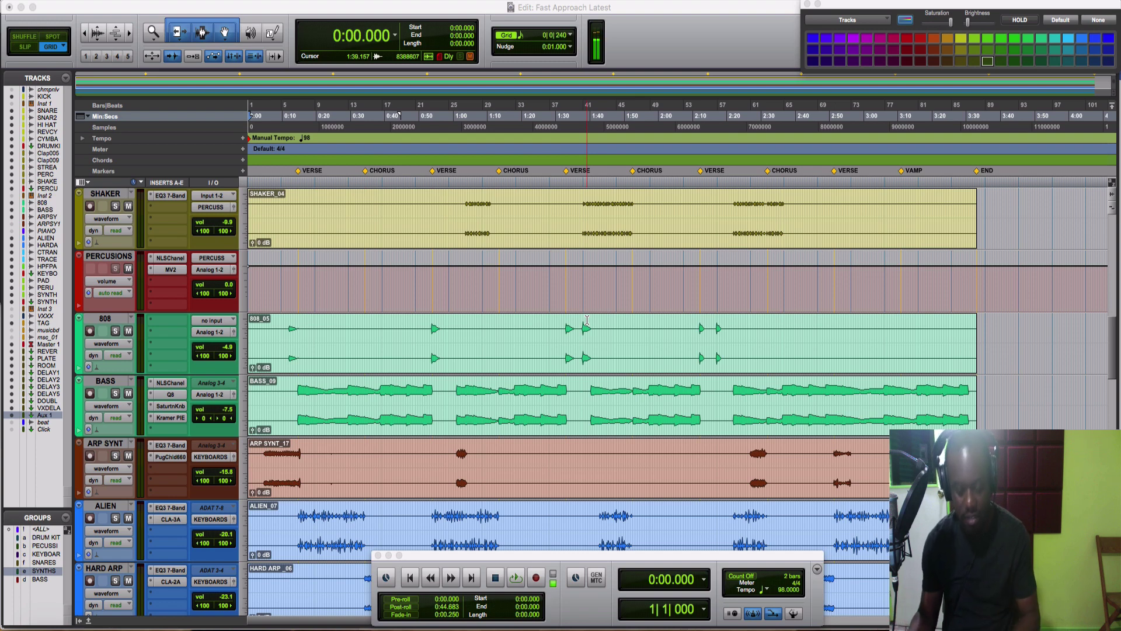
Step: Open Avid's Vari-Fi AudioSuite plug-in for the 808 track's hit before the first verse
{"action": "left_click", "coordinate": [335, 344]}
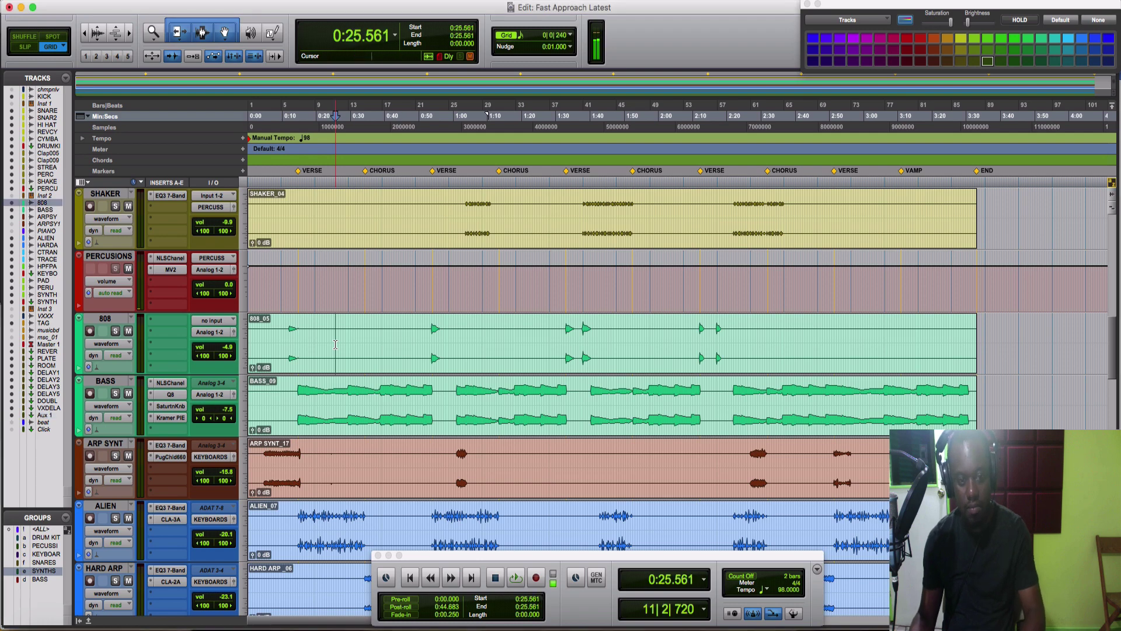
{"action": "key", "text": "super+bracketright"}
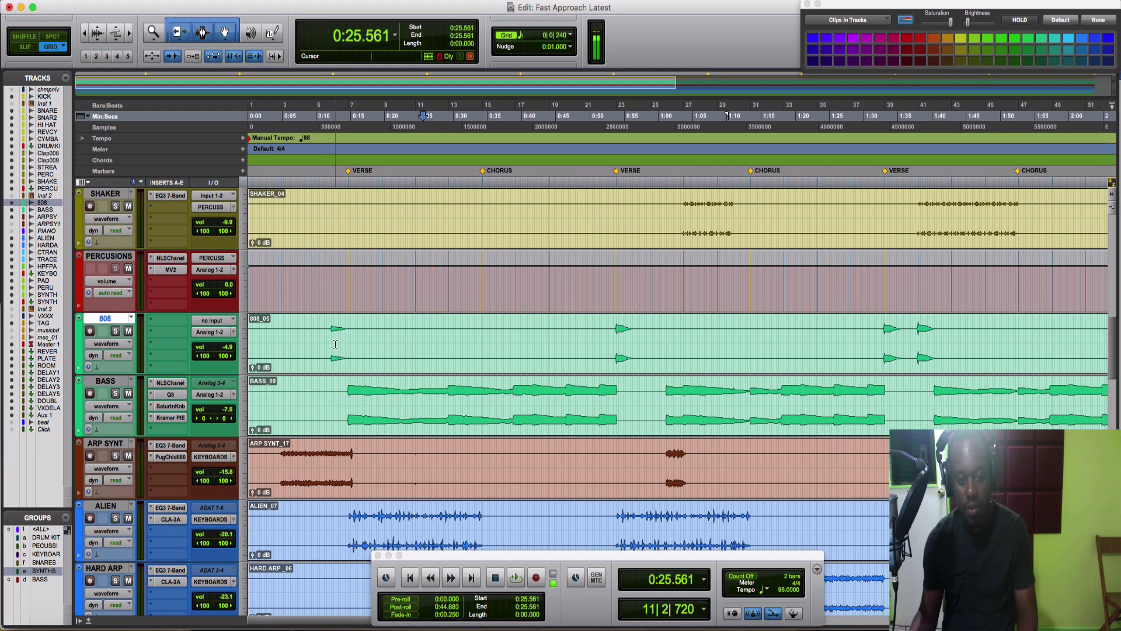
{"action": "key", "text": "Return"}
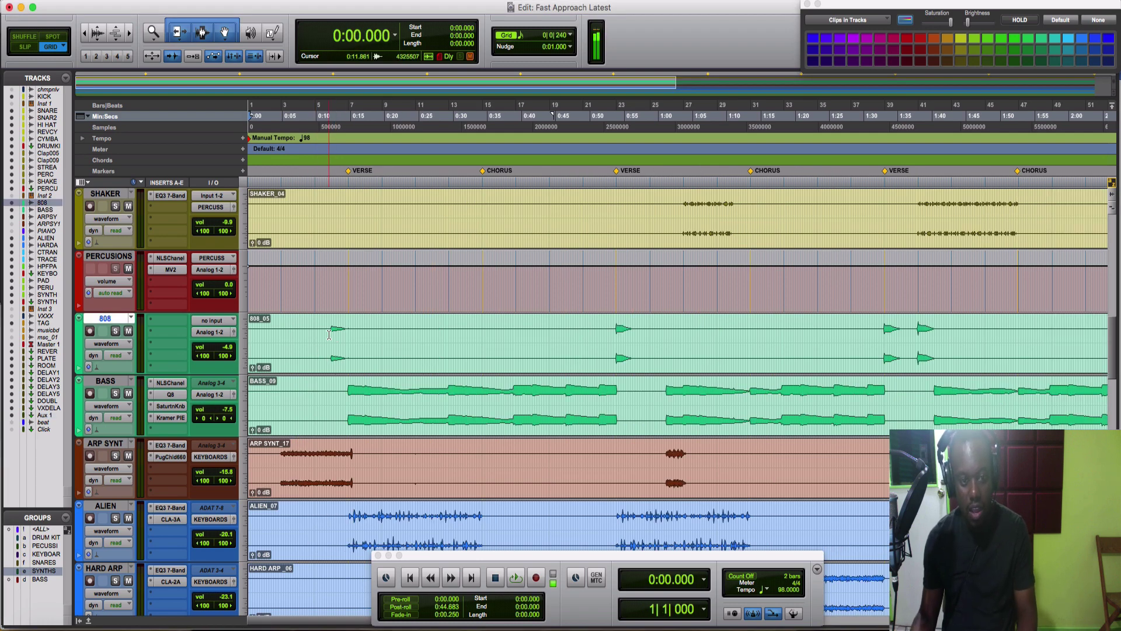
{"action": "left_click", "coordinate": [328, 334]}
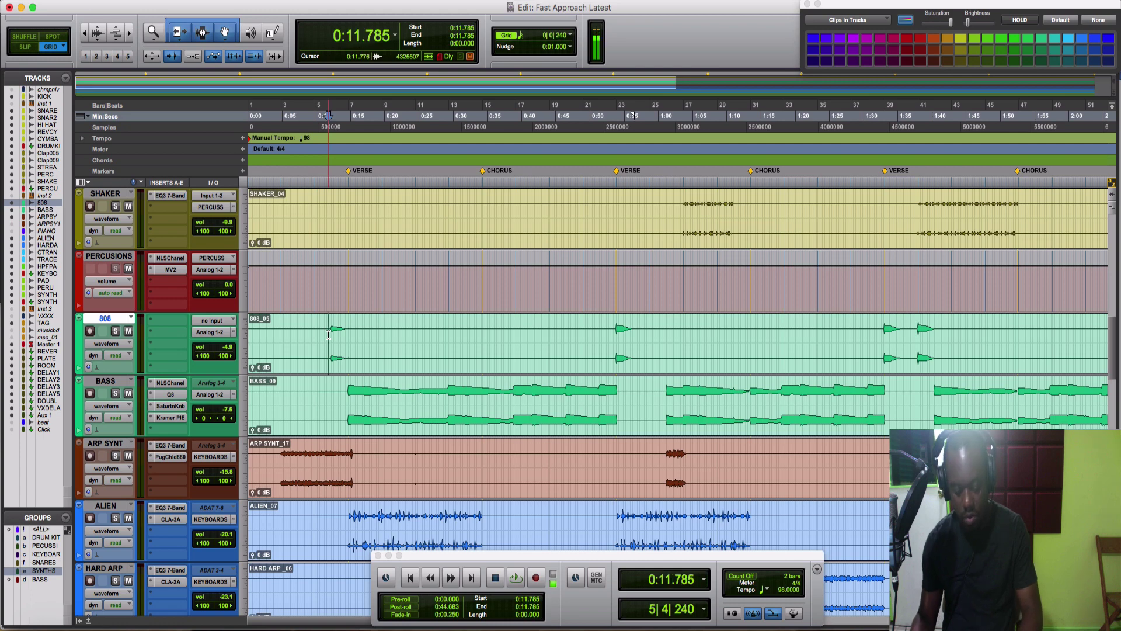
{"action": "key", "text": "super+bracketright"}
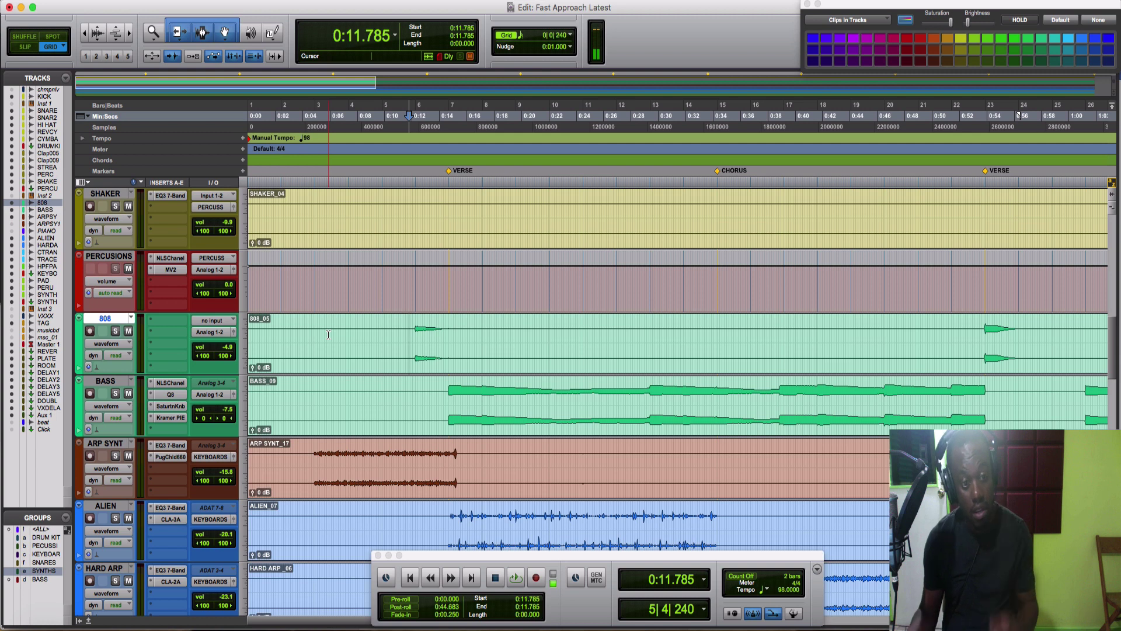
{"action": "key", "text": "Return"}
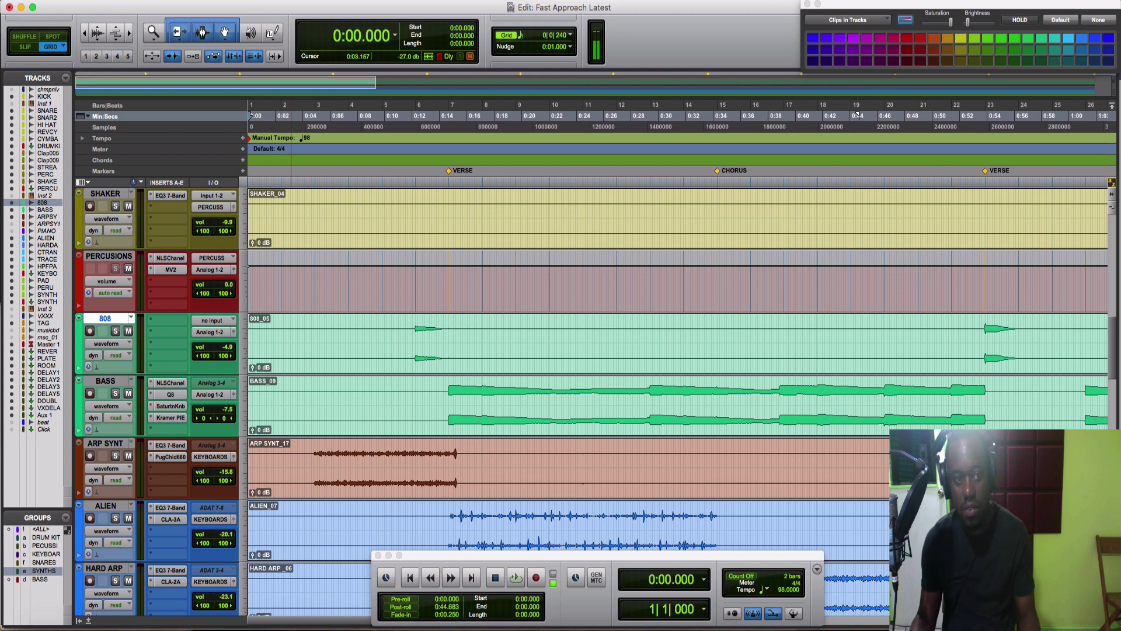
{"action": "left_click", "coordinate": [270, 1]}
{"action": "mouse_move", "coordinate": [274, 149]}
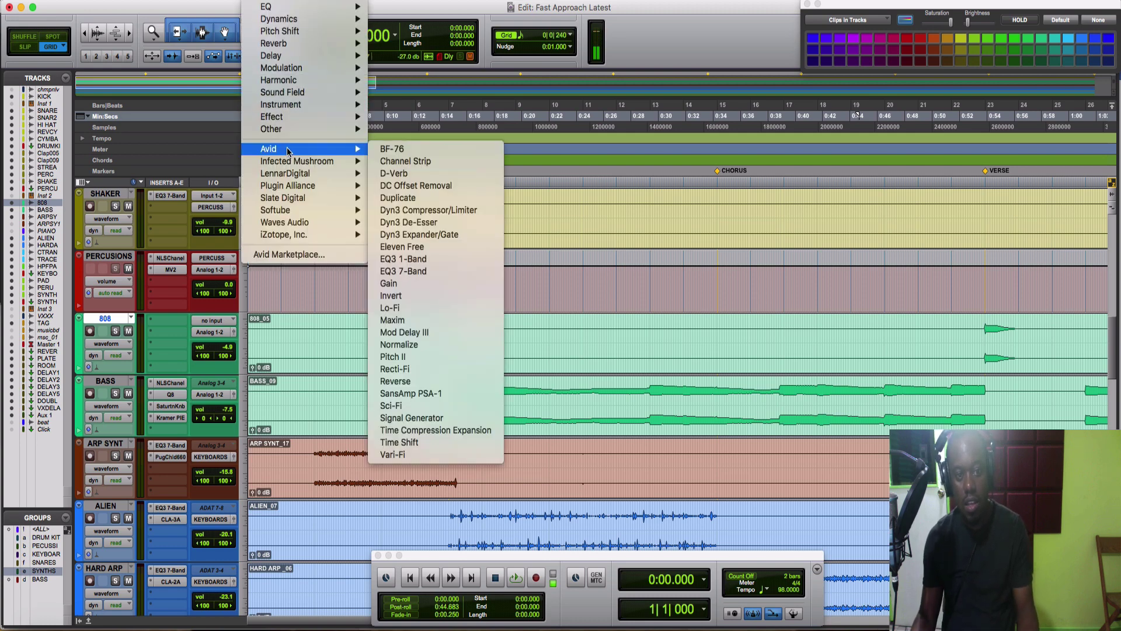
{"action": "left_click", "coordinate": [404, 451]}
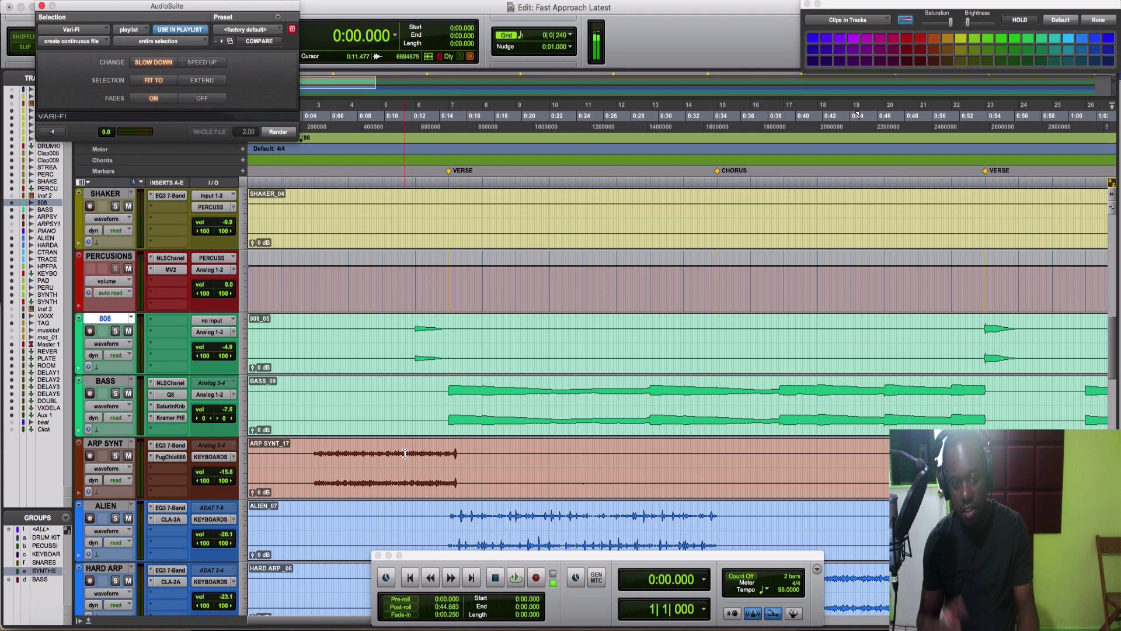
Step: Listen to the song from the start, and audition the transition into the first verse from bar 5
{"action": "key", "text": "space"}
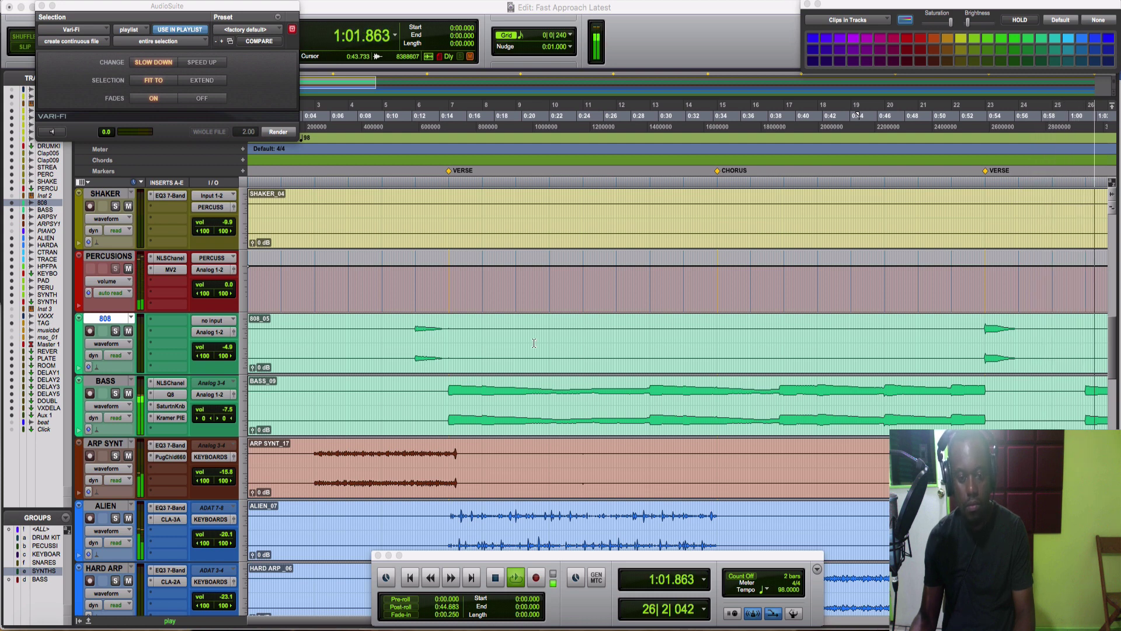
{"action": "key", "text": "space"}
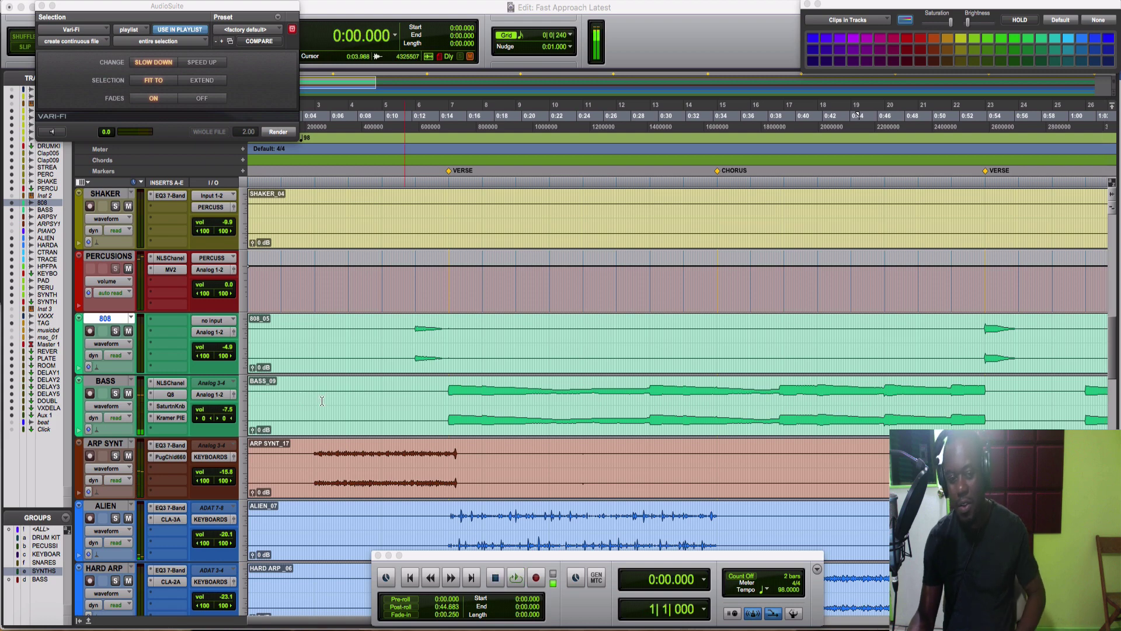
{"action": "left_click", "coordinate": [395, 335]}
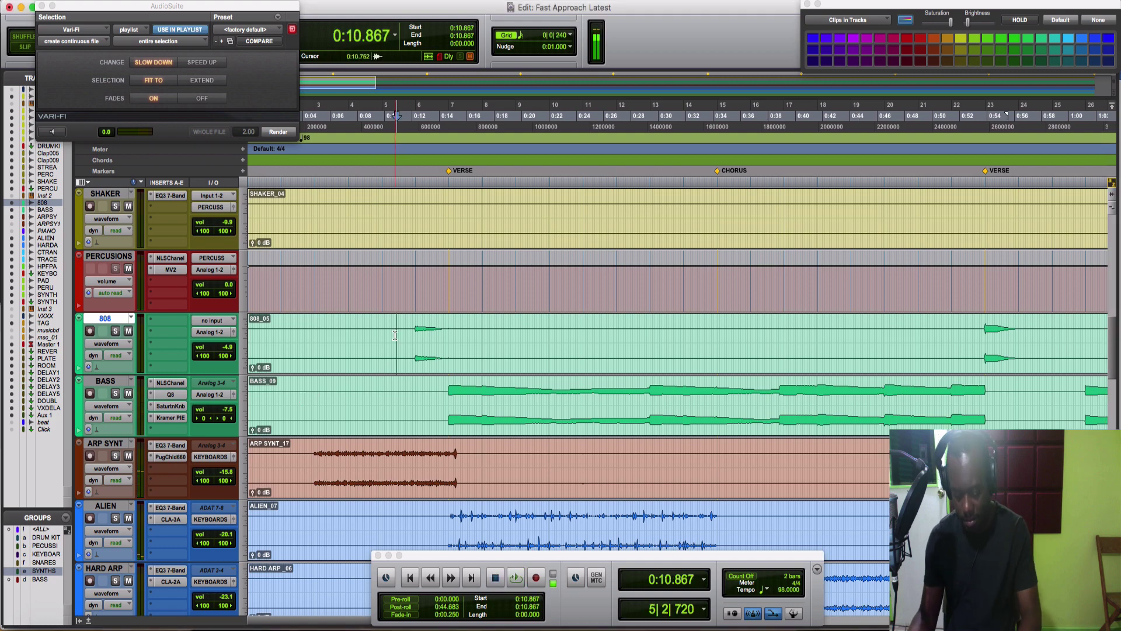
{"action": "key", "text": "super+bracketright"}
{"action": "key", "text": "super+bracketright"}
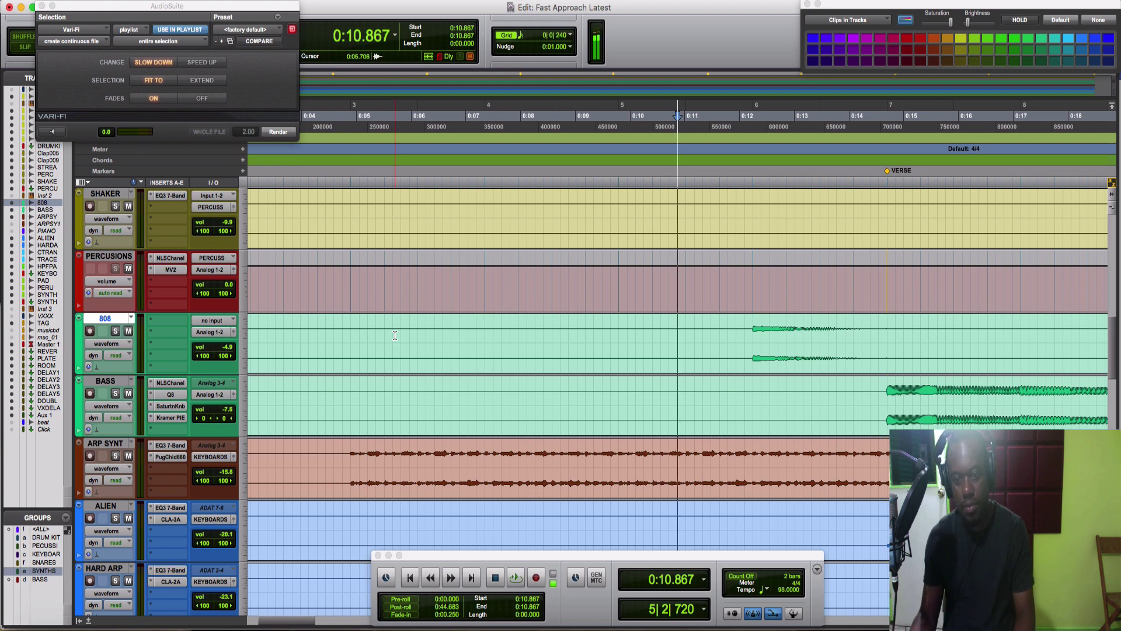
{"action": "key", "text": "space"}
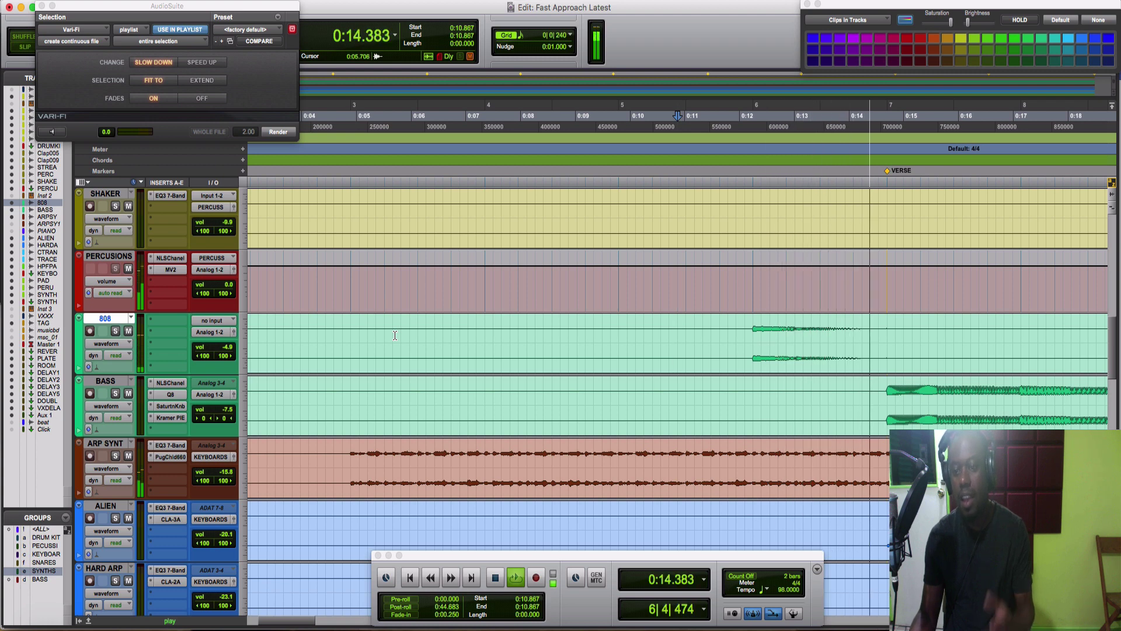
{"action": "key", "text": "space"}
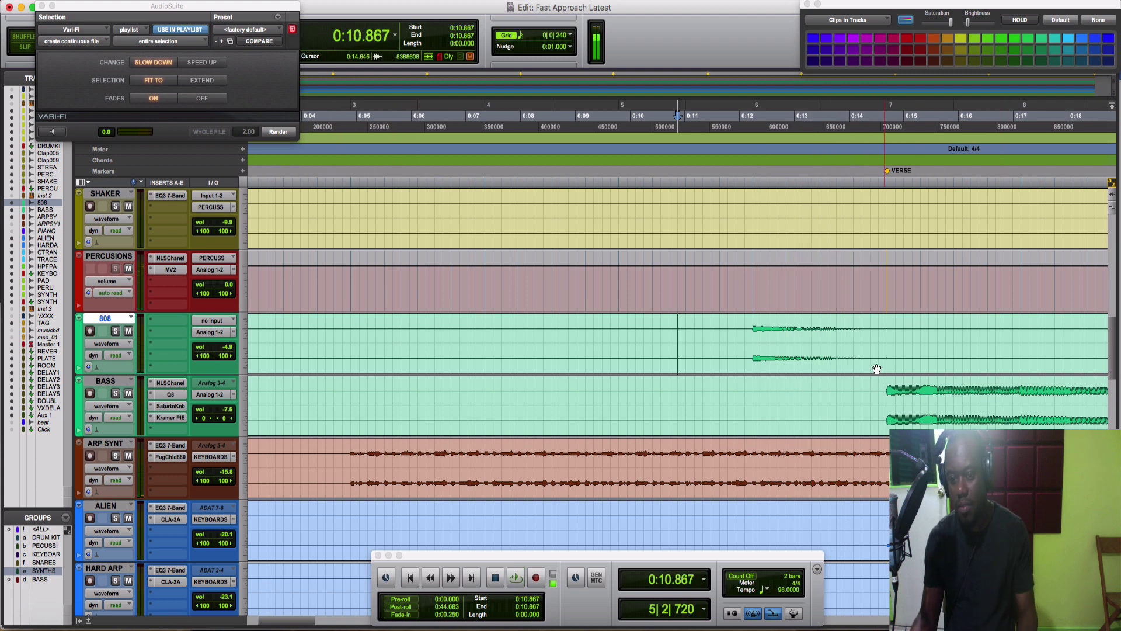
{"action": "scroll", "coordinate": [850, 325], "scroll_direction": "left", "scroll_amount": 2}
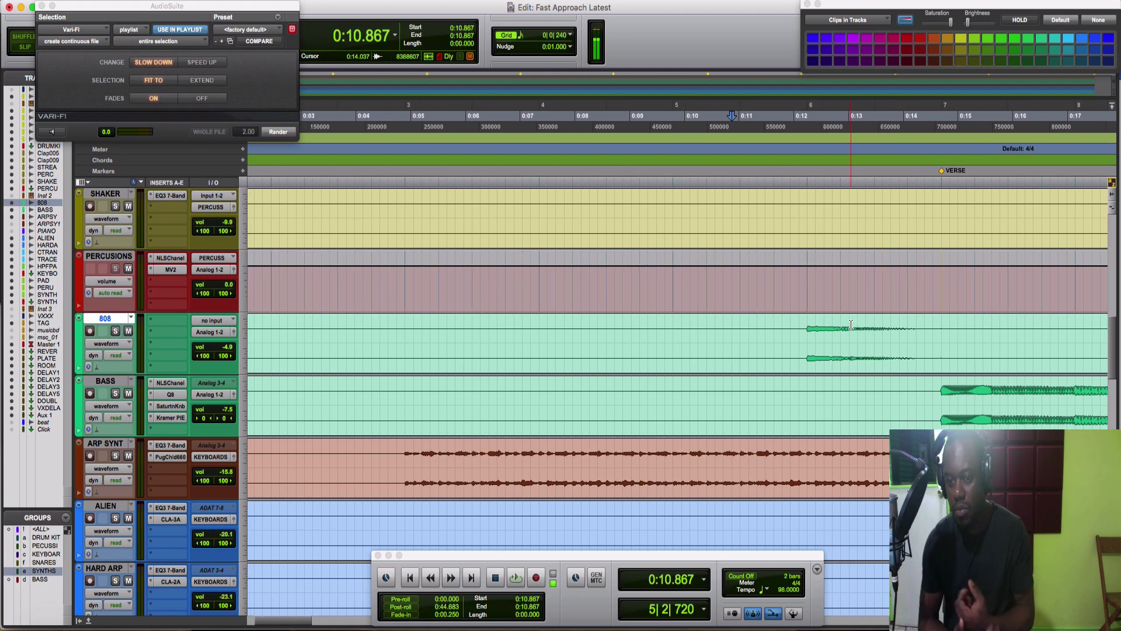
{"action": "scroll", "coordinate": [851, 324], "scroll_direction": "right", "scroll_amount": 5}
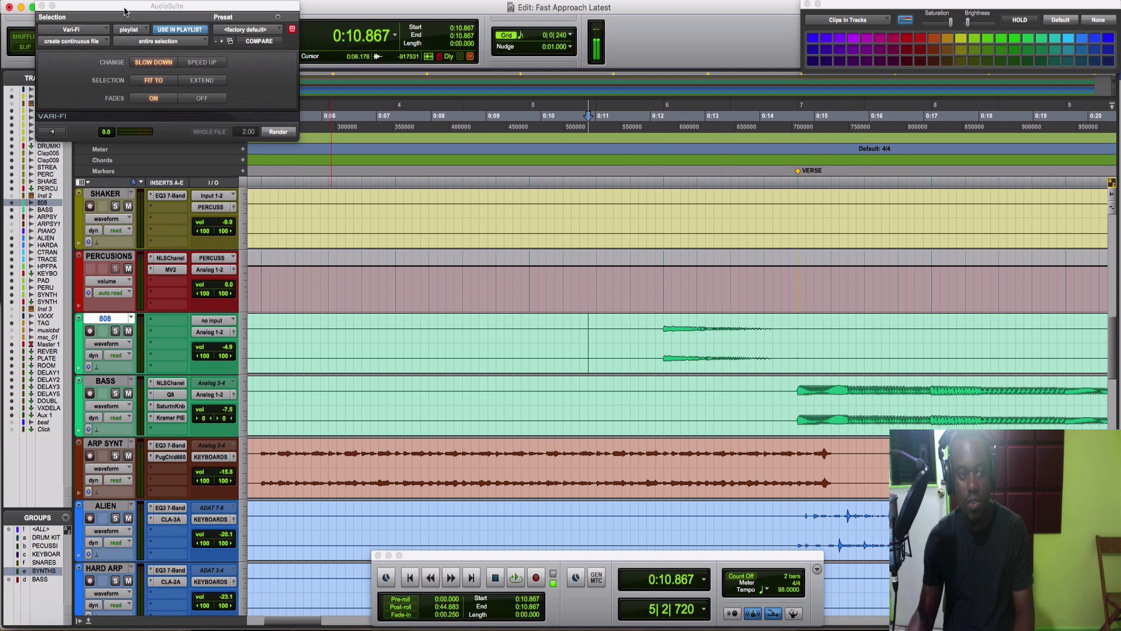
Step: Enable the ALL group, select bar 6 up to the first VERSE marker across all tracks, and render Vari-Fi's Slow Down effect
{"action": "left_click", "coordinate": [44, 529]}
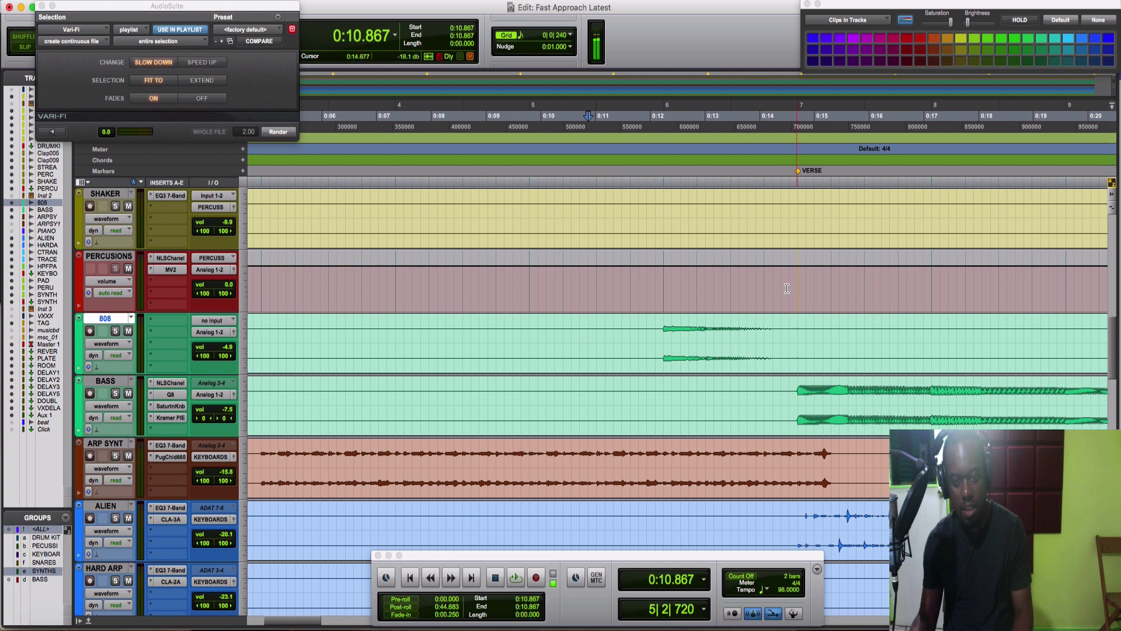
{"action": "left_click_drag", "start_coordinate": [662, 329], "coordinate": [799, 336]}
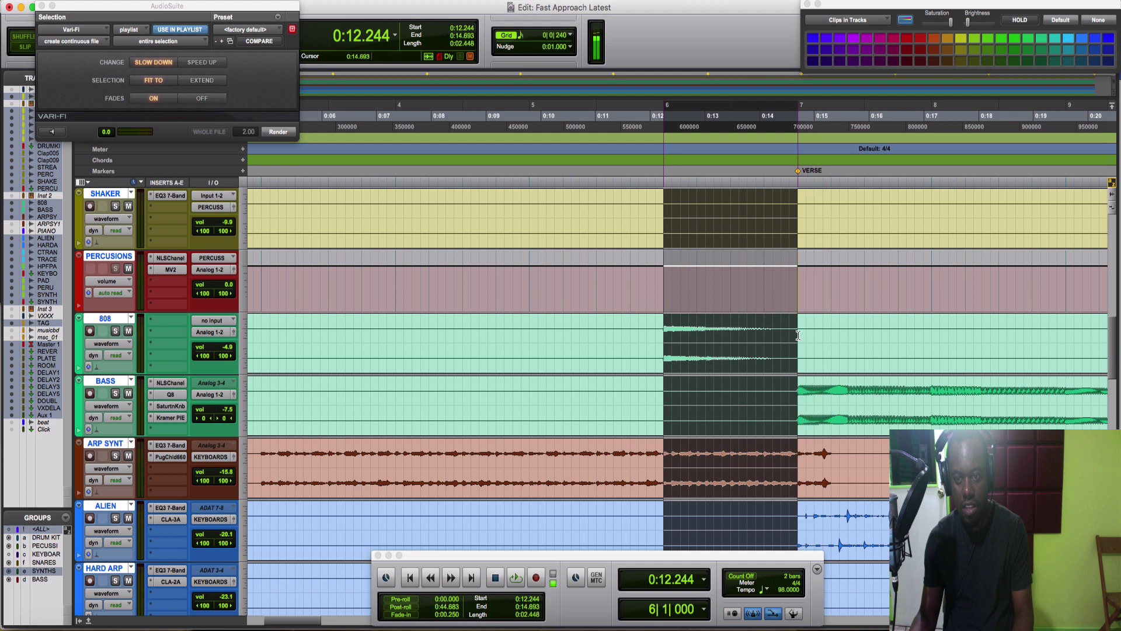
{"action": "left_click", "coordinate": [278, 132]}
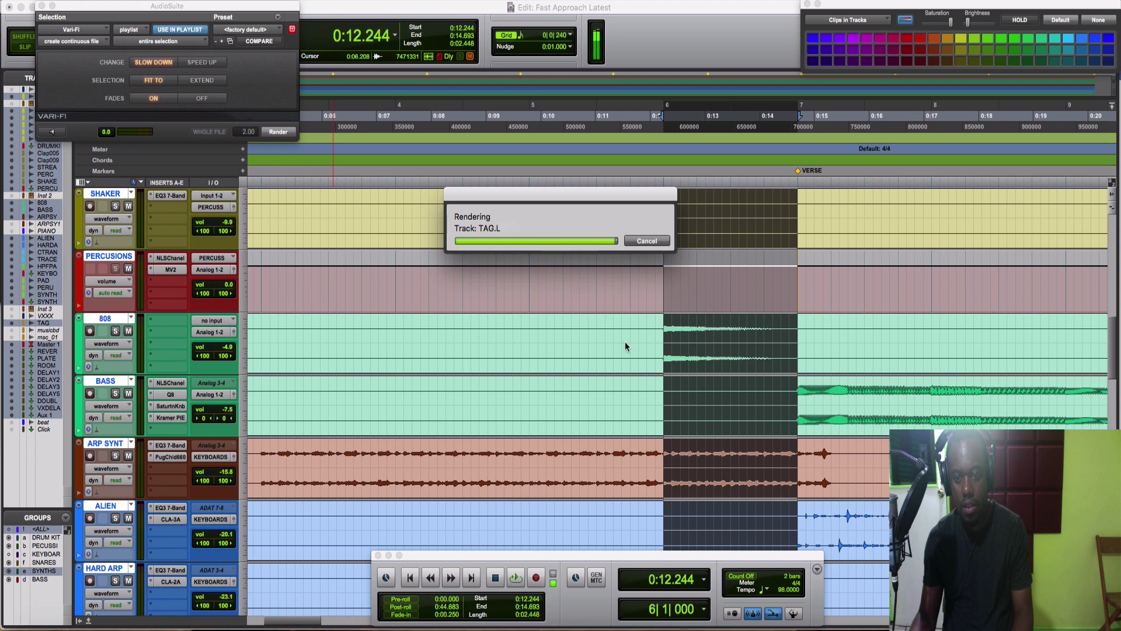
Step: Play the slowed-down bar 6 into the verse from bar 5, and undo the Vari-Fi render
{"action": "left_click", "coordinate": [583, 326]}
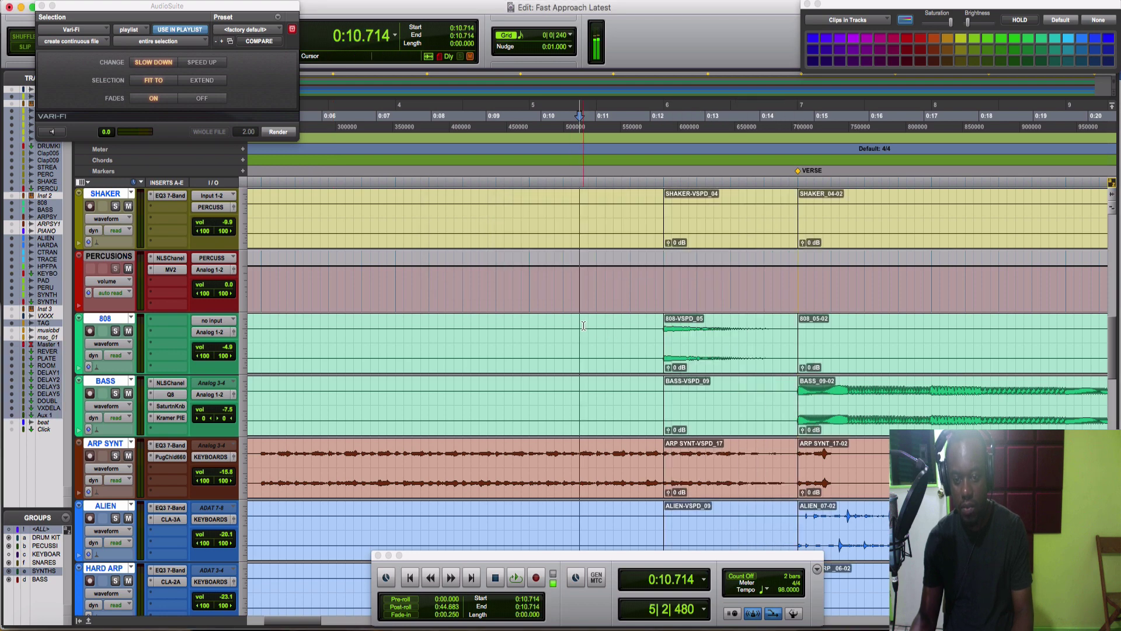
{"action": "key", "text": "space"}
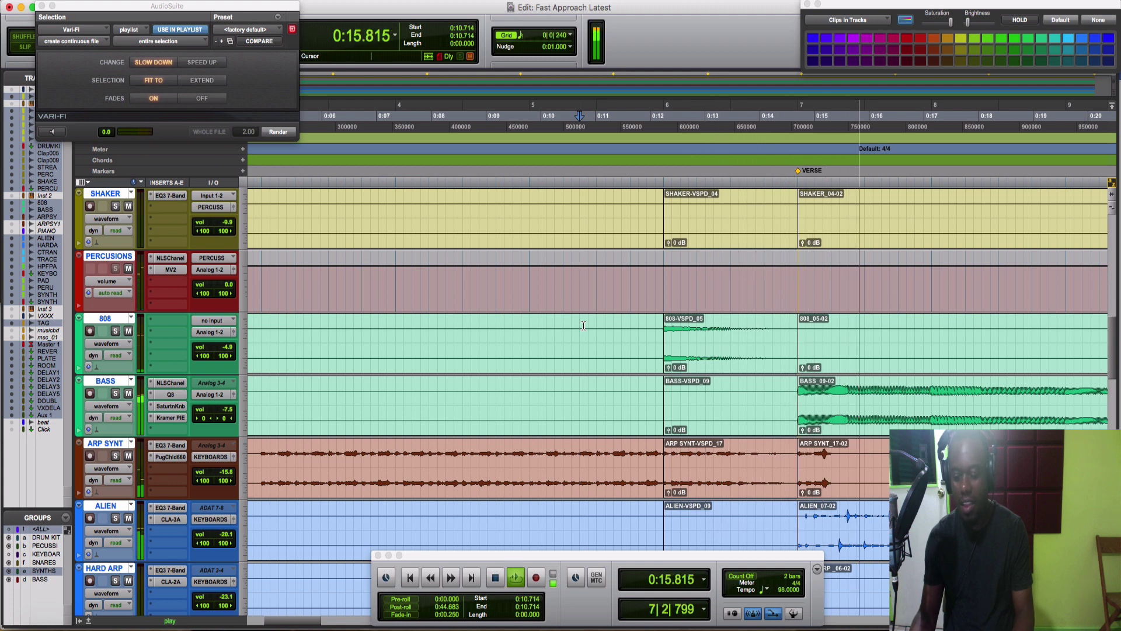
{"action": "key", "text": "space"}
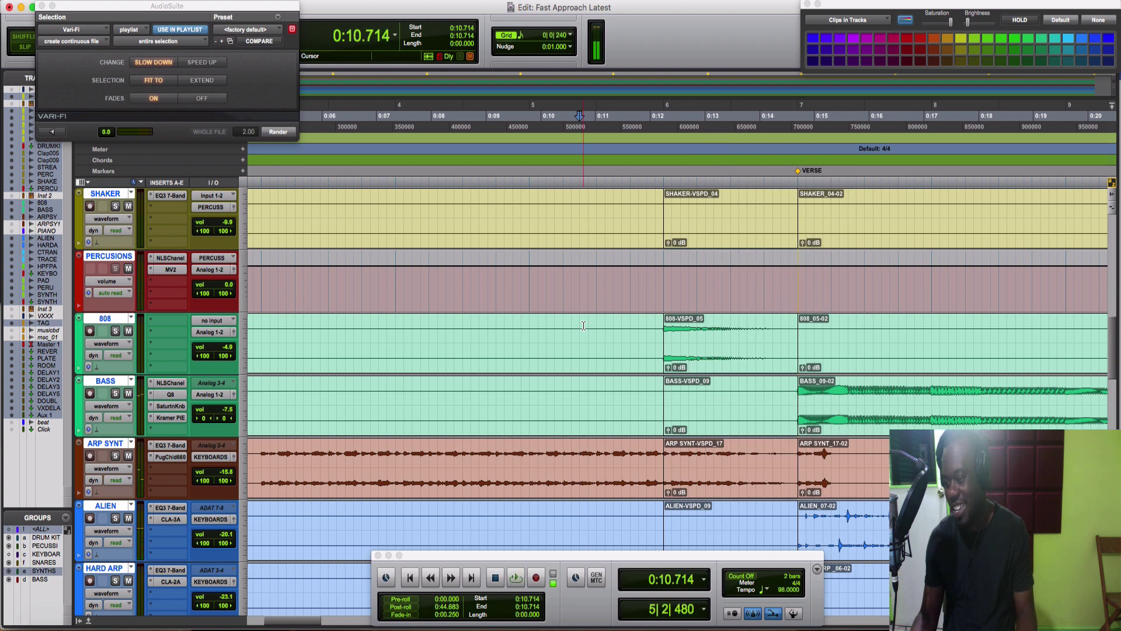
{"action": "key", "text": "super+z"}
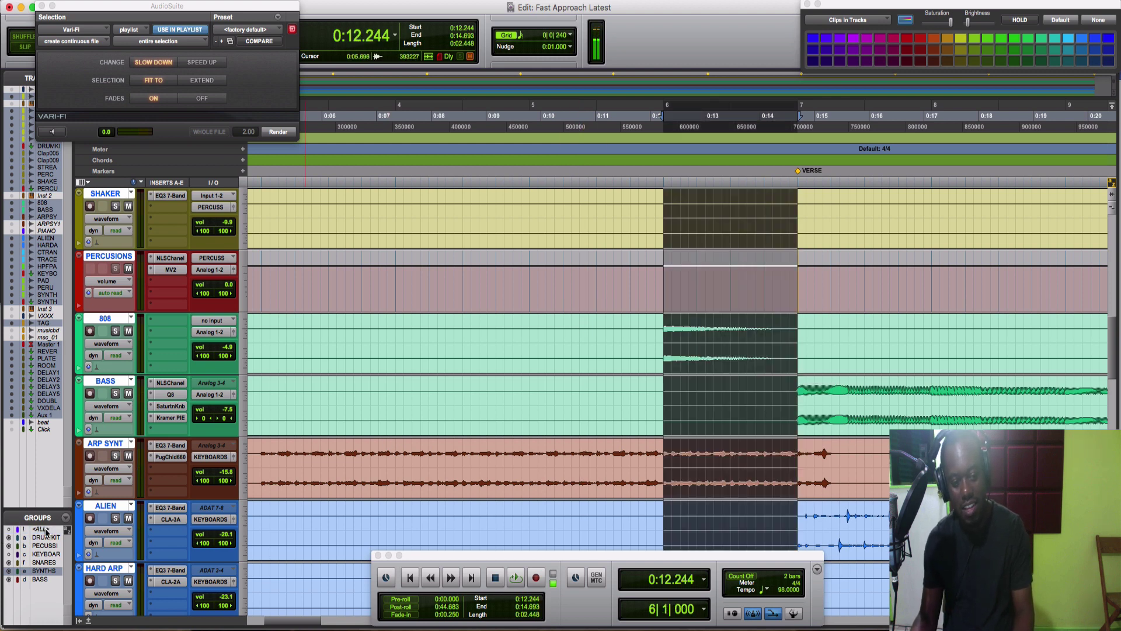
Step: Select the second half of bar 6, from 6|3 to the VERSE marker, on all tracks and render the Vari-Fi slow-down
{"action": "left_click", "coordinate": [665, 331]}
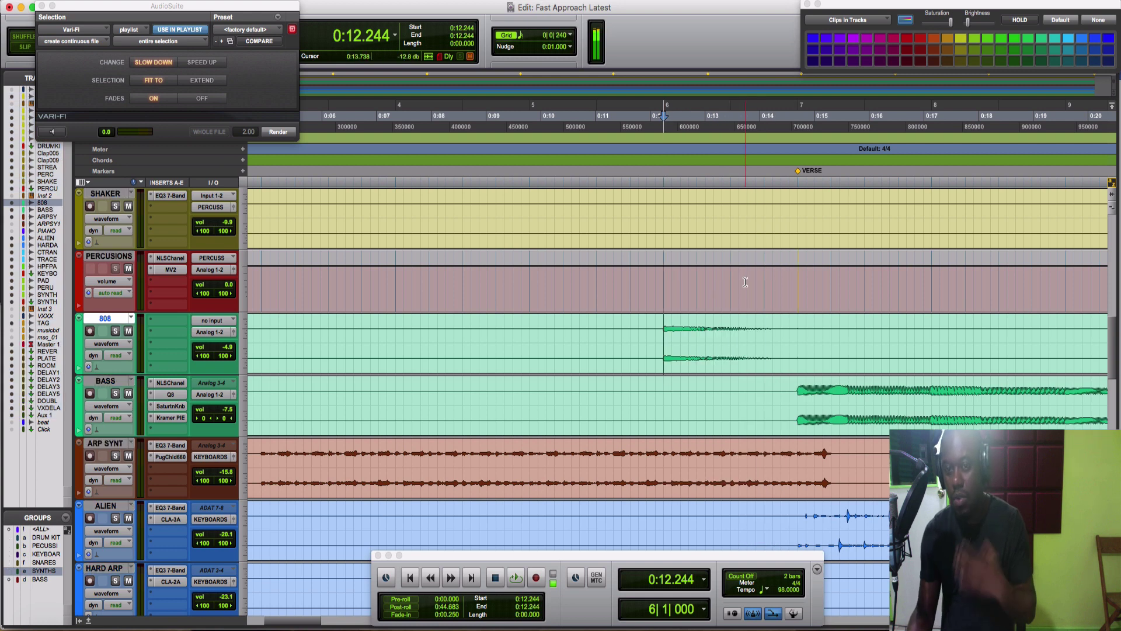
{"action": "left_click", "coordinate": [731, 327]}
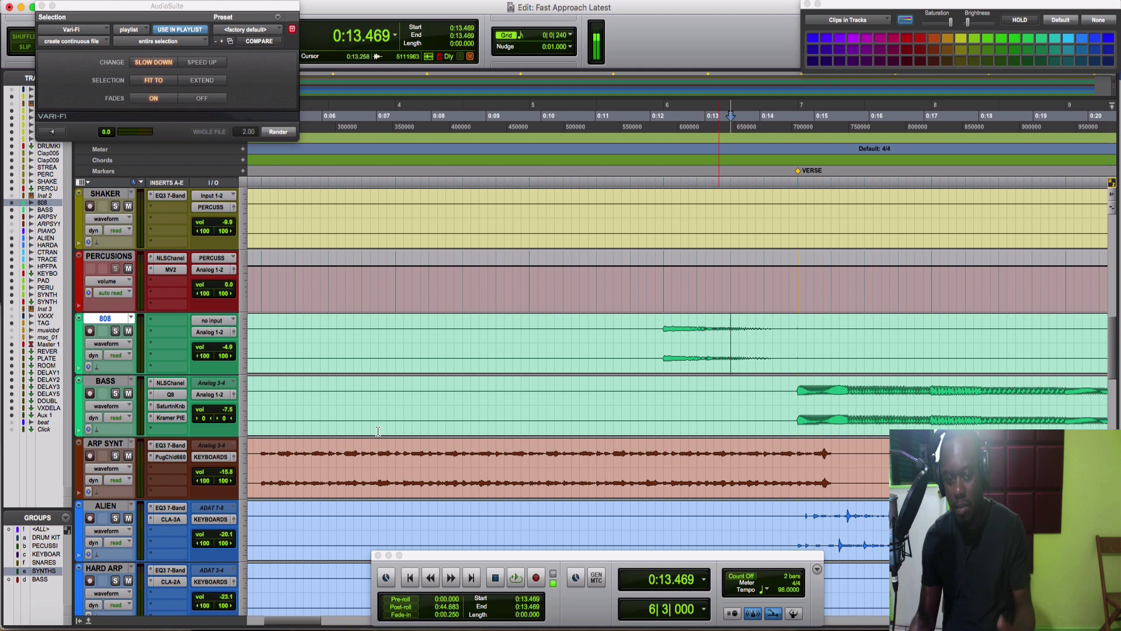
{"action": "left_click", "coordinate": [46, 530]}
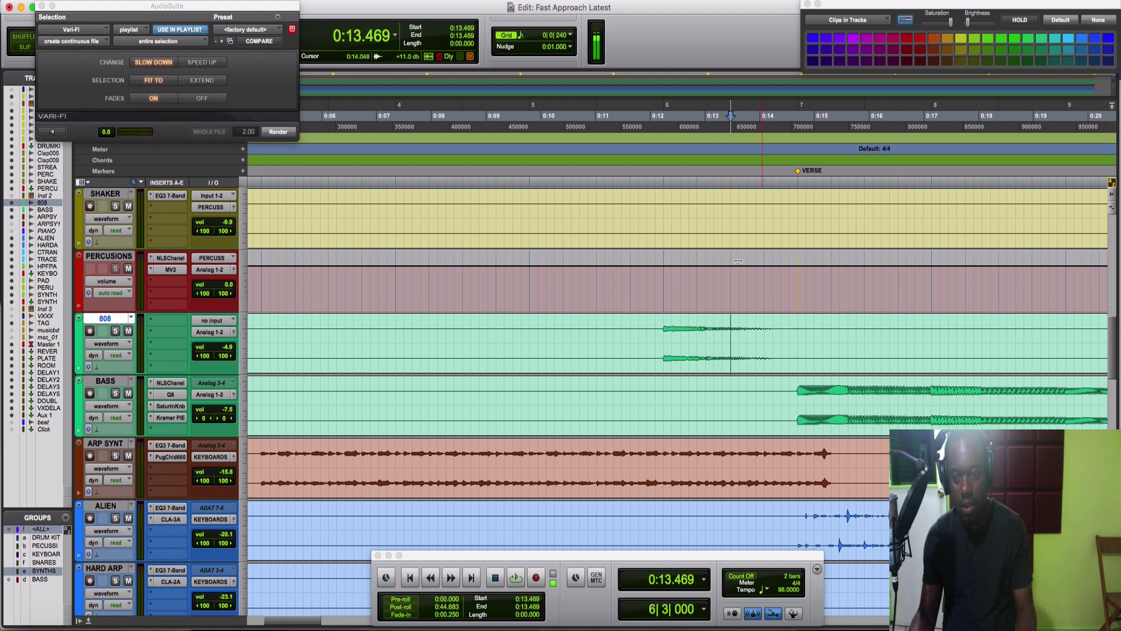
{"action": "left_click", "coordinate": [800, 334], "text": "shift"}
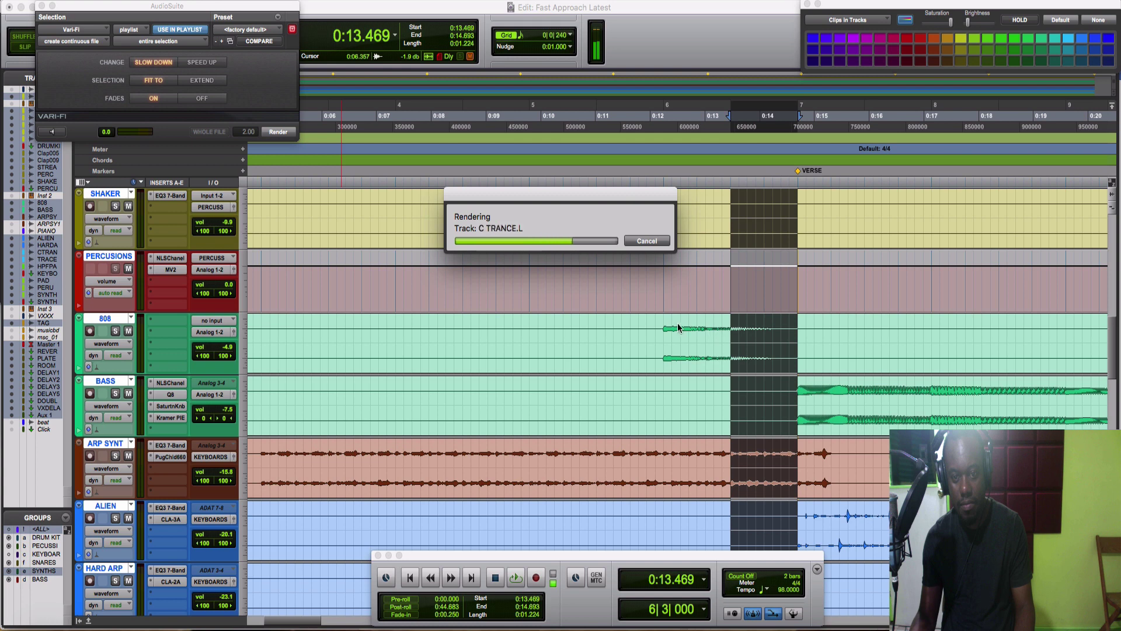
Step: Play the half-bar slow-down into the verse from bar 5, and undo its render
{"action": "left_click", "coordinate": [601, 329]}
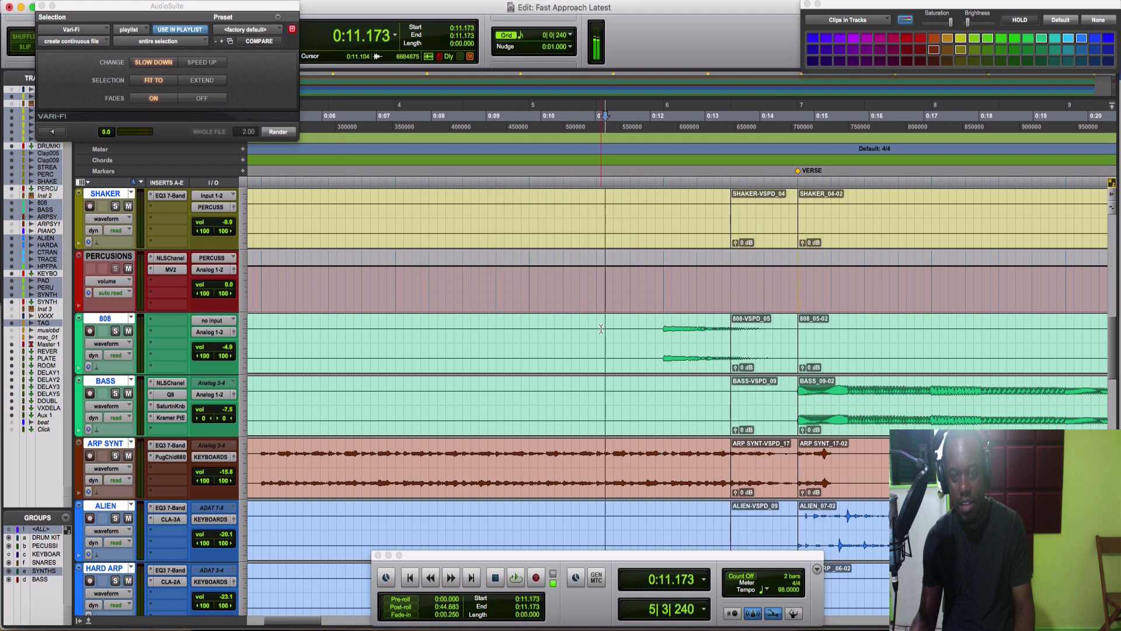
{"action": "key", "text": "space"}
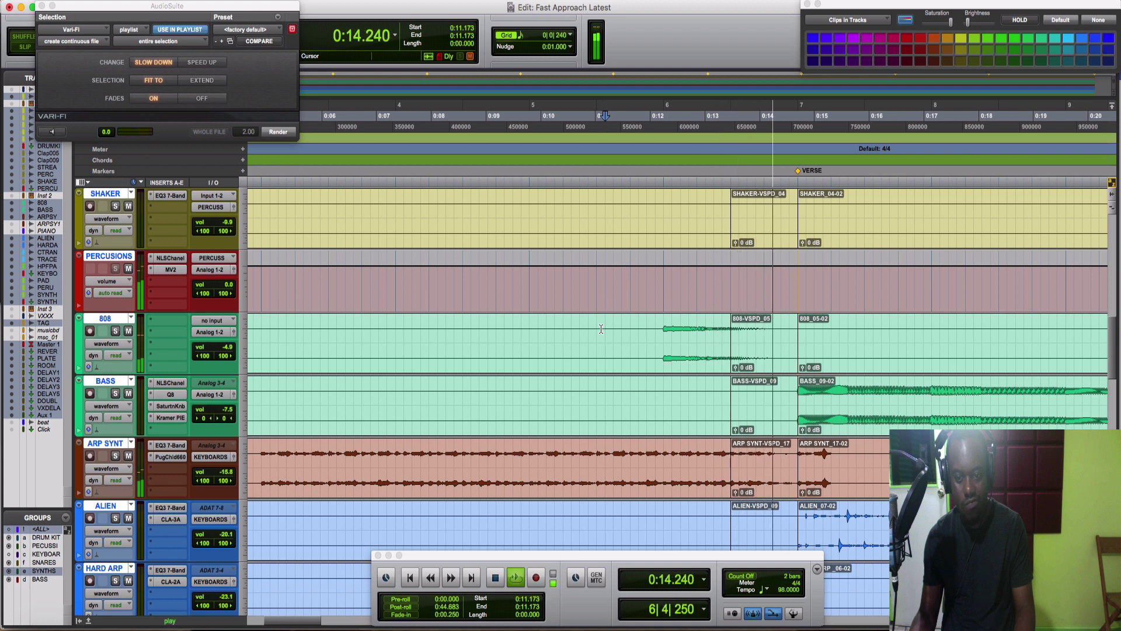
{"action": "key", "text": "space"}
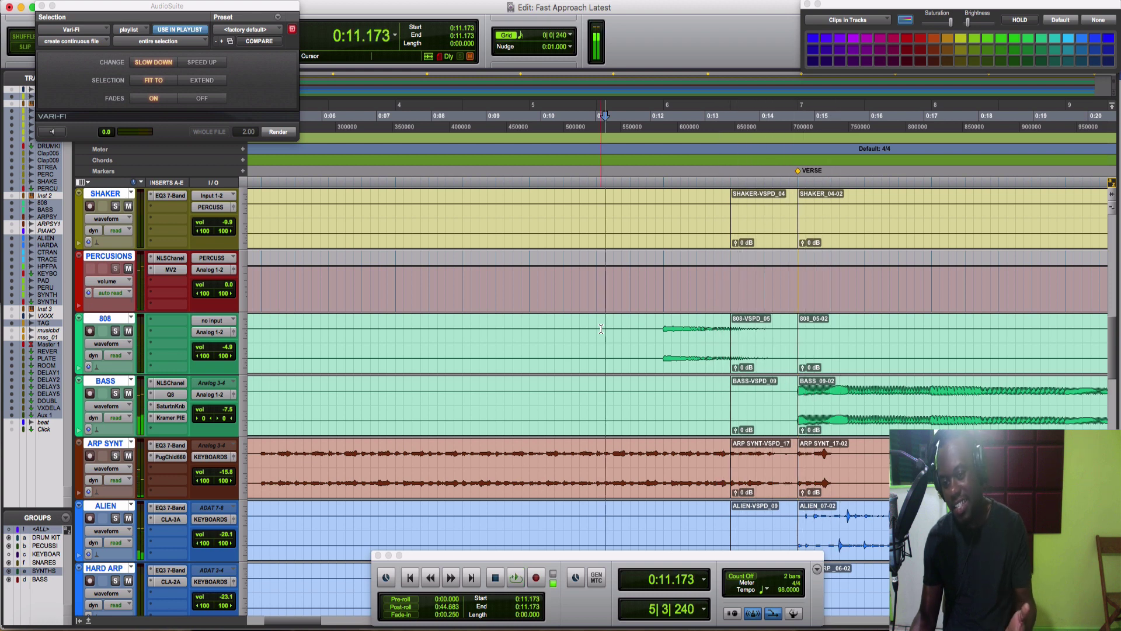
{"action": "key", "text": "super+z"}
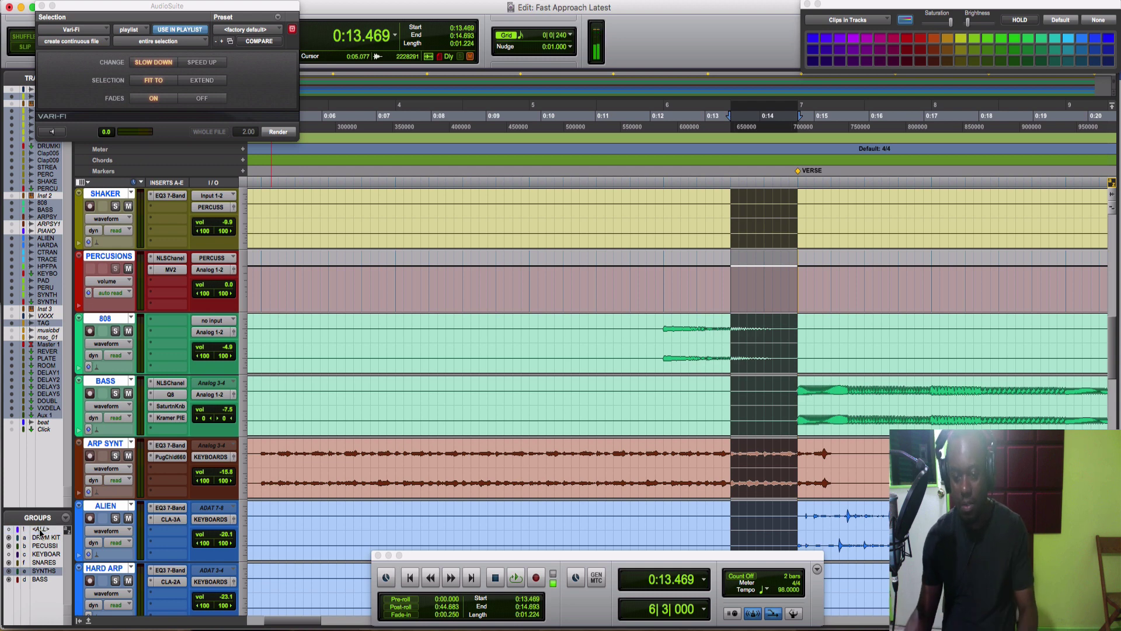
Step: Render the Vari-Fi slow-down on the 808 track alone from 6|3 to 7|1, and play the selection with the track soloed
{"action": "left_click", "coordinate": [641, 339]}
{"action": "left_click", "coordinate": [797, 327]}
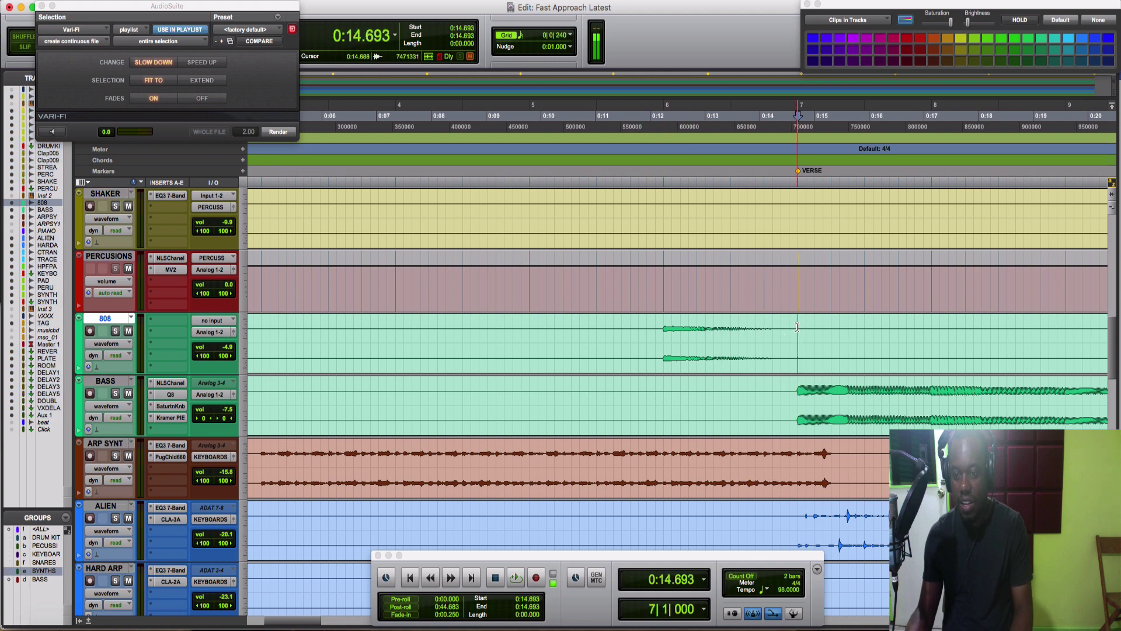
{"action": "left_click_drag", "start_coordinate": [796, 328], "coordinate": [733, 330]}
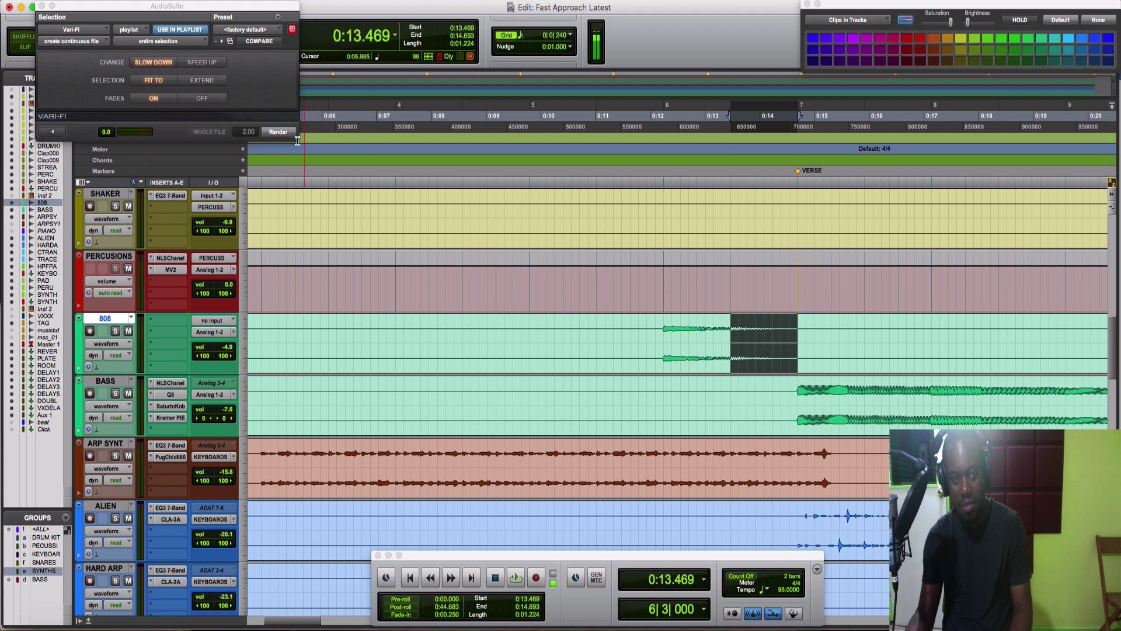
{"action": "left_click", "coordinate": [278, 132]}
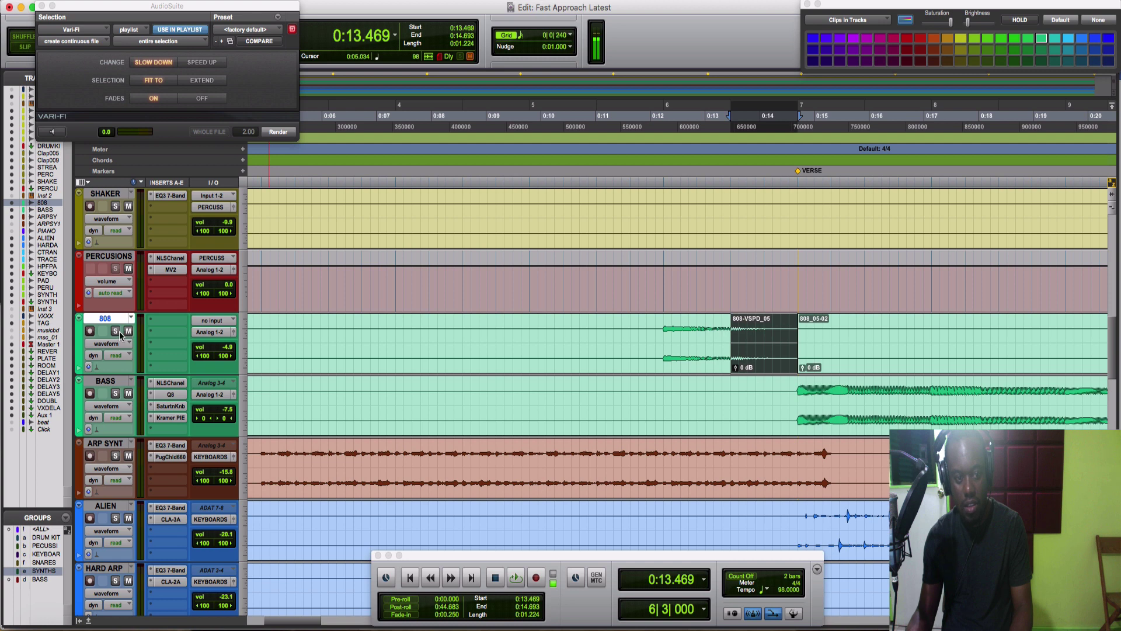
{"action": "key", "text": "space"}
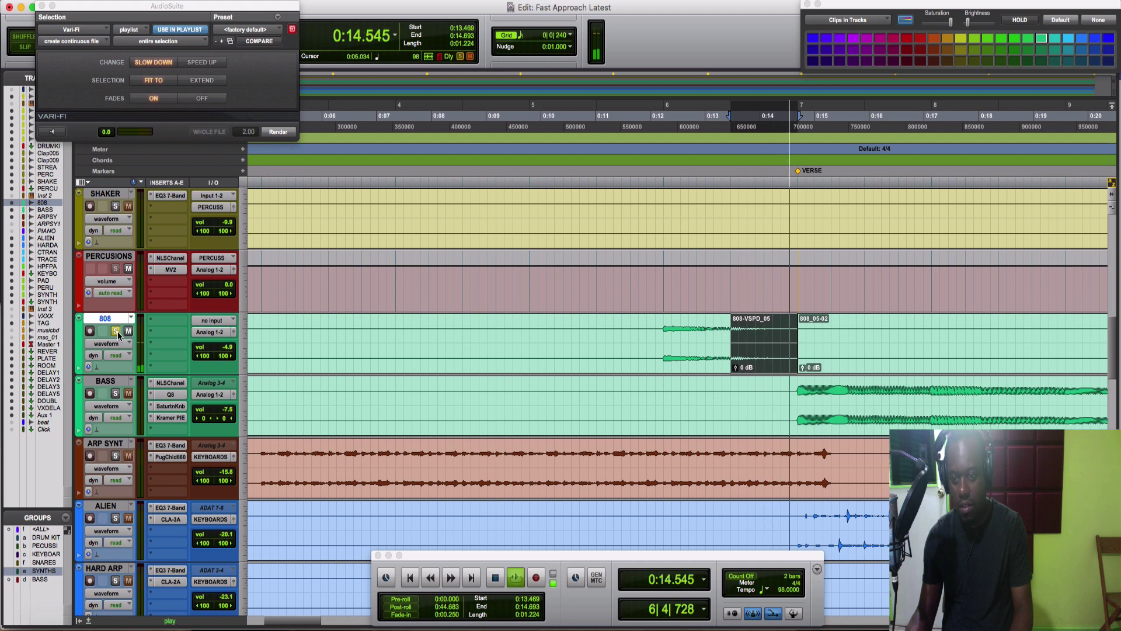
Step: Replay the soloed 808 slow-down, and play it with the full mix from 6|1
{"action": "key", "text": "space"}
{"action": "key", "text": "space"}
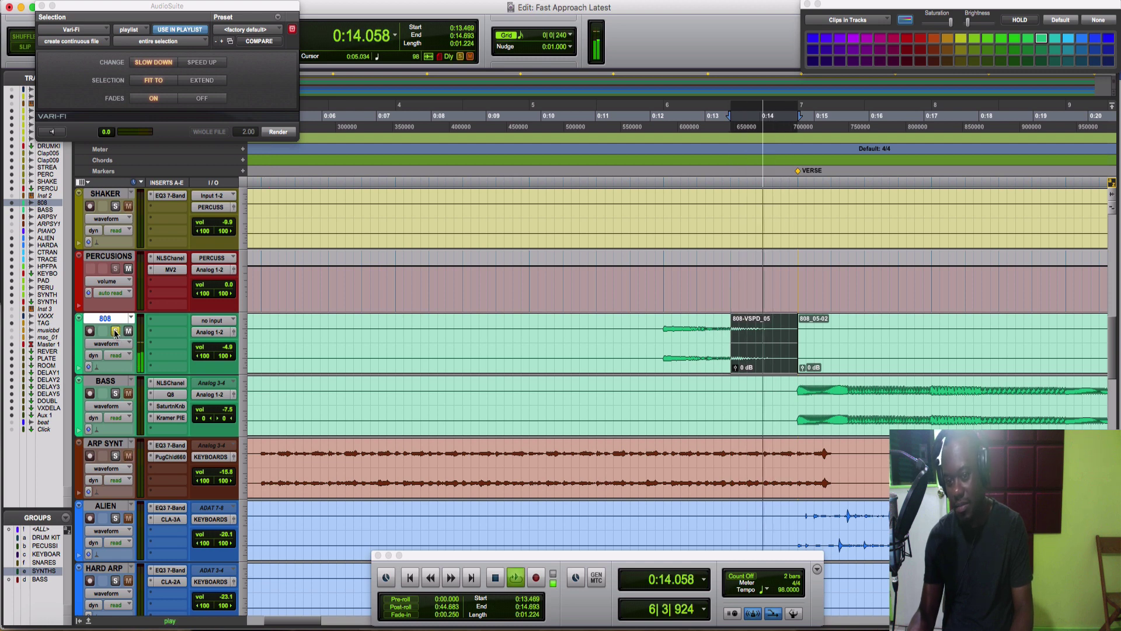
{"action": "key", "text": "space"}
{"action": "left_click", "coordinate": [661, 333]}
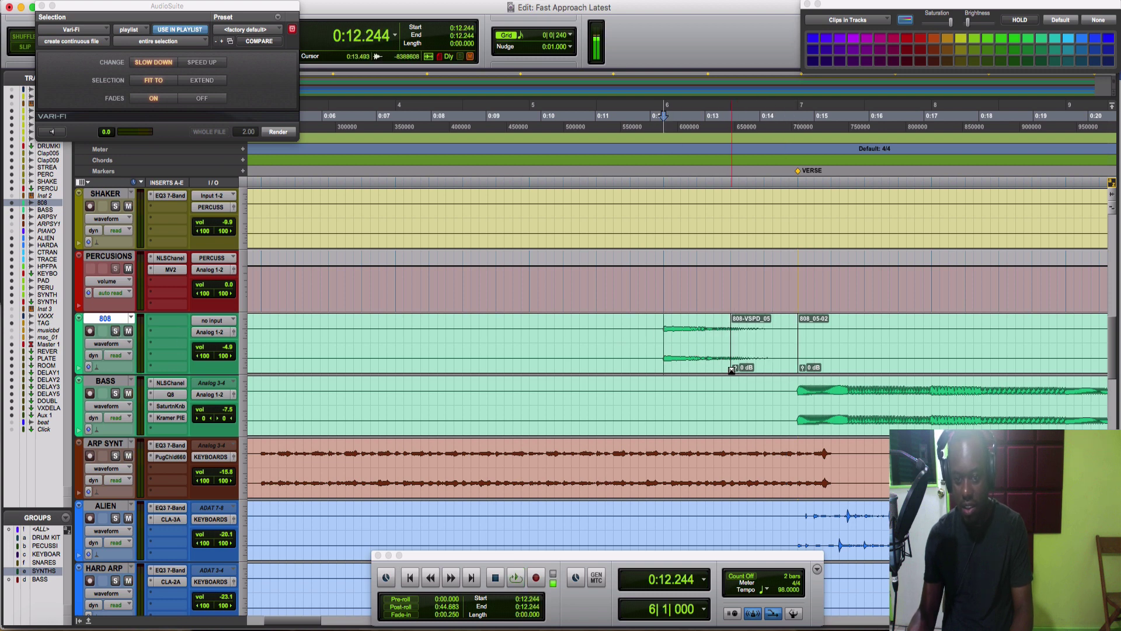
{"action": "key", "text": "space"}
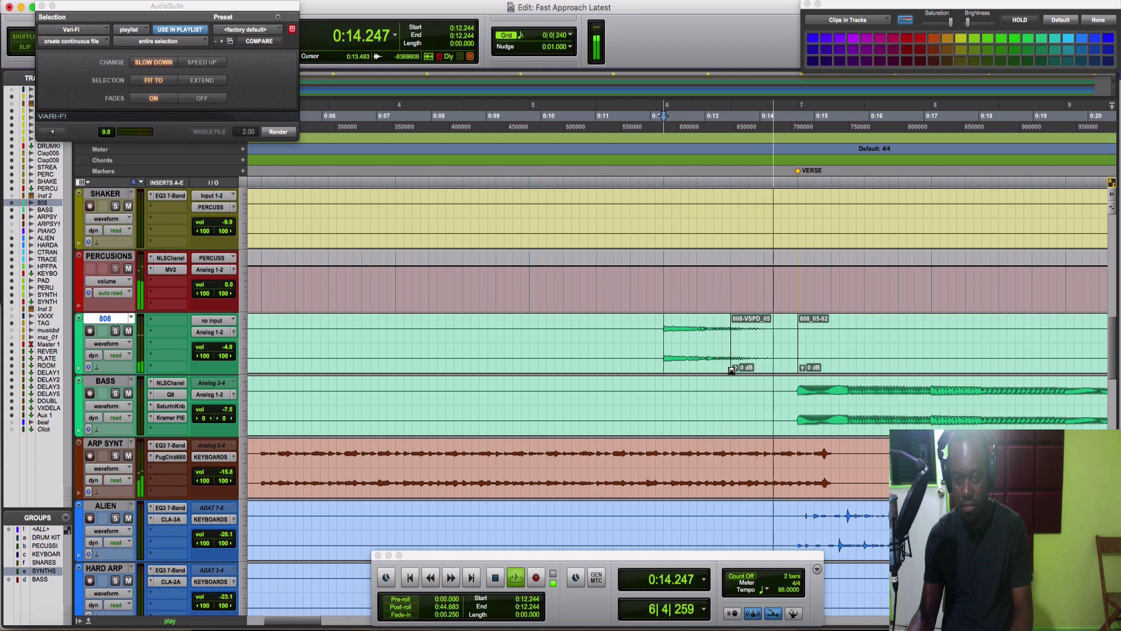
{"action": "key", "text": "space"}
Step: Raise the clip gain of the slowed-down 808 clip to +12.1 dB and play the transition from bar 6
{"action": "left_click_drag", "start_coordinate": [735, 368], "coordinate": [737, 363]}
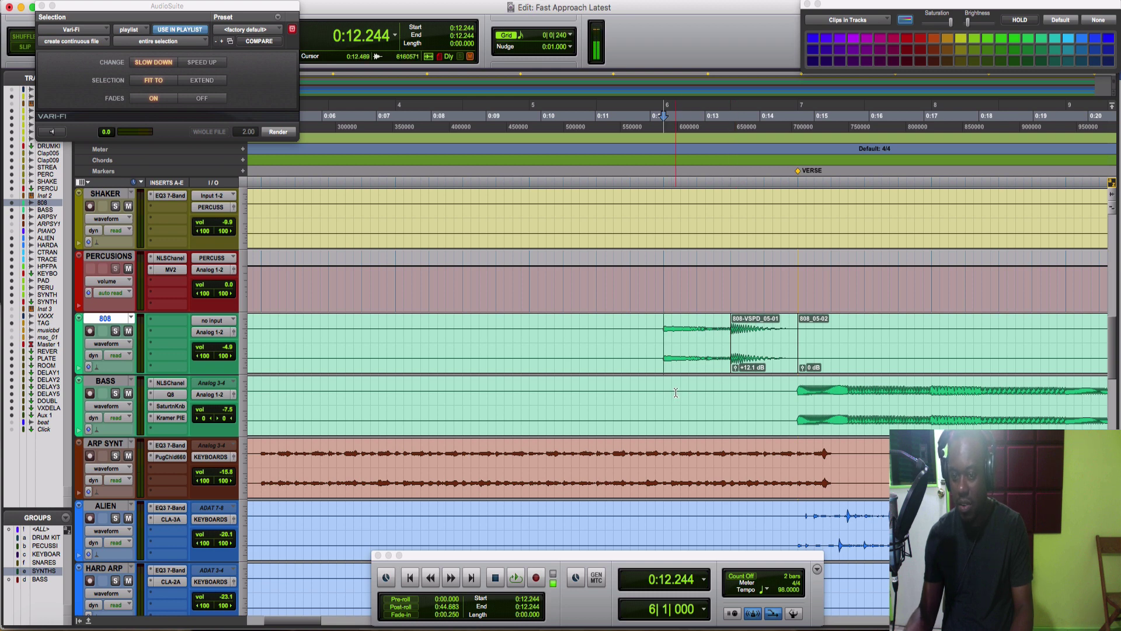
{"action": "key", "text": "space"}
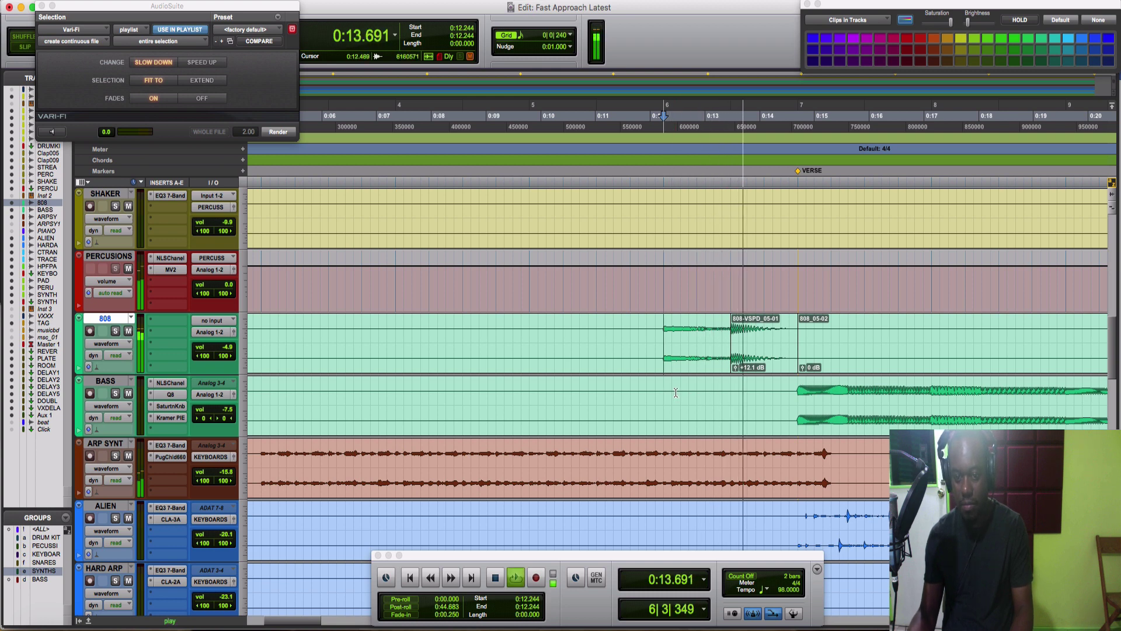
{"action": "key", "text": "space"}
Step: Set the clip gain of the slowed-down 808 clip to about +7.8 dB and play into the verse from bar 6
{"action": "left_click_drag", "start_coordinate": [735, 366], "coordinate": [734, 370]}
{"action": "key", "text": "space"}
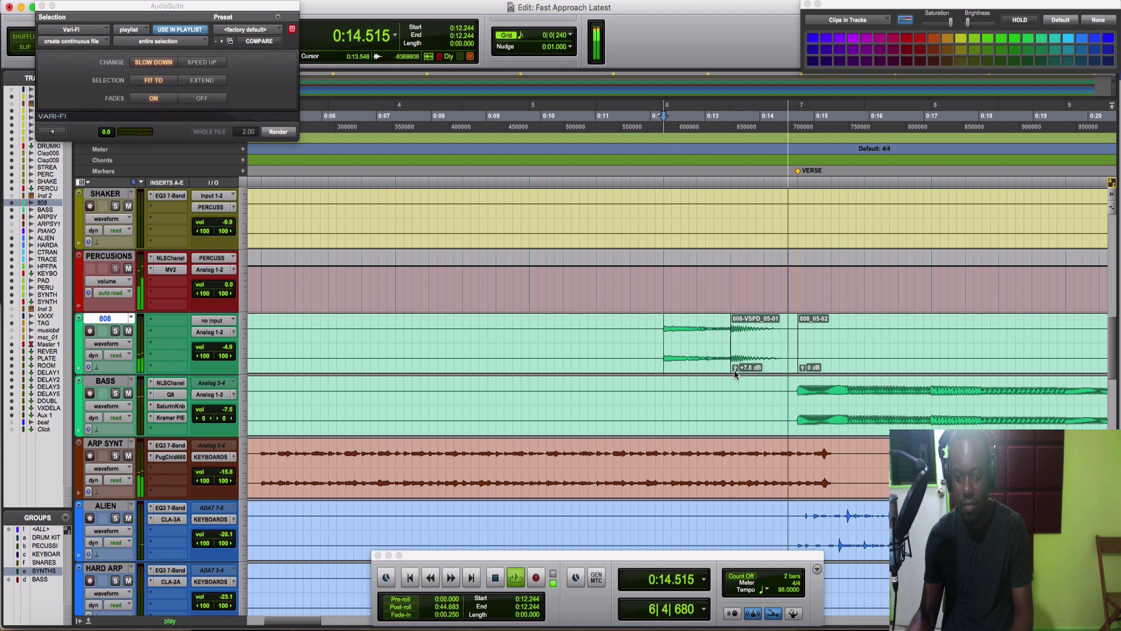
{"action": "key", "text": "space"}
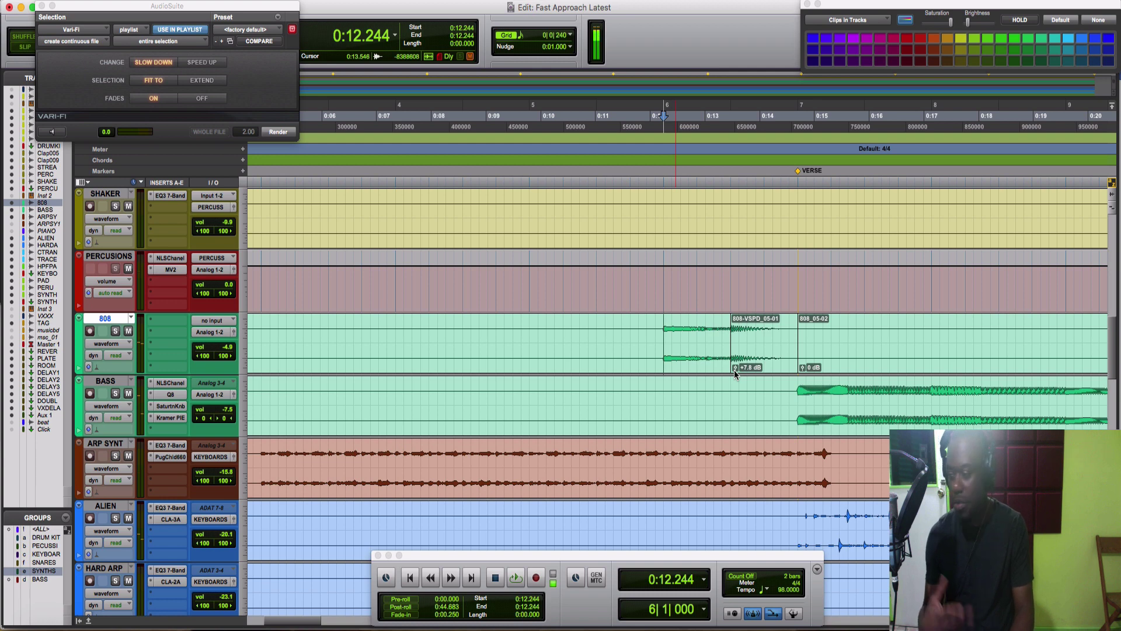
{"action": "key", "text": "space"}
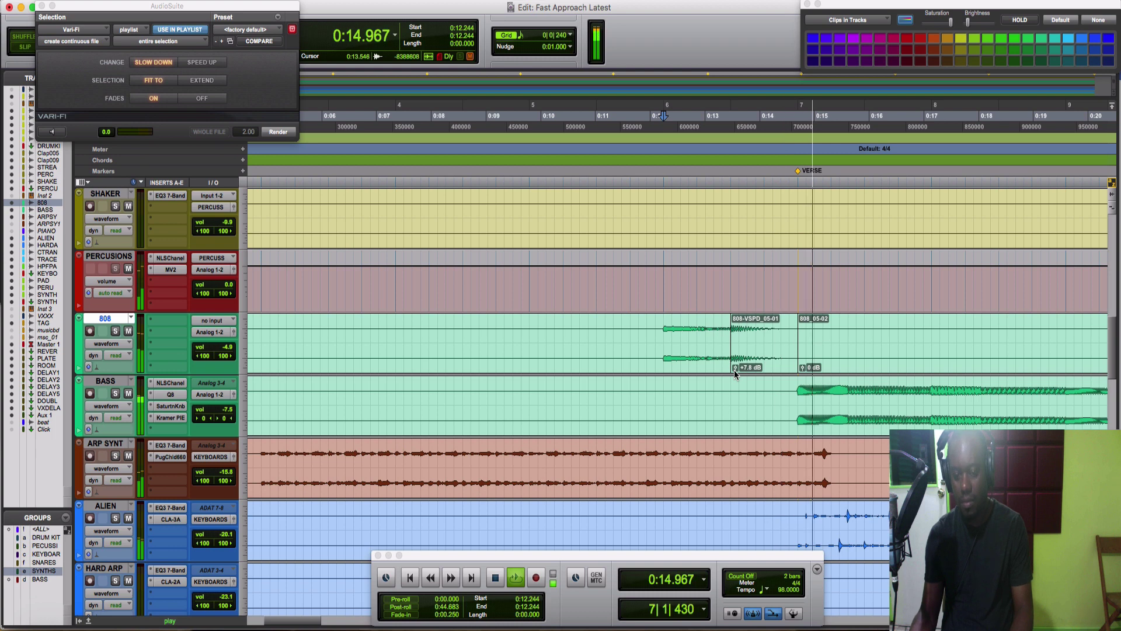
{"action": "key", "text": "space"}
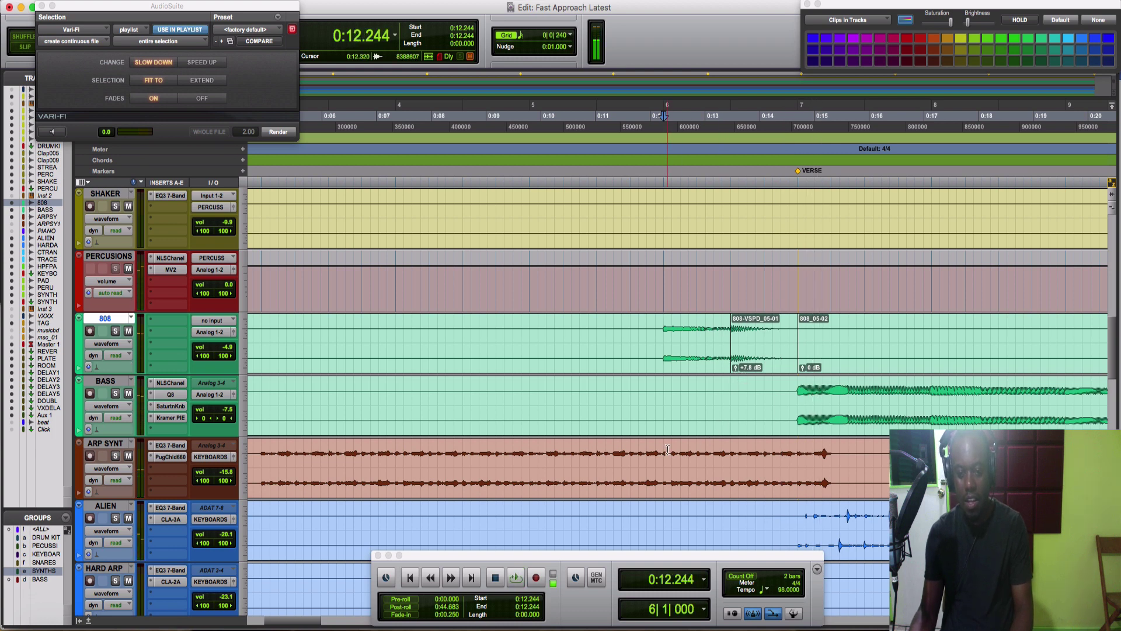
Step: Render the Vari-Fi slow-down on the ARP SYNT track from 6|3 to 7|1, and play the transition from 5|4|480
{"action": "left_click_drag", "start_coordinate": [730, 454], "coordinate": [798, 465]}
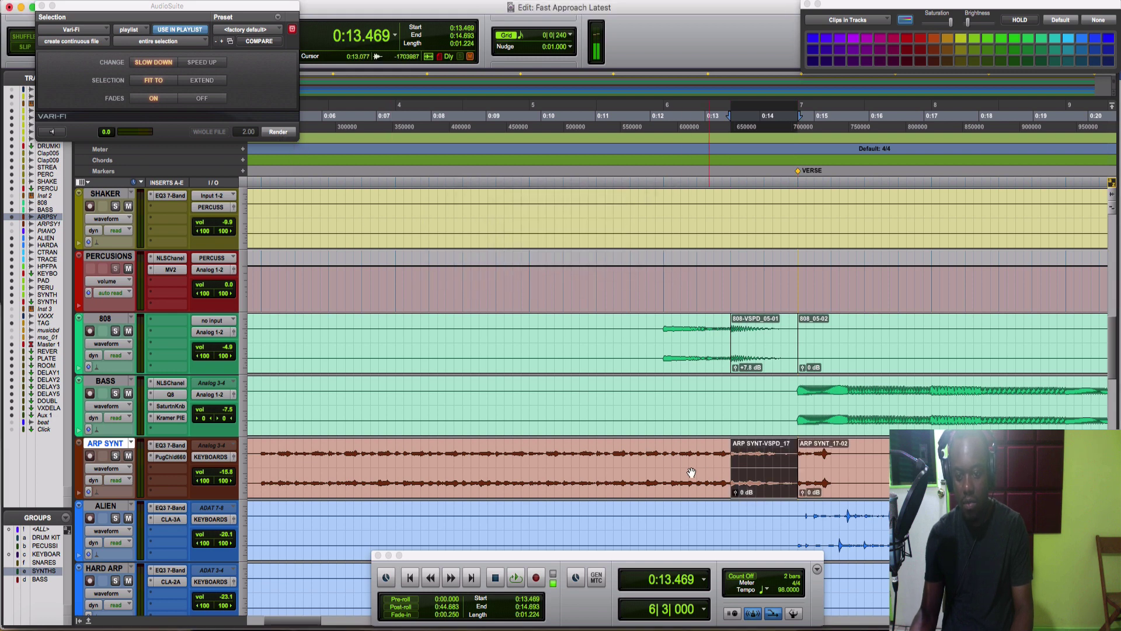
{"action": "left_click", "coordinate": [643, 455]}
{"action": "key", "text": "space"}
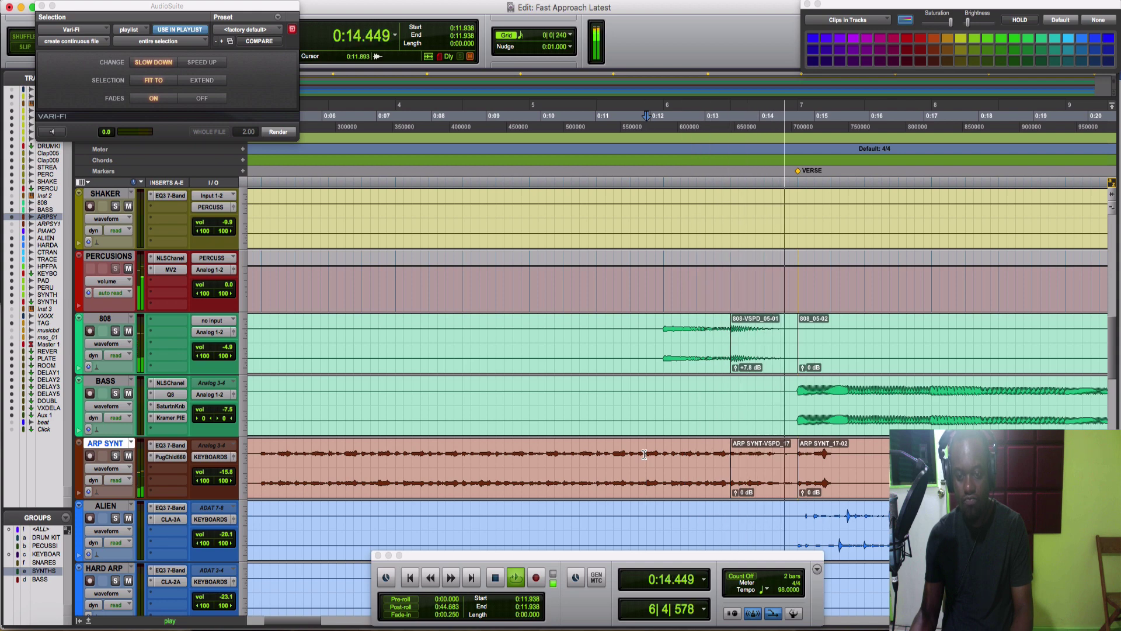
{"action": "key", "text": "space"}
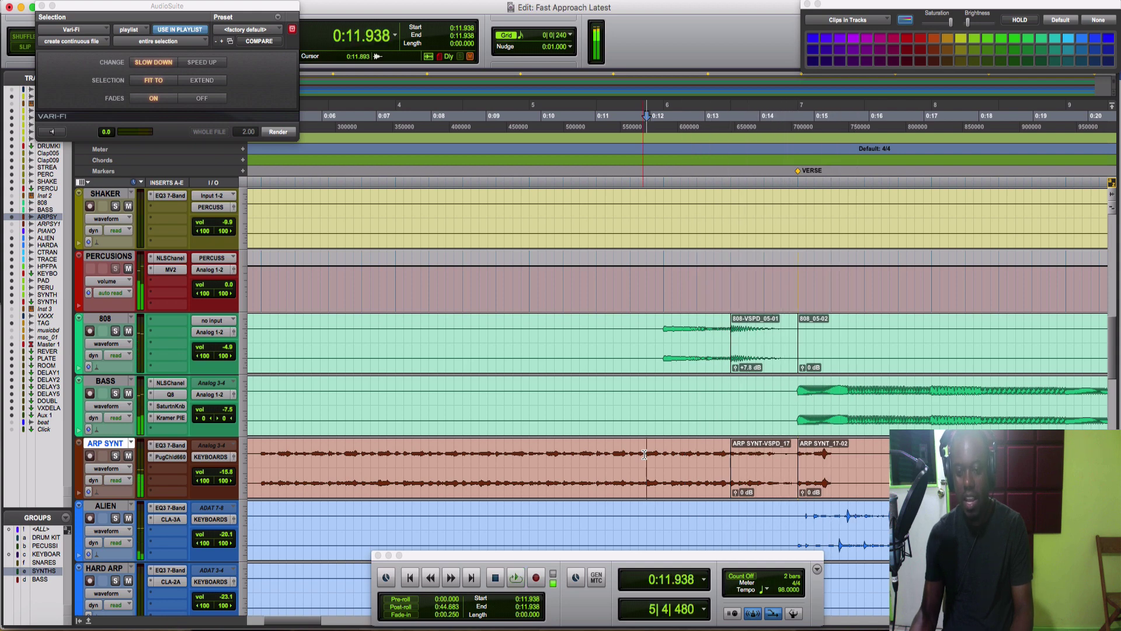
Step: Play the transition repeatedly from 5|4|480 while examining the keyboard and synth tracks for further parts to slow down
{"action": "key", "text": "space"}
{"action": "scroll", "coordinate": [644, 454], "scroll_direction": "down", "scroll_amount": 4}
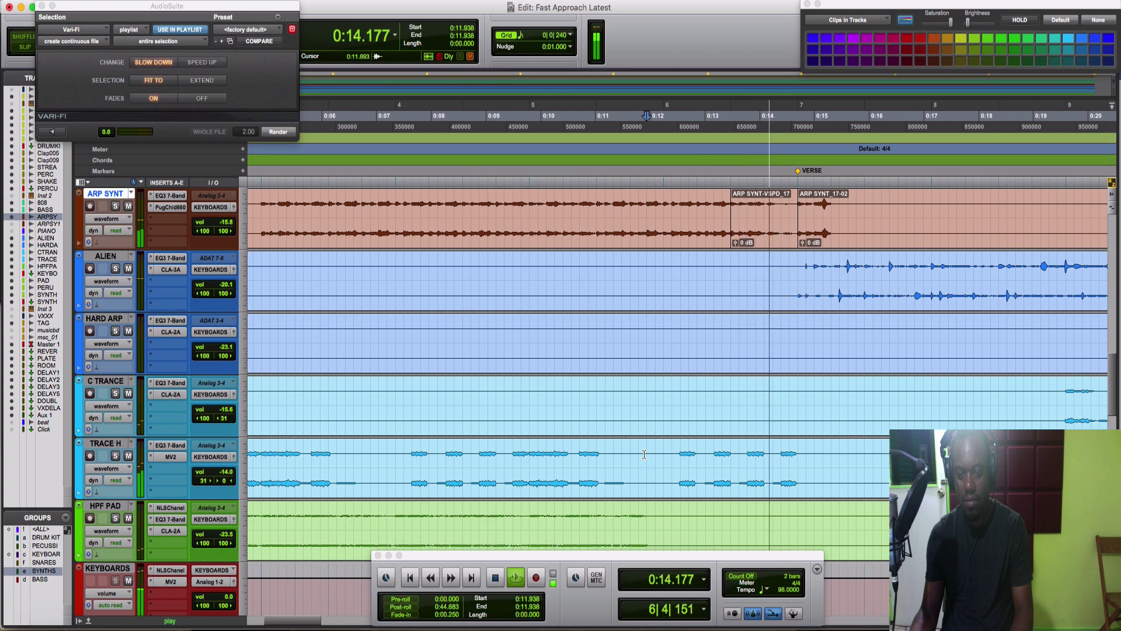
{"action": "key", "text": "space"}
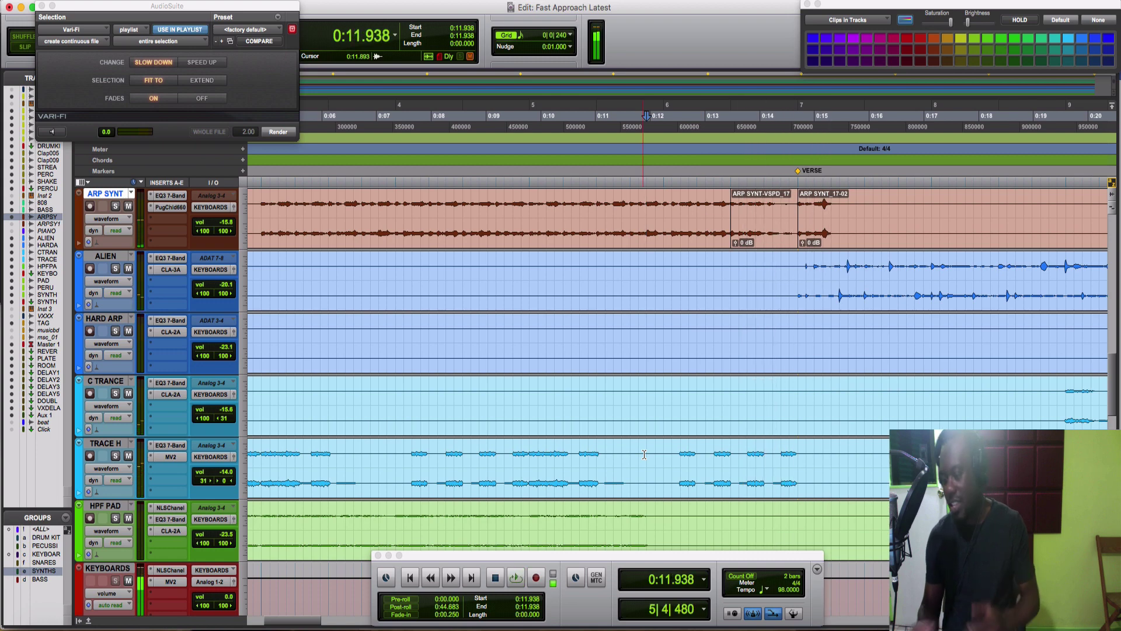
{"action": "key", "text": "space"}
{"action": "scroll", "coordinate": [644, 455], "scroll_direction": "down", "scroll_amount": 3}
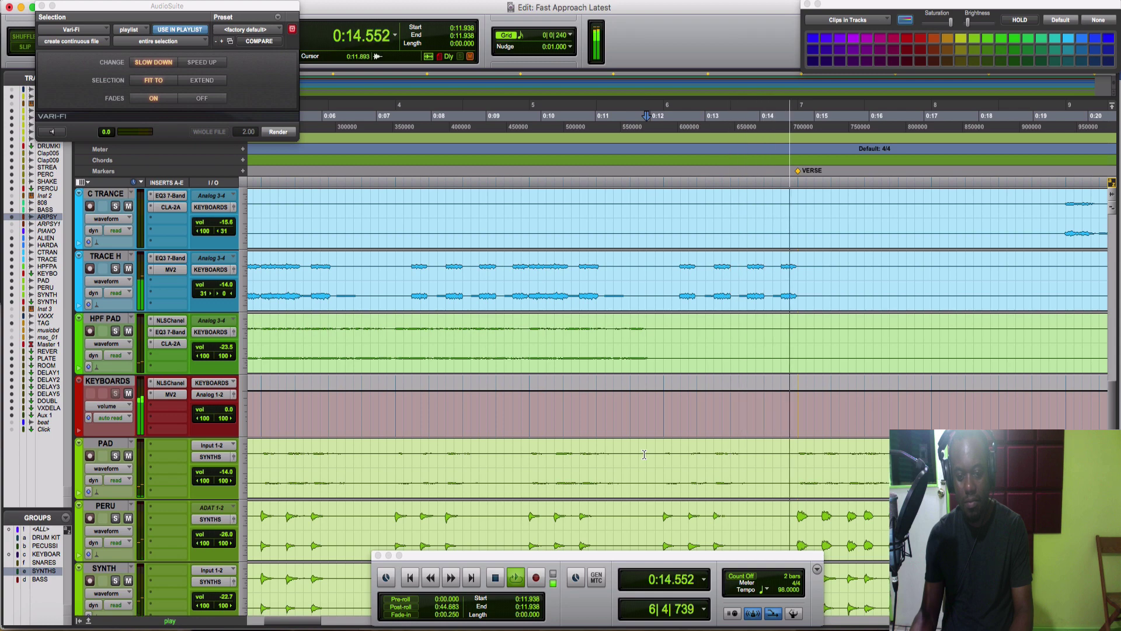
{"action": "key", "text": "space"}
{"action": "key", "text": "space"}
{"action": "scroll", "coordinate": [644, 455], "scroll_direction": "down", "scroll_amount": 3}
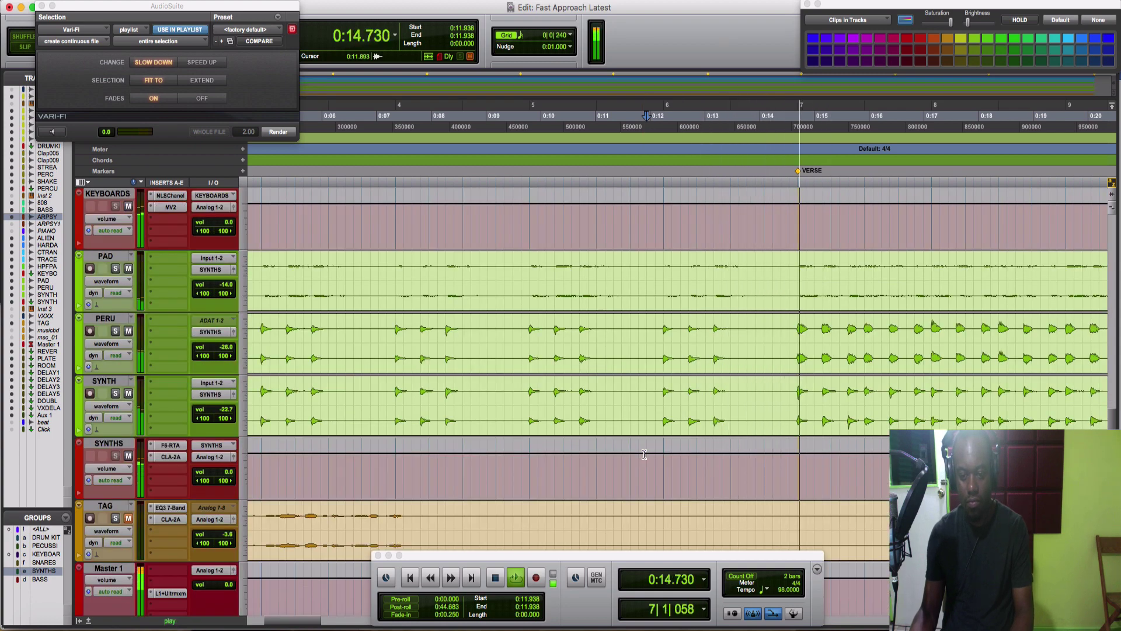
{"action": "scroll", "coordinate": [644, 454], "scroll_direction": "up", "scroll_amount": 4}
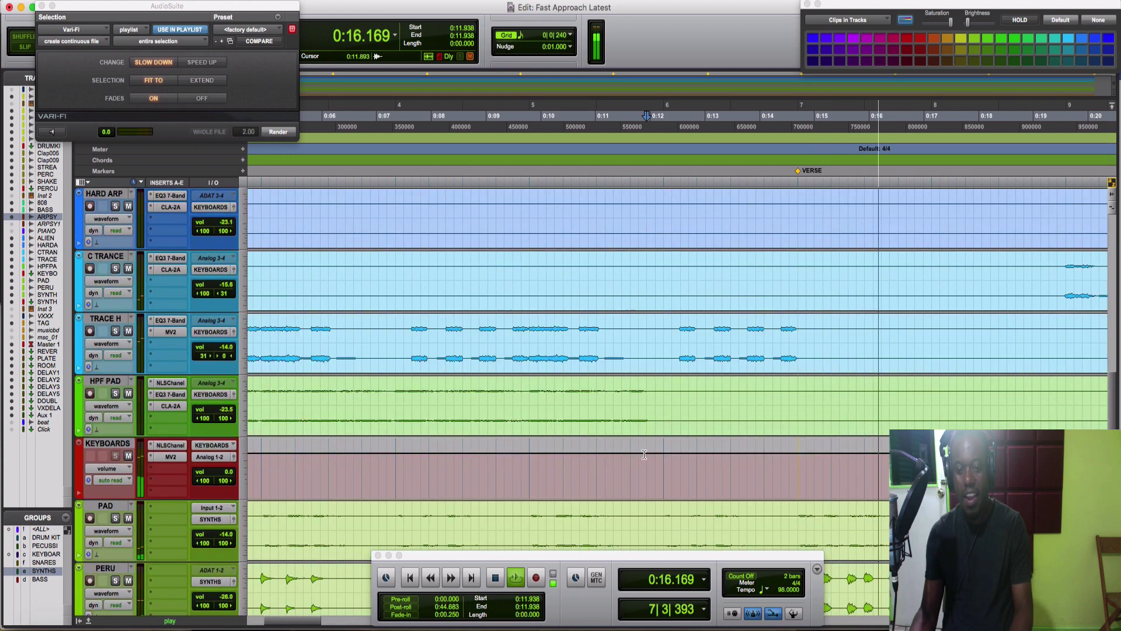
{"action": "key", "text": "space"}
{"action": "scroll", "coordinate": [645, 455], "scroll_direction": "up", "scroll_amount": 2}
{"action": "scroll", "coordinate": [644, 454], "scroll_direction": "down", "scroll_amount": 1}
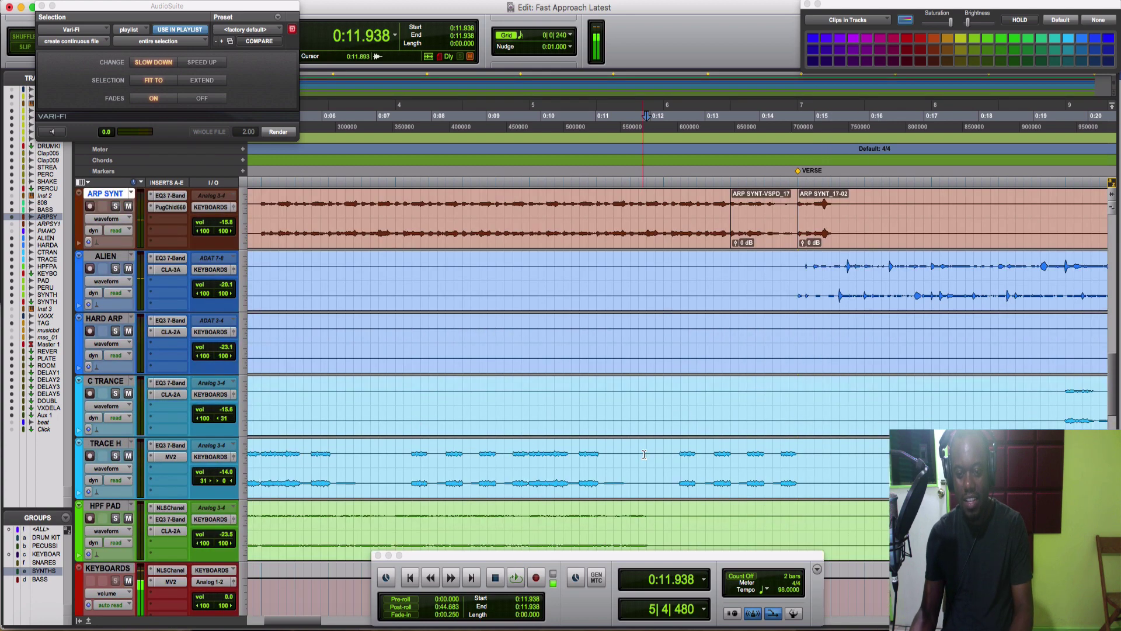
Step: Render the Vari-Fi slow-down on the TRACE H track from 6|3 to 7|1, and play the transition from bar 6
{"action": "left_click", "coordinate": [736, 453]}
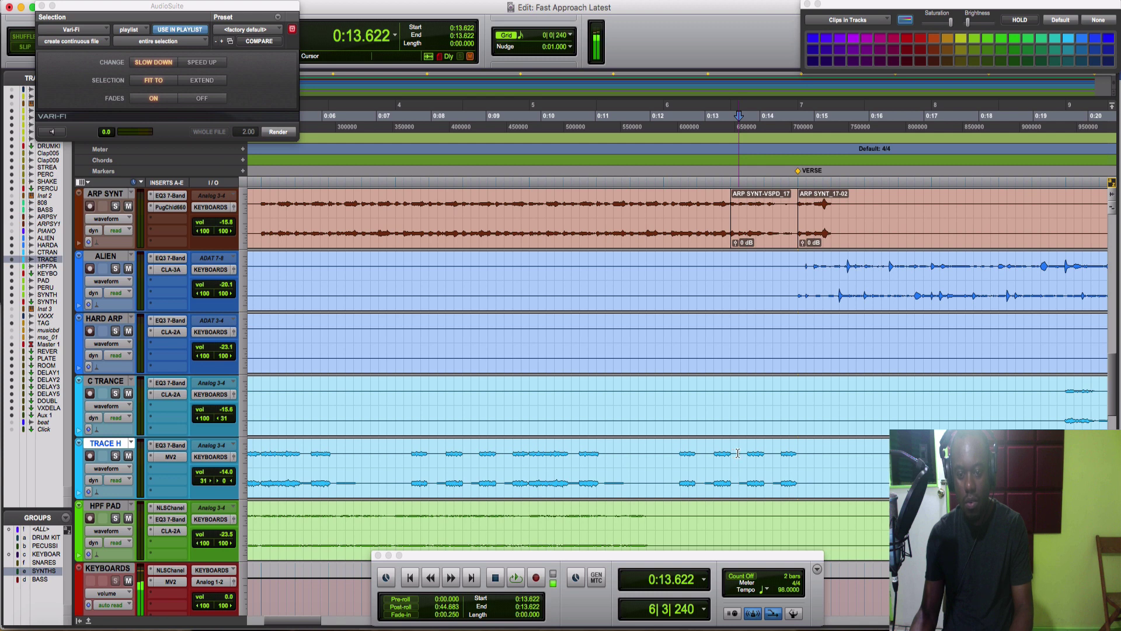
{"action": "left_click_drag", "start_coordinate": [728, 456], "coordinate": [801, 468]}
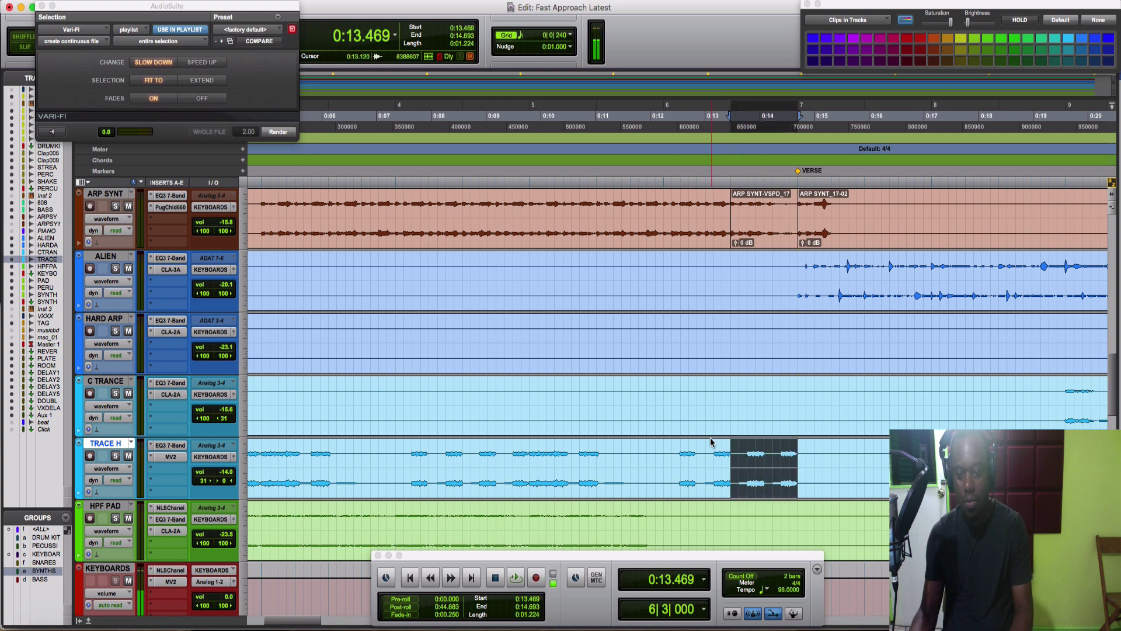
{"action": "left_click", "coordinate": [664, 453]}
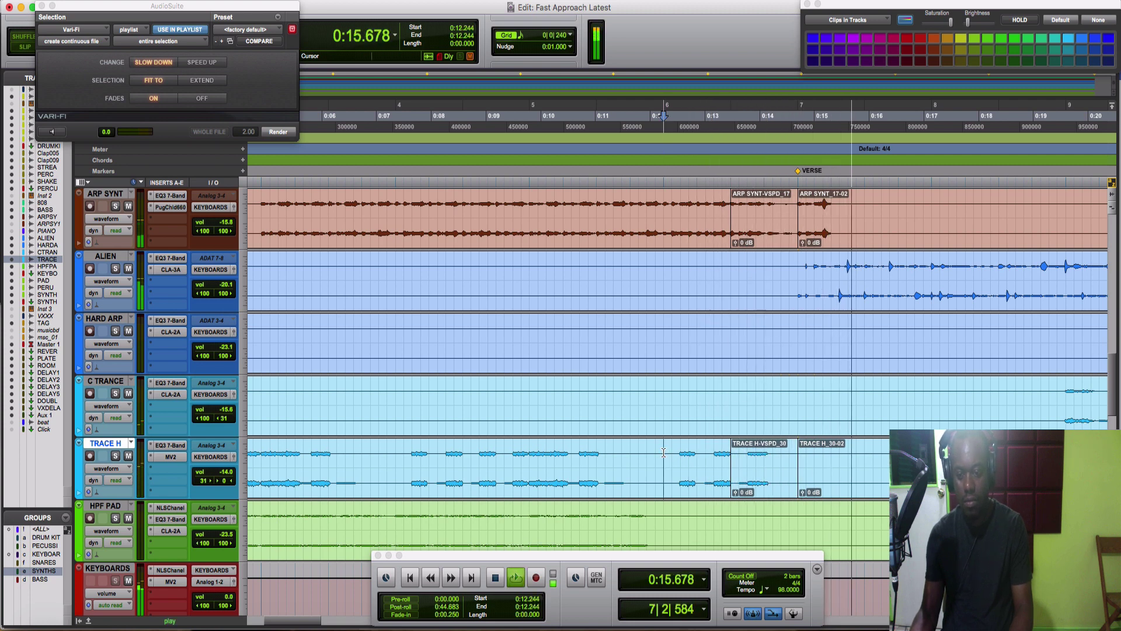
{"action": "key", "text": "space"}
{"action": "key", "text": "space"}
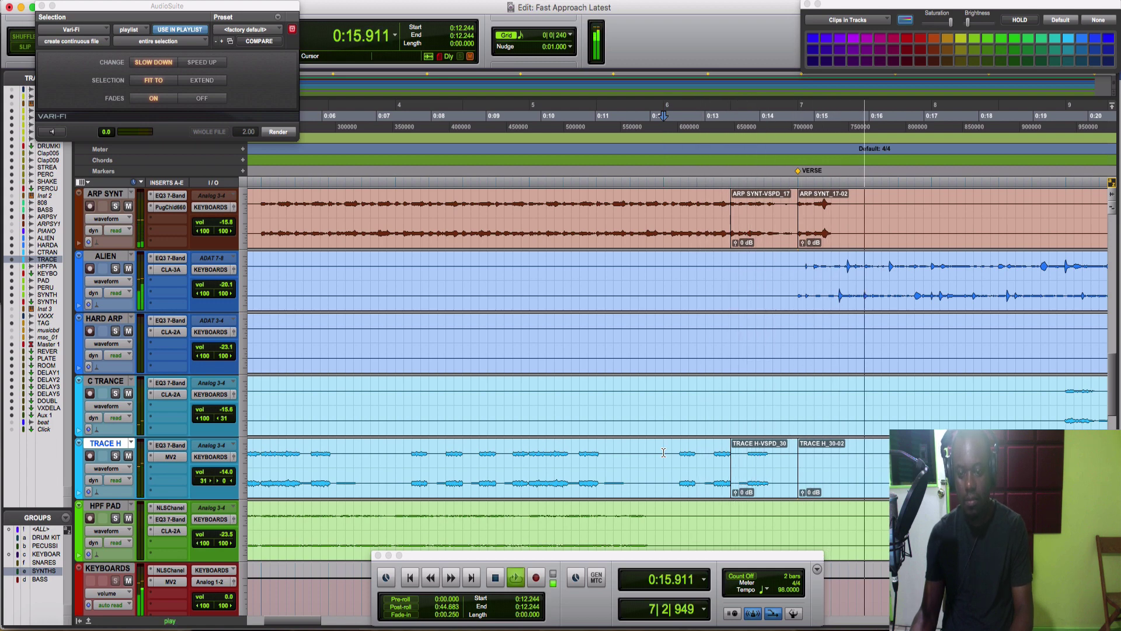
{"action": "key", "text": "space"}
Step: Play the transition from bar 6 while examining the 808, percussion and drum tracks
{"action": "key", "text": "space"}
{"action": "scroll", "coordinate": [664, 452], "scroll_direction": "up", "scroll_amount": 3}
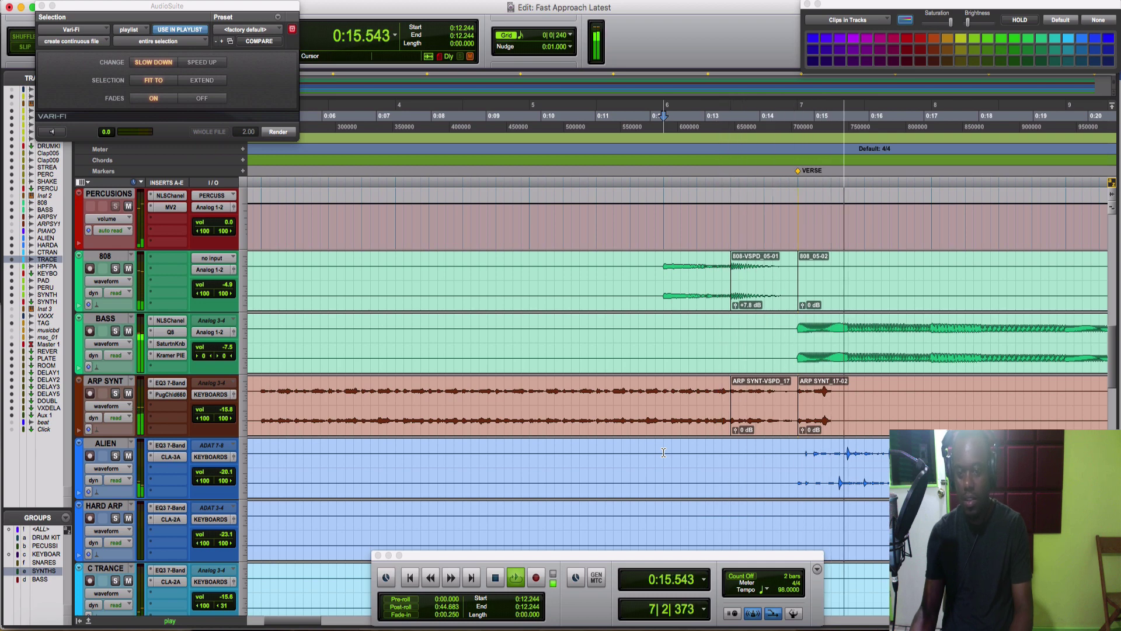
{"action": "key", "text": "space"}
{"action": "scroll", "coordinate": [663, 452], "scroll_direction": "up", "scroll_amount": 1}
{"action": "scroll", "coordinate": [664, 452], "scroll_direction": "up", "scroll_amount": 3}
{"action": "scroll", "coordinate": [663, 452], "scroll_direction": "up", "scroll_amount": 8}
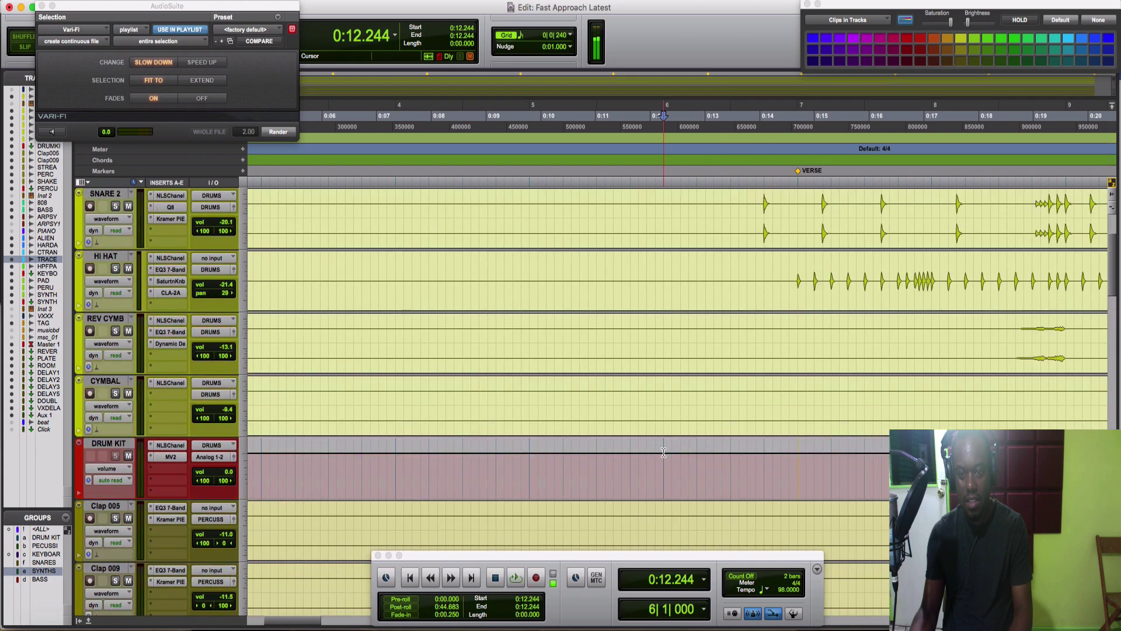
{"action": "key", "text": "space"}
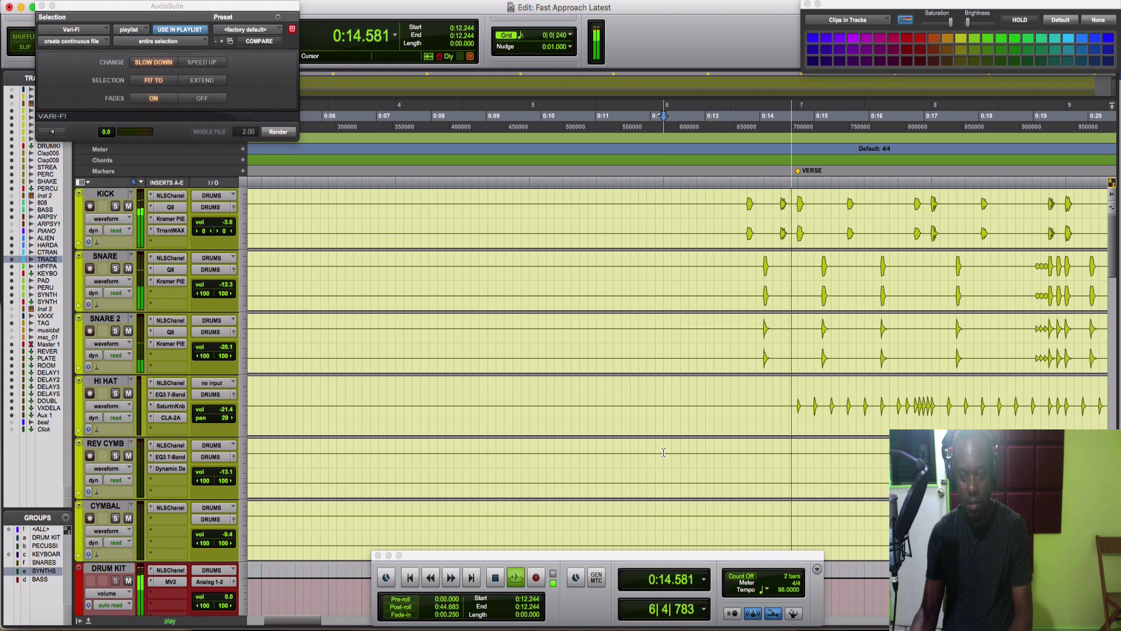
{"action": "key", "text": "space"}
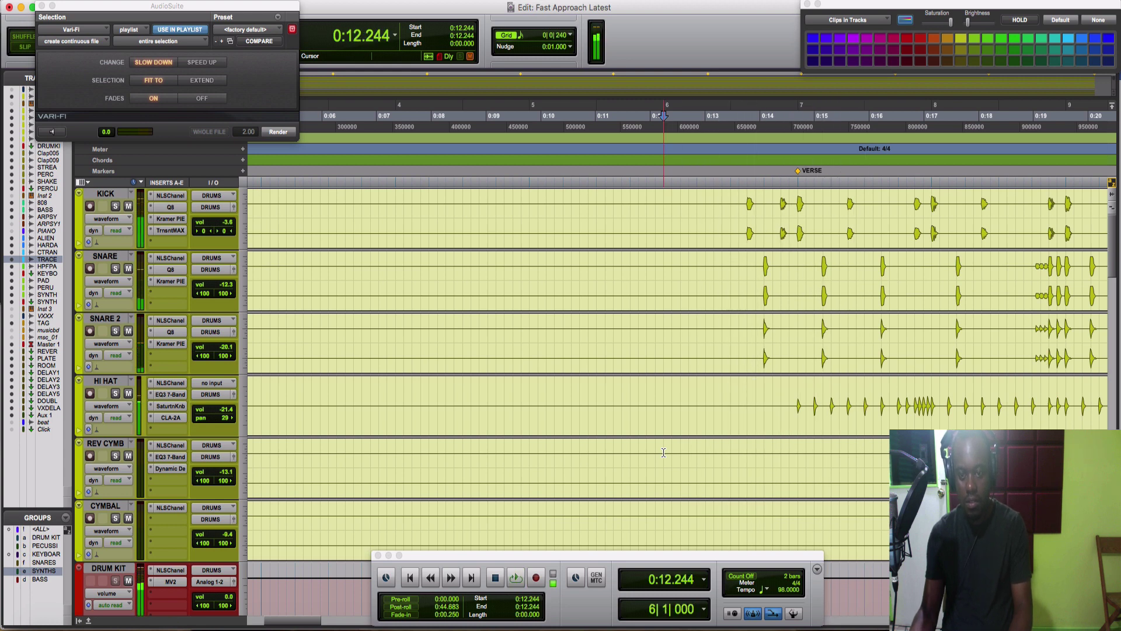
{"action": "key", "text": "space"}
{"action": "scroll", "coordinate": [664, 452], "scroll_direction": "down", "scroll_amount": 8}
{"action": "scroll", "coordinate": [663, 452], "scroll_direction": "down", "scroll_amount": 7}
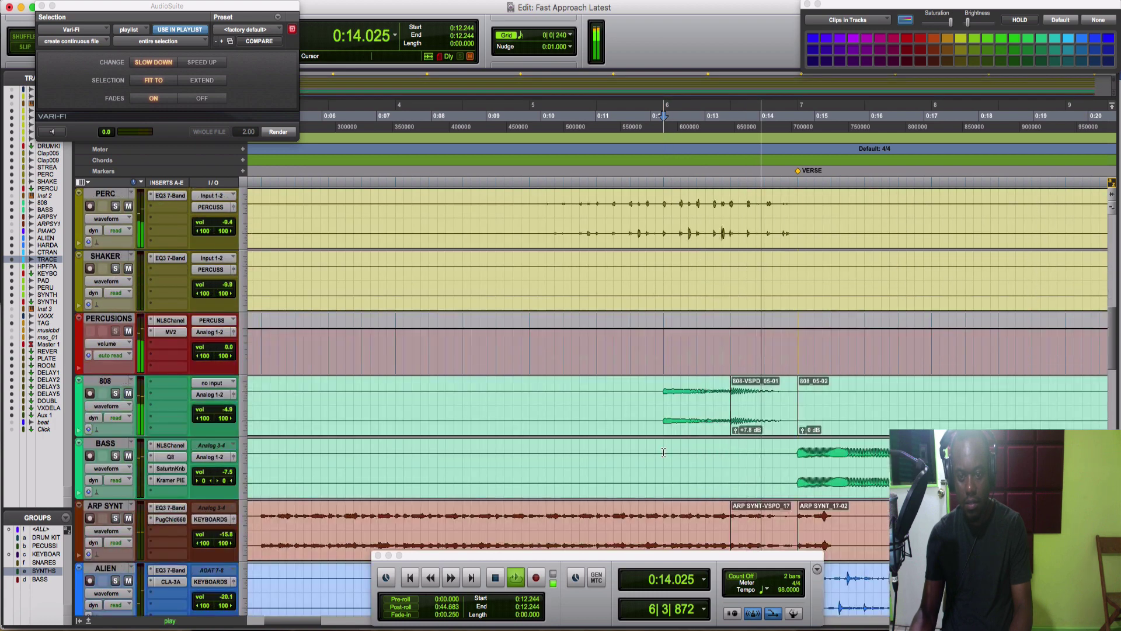
{"action": "key", "text": "space"}
Step: Undo the Vari-Fi render on the TRACE H track and play the transition from 5|4
{"action": "key", "text": "super+z"}
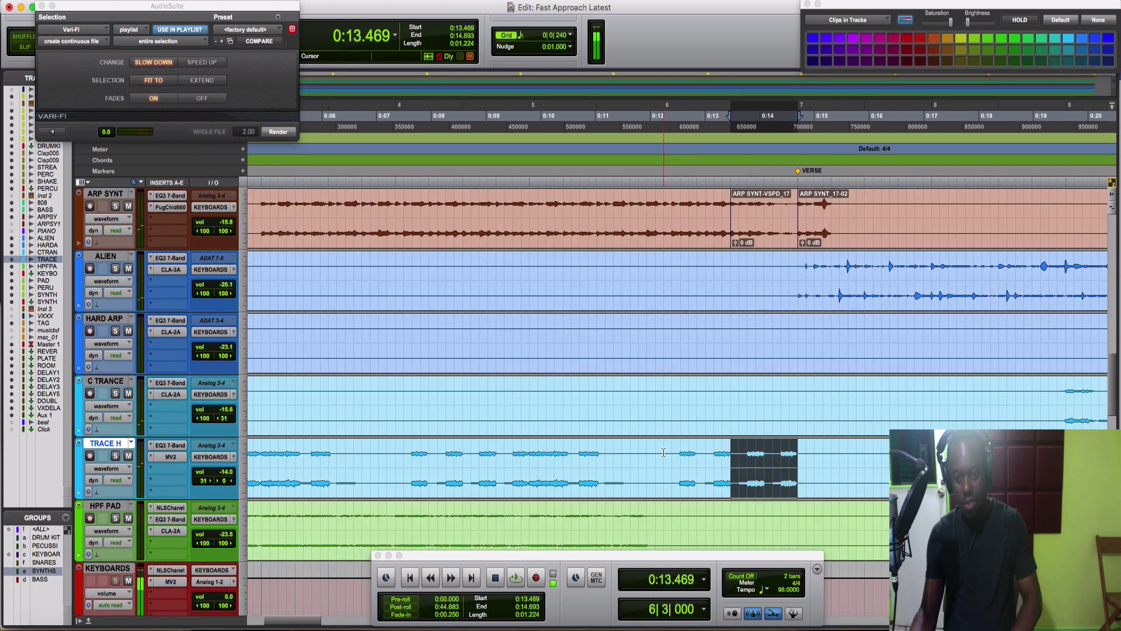
{"action": "left_click", "coordinate": [672, 458]}
{"action": "left_click", "coordinate": [628, 454]}
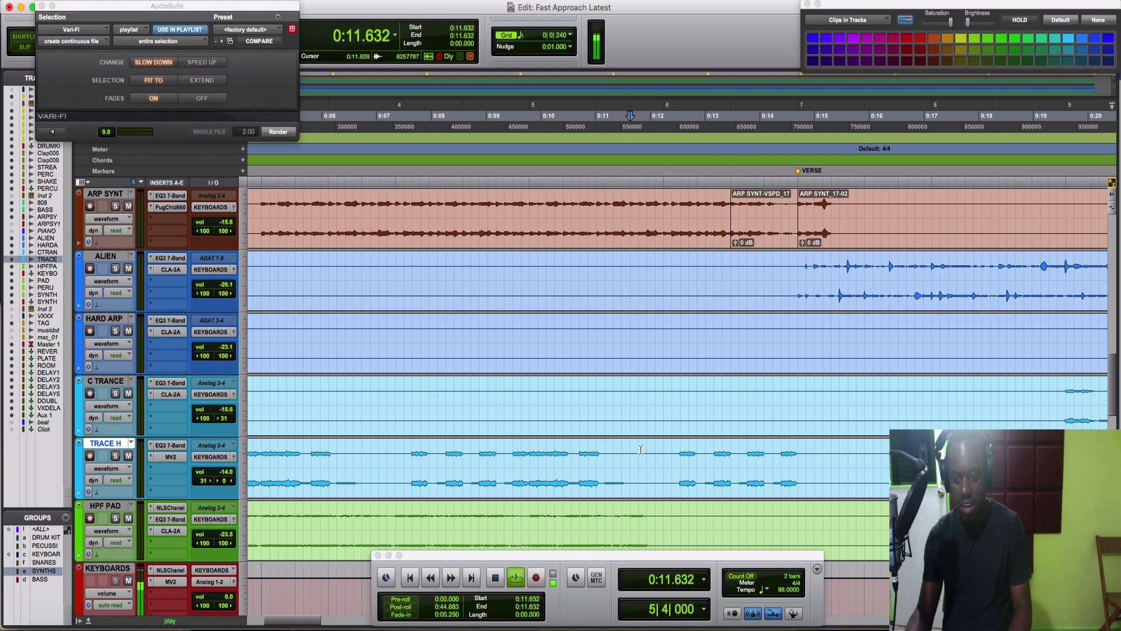
{"action": "key", "text": "space"}
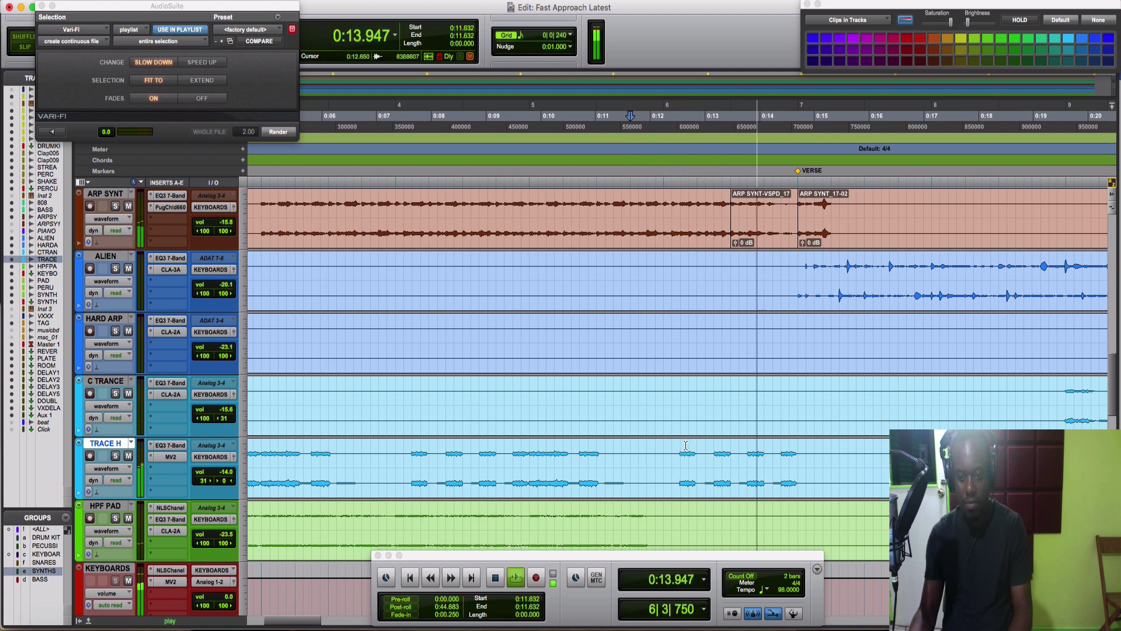
{"action": "scroll", "coordinate": [686, 446], "scroll_direction": "down", "scroll_amount": 5}
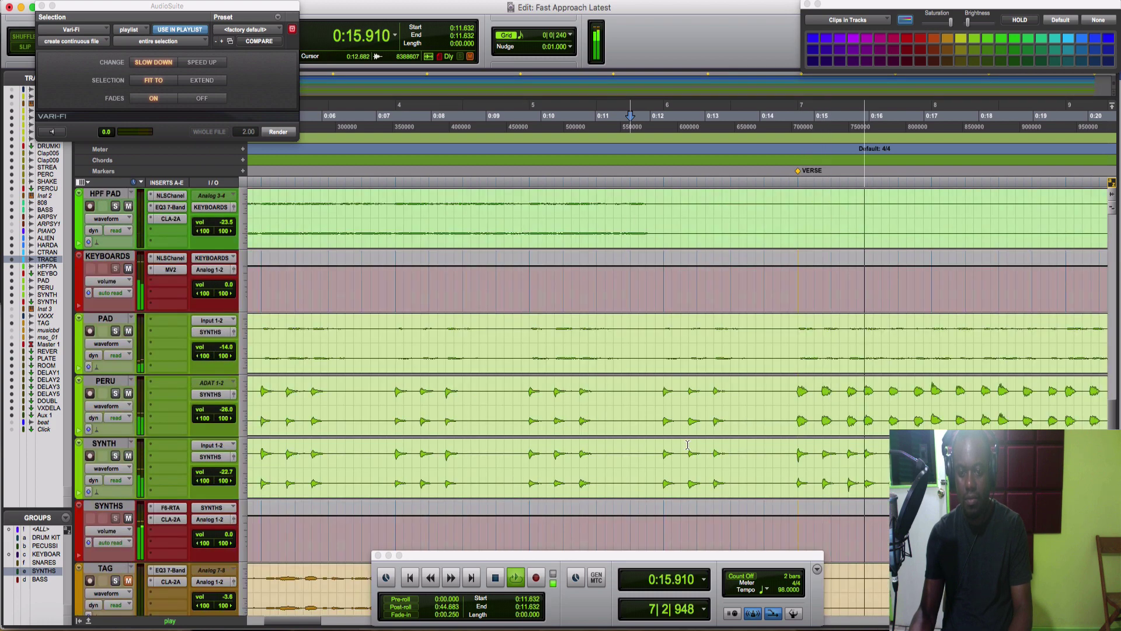
{"action": "key", "text": "space"}
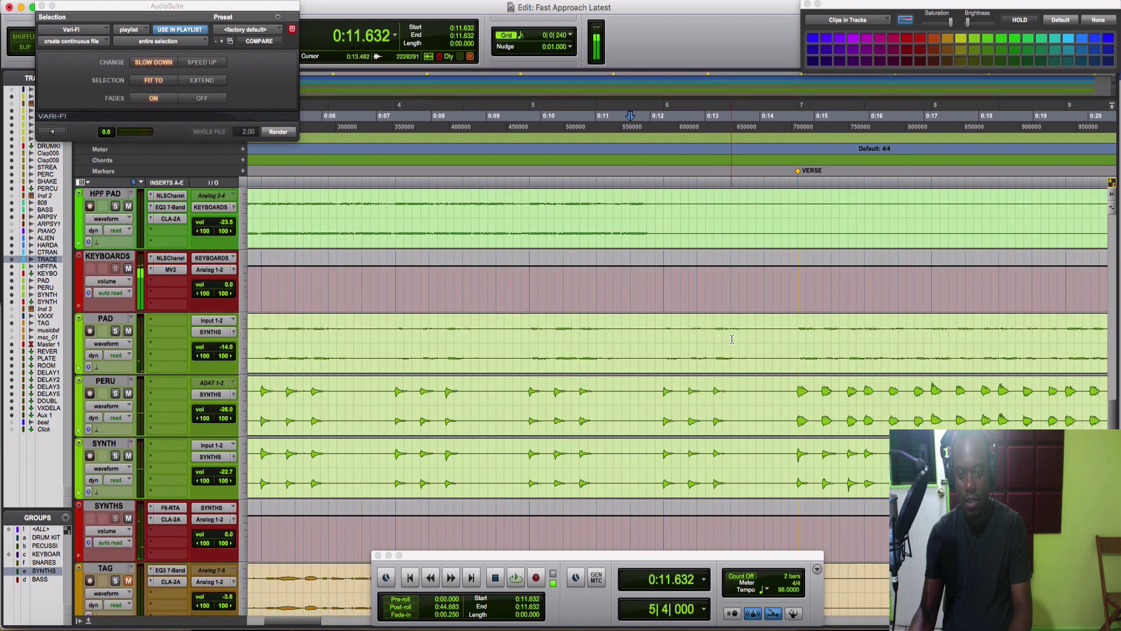
Step: Render the Vari-Fi slow-down on the PAD, PERU and SYNTH tracks from 6|3 to the VERSE marker, and play from bar 6
{"action": "left_click_drag", "start_coordinate": [732, 339], "coordinate": [798, 350]}
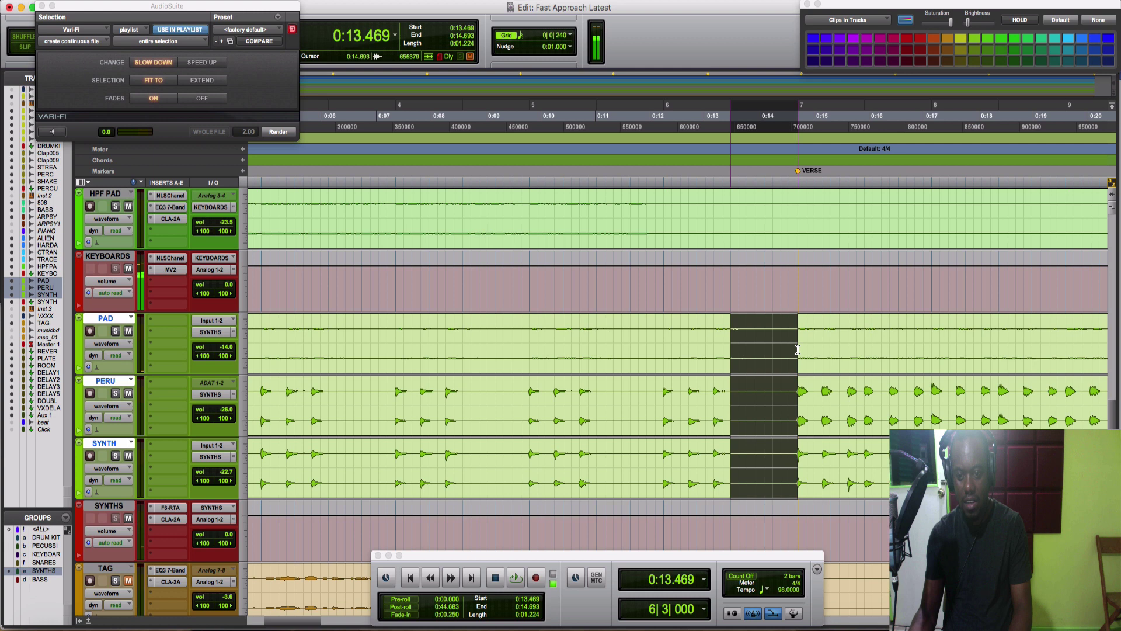
{"action": "left_click", "coordinate": [278, 132]}
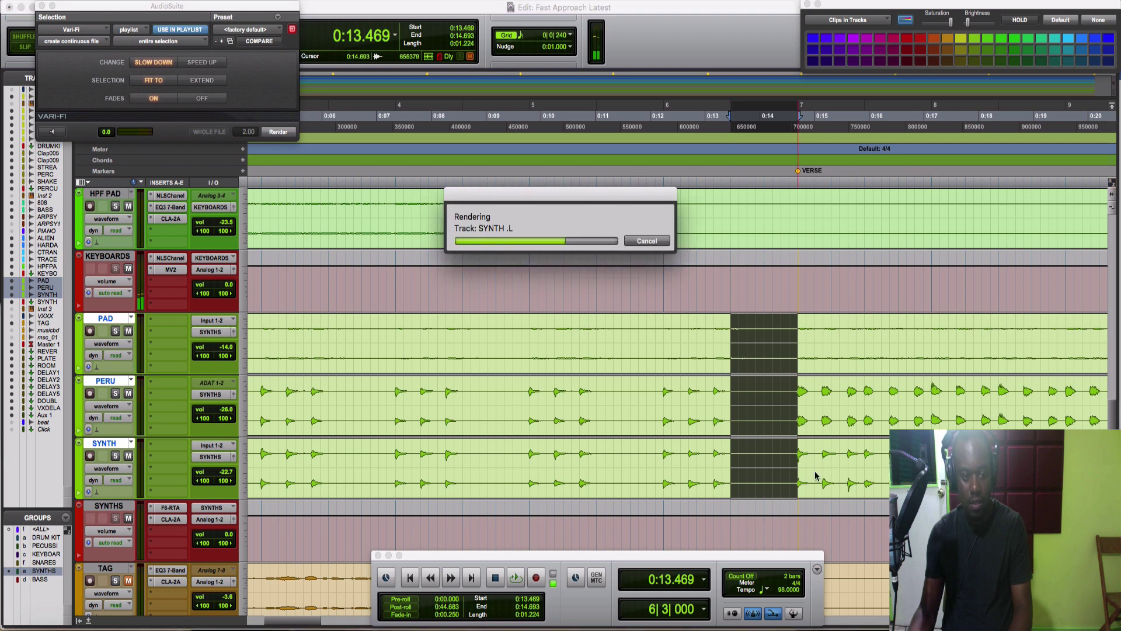
{"action": "left_click", "coordinate": [661, 333]}
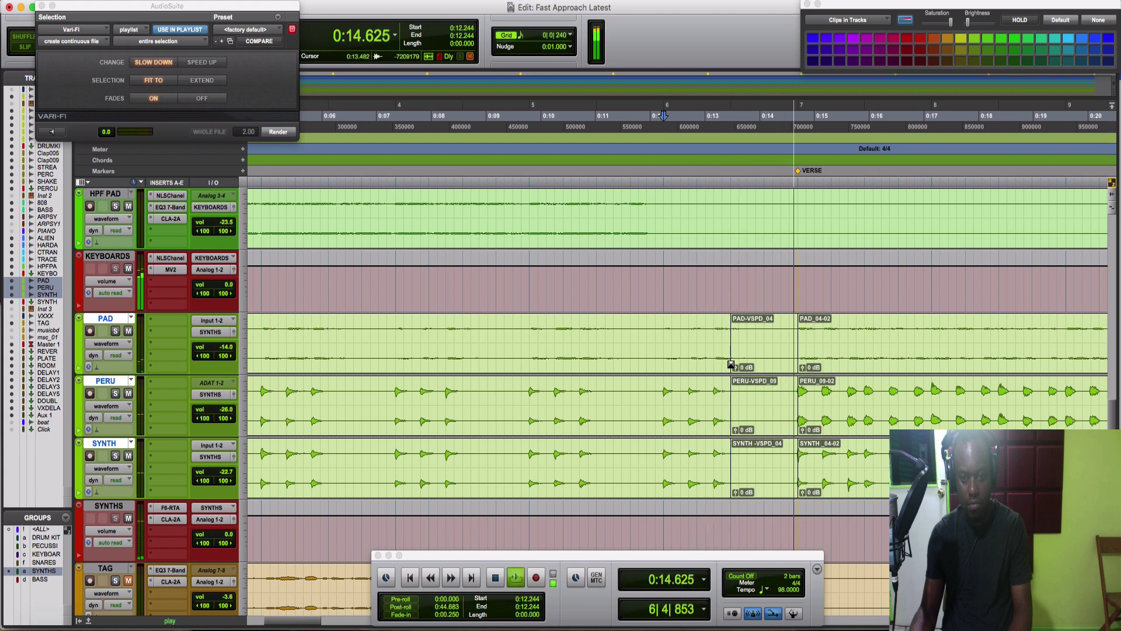
Step: Replay the transition from bar 6 while examining the tracks from the synths up to the kick
{"action": "scroll", "coordinate": [731, 365], "scroll_direction": "up", "scroll_amount": 5}
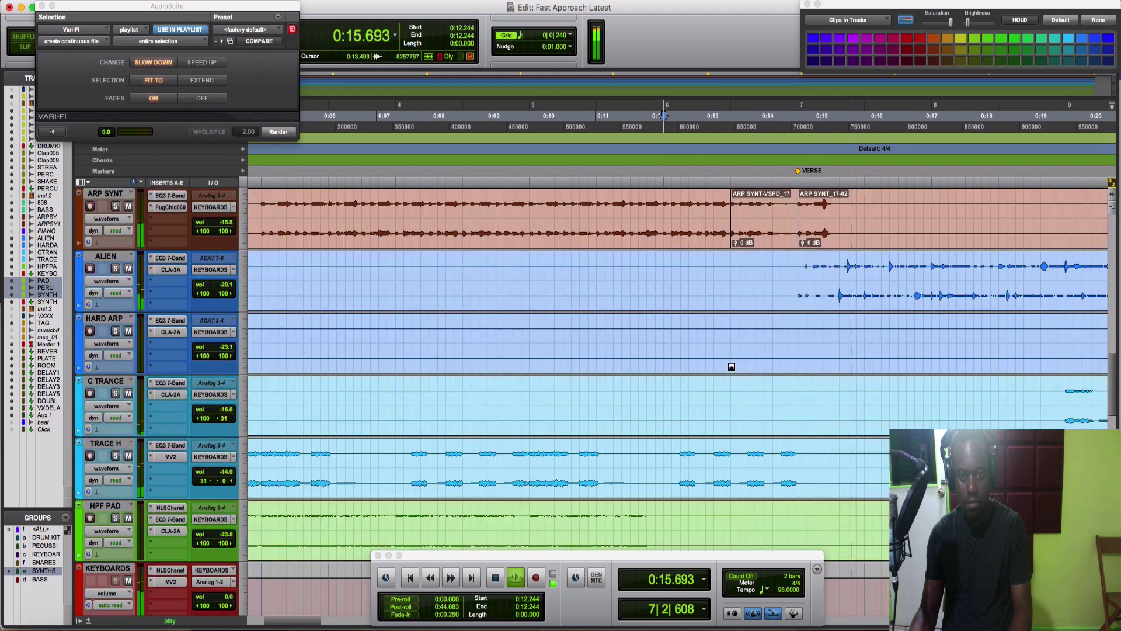
{"action": "scroll", "coordinate": [731, 366], "scroll_direction": "up", "scroll_amount": 10}
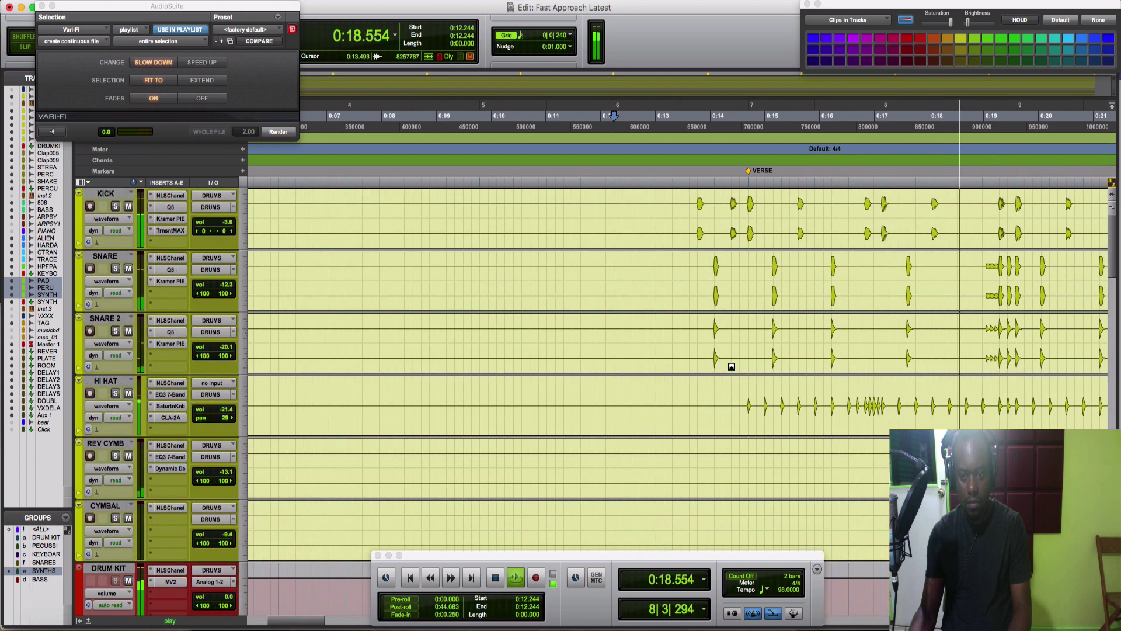
{"action": "key", "text": "space"}
{"action": "key", "text": "space"}
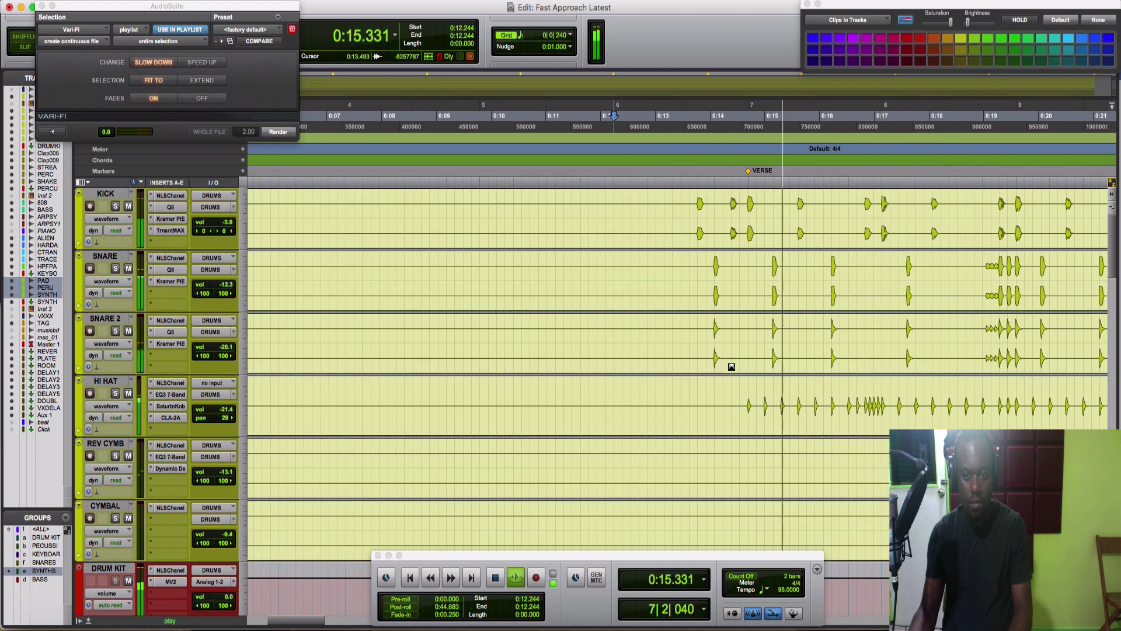
{"action": "key", "text": "space"}
{"action": "key", "text": "space"}
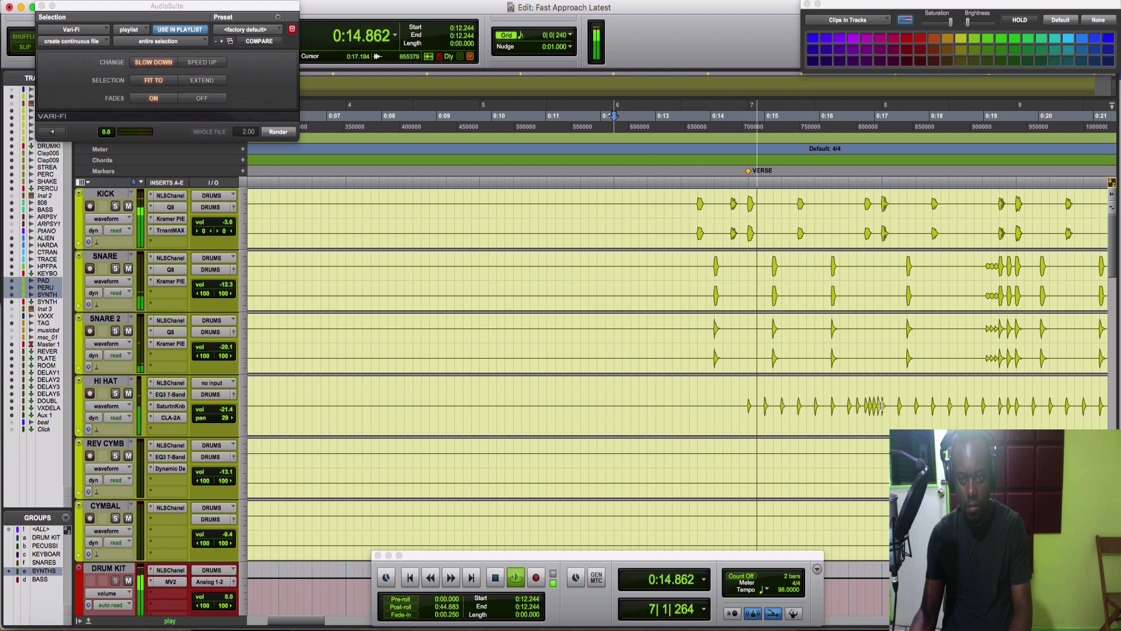
{"action": "key", "text": "space"}
Step: Copy the HI HAT roll between 7|4 and 8|1 and paste it at 6|3 on the same track
{"action": "left_click_drag", "start_coordinate": [883, 403], "coordinate": [849, 402]}
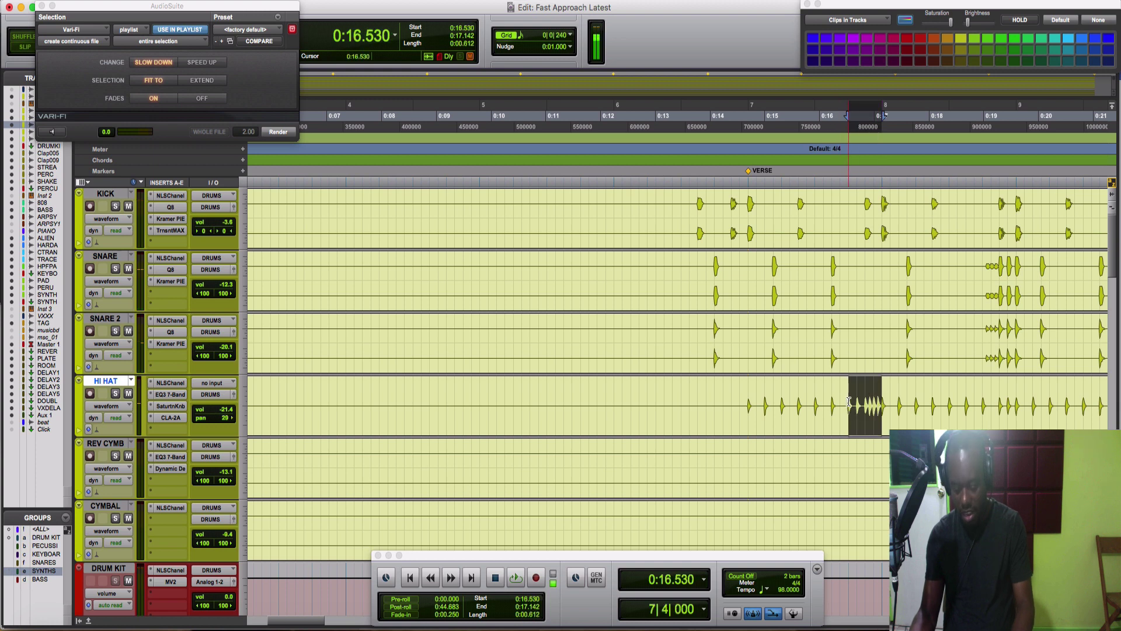
{"action": "left_click", "coordinate": [687, 387]}
{"action": "left_click", "coordinate": [680, 388]}
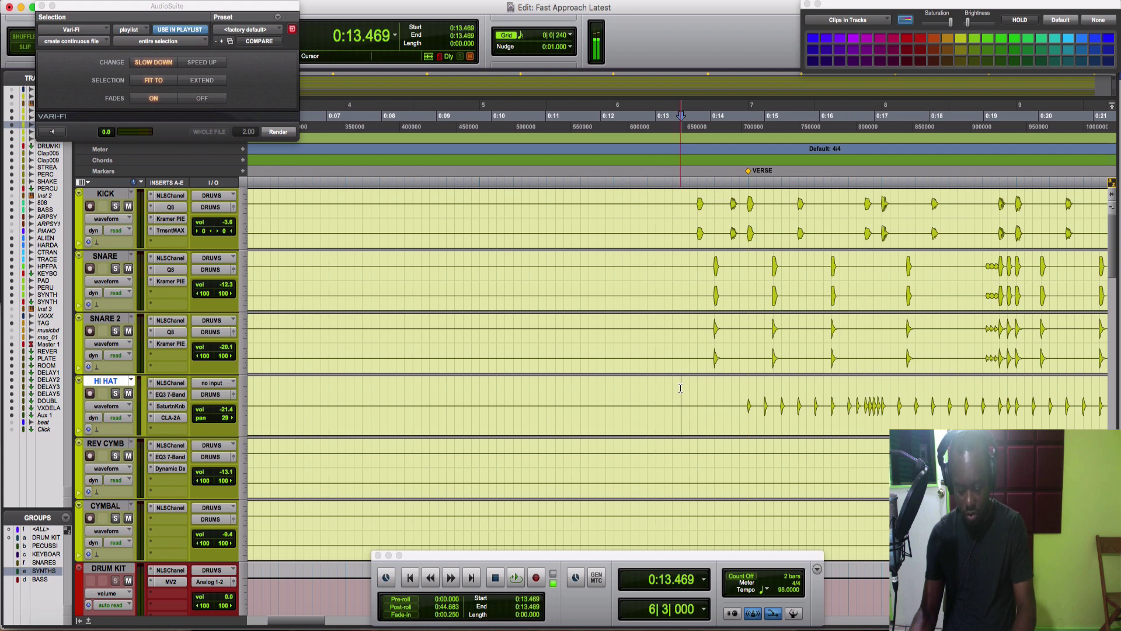
{"action": "key", "text": "super+v"}
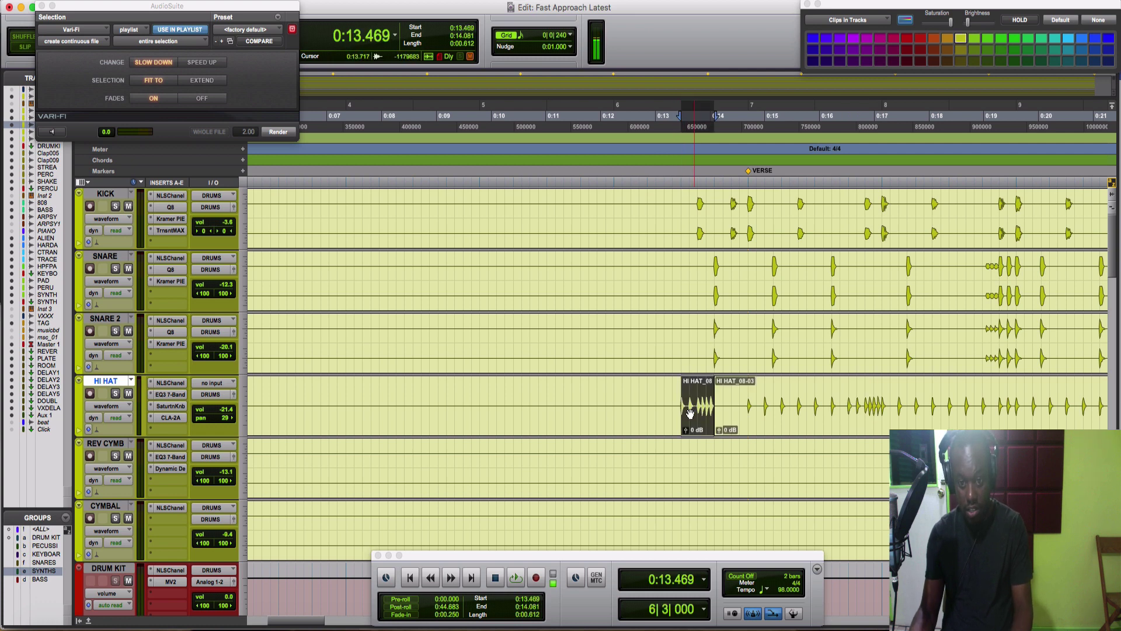
Step: Keep only the fast second half of the pasted hi-hat roll, starting at 6|3, and duplicate it once up to 6|4
{"action": "left_click", "coordinate": [695, 405]}
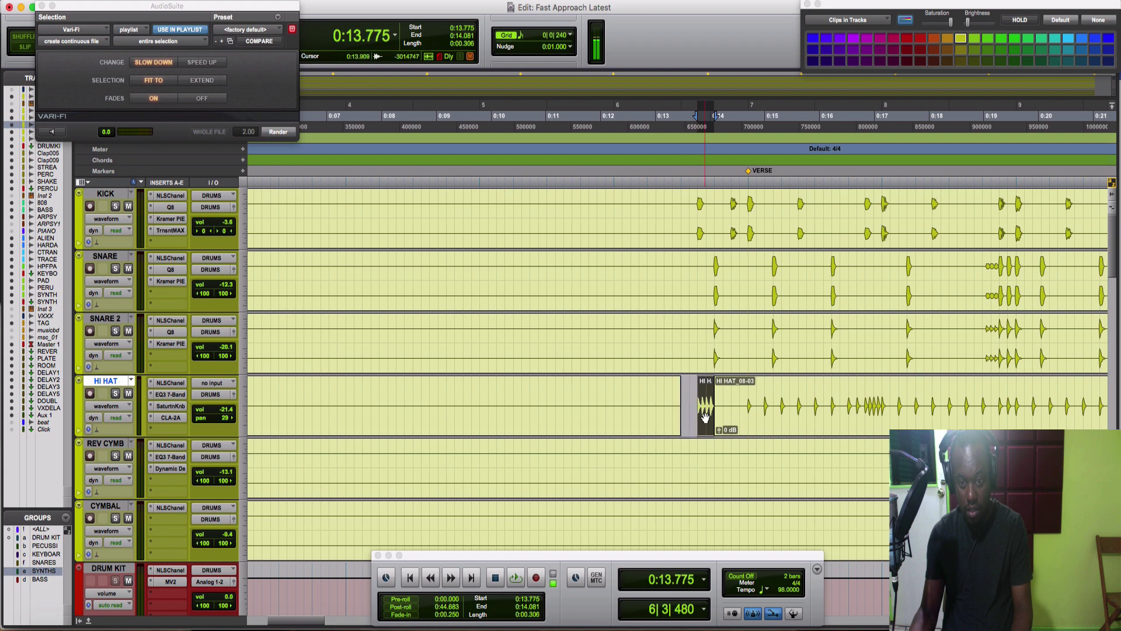
{"action": "left_click", "coordinate": [692, 420]}
{"action": "left_click_drag", "start_coordinate": [692, 419], "coordinate": [692, 419]}
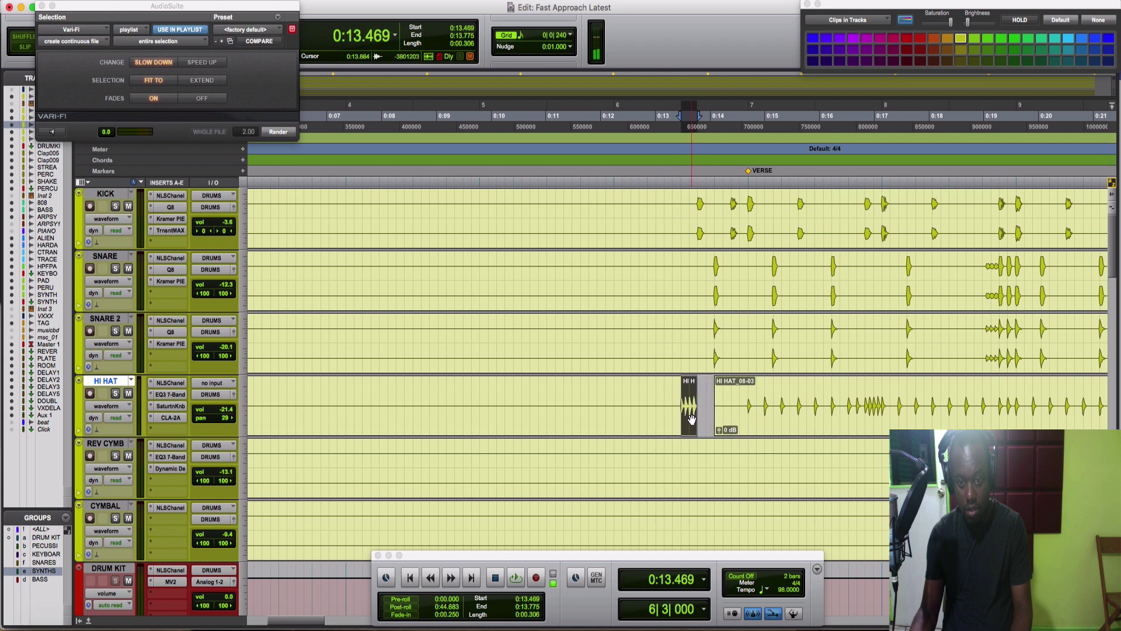
{"action": "key", "text": "super+d"}
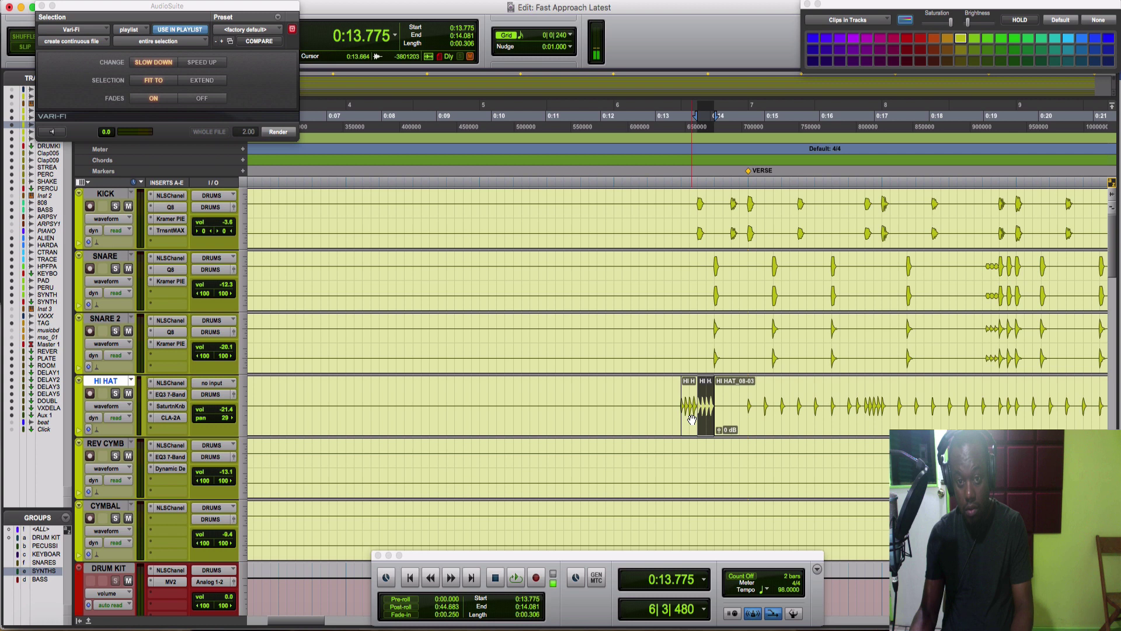
Step: Try the Vari-Fi slow-down on both hi-hat roll clips from 6|3 to 6|4, play it, and undo the render
{"action": "left_click", "coordinate": [686, 422], "text": "shift"}
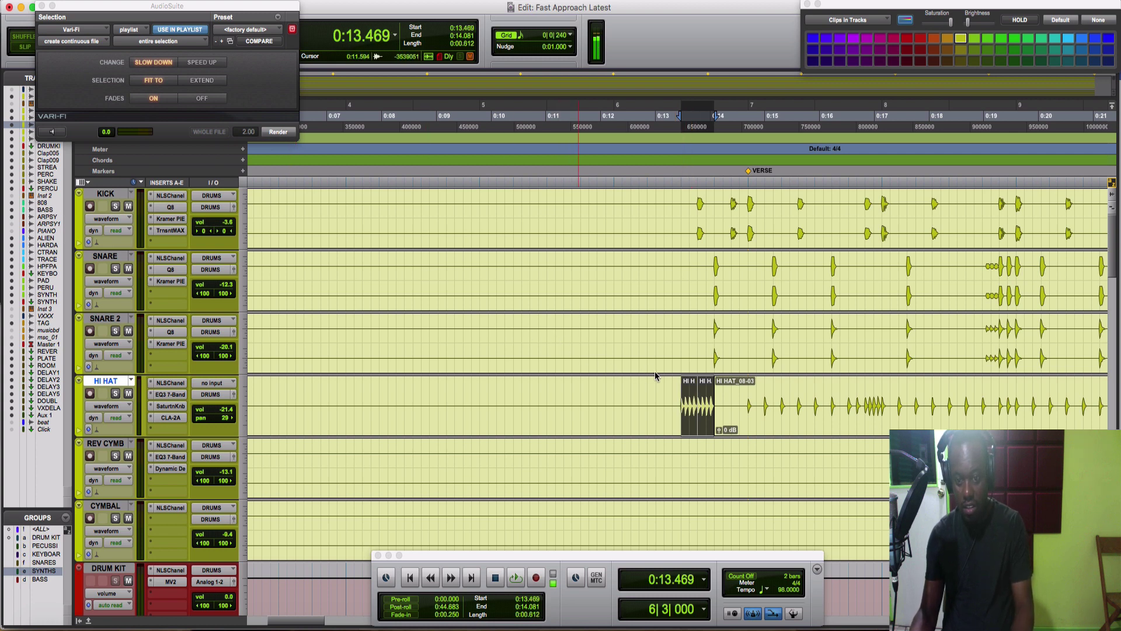
{"action": "left_click", "coordinate": [631, 385]}
{"action": "key", "text": "space"}
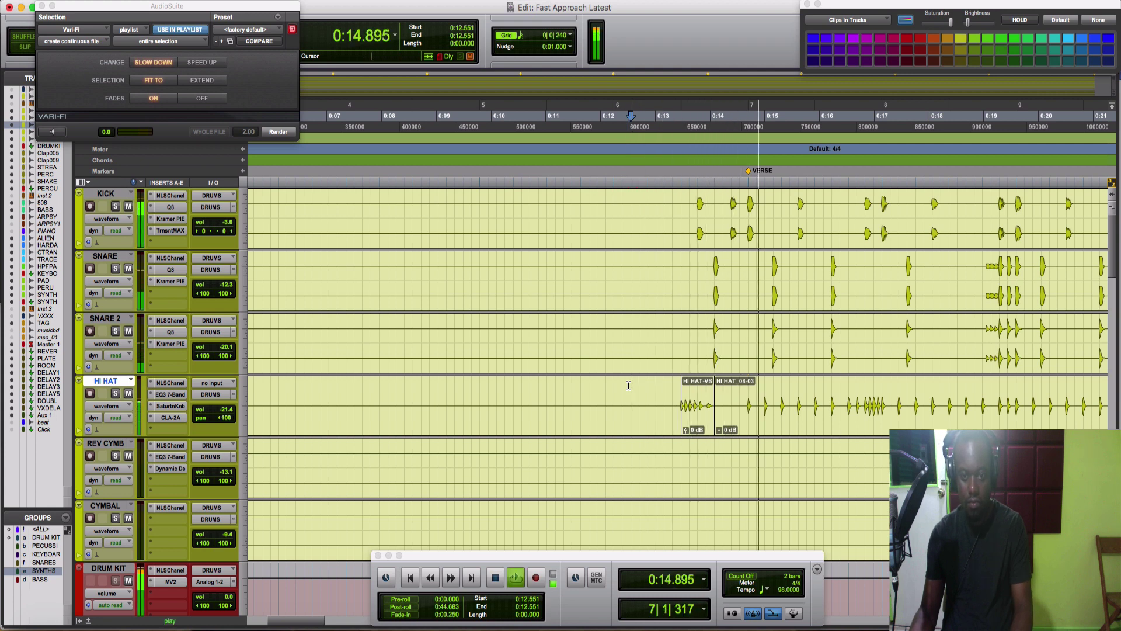
{"action": "key", "text": "space"}
{"action": "key", "text": "super+z"}
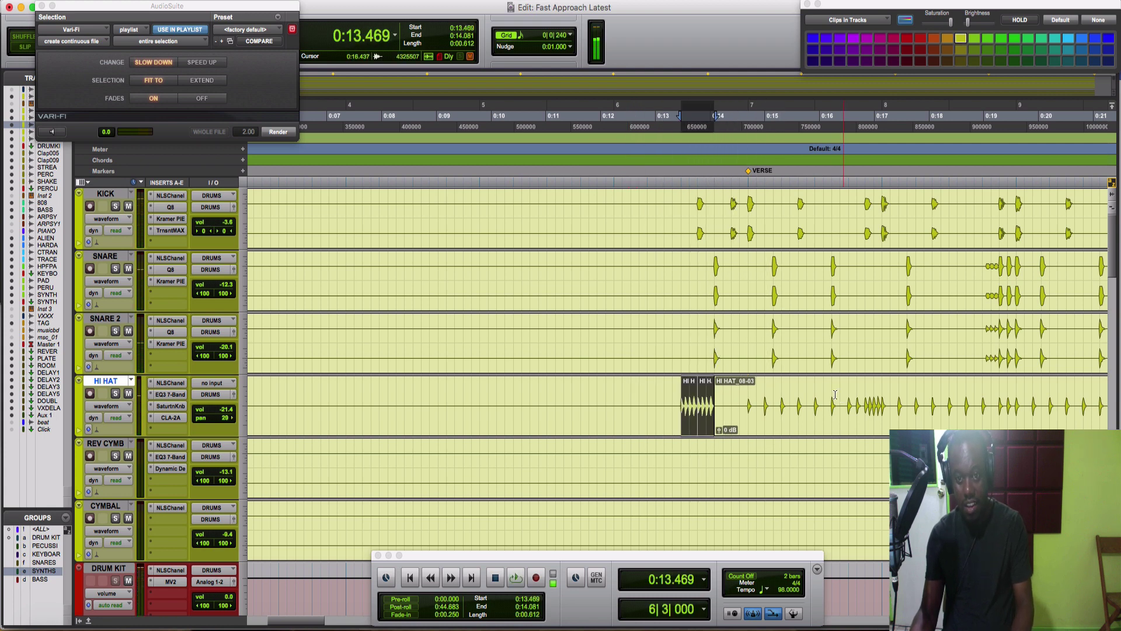
Step: Duplicate the two hi-hat roll clips up to the VERSE marker and render the Vari-Fi slow-down across all of them from 6|3
{"action": "key", "text": "super+d"}
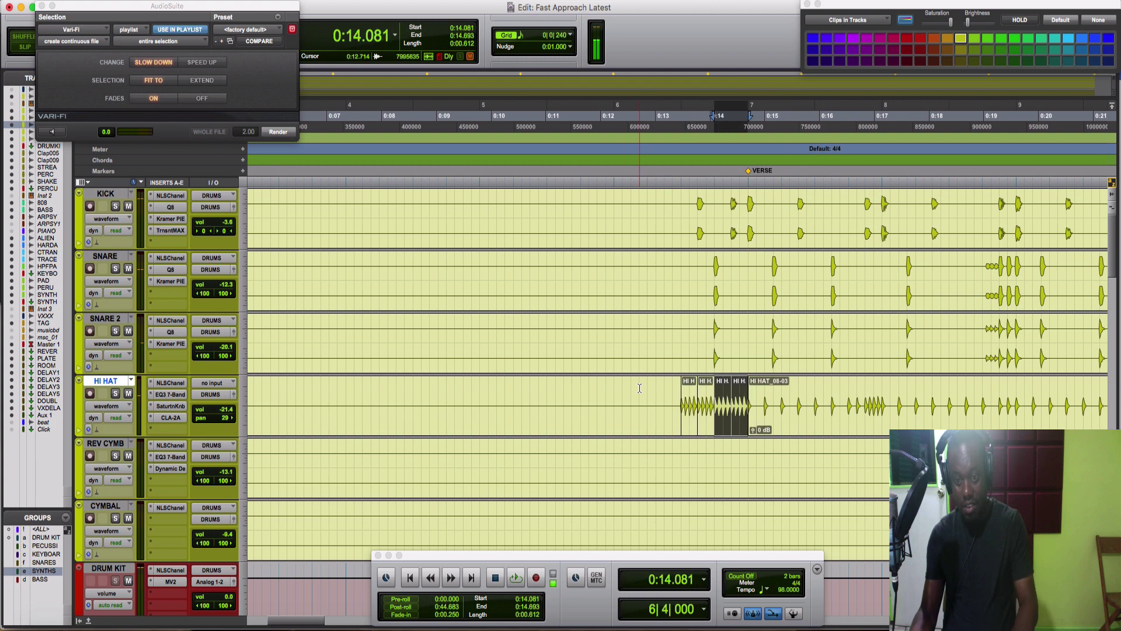
{"action": "left_click", "coordinate": [689, 428], "text": "shift"}
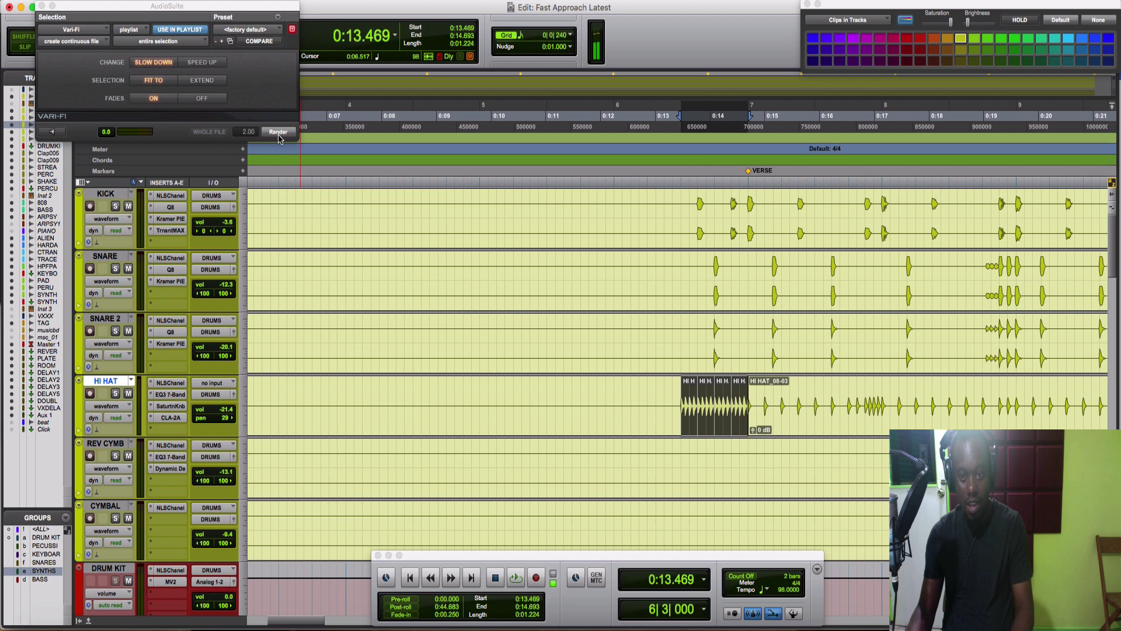
{"action": "left_click", "coordinate": [279, 132]}
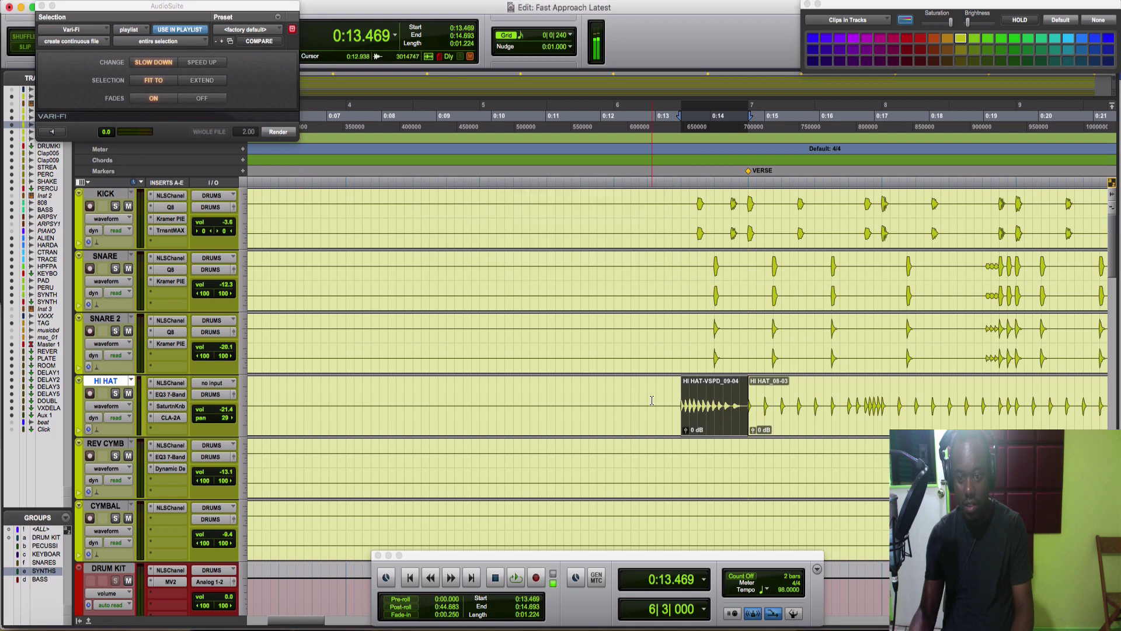
Step: Play the transition into the verse repeatedly from 6|1|240 to audition the slowed-down hi-hat roll
{"action": "left_click", "coordinate": [620, 397]}
{"action": "key", "text": "space"}
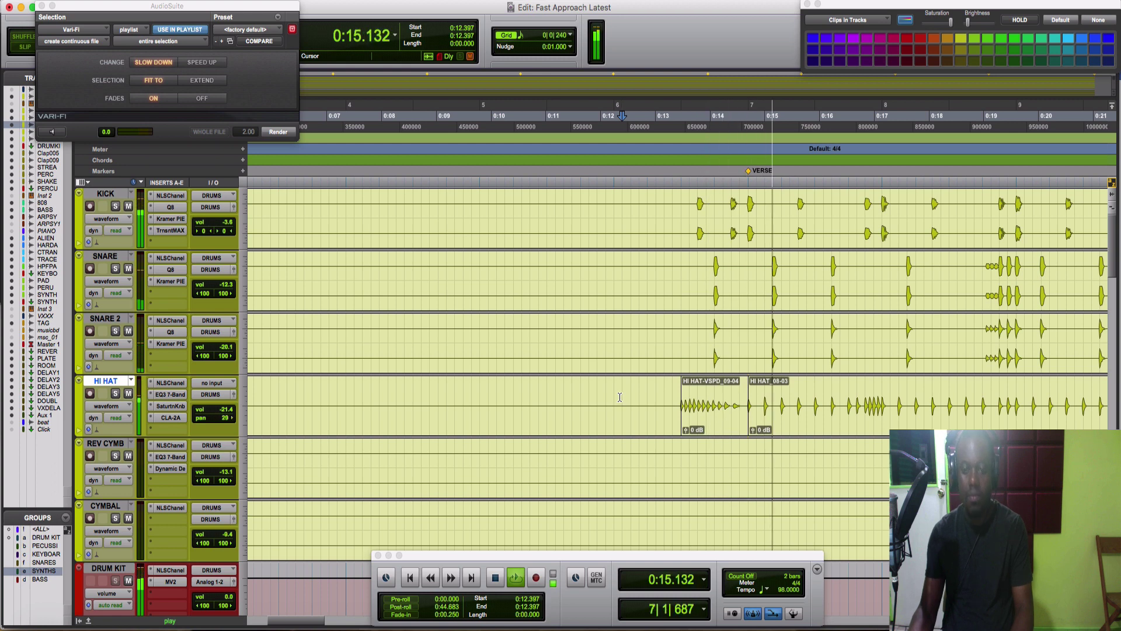
{"action": "key", "text": "space"}
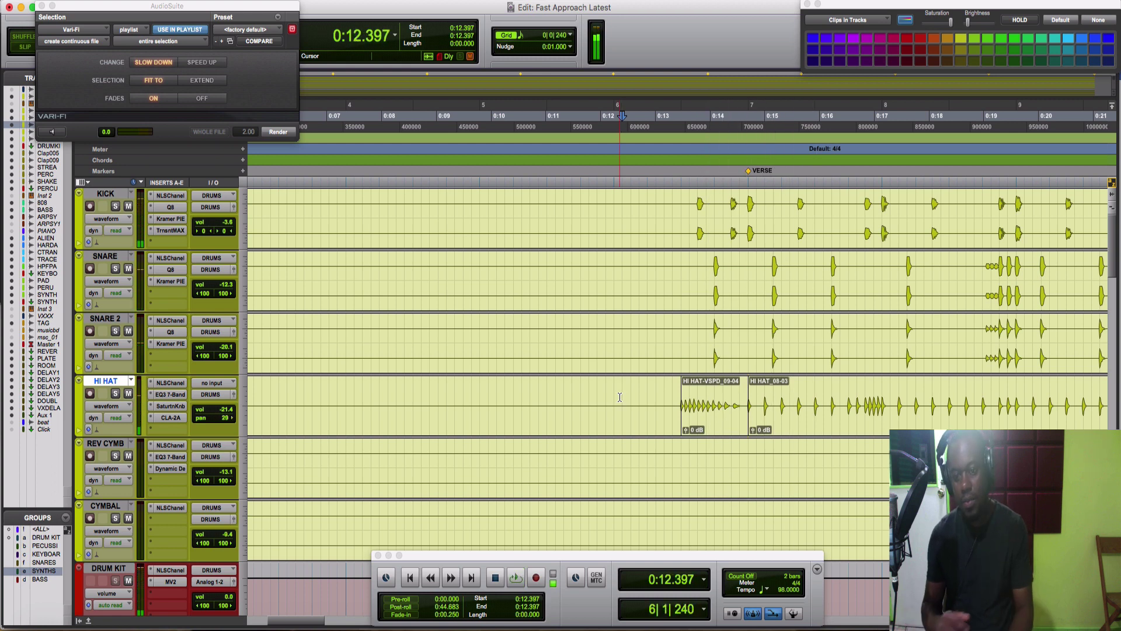
{"action": "key", "text": "space"}
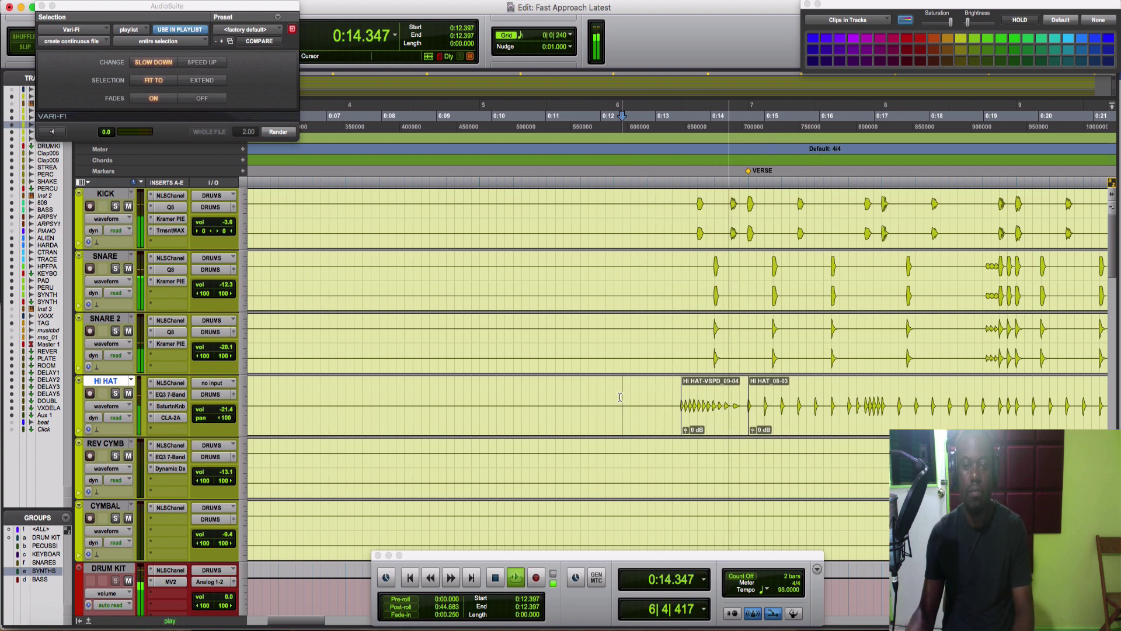
{"action": "key", "text": "space"}
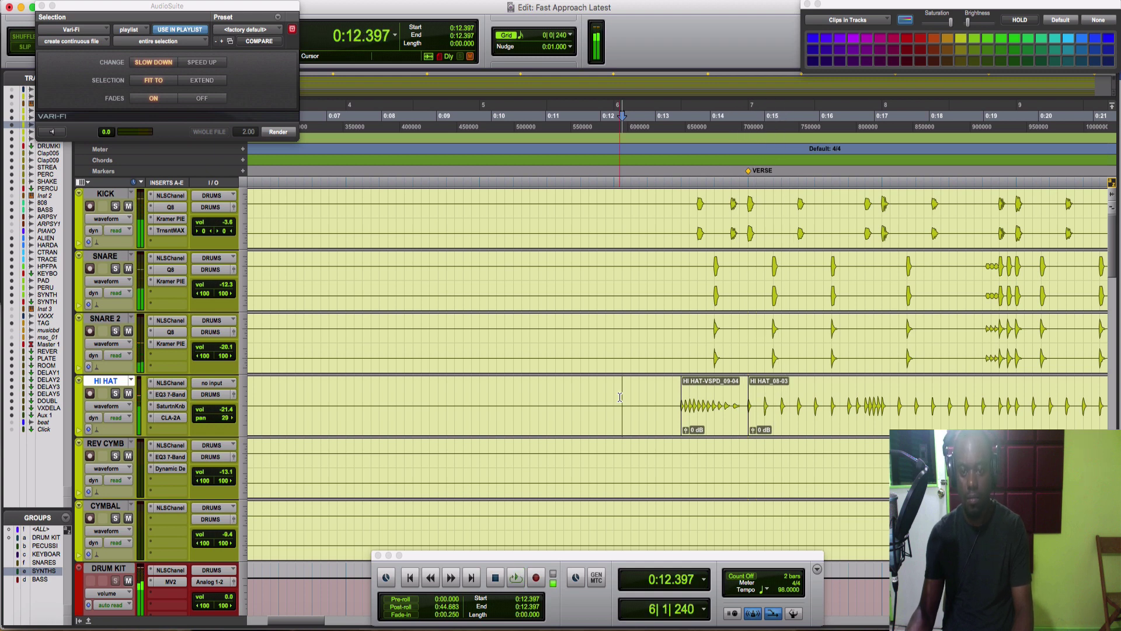
{"action": "key", "text": "space"}
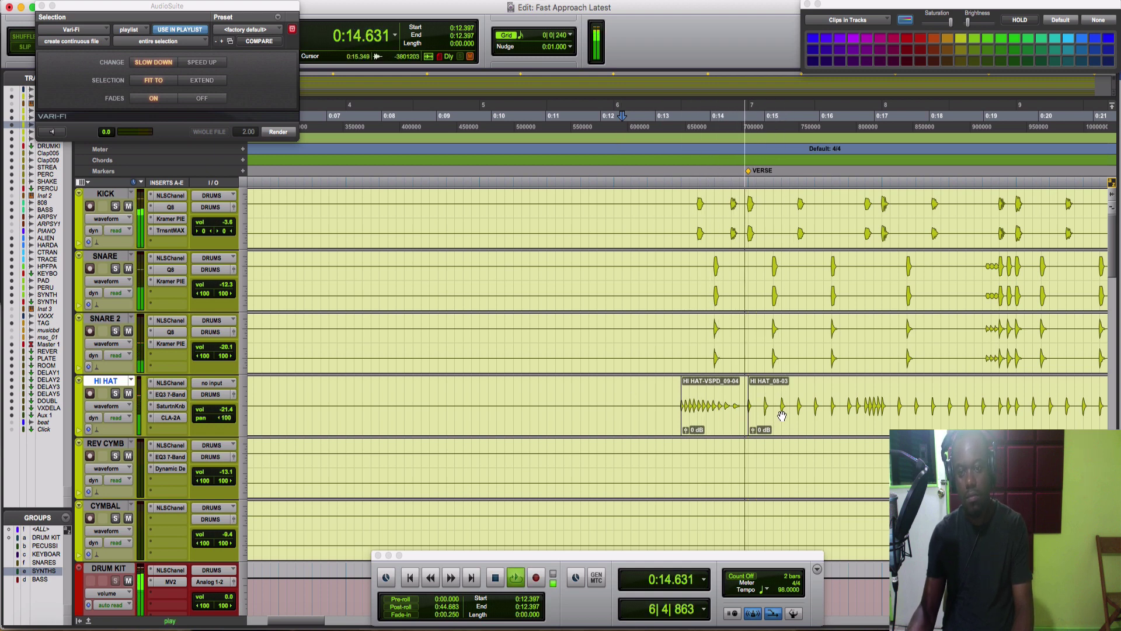
Step: Try the Vari-Fi slow-down on KICK, SNARE and SNARE 2 from 6|3 to the VERSE marker, play from 6|2, and undo the render
{"action": "left_click_drag", "start_coordinate": [682, 202], "coordinate": [745, 333]}
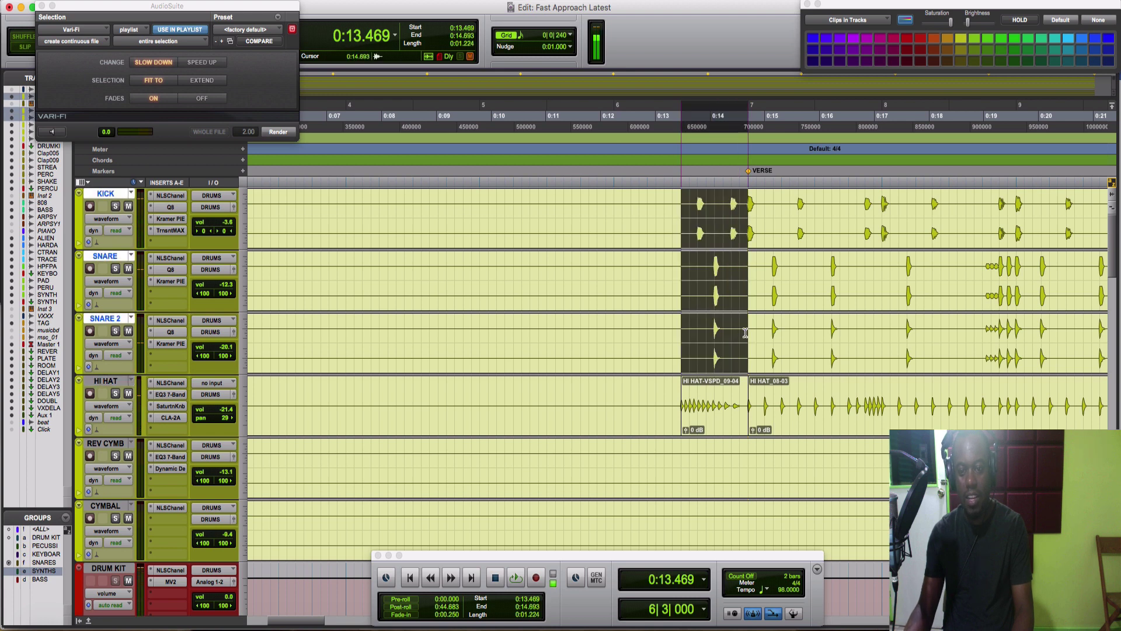
{"action": "left_click", "coordinate": [277, 132]}
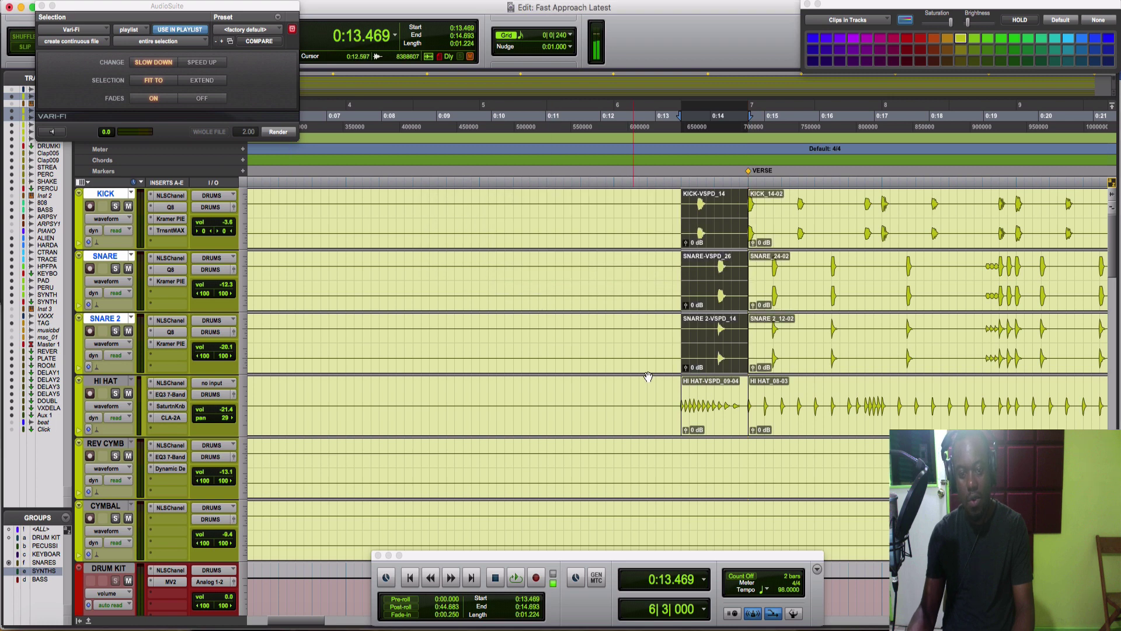
{"action": "left_click", "coordinate": [651, 328]}
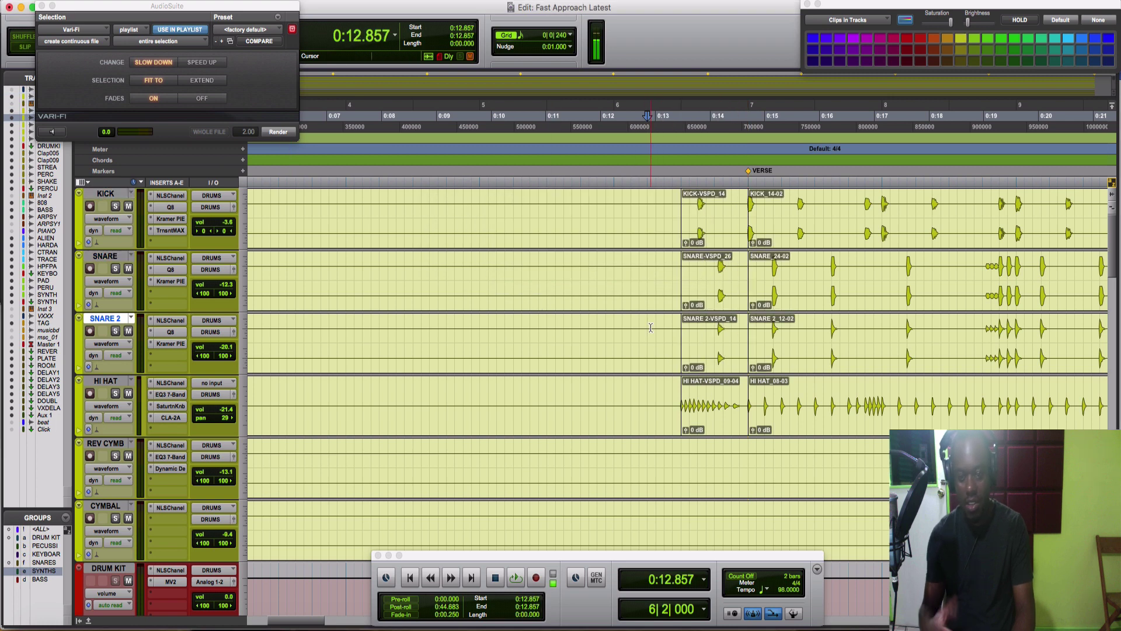
{"action": "key", "text": "space"}
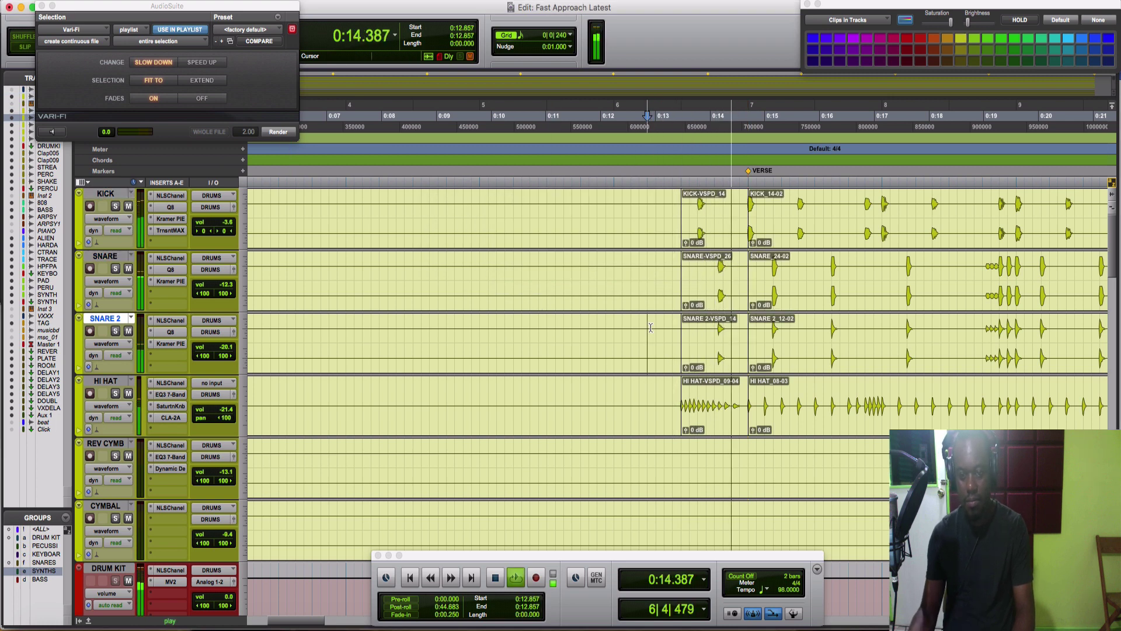
{"action": "key", "text": "space"}
{"action": "key", "text": "space"}
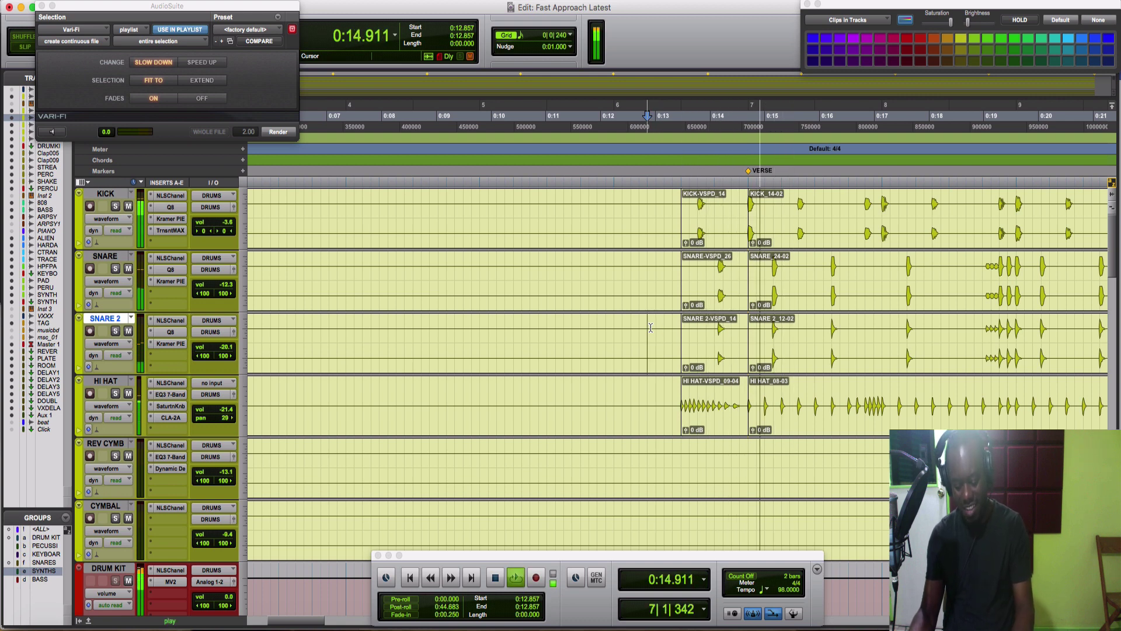
{"action": "key", "text": "space"}
{"action": "key", "text": "super+z"}
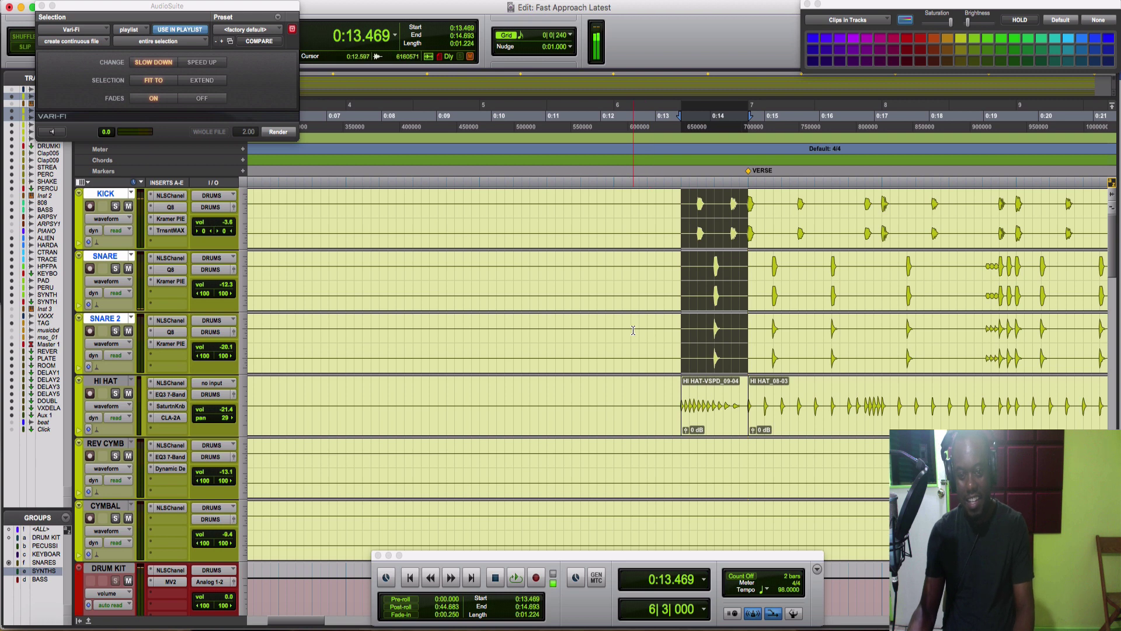
Step: Play the transition from 6|1|480 while examining the percussion, arp, TRACE H and pad tracks
{"action": "left_click", "coordinate": [633, 329]}
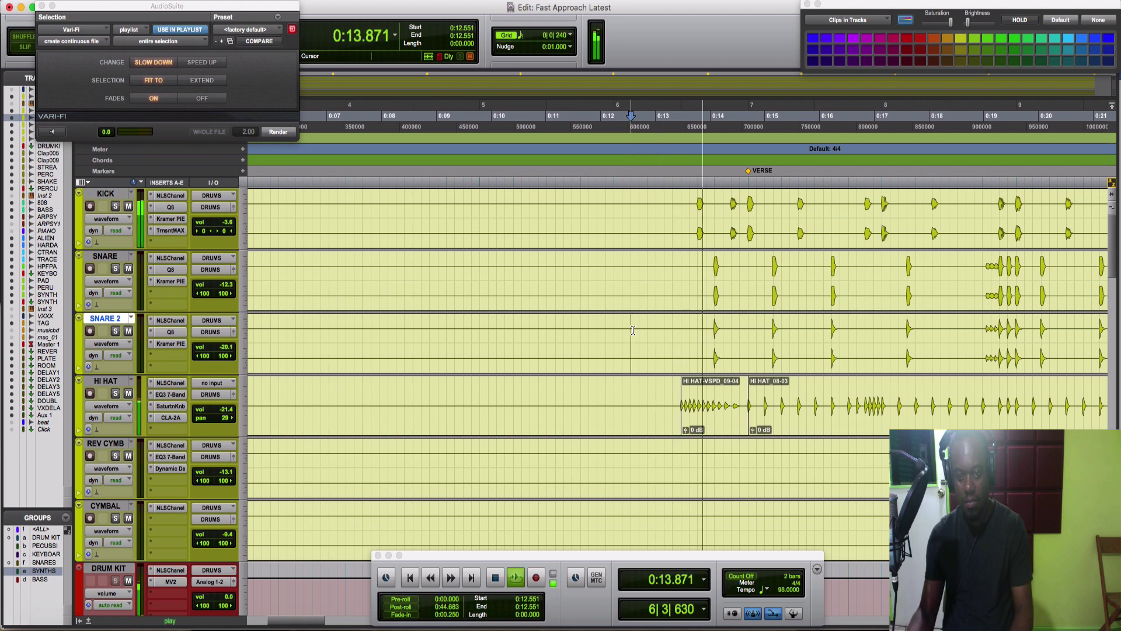
{"action": "scroll", "coordinate": [633, 330], "scroll_direction": "down", "scroll_amount": 2}
{"action": "scroll", "coordinate": [633, 330], "scroll_direction": "down", "scroll_amount": 20}
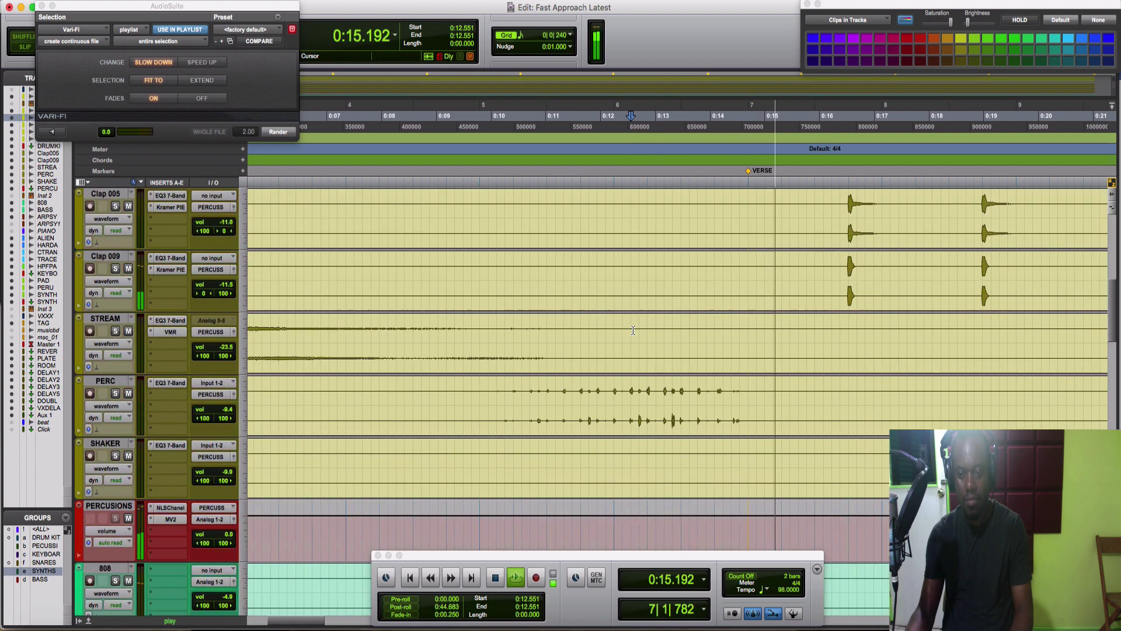
{"action": "key", "text": "space"}
{"action": "scroll", "coordinate": [633, 330], "scroll_direction": "down", "scroll_amount": 10}
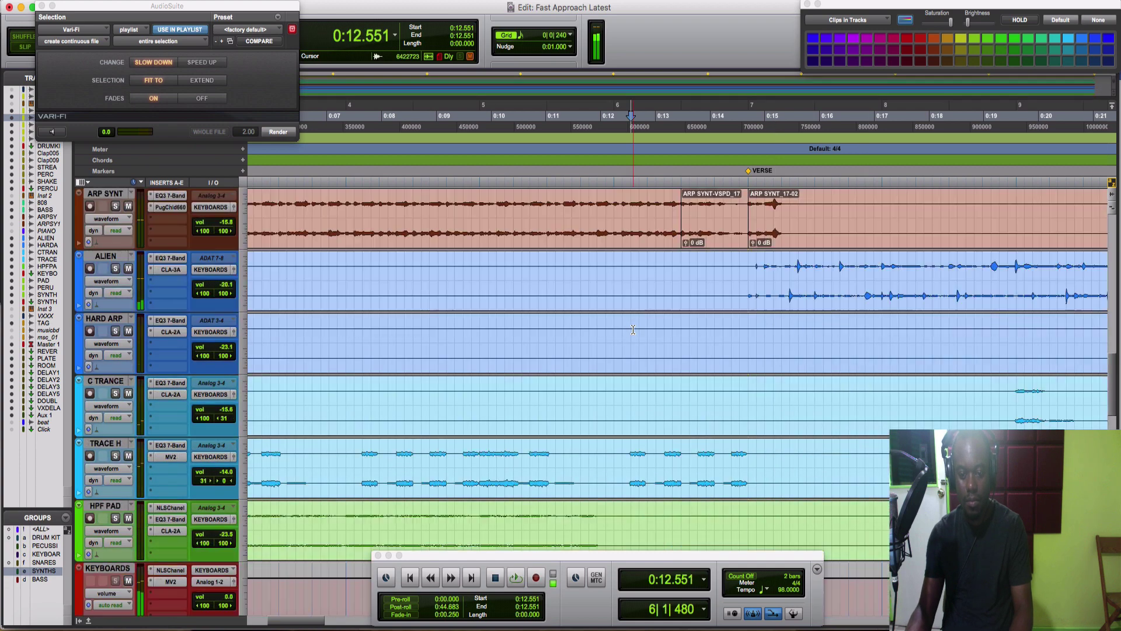
{"action": "key", "text": "space"}
{"action": "scroll", "coordinate": [632, 330], "scroll_direction": "up", "scroll_amount": 6}
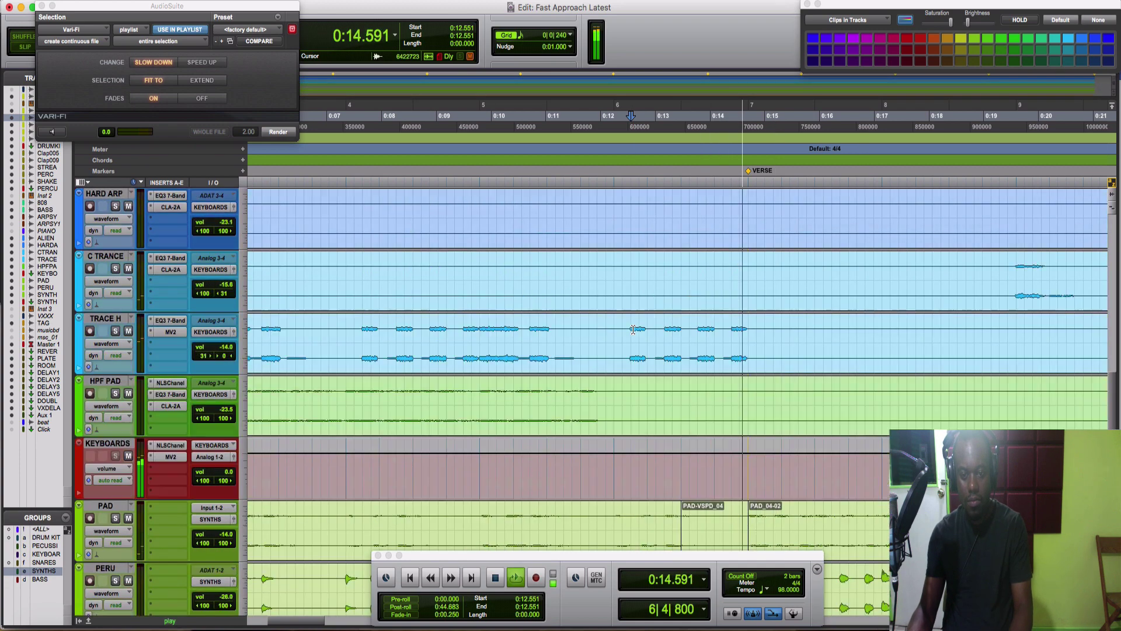
{"action": "key", "text": "space"}
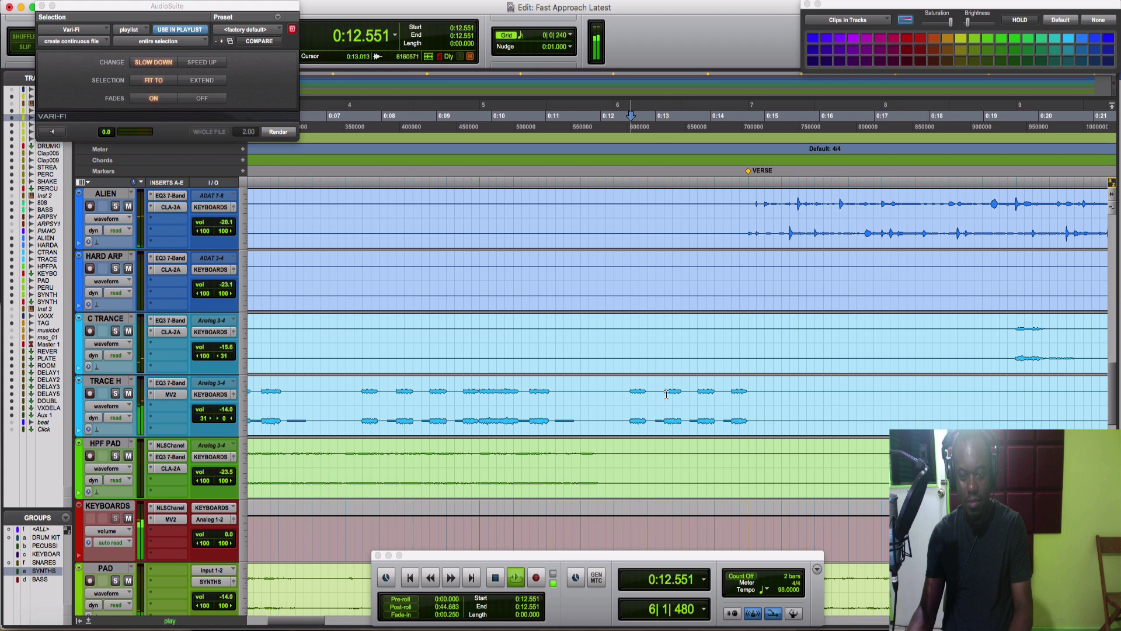
{"action": "key", "text": "space"}
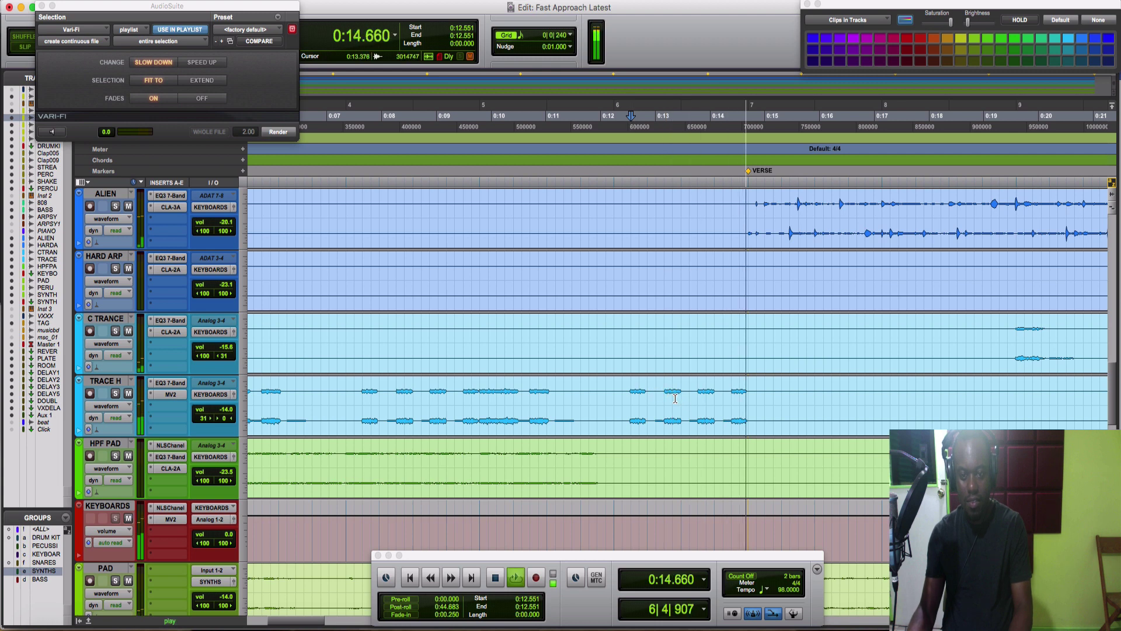
{"action": "key", "text": "space"}
Step: Render the Vari-Fi slow-down on TRACE H from 6|3 to the VERSE marker and audition it repeatedly from 5|3|240
{"action": "left_click", "coordinate": [675, 395]}
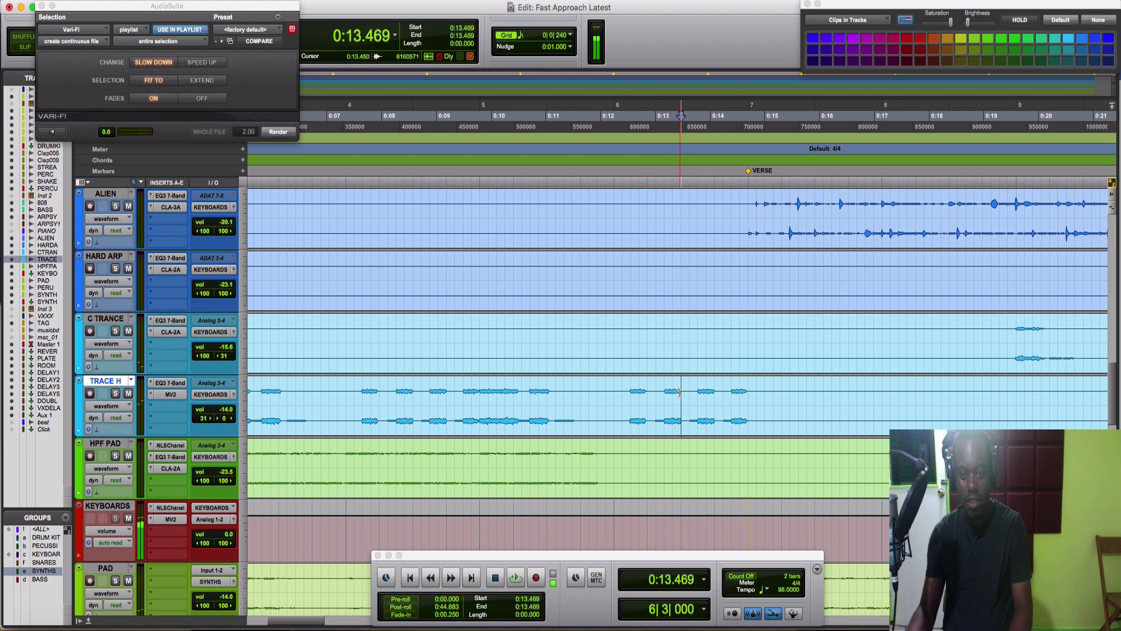
{"action": "left_click_drag", "start_coordinate": [680, 392], "coordinate": [748, 394]}
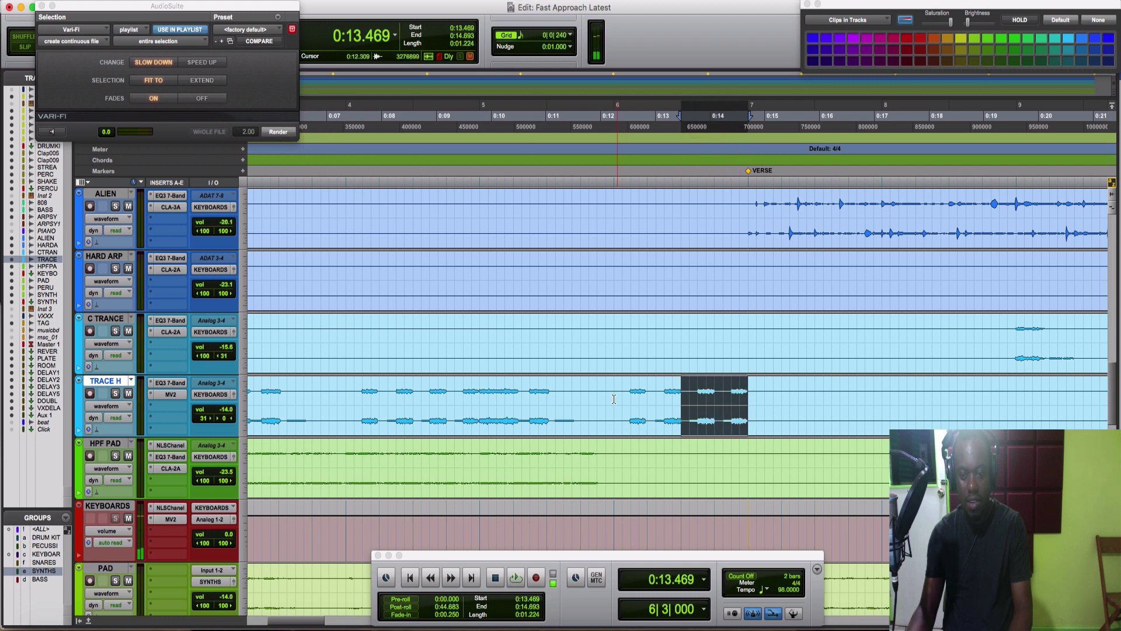
{"action": "left_click", "coordinate": [552, 384]}
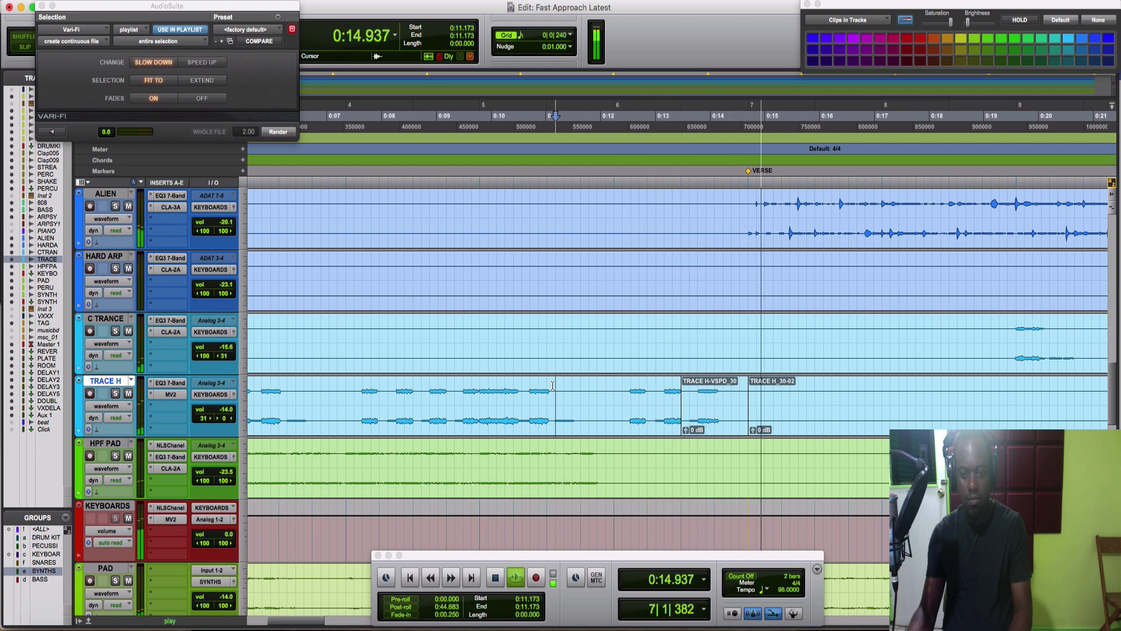
{"action": "key", "text": "space"}
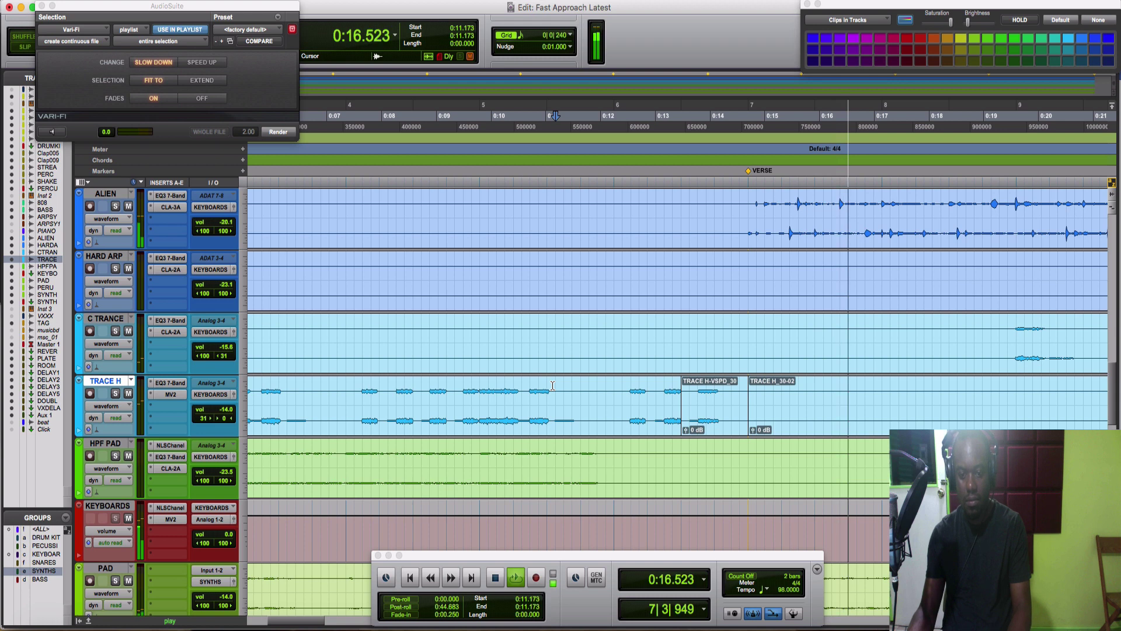
{"action": "key", "text": "space"}
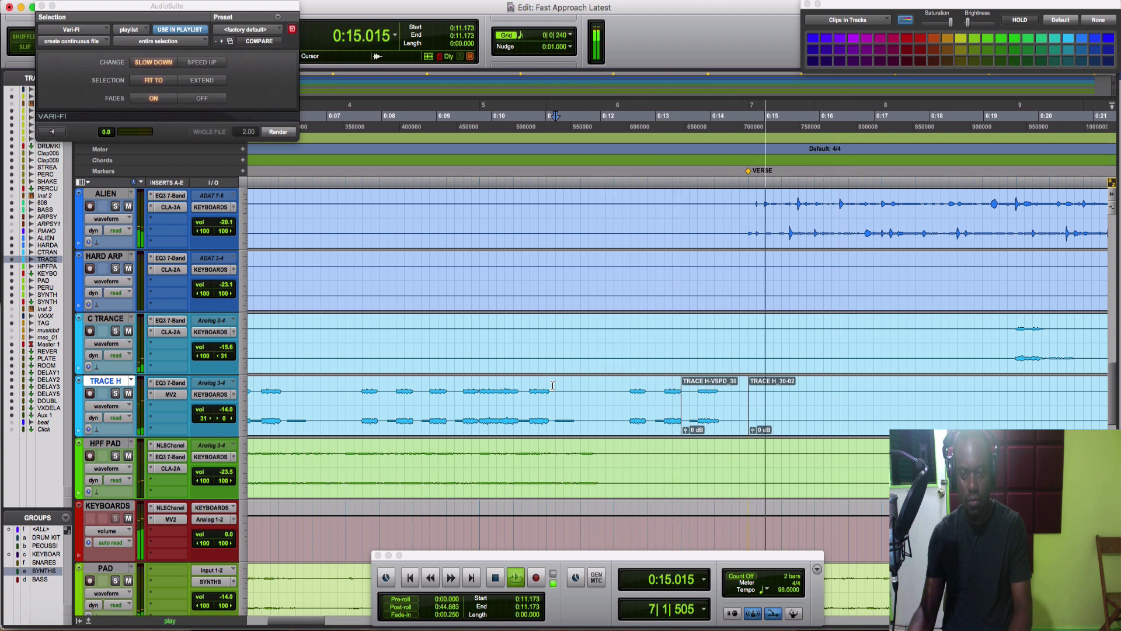
{"action": "key", "text": "space"}
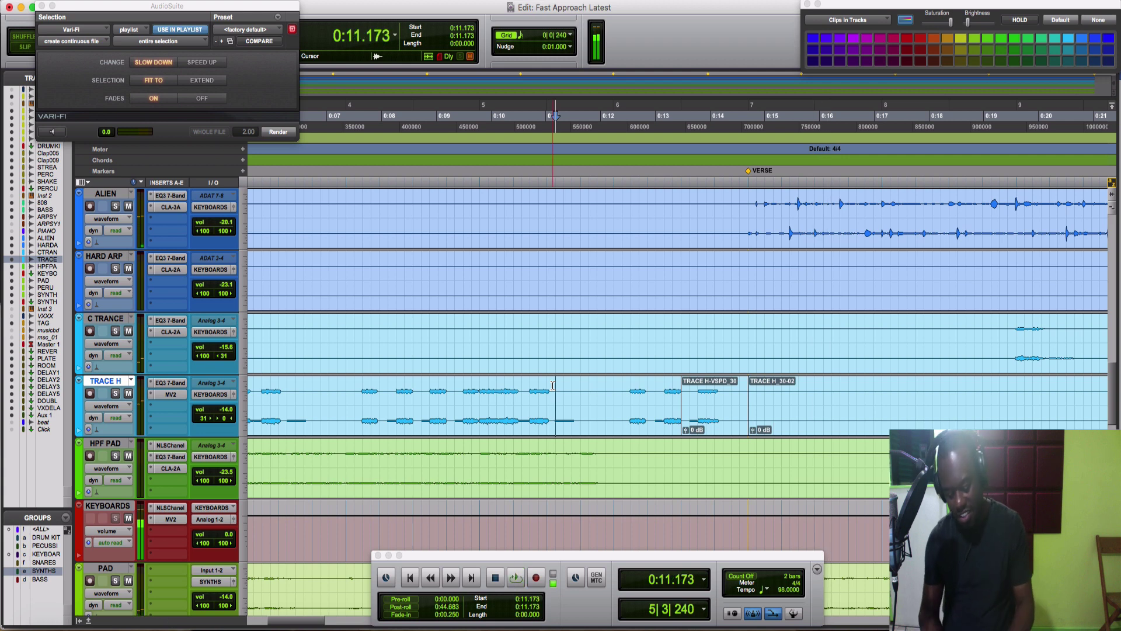
{"action": "key", "text": "space"}
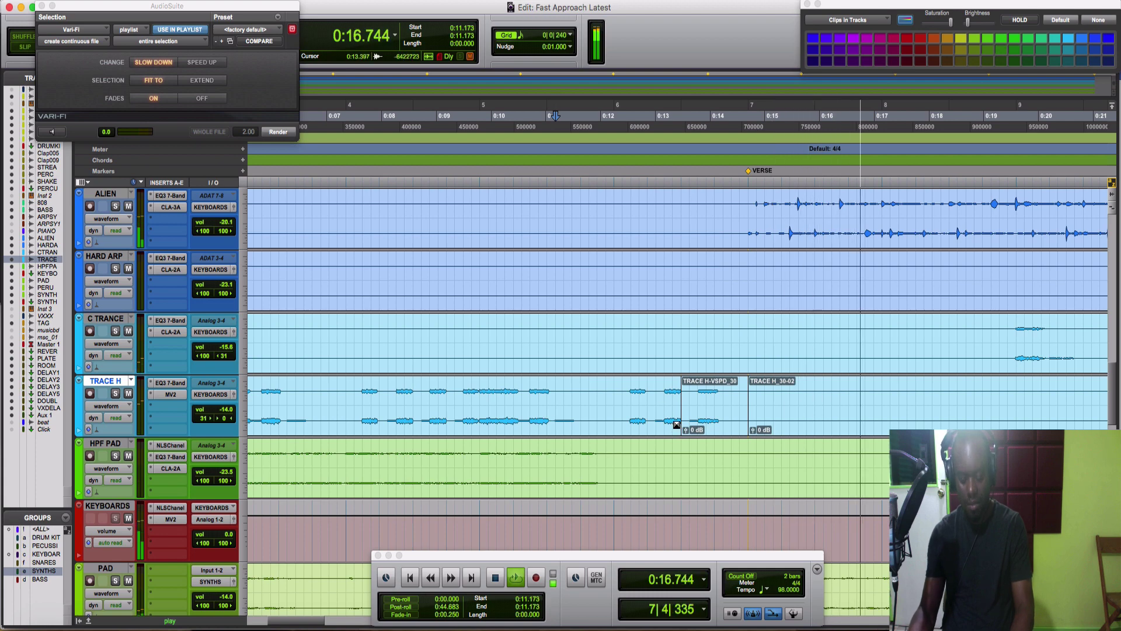
{"action": "key", "text": "space"}
Step: Play the transition into the CHORUS marker from 13|2|720 and from 14|1 while examining the bass and synth tracks
{"action": "scroll", "coordinate": [676, 425], "scroll_direction": "right", "scroll_amount": 10}
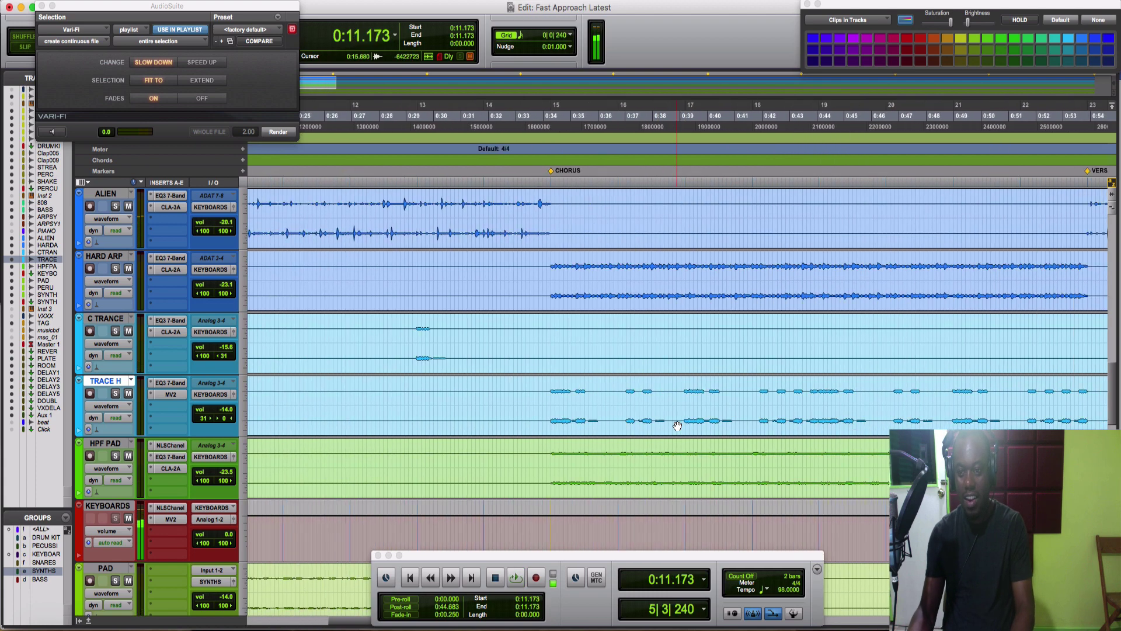
{"action": "scroll", "coordinate": [677, 425], "scroll_direction": "up", "scroll_amount": 2}
{"action": "scroll", "coordinate": [677, 426], "scroll_direction": "left", "scroll_amount": 3}
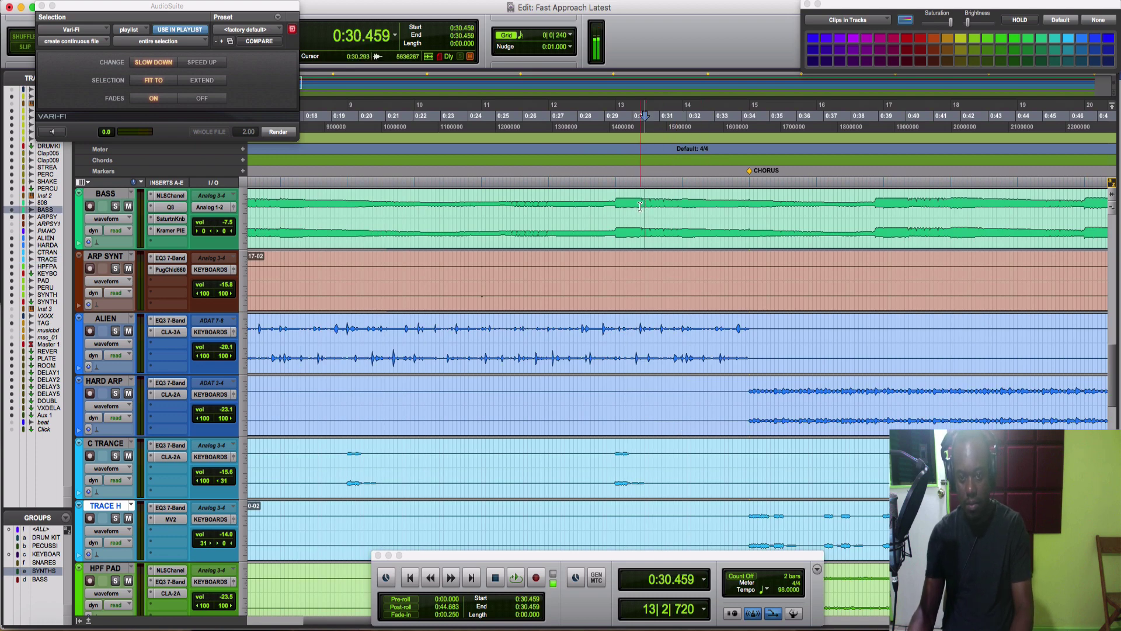
{"action": "key", "text": "space"}
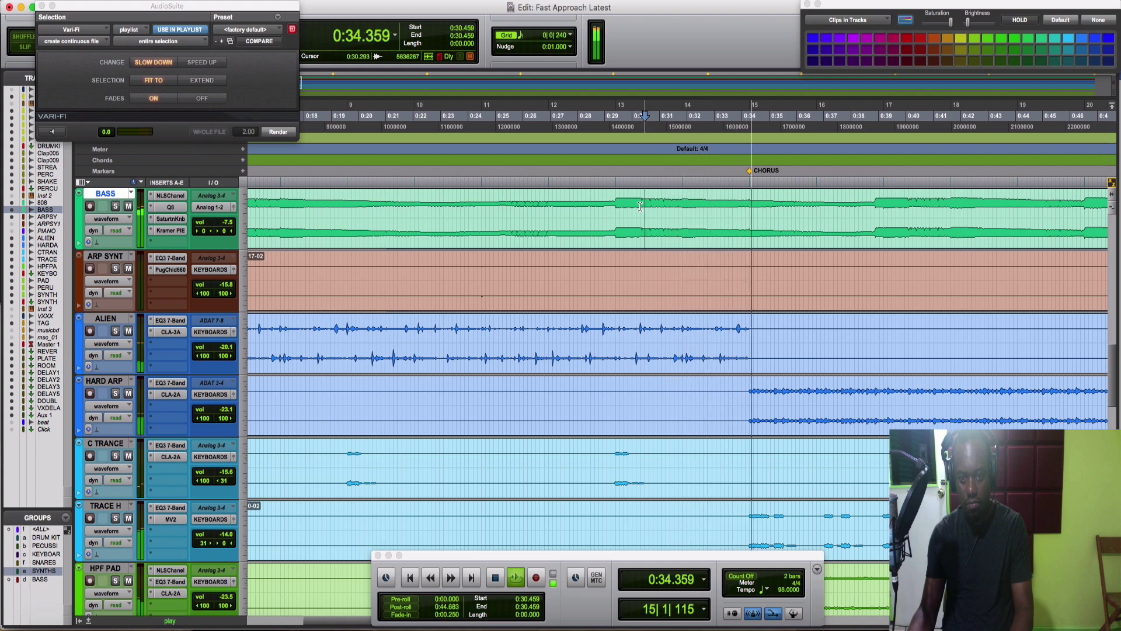
{"action": "key", "text": "space"}
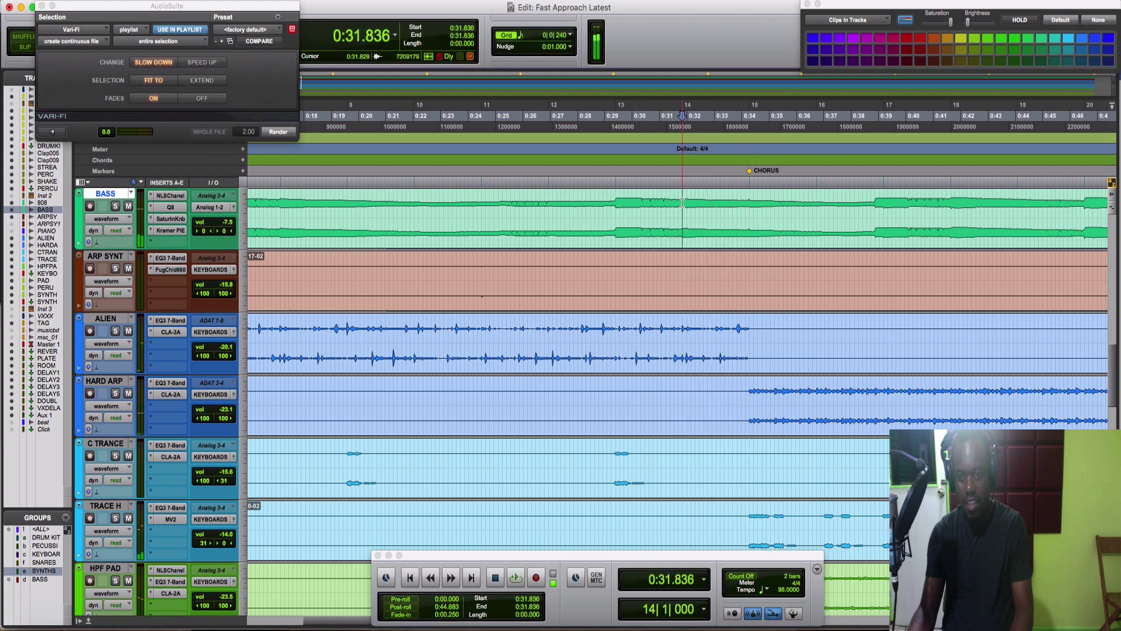
{"action": "key", "text": "t"}
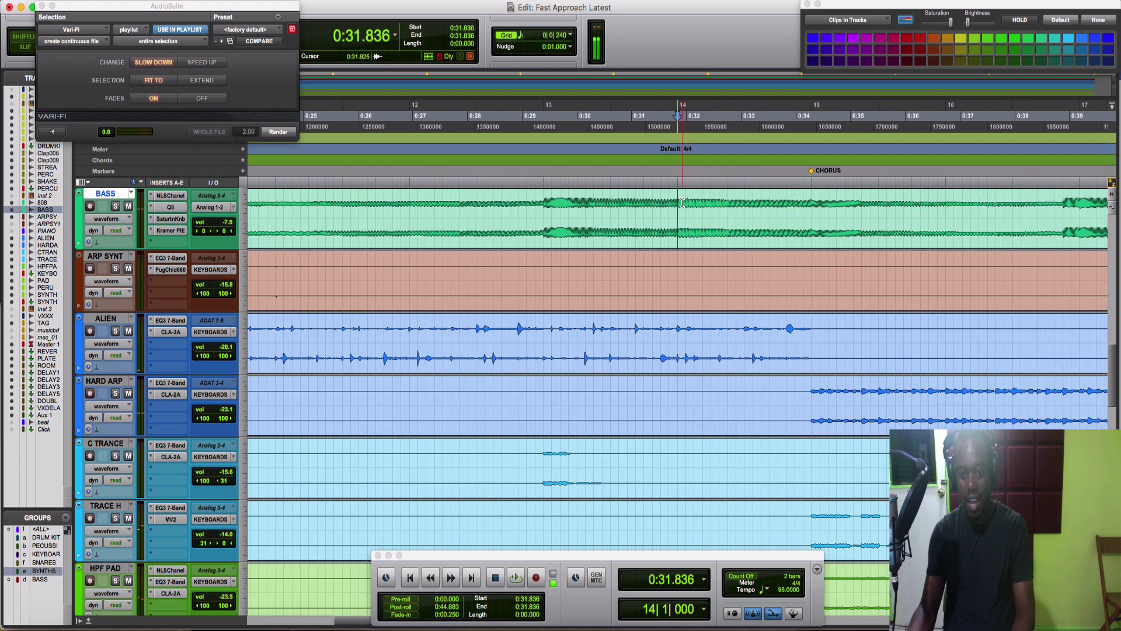
{"action": "key", "text": "space"}
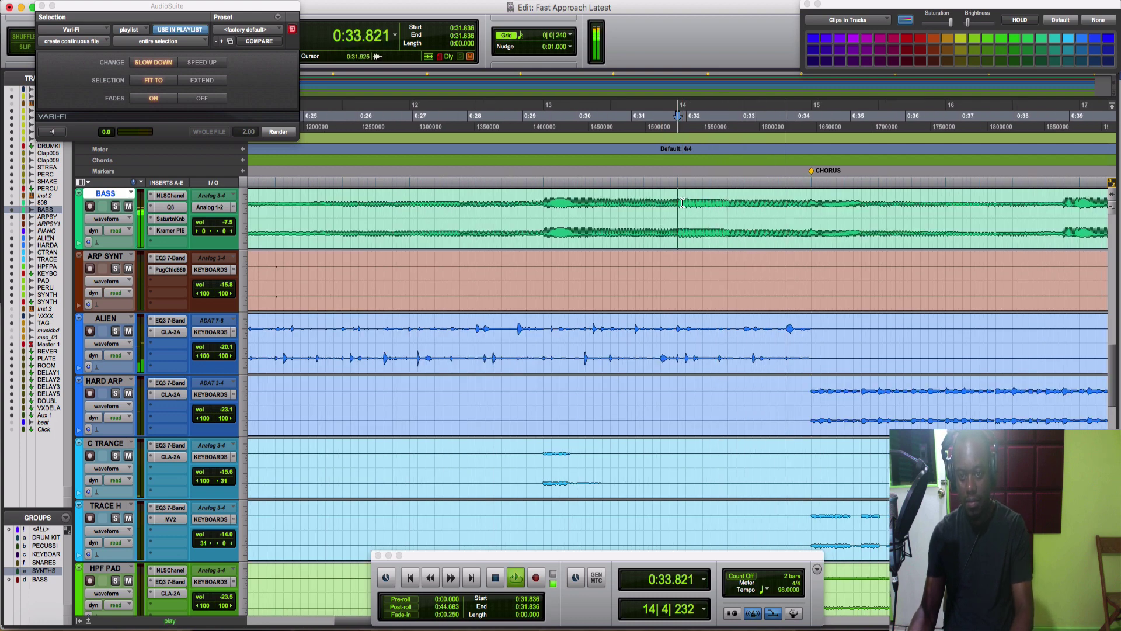
{"action": "key", "text": "space"}
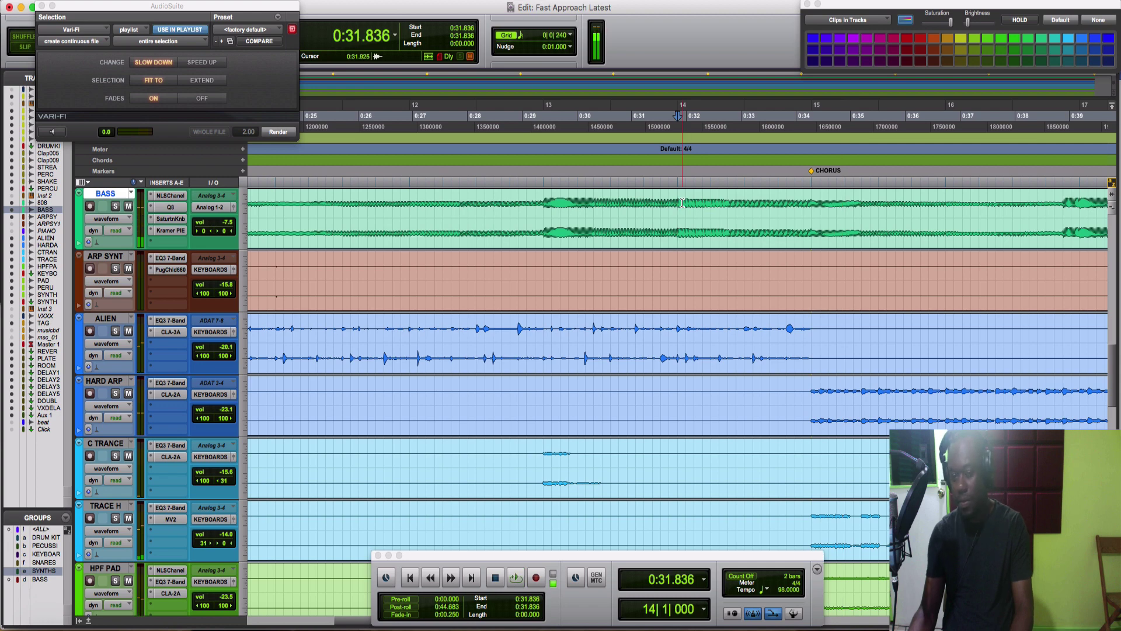
{"action": "scroll", "coordinate": [682, 203], "scroll_direction": "right", "scroll_amount": 5}
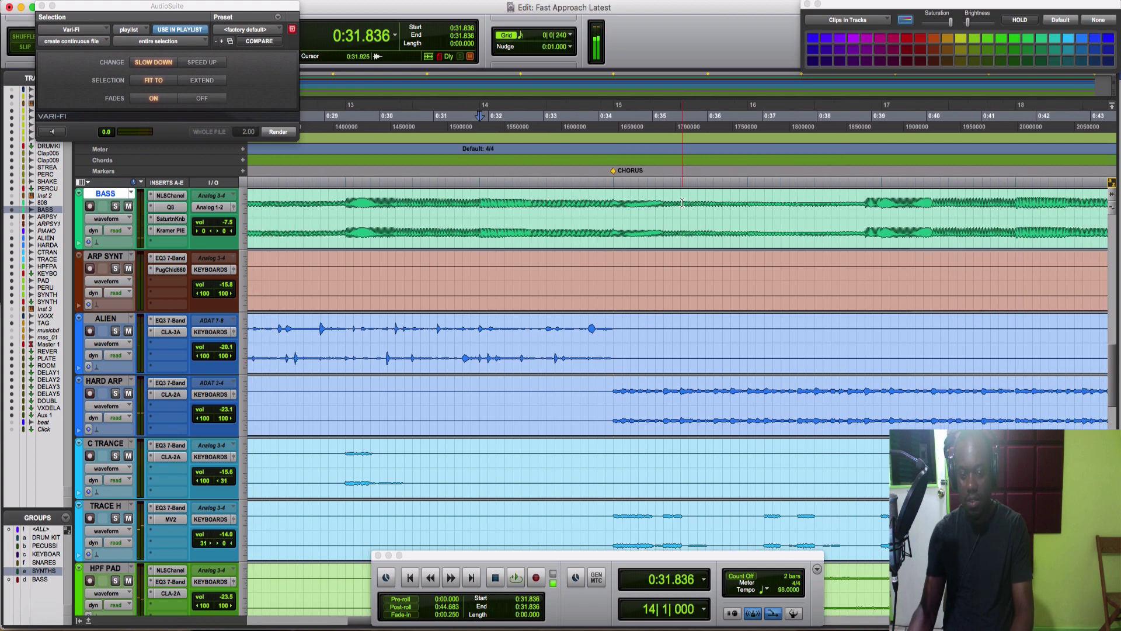
{"action": "key", "text": "space"}
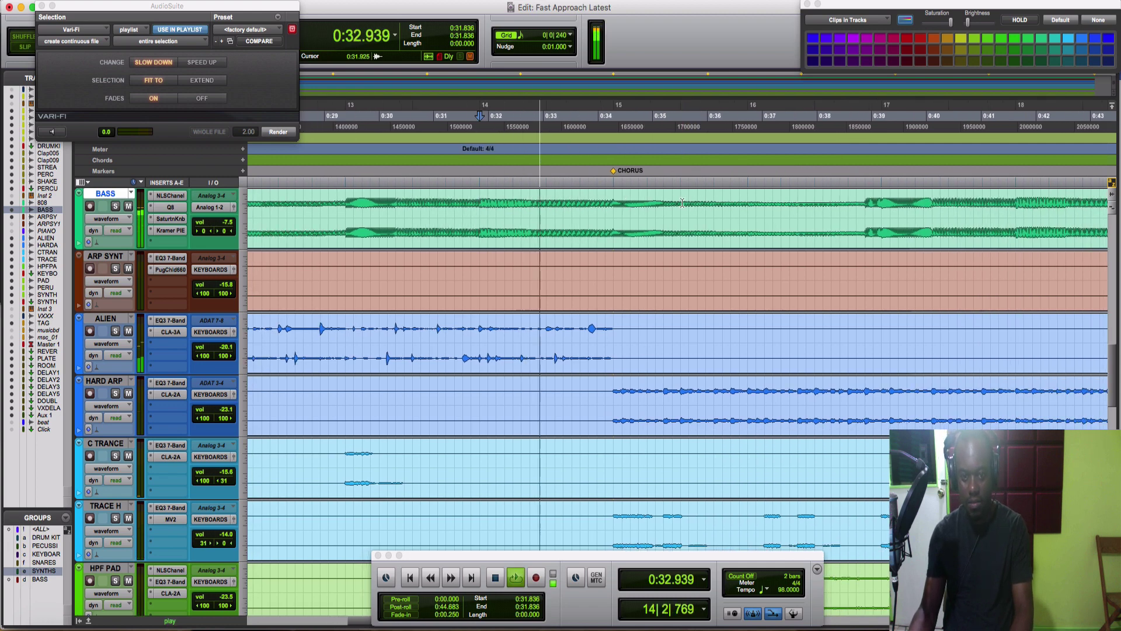
{"action": "scroll", "coordinate": [682, 203], "scroll_direction": "right", "scroll_amount": 2}
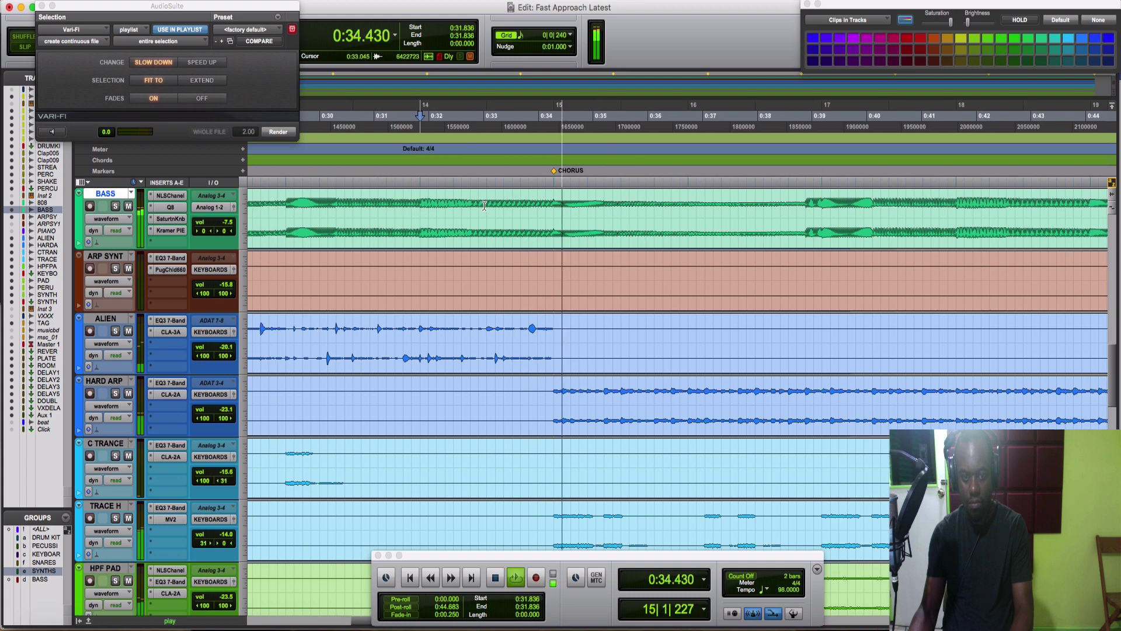
{"action": "key", "text": "space"}
Step: Render the Vari-Fi slow-down on BASS from 14|1 to the CHORUS marker and audition it from 13|3
{"action": "left_click_drag", "start_coordinate": [420, 208], "coordinate": [553, 220]}
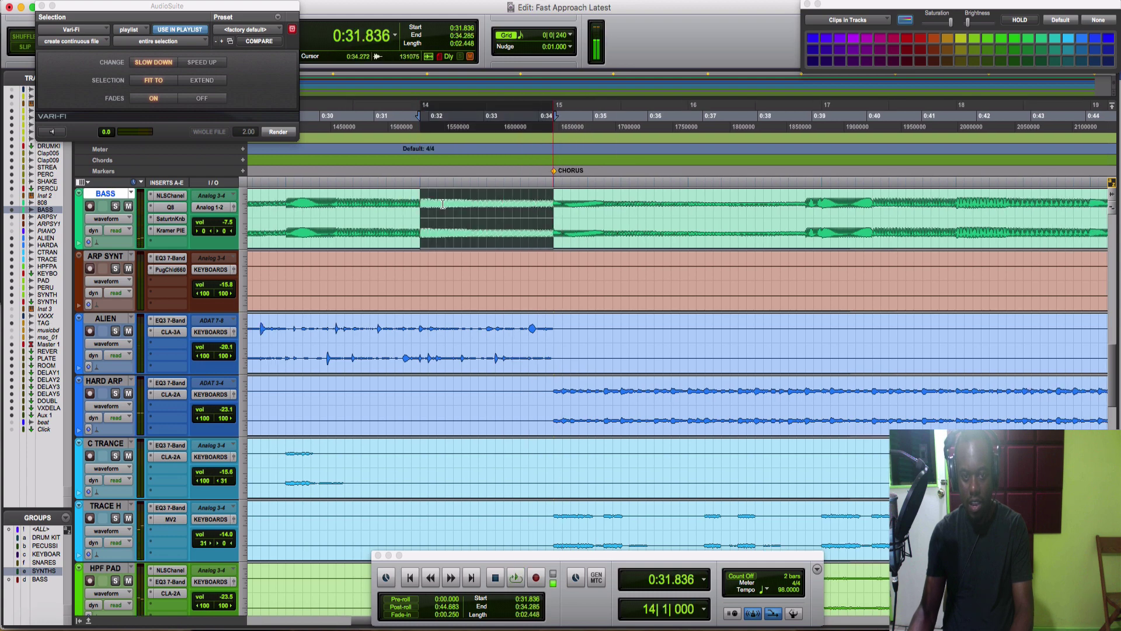
{"action": "left_click", "coordinate": [353, 199]}
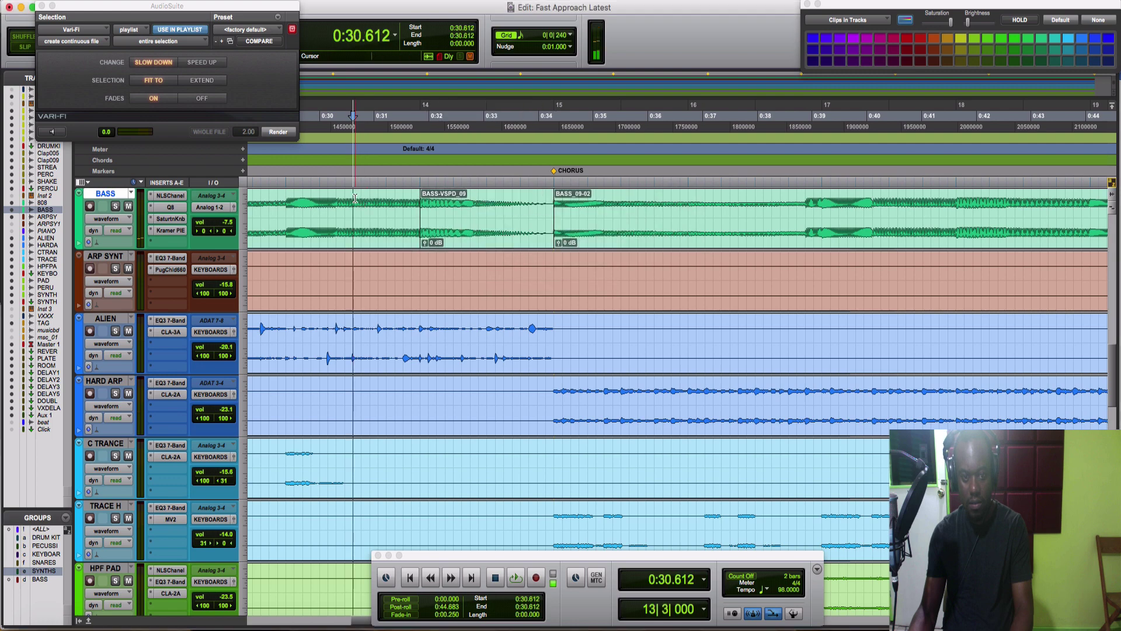
{"action": "key", "text": "space"}
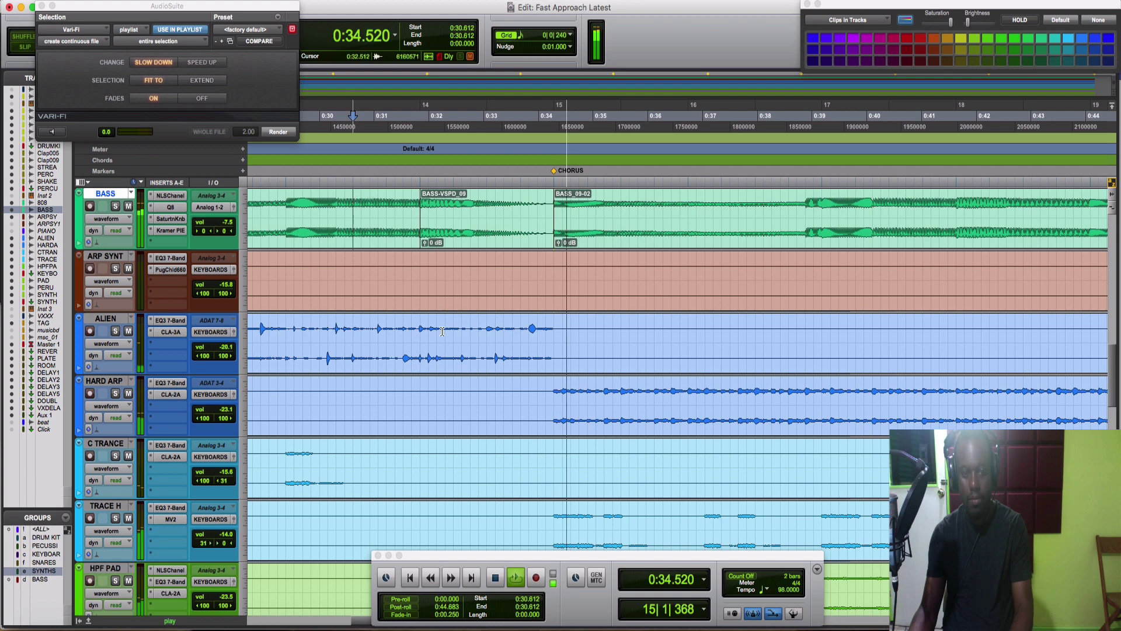
{"action": "key", "text": "space"}
{"action": "key", "text": "space"}
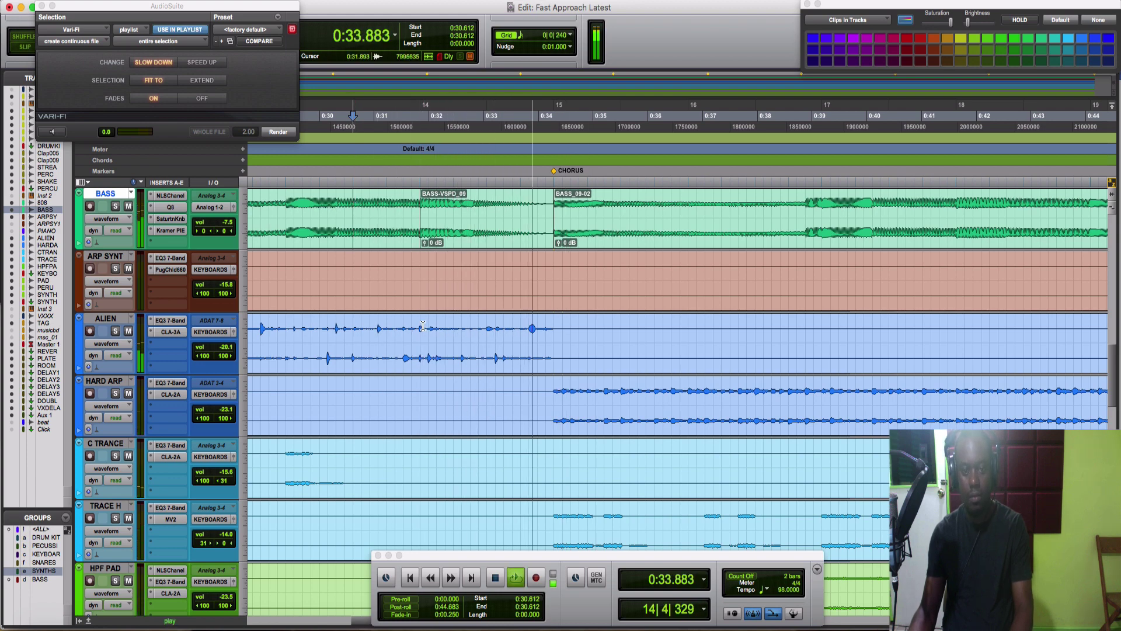
{"action": "key", "text": "space"}
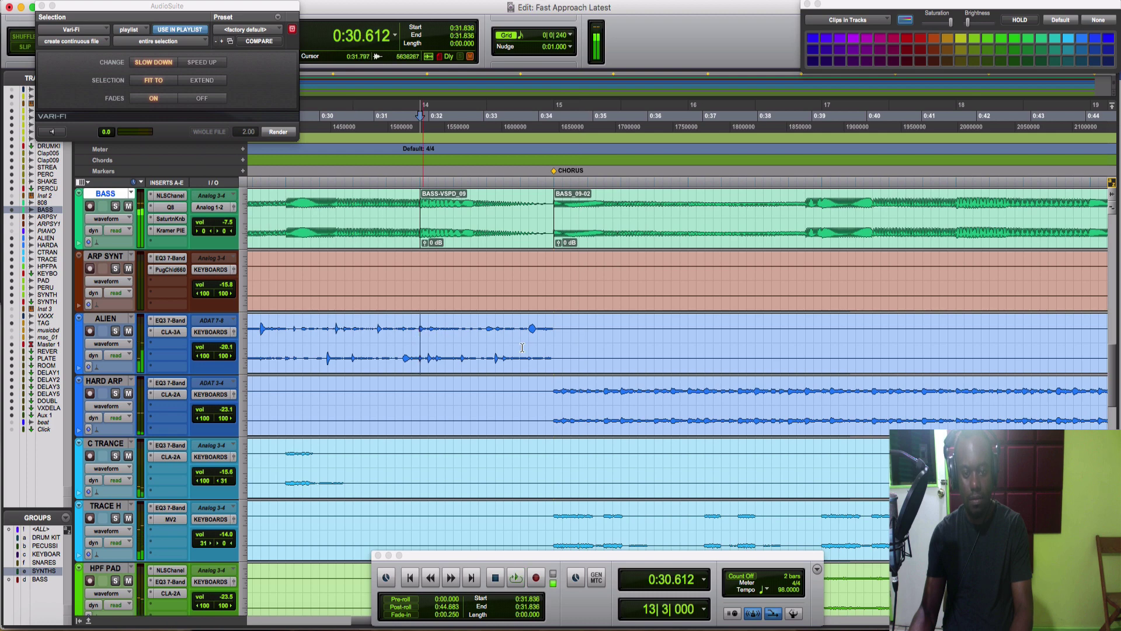
Step: Render the Vari-Fi slow-down on ALIEN from 14|1 to the CHORUS marker and audition it from 13|3|480
{"action": "key", "text": "space"}
{"action": "left_click_drag", "start_coordinate": [522, 348], "coordinate": [551, 346]}
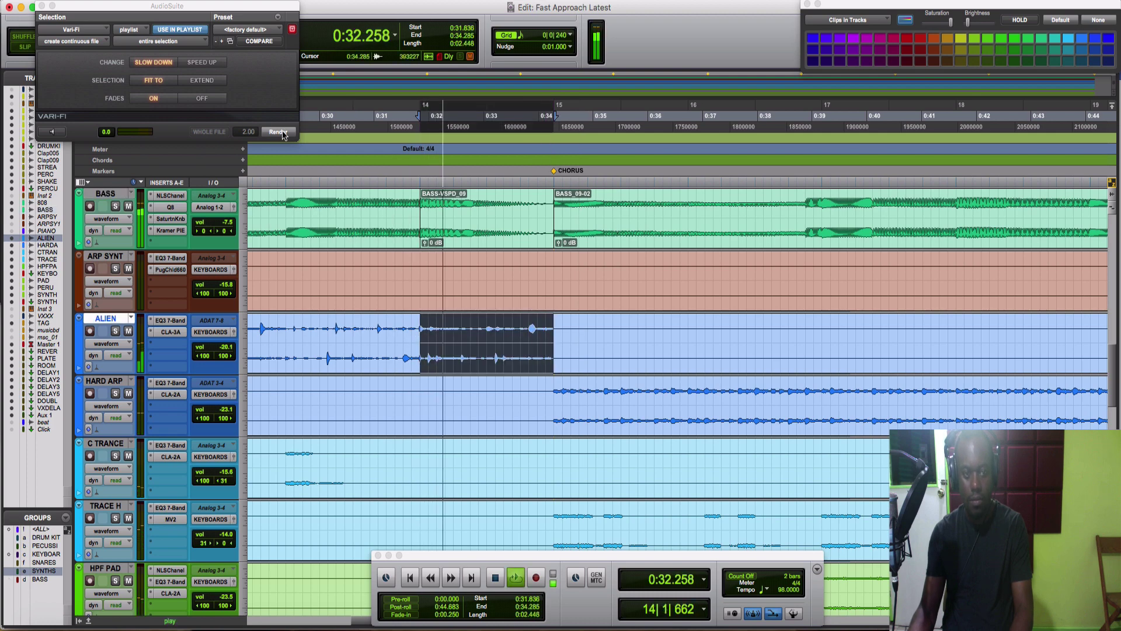
{"action": "key", "text": "space"}
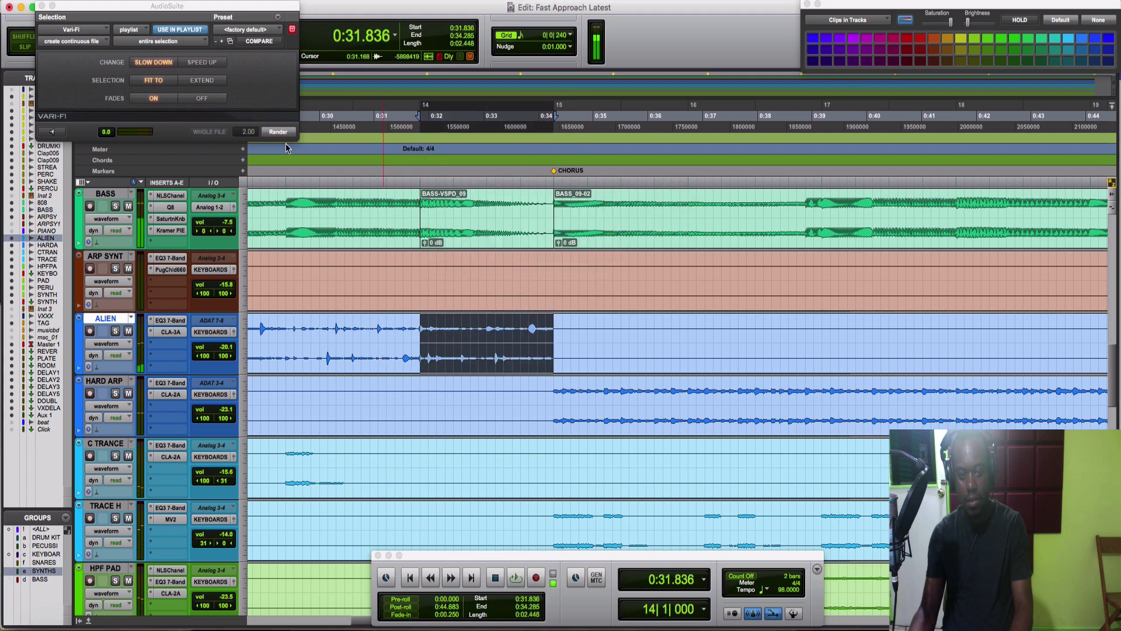
{"action": "left_click", "coordinate": [370, 340]}
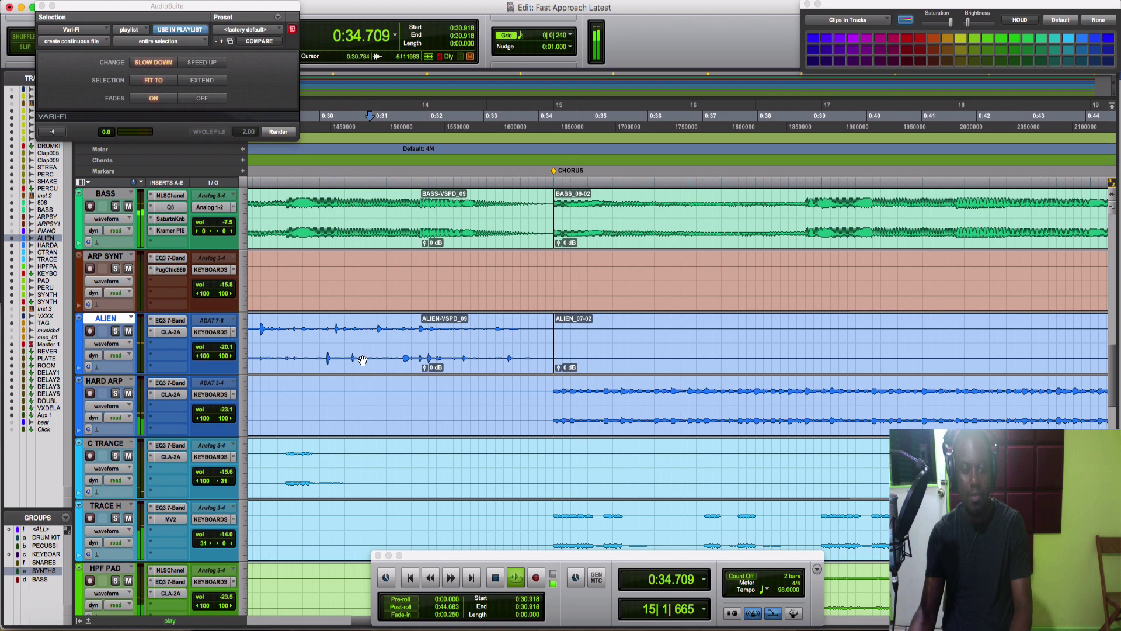
{"action": "key", "text": "space"}
Step: Render the Vari-Fi slow-down on PAD, PERU and SYNTH together from 14|1 to the CHORUS marker
{"action": "scroll", "coordinate": [362, 360], "scroll_direction": "down", "scroll_amount": 3}
{"action": "scroll", "coordinate": [363, 361], "scroll_direction": "down", "scroll_amount": 10}
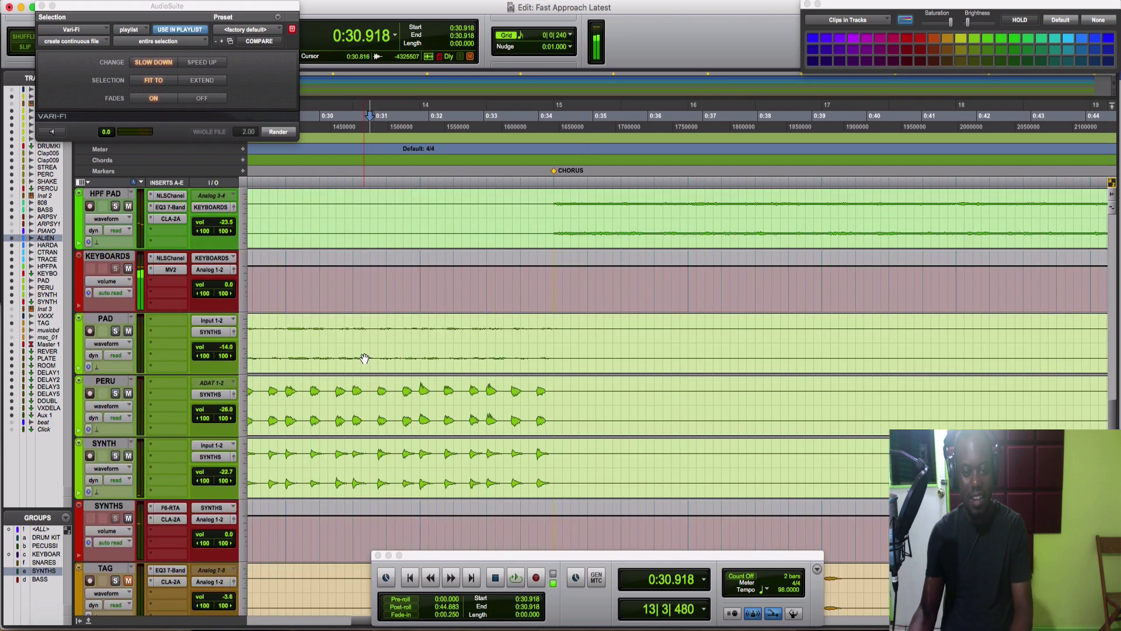
{"action": "key", "text": "space"}
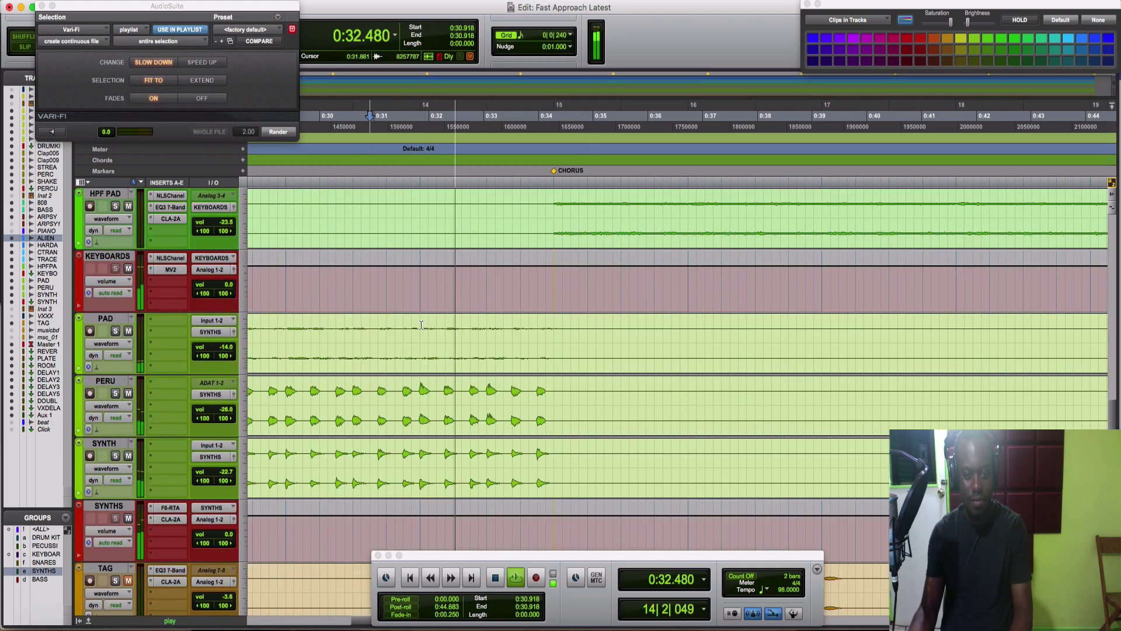
{"action": "key", "text": "space"}
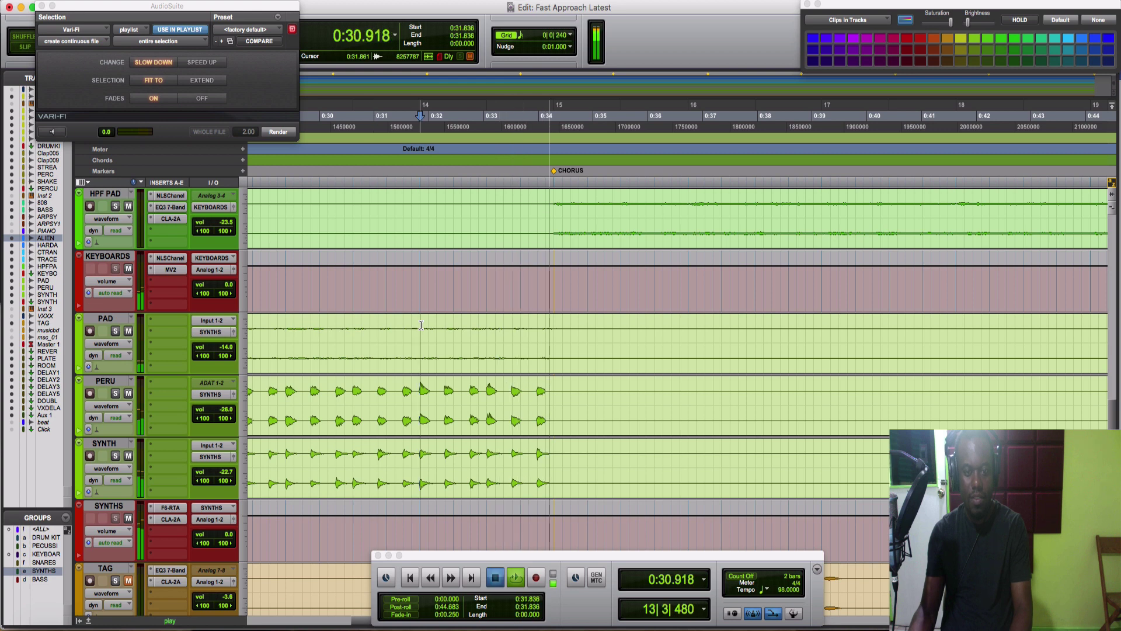
{"action": "left_click_drag", "start_coordinate": [420, 327], "coordinate": [554, 333]}
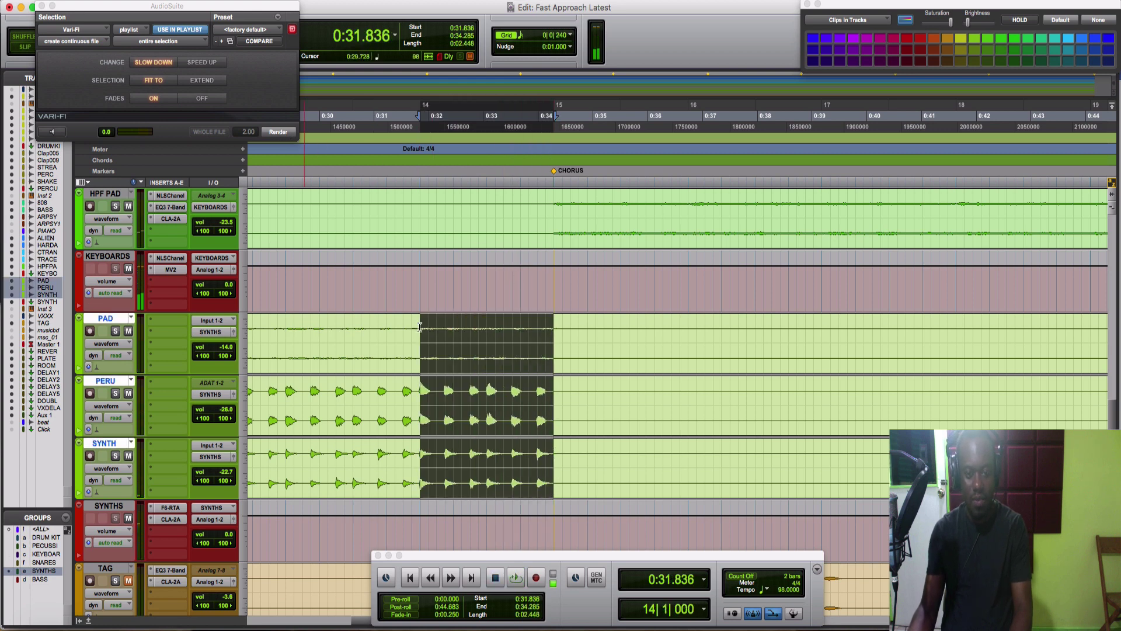
Step: Play the transition into the chorus from 13|3|720 while examining the percussion tracks
{"action": "left_click", "coordinate": [376, 329]}
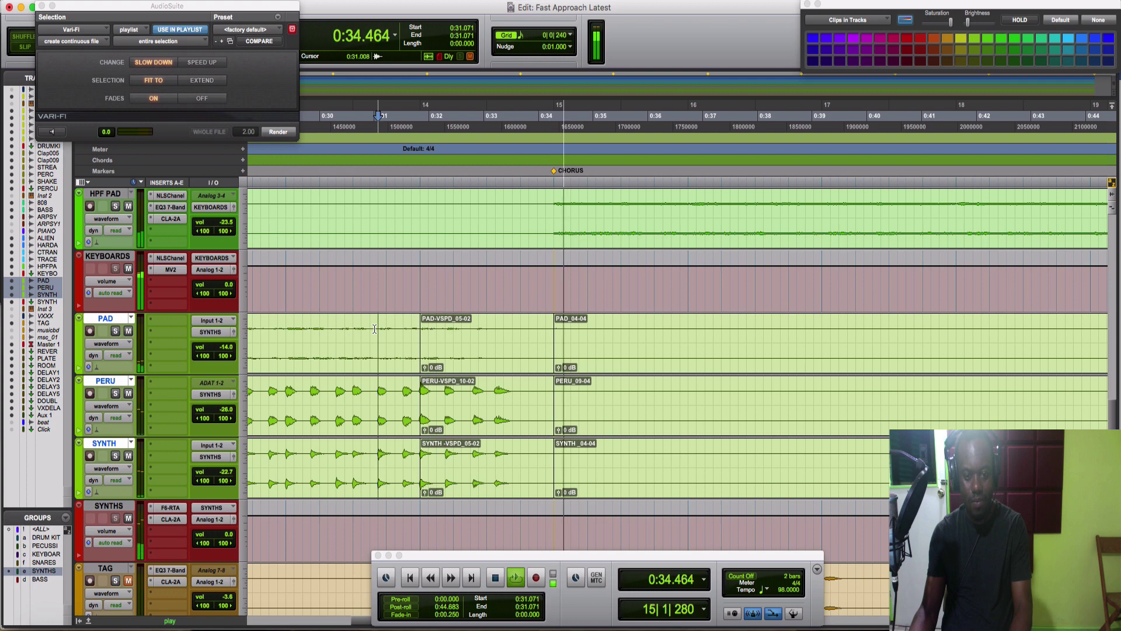
{"action": "scroll", "coordinate": [376, 329], "scroll_direction": "up", "scroll_amount": 10}
{"action": "scroll", "coordinate": [375, 329], "scroll_direction": "up", "scroll_amount": 3}
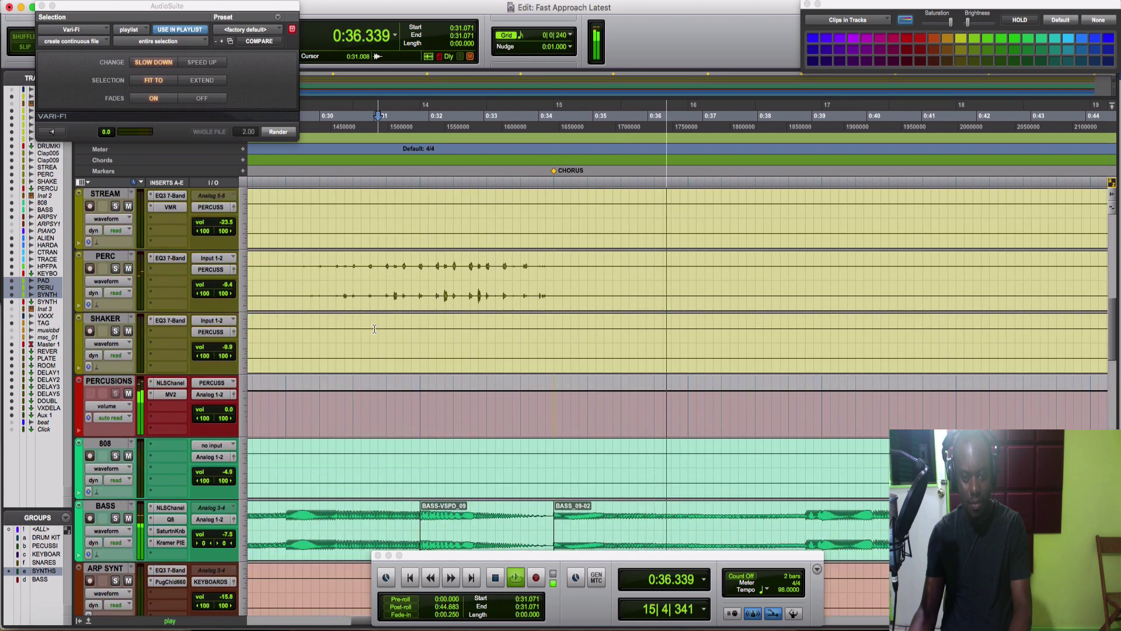
{"action": "key", "text": "space"}
{"action": "scroll", "coordinate": [375, 329], "scroll_direction": "up", "scroll_amount": 3}
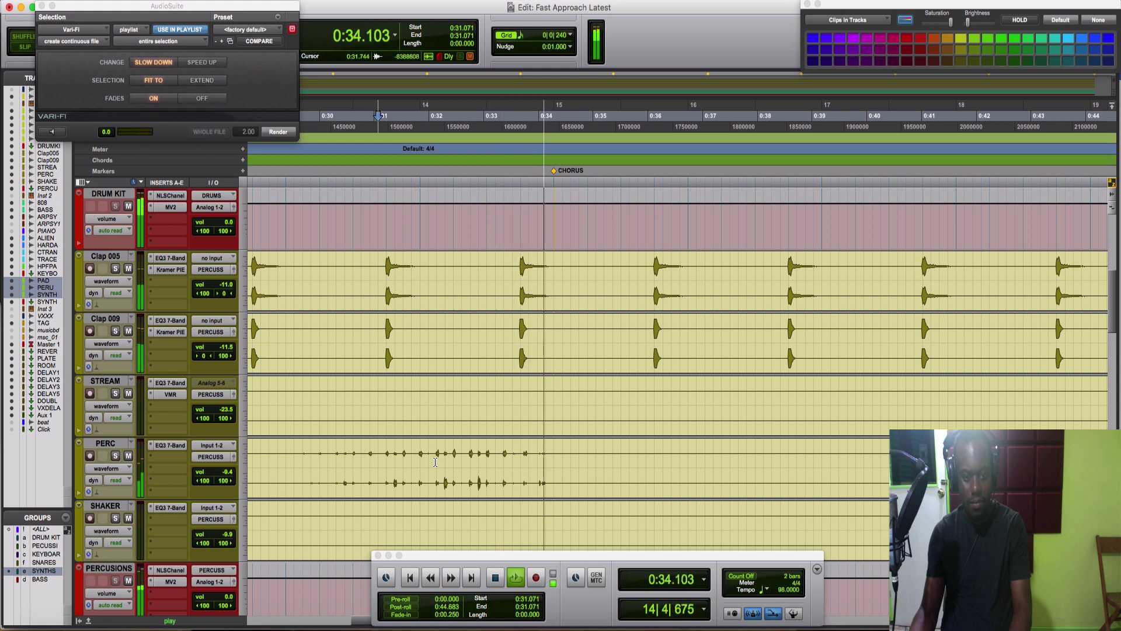
{"action": "key", "text": "space"}
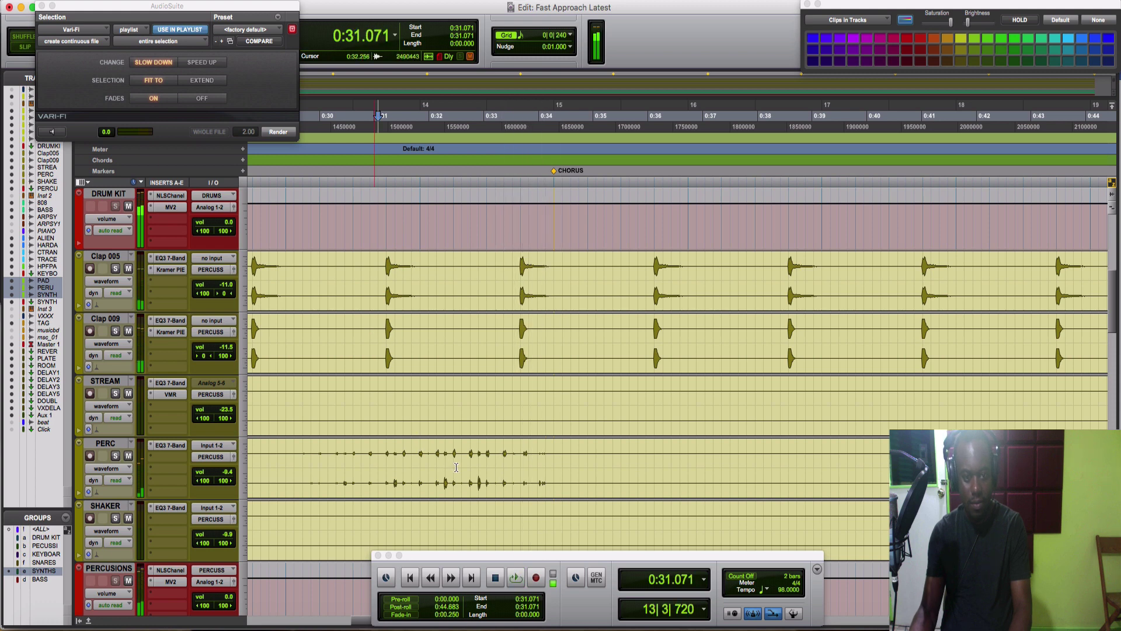
Step: Render the Vari-Fi slow-down on PERC from 14|3 to the CHORUS marker
{"action": "left_click", "coordinate": [483, 446]}
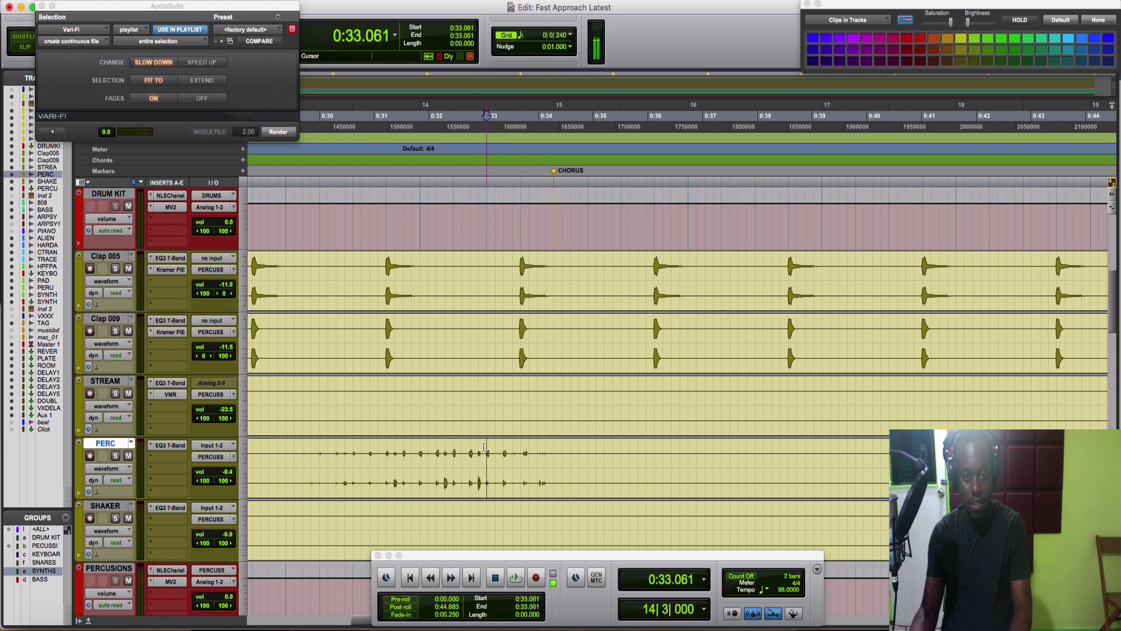
{"action": "left_click_drag", "start_coordinate": [499, 458], "coordinate": [555, 455]}
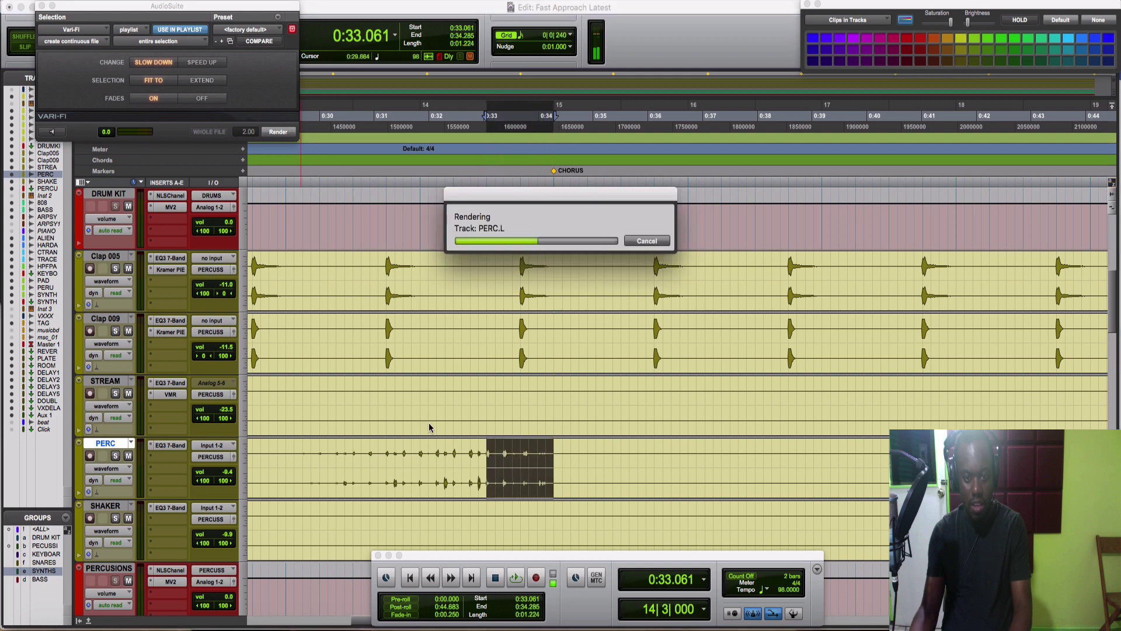
Step: Audition the PERC slow-down into the chorus from 13|3|720
{"action": "left_click", "coordinate": [378, 379]}
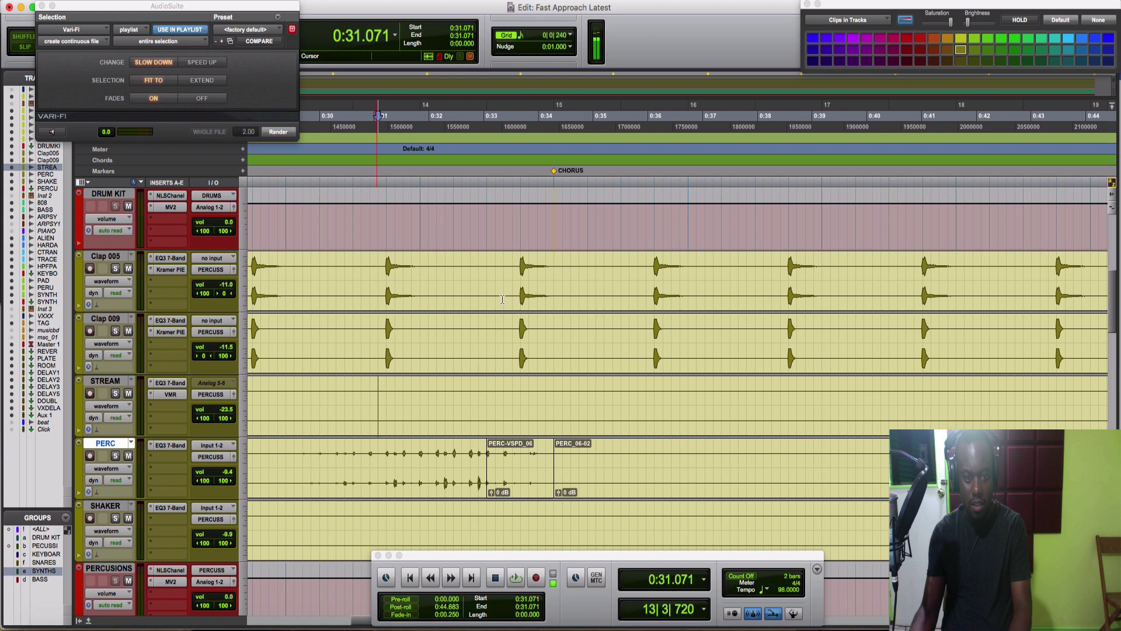
{"action": "key", "text": "space"}
{"action": "scroll", "coordinate": [502, 300], "scroll_direction": "up", "scroll_amount": 10}
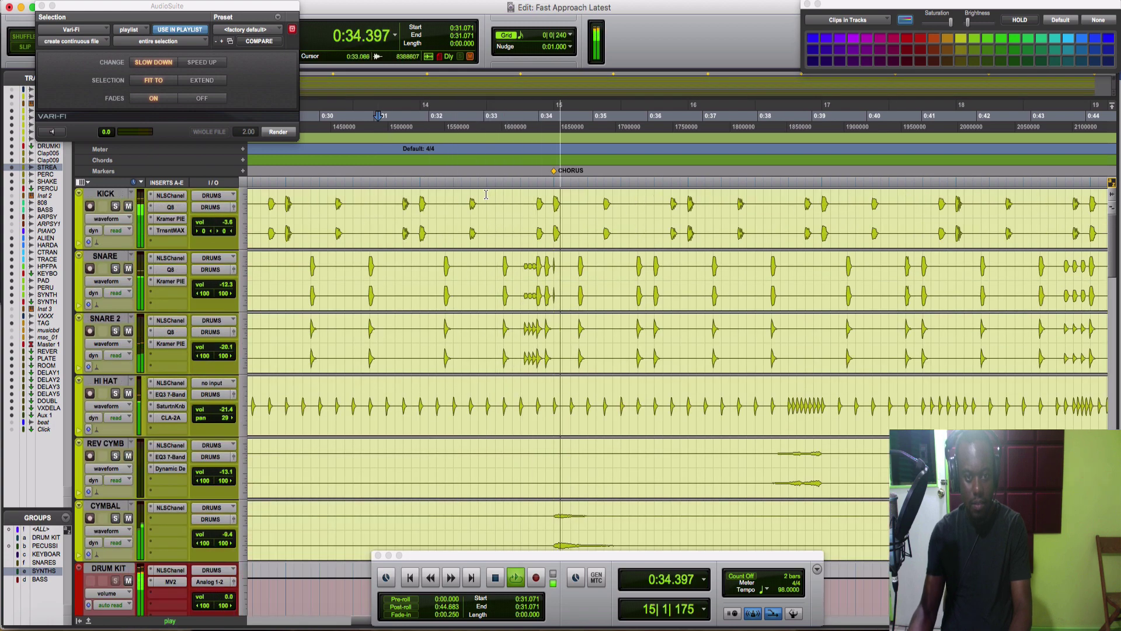
Step: Try the Vari-Fi slow-down on KICK, SNARE and SNARE 2 from 14|3 to the CHORUS marker, audition it from 13|4|240 and undo it
{"action": "left_click_drag", "start_coordinate": [486, 195], "coordinate": [556, 334]}
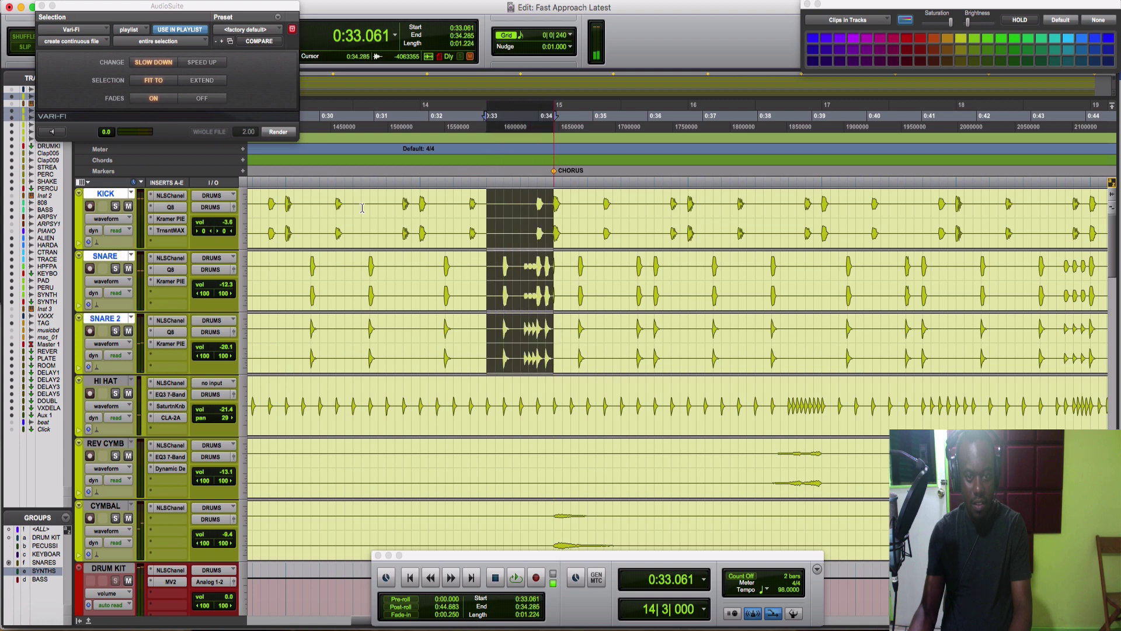
{"action": "left_click", "coordinate": [279, 132]}
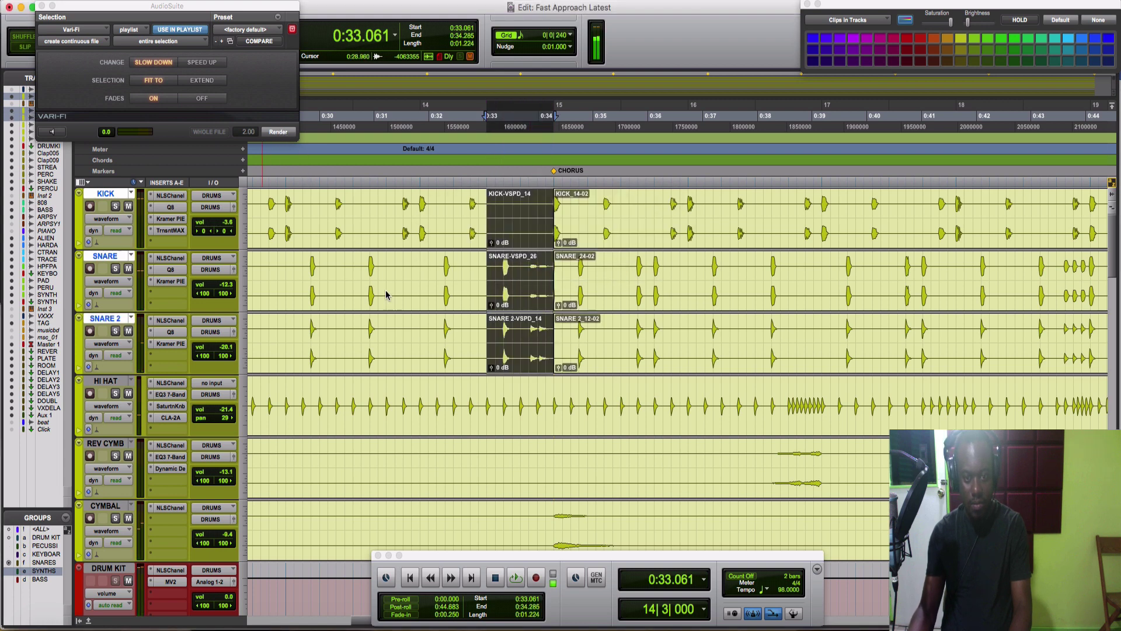
{"action": "left_click", "coordinate": [394, 268]}
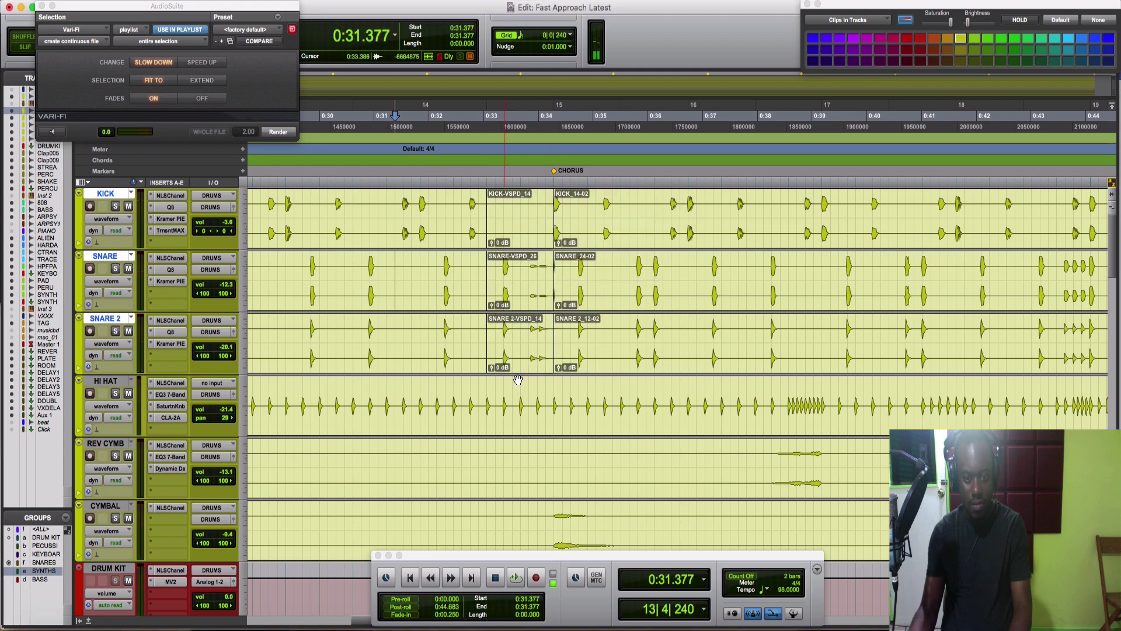
{"action": "key", "text": "space"}
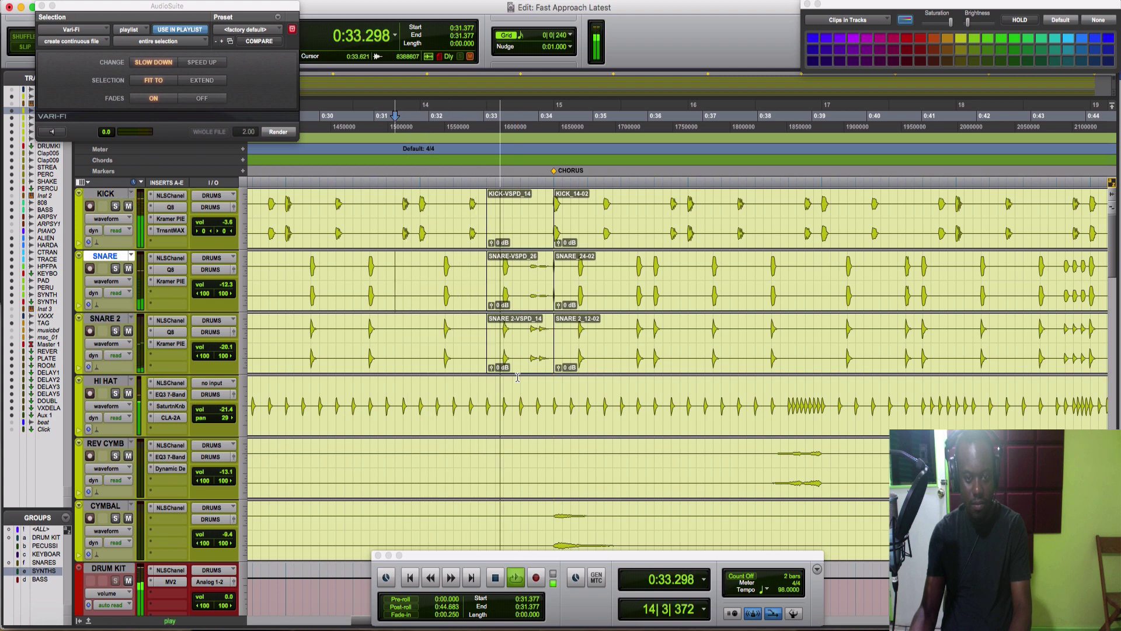
{"action": "key", "text": "space"}
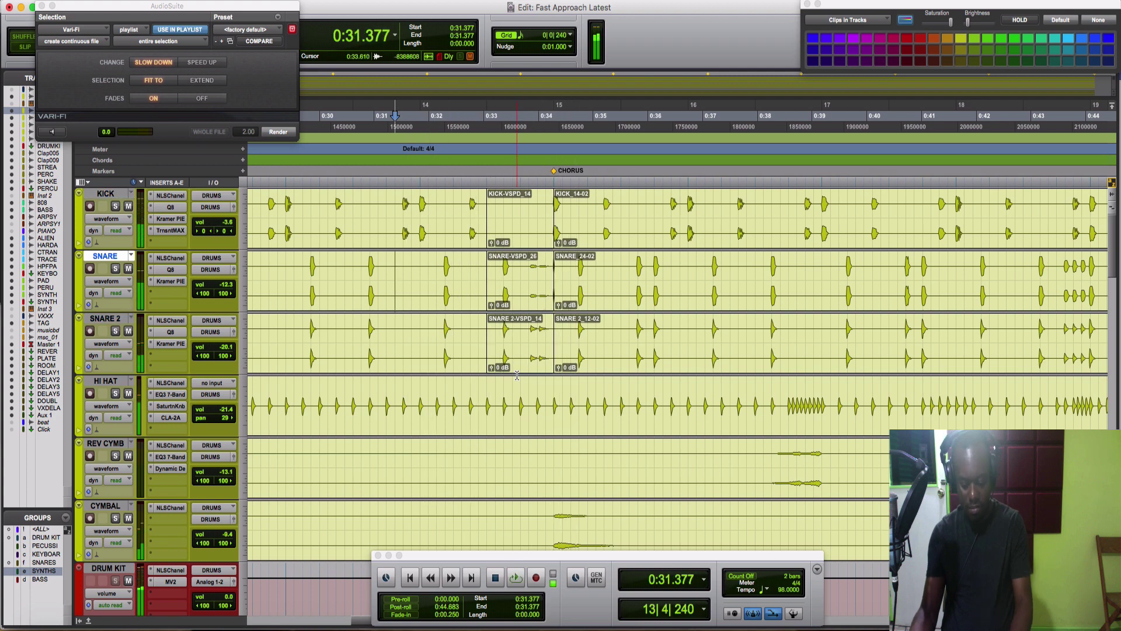
{"action": "key", "text": "super+z"}
Step: Render the Vari-Fi slow-down on HI HAT from 14|3 to the CHORUS marker and audition it from 14|1|480
{"action": "left_click_drag", "start_coordinate": [486, 393], "coordinate": [552, 395]}
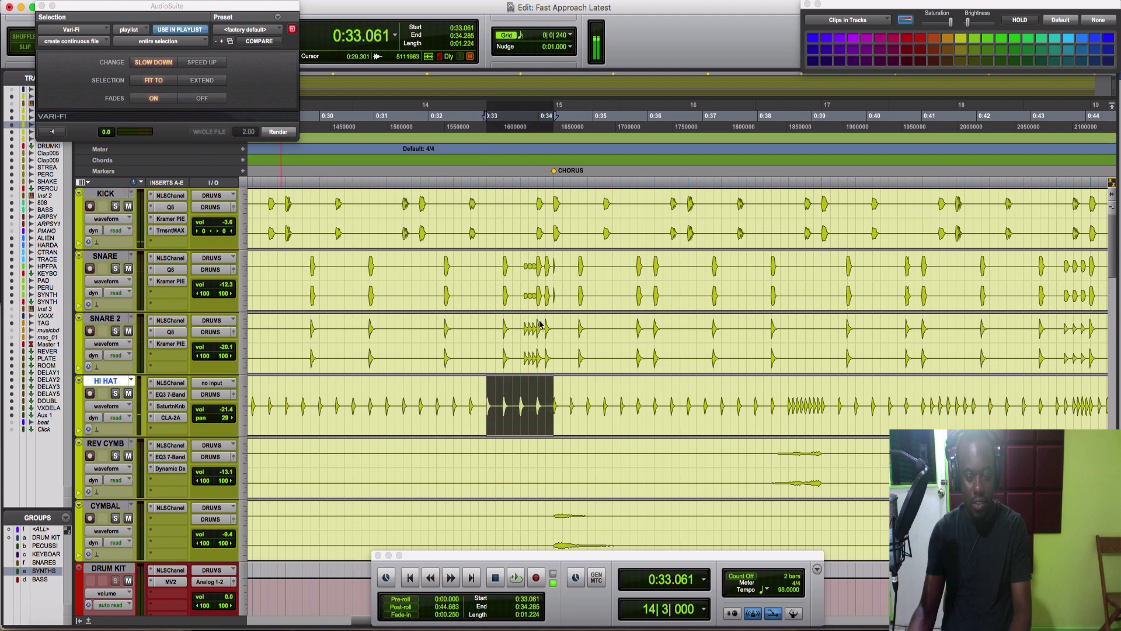
{"action": "left_click", "coordinate": [436, 391]}
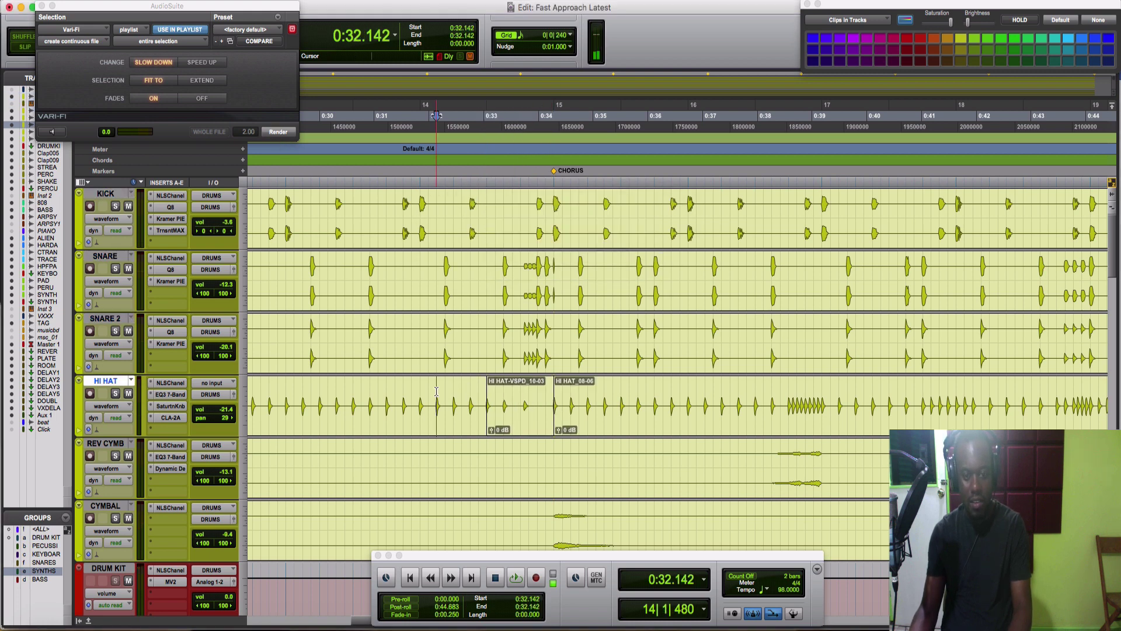
{"action": "key", "text": "space"}
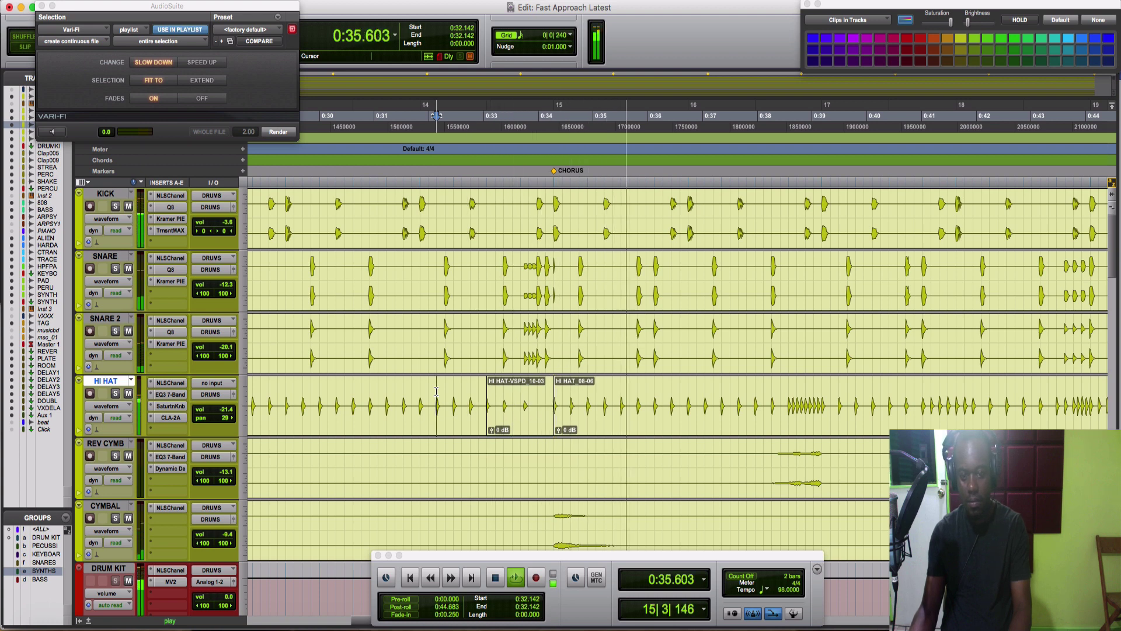
{"action": "key", "text": "space"}
{"action": "key", "text": "space"}
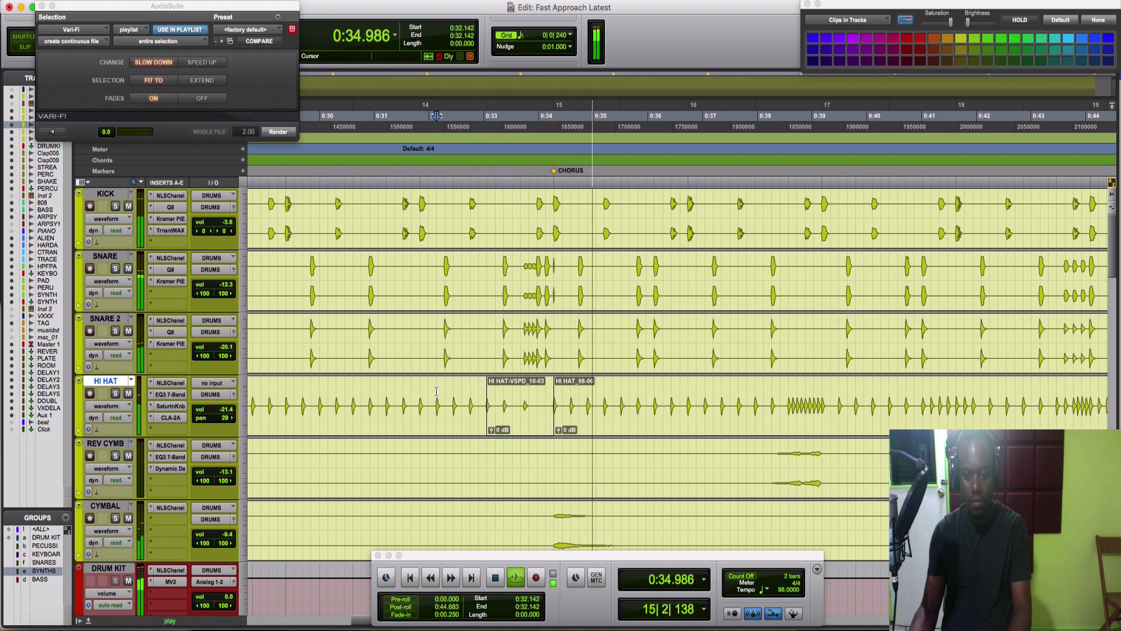
{"action": "scroll", "coordinate": [436, 390], "scroll_direction": "down", "scroll_amount": 6}
{"action": "key", "text": "space"}
Step: Play the transition into the chorus from 13|3|240 while examining the bass, synth, percussion and drum tracks
{"action": "left_click", "coordinate": [358, 390]}
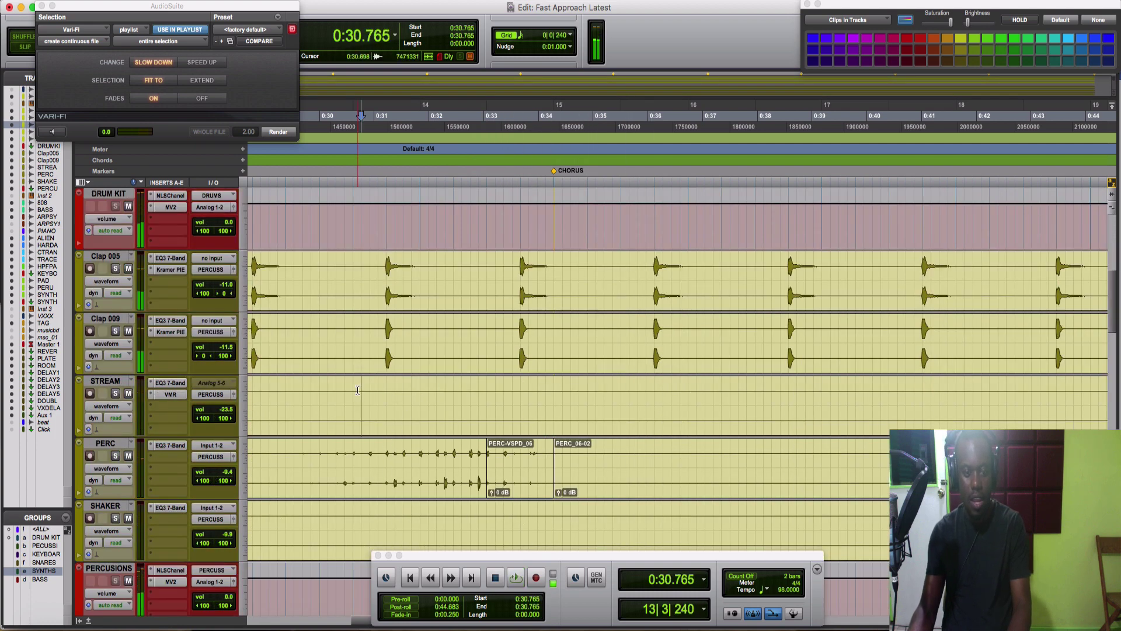
{"action": "scroll", "coordinate": [434, 397], "scroll_direction": "down", "scroll_amount": 8}
{"action": "key", "text": "space"}
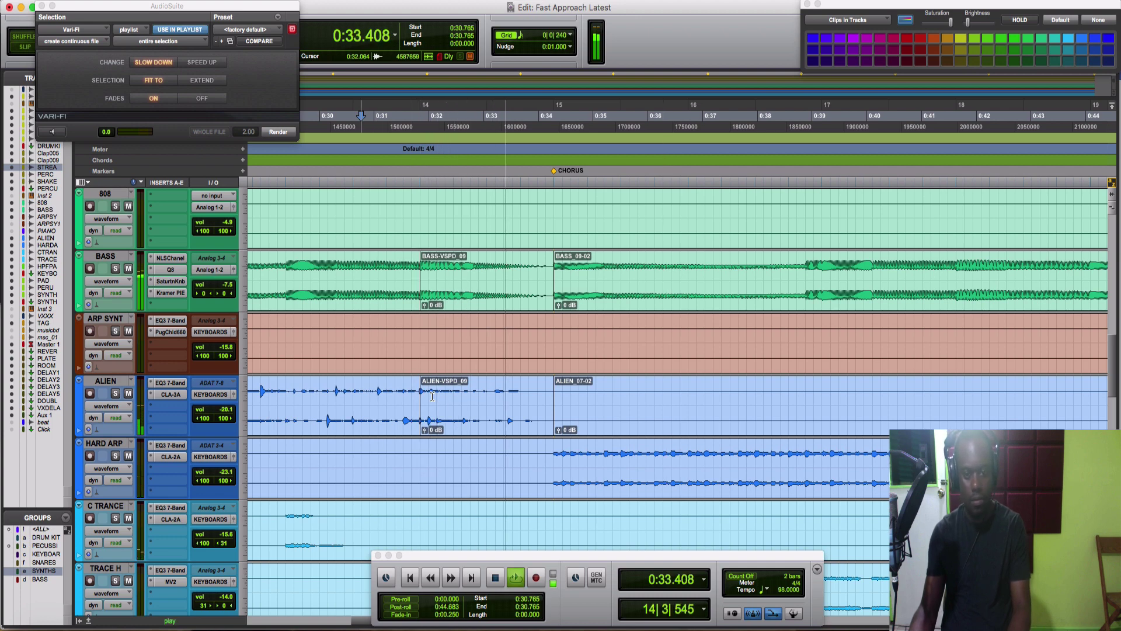
{"action": "scroll", "coordinate": [433, 396], "scroll_direction": "up", "scroll_amount": 4}
{"action": "scroll", "coordinate": [432, 396], "scroll_direction": "up", "scroll_amount": 10}
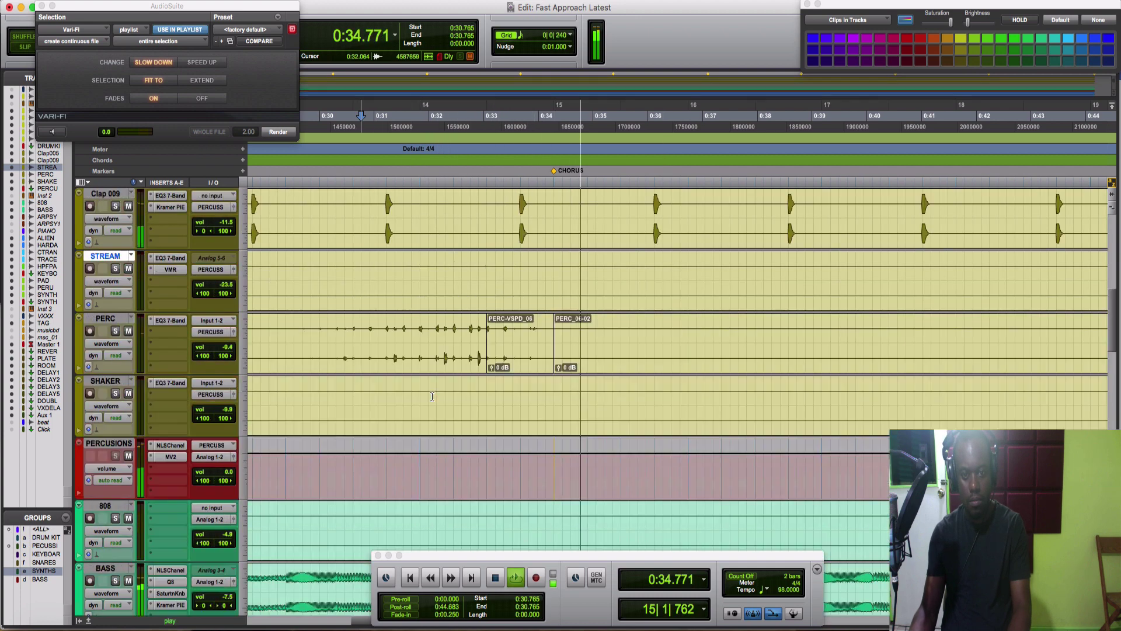
{"action": "key", "text": "space"}
{"action": "scroll", "coordinate": [432, 396], "scroll_direction": "up", "scroll_amount": 3}
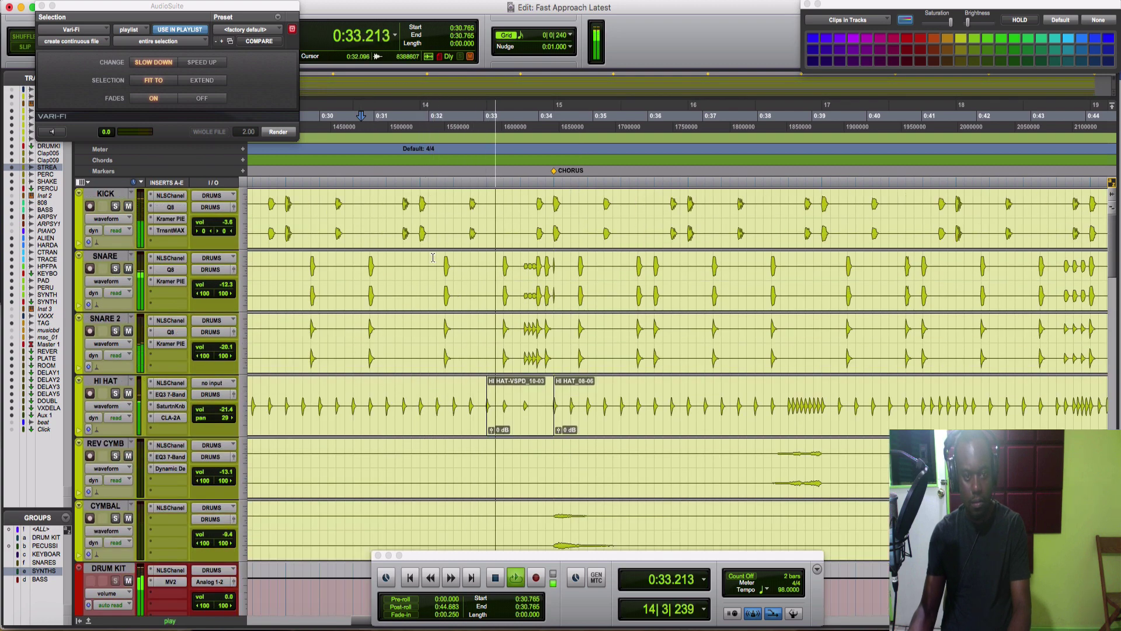
{"action": "key", "text": "space"}
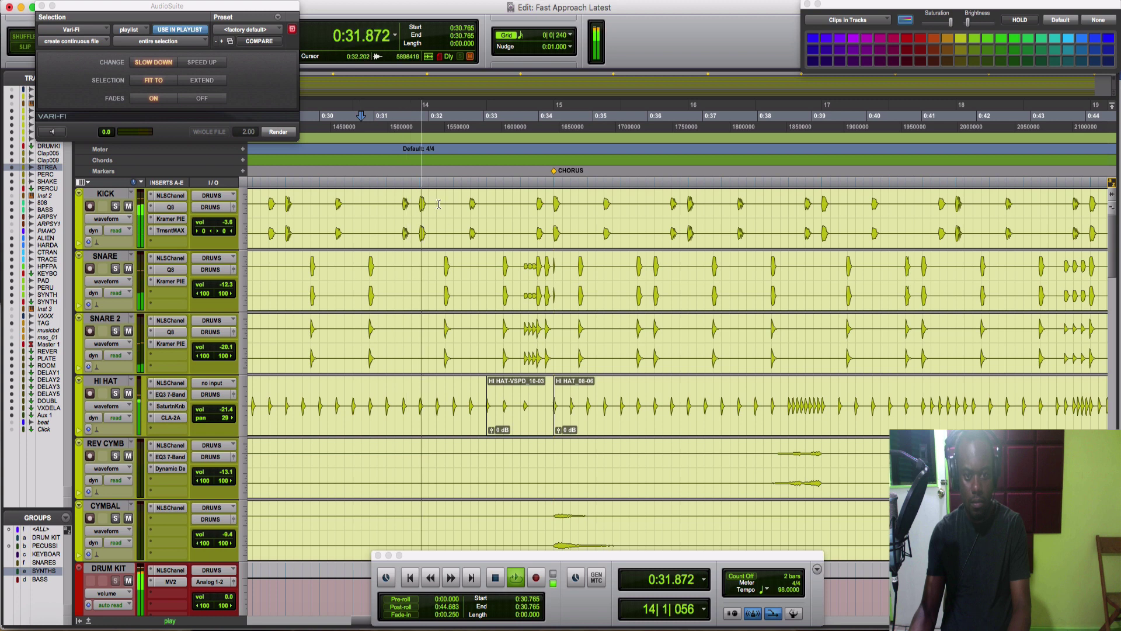
{"action": "key", "text": "space"}
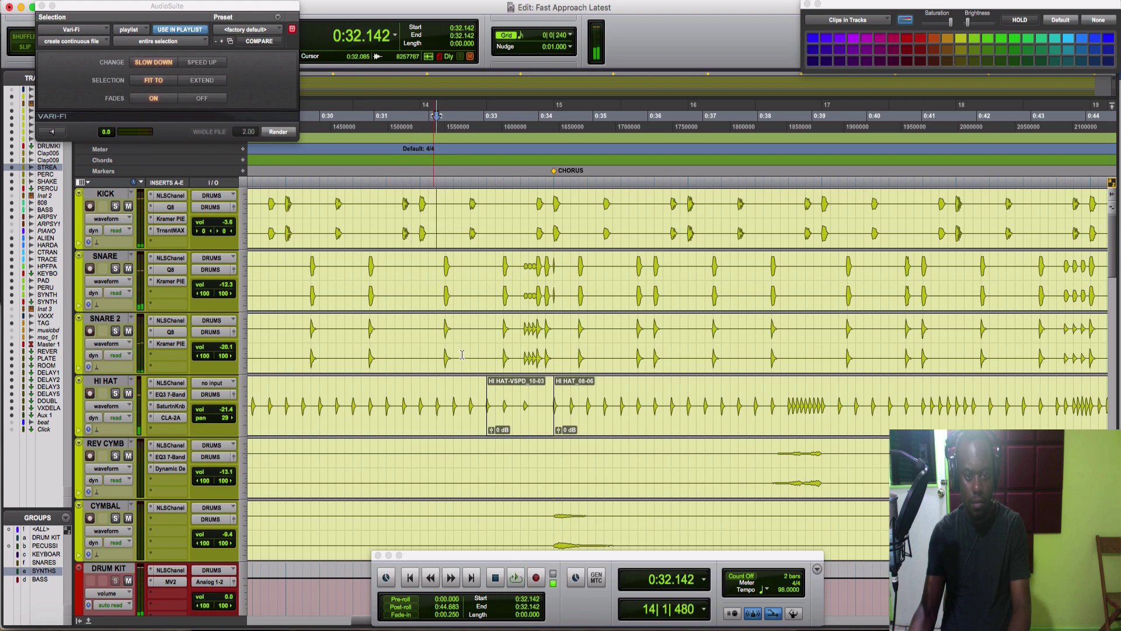
Step: Separate and mute the KICK, SNARE, SNARE 2 and HI HAT audio from 14|1|480 to 14|3, and audition the gap from 13|3|720
{"action": "left_click_drag", "start_coordinate": [462, 354], "coordinate": [486, 402]}
{"action": "key", "text": "super+e"}
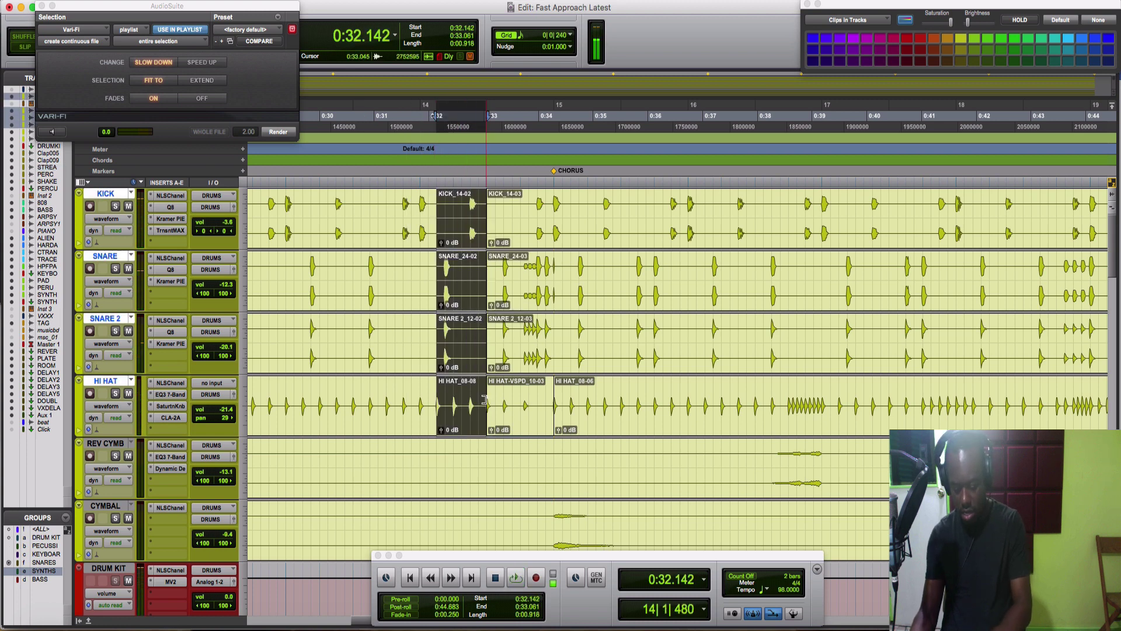
{"action": "left_click", "coordinate": [381, 322]}
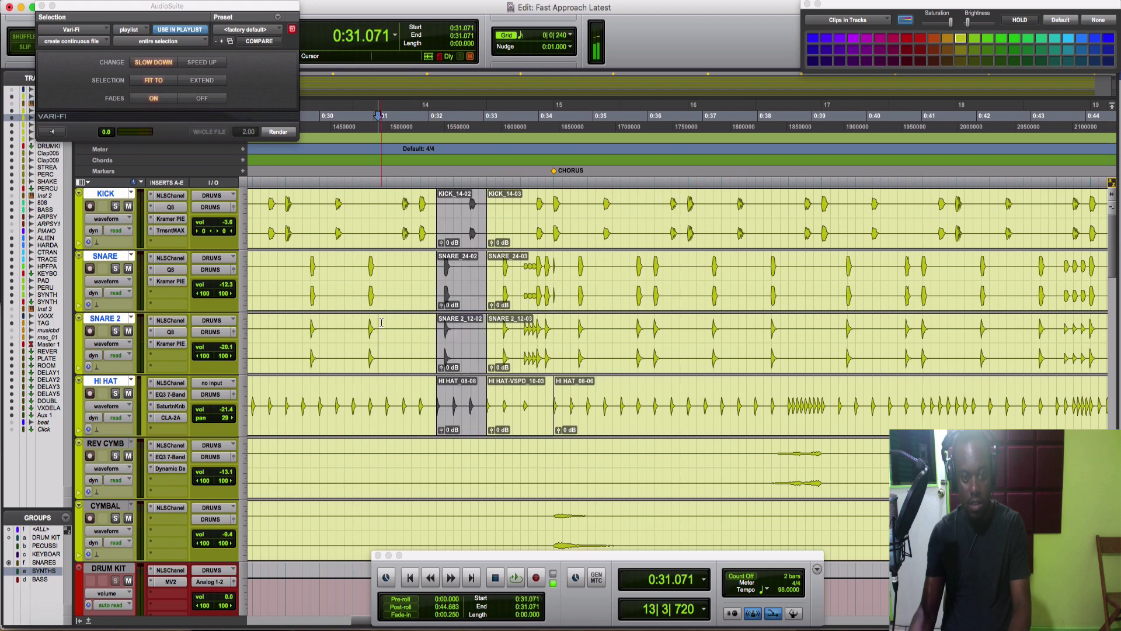
{"action": "key", "text": "space"}
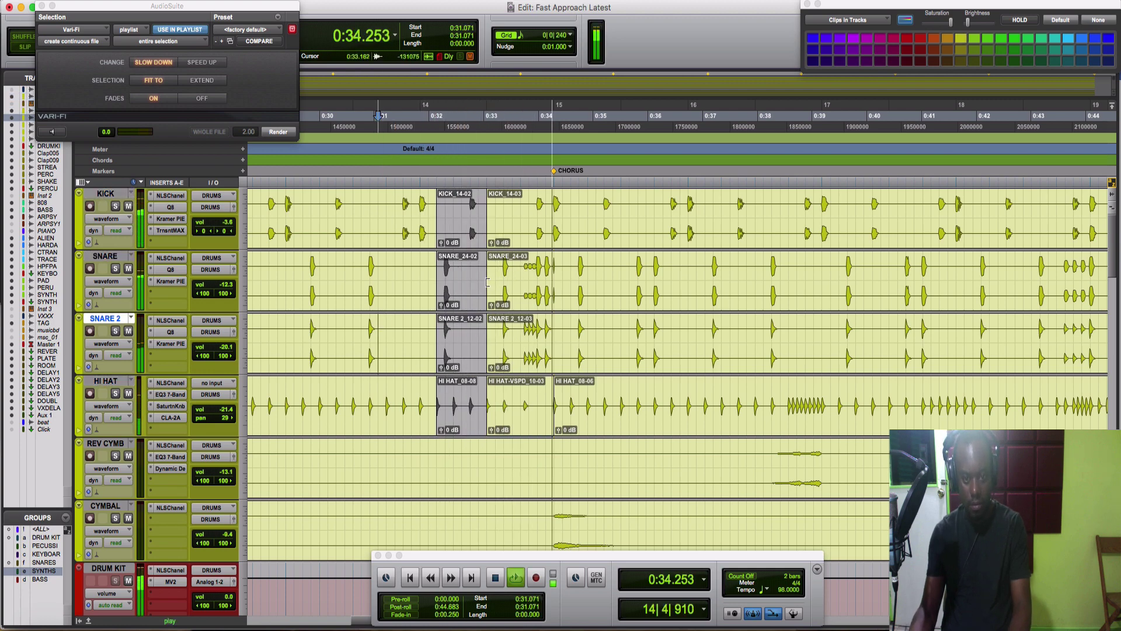
{"action": "key", "text": "space"}
{"action": "key", "text": "space"}
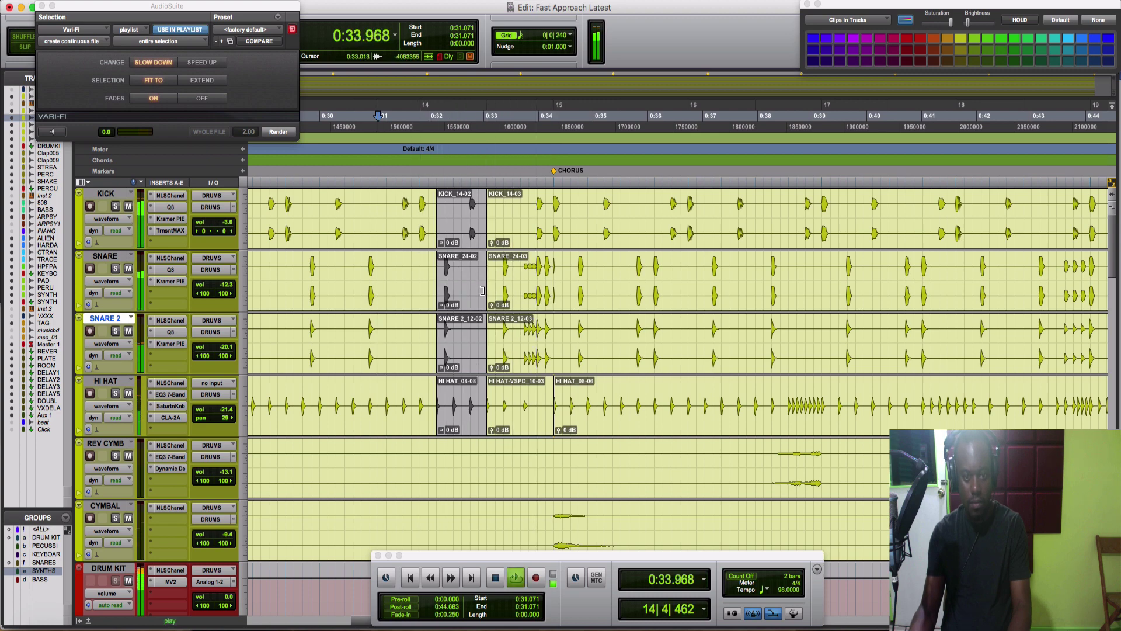
{"action": "key", "text": "space"}
Step: Extend the muted SNARE and SNARE 2 clips to 0:33.673, just before the snare roll, and audition the change from 0:30.612
{"action": "left_click_drag", "start_coordinate": [480, 294], "coordinate": [509, 298]}
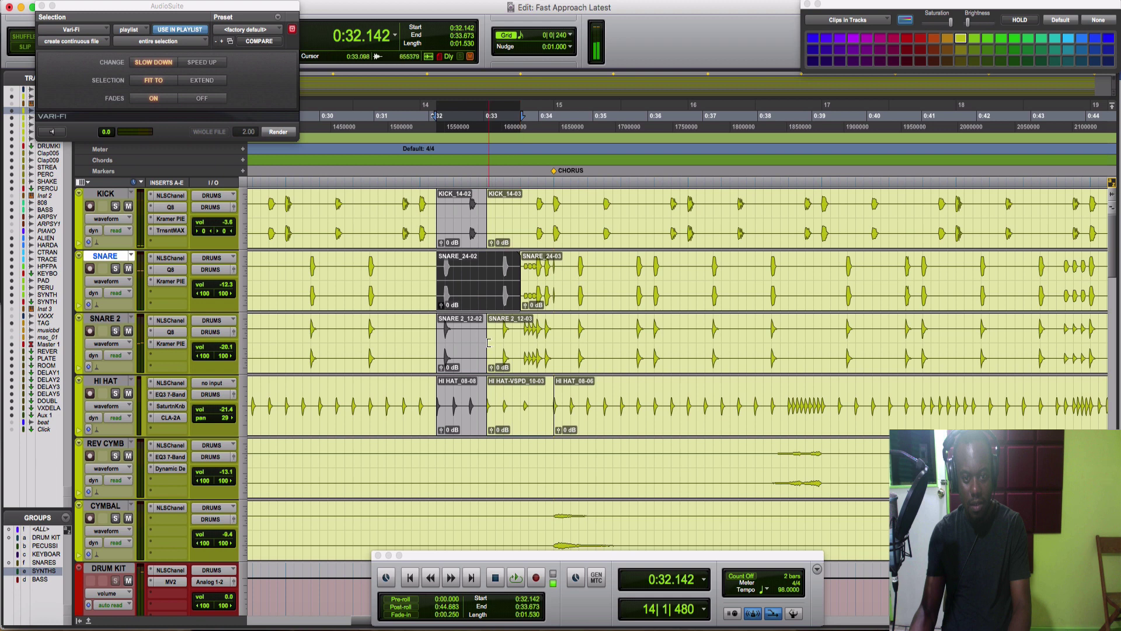
{"action": "left_click_drag", "start_coordinate": [482, 343], "coordinate": [520, 339]}
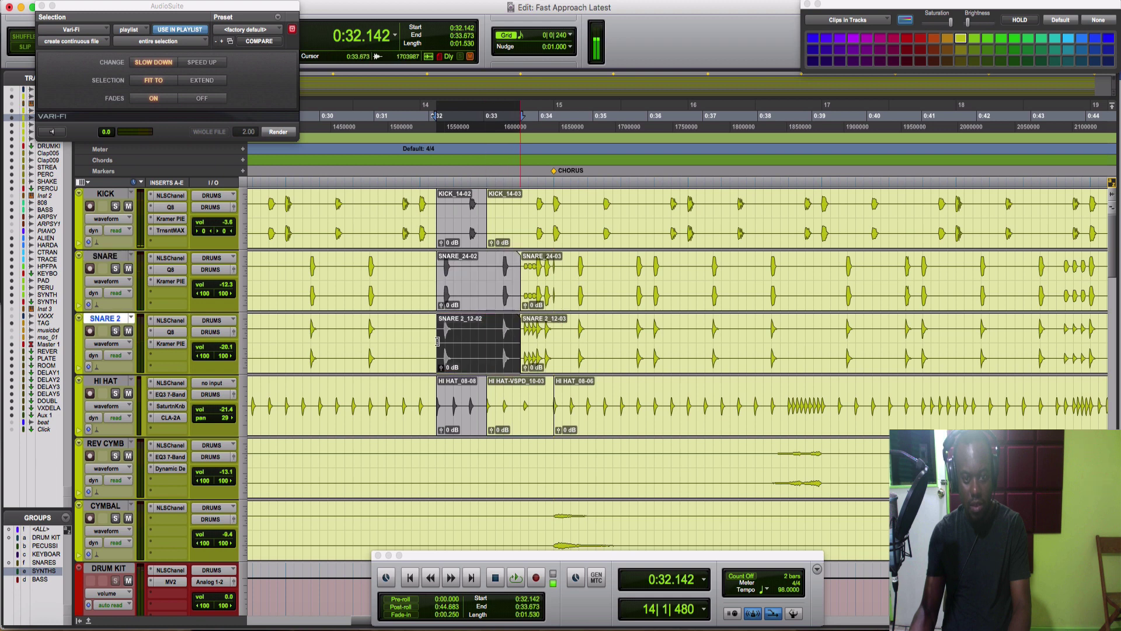
{"action": "left_click", "coordinate": [355, 331]}
{"action": "key", "text": "space"}
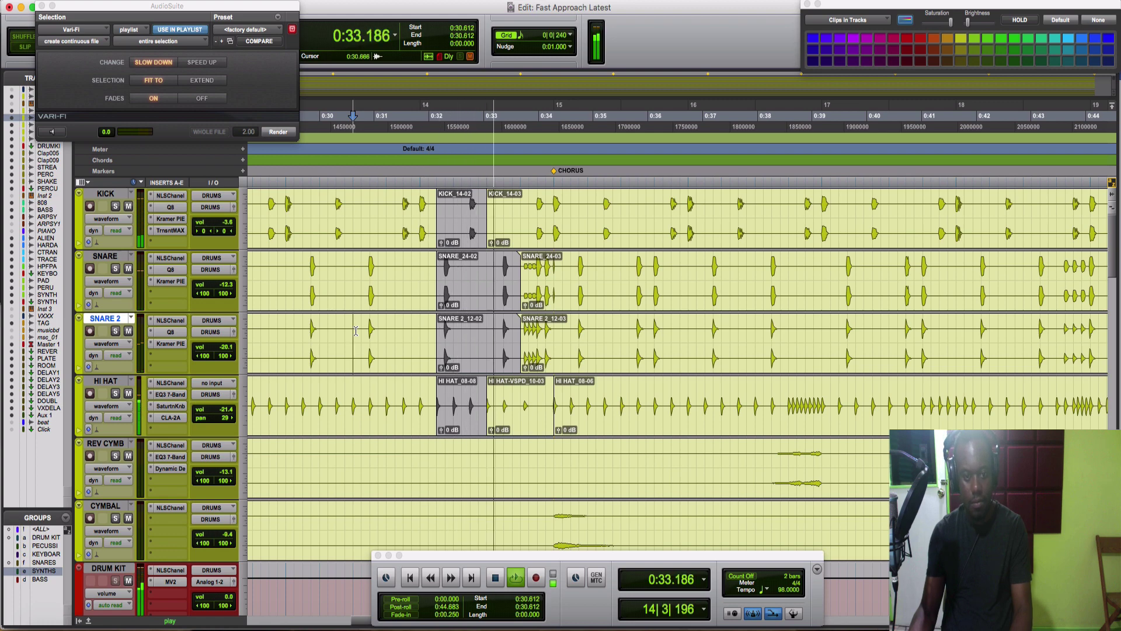
{"action": "key", "text": "space"}
Step: Select the slowed HI HAT clip before the CHORUS marker and audition the transition from 0:31.224
{"action": "left_click", "coordinate": [528, 427]}
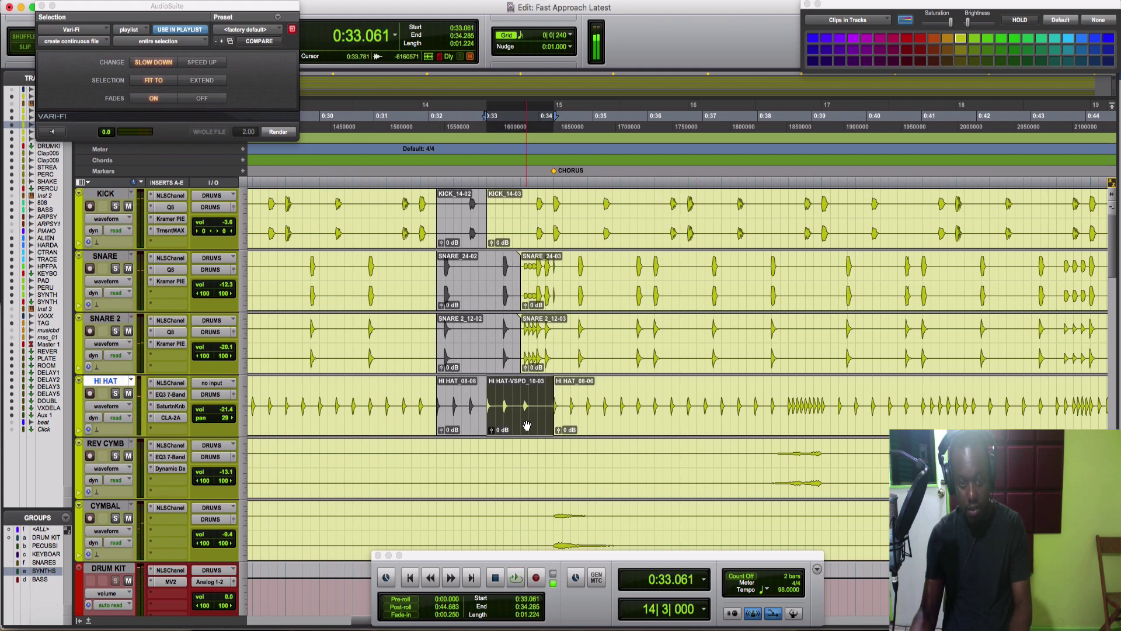
{"action": "scroll", "coordinate": [505, 414], "scroll_direction": "down", "scroll_amount": 2}
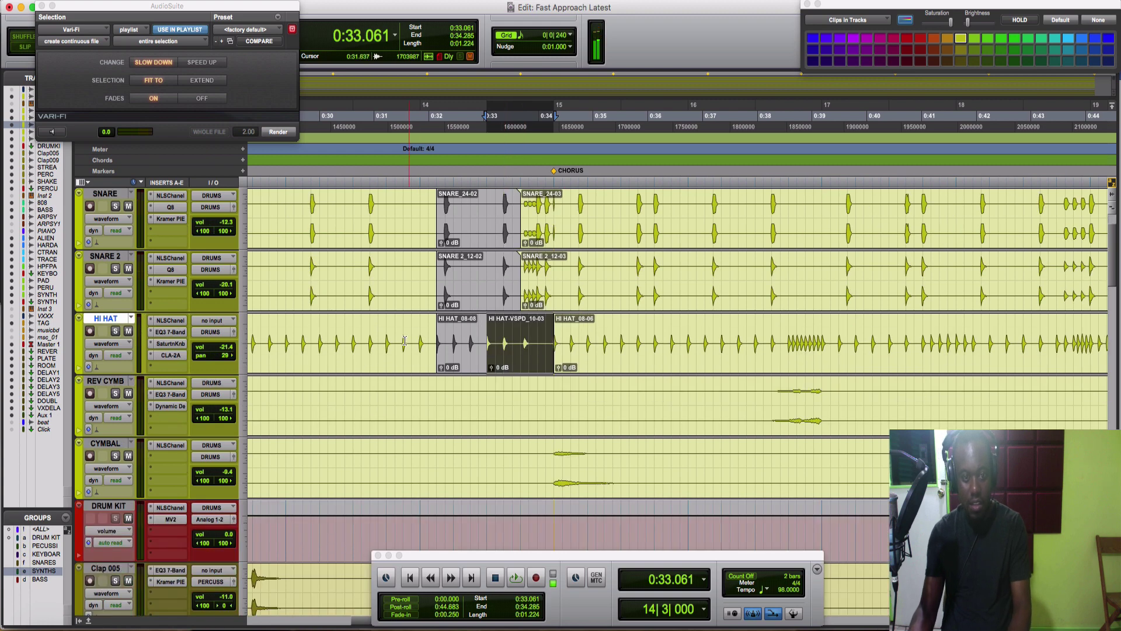
{"action": "left_click", "coordinate": [388, 331]}
{"action": "key", "text": "space"}
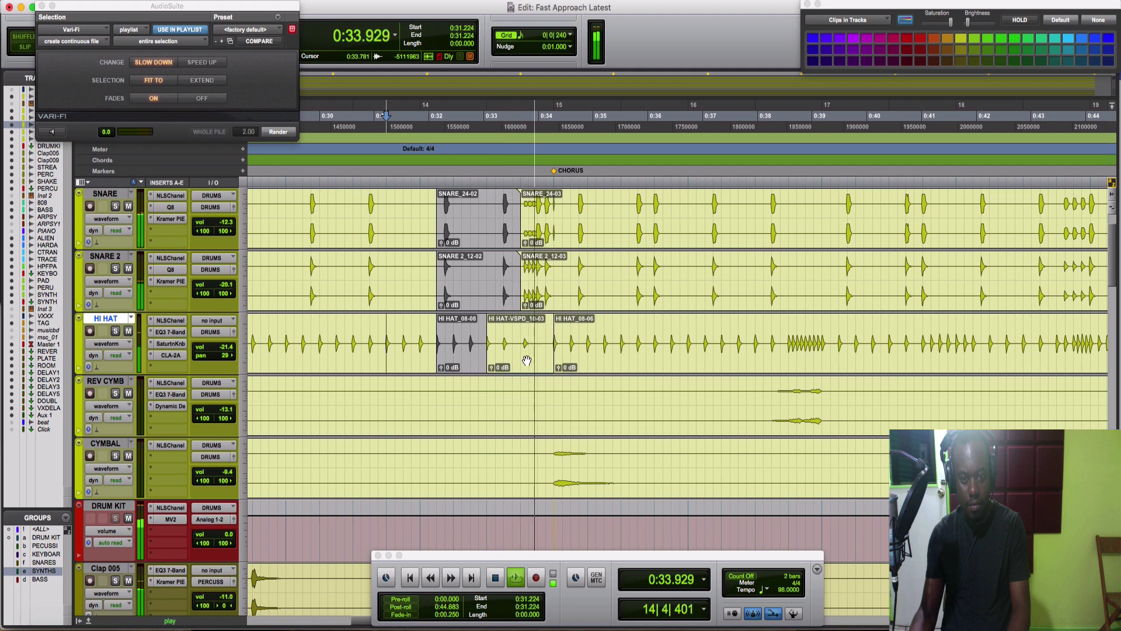
{"action": "key", "text": "space"}
Step: Mute the slowed HI HAT clip before the CHORUS marker and audition the transition from 13|2|240 while checking the percussion tracks
{"action": "left_click", "coordinate": [526, 361]}
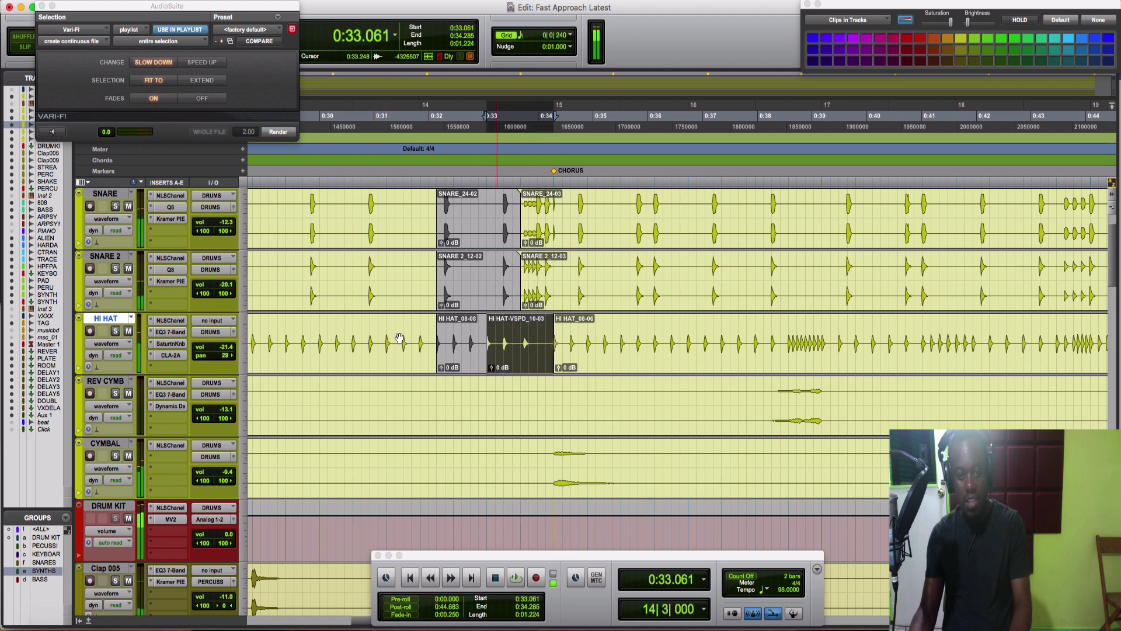
{"action": "left_click", "coordinate": [323, 333]}
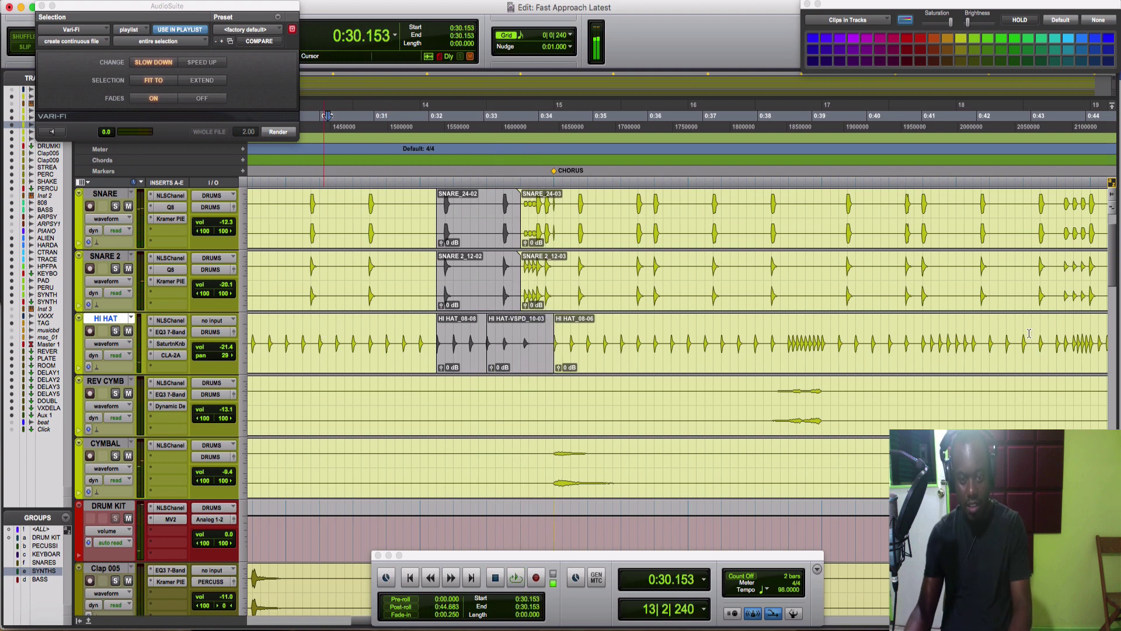
{"action": "key", "text": "space"}
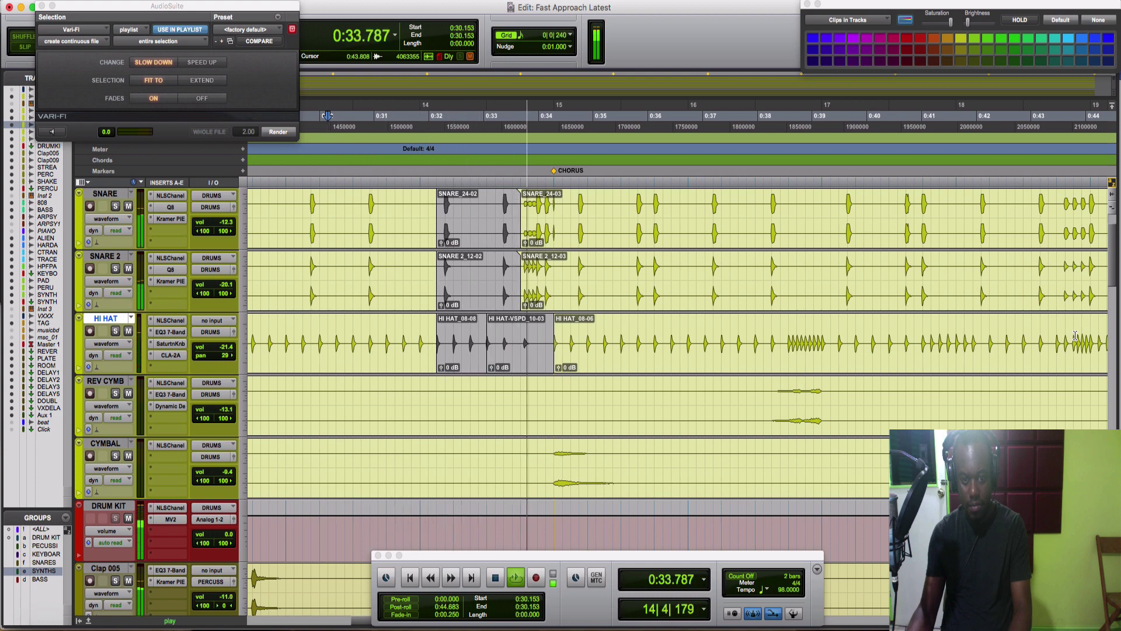
{"action": "scroll", "coordinate": [1075, 335], "scroll_direction": "down", "scroll_amount": 2}
{"action": "scroll", "coordinate": [1075, 335], "scroll_direction": "down", "scroll_amount": 3}
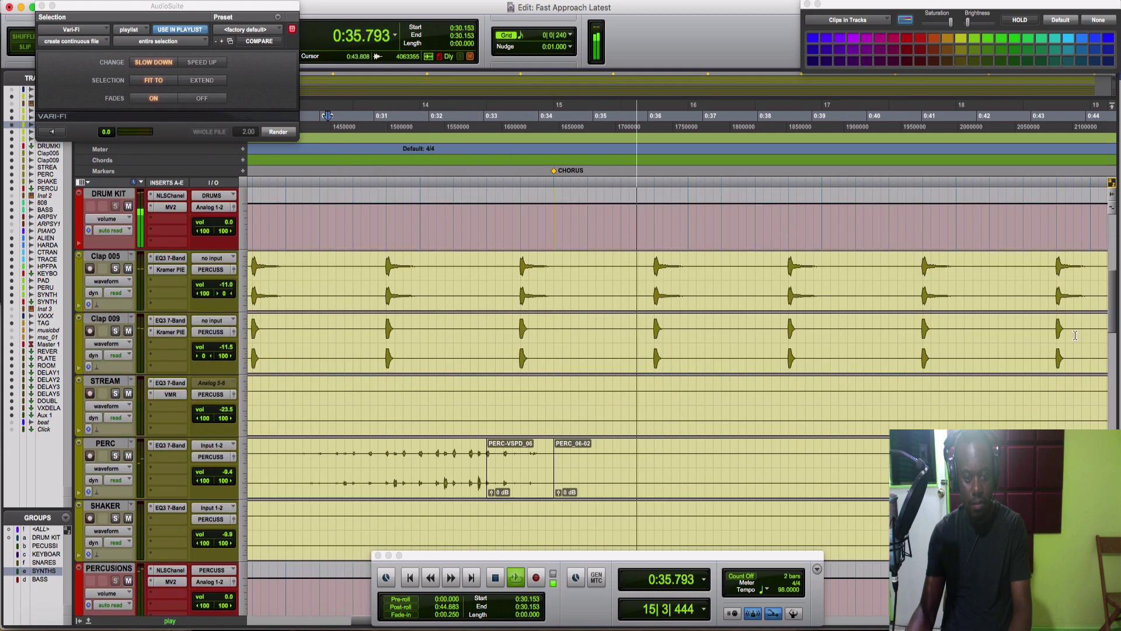
{"action": "key", "text": "space"}
{"action": "key", "text": "space"}
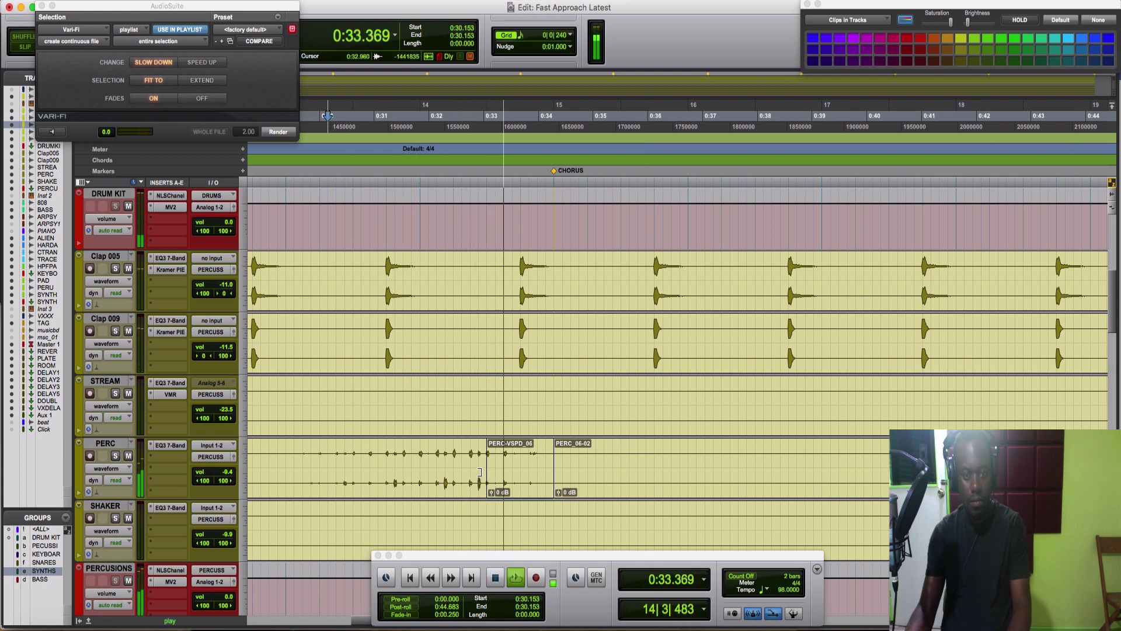
{"action": "key", "text": "space"}
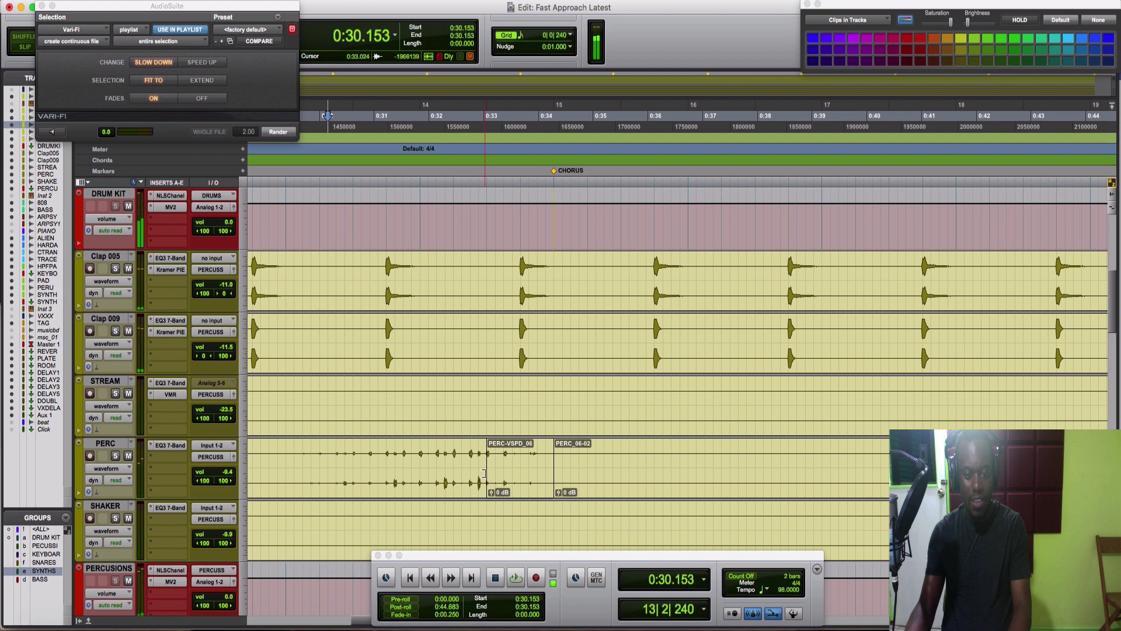
Step: Extend the unprocessed PERC clip to 0:34.591 and apply the Vari-Fi slow-down to its audio from 0:31.836 to 0:34.285
{"action": "left_click_drag", "start_coordinate": [484, 474], "coordinate": [543, 471]}
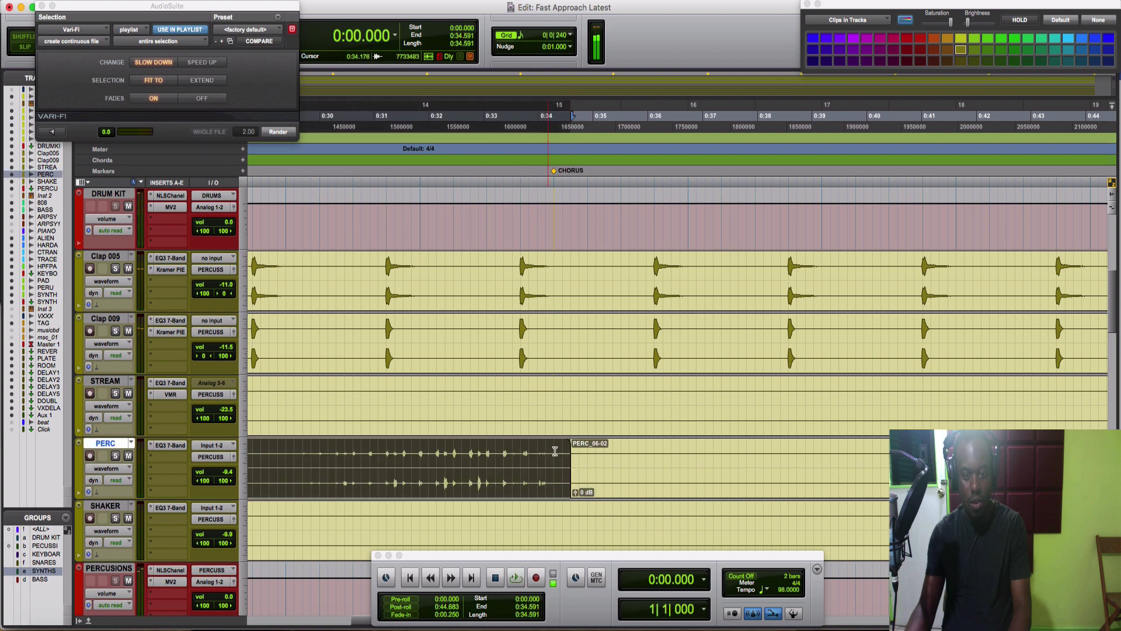
{"action": "left_click", "coordinate": [555, 451]}
{"action": "left_click_drag", "start_coordinate": [555, 451], "coordinate": [417, 452]}
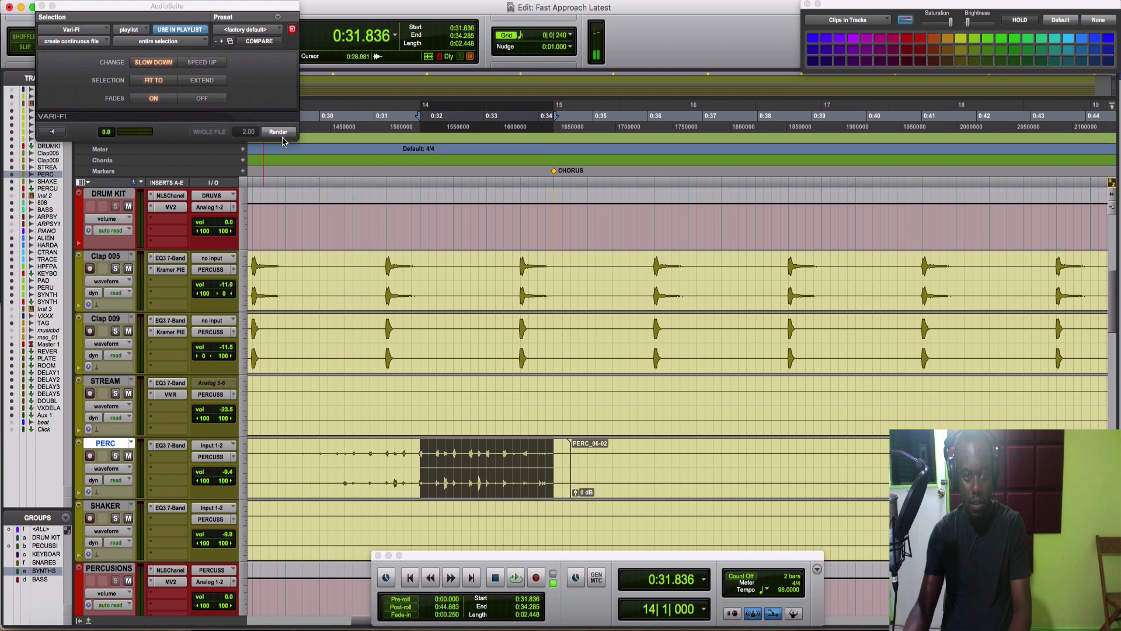
Step: Audition the slowed PERC transition into the CHORUS marker from 13|1|720
{"action": "left_click", "coordinate": [315, 382]}
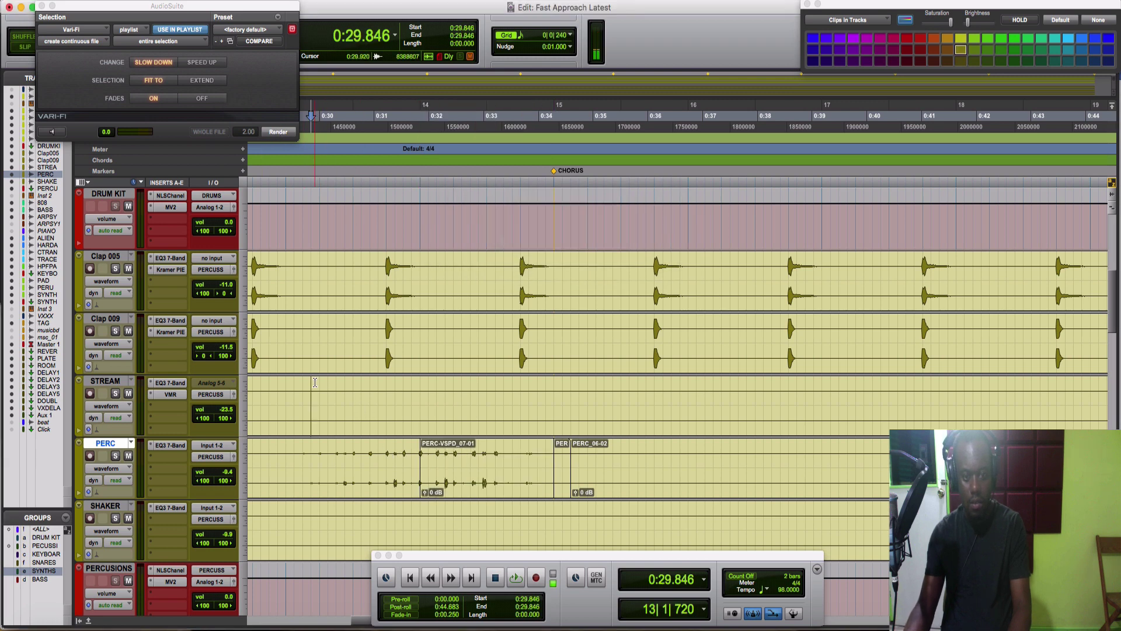
{"action": "key", "text": "space"}
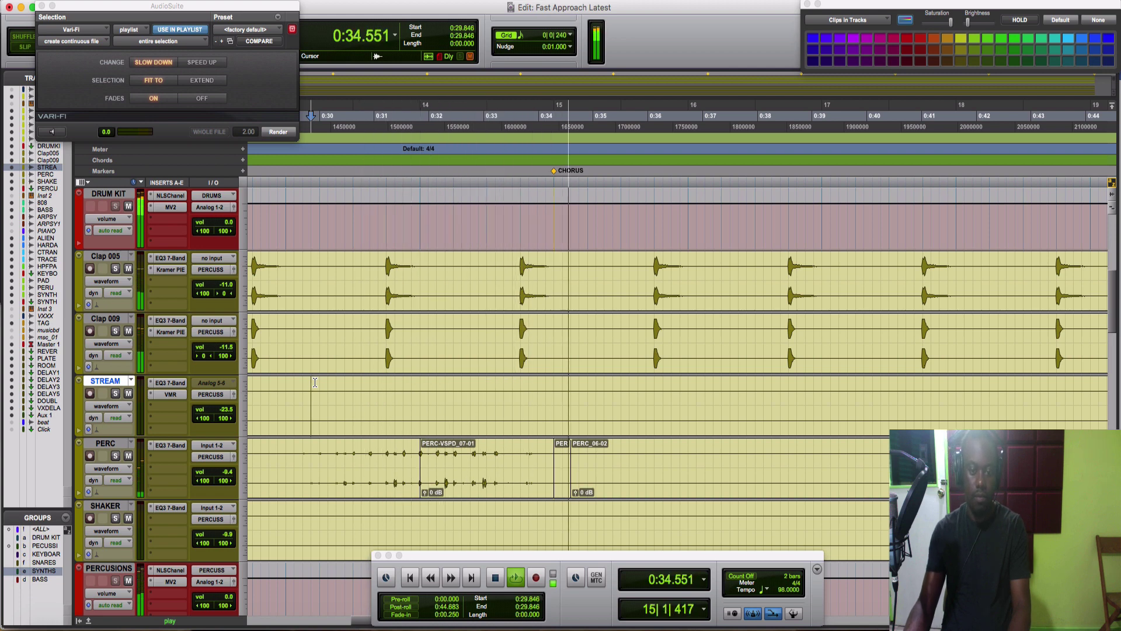
{"action": "key", "text": "space"}
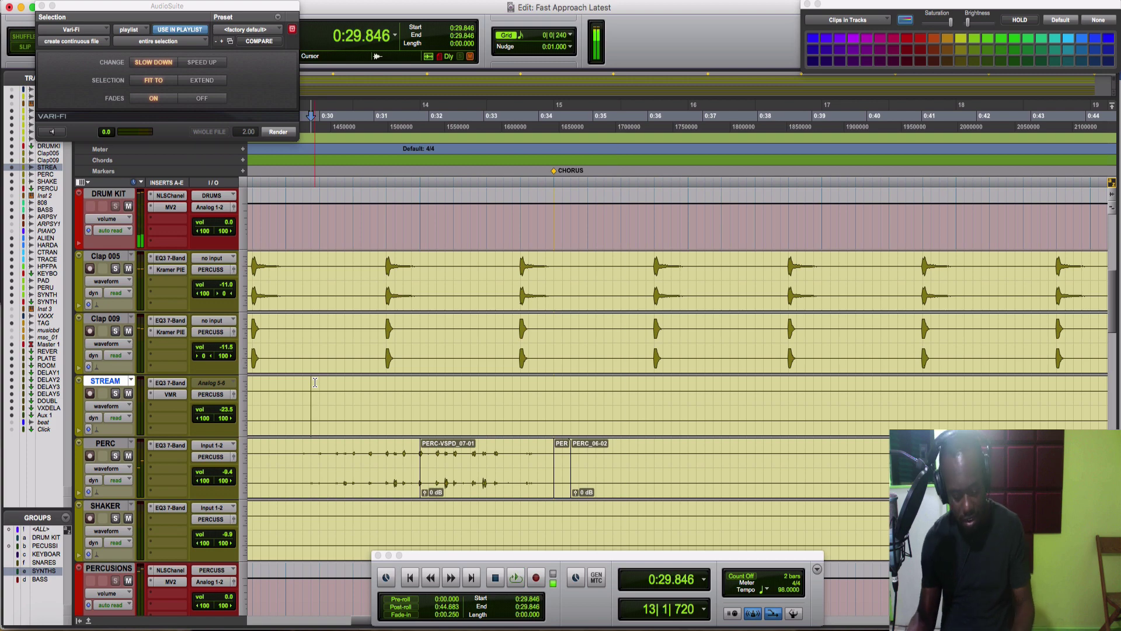
Step: Audition the drum tracks from the VERSE marker at 23|1|000 to find the next place for a slow-down
{"action": "scroll", "coordinate": [669, 432], "scroll_direction": "right", "scroll_amount": 10}
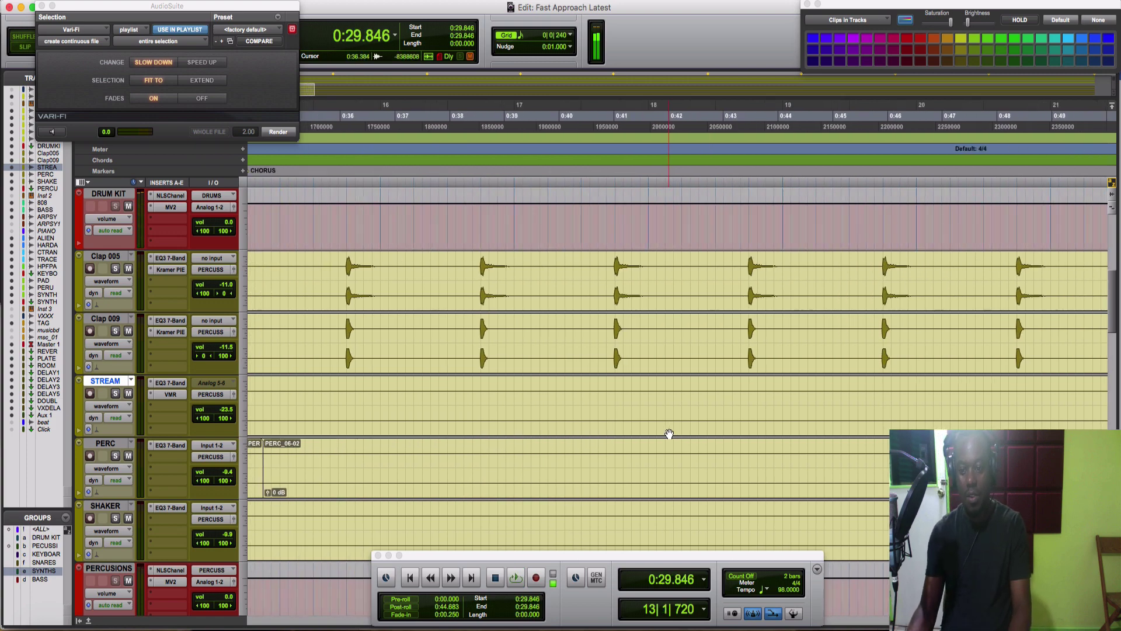
{"action": "scroll", "coordinate": [669, 434], "scroll_direction": "up", "scroll_amount": 3}
{"action": "key", "text": "r"}
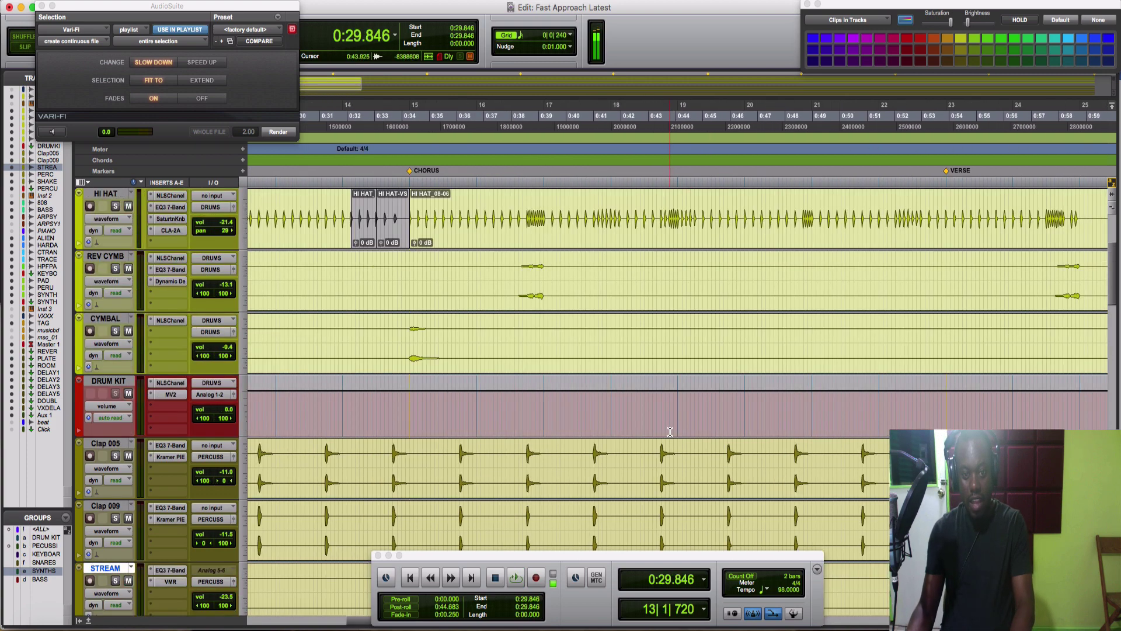
{"action": "scroll", "coordinate": [669, 432], "scroll_direction": "up", "scroll_amount": 3}
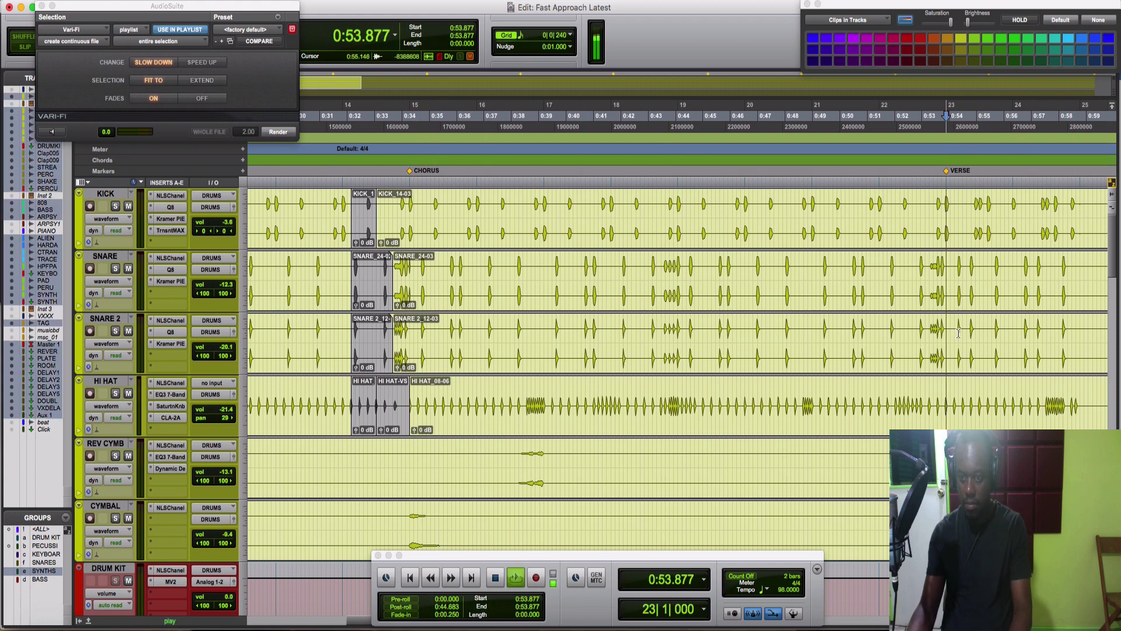
{"action": "key", "text": "space"}
{"action": "key", "text": "space"}
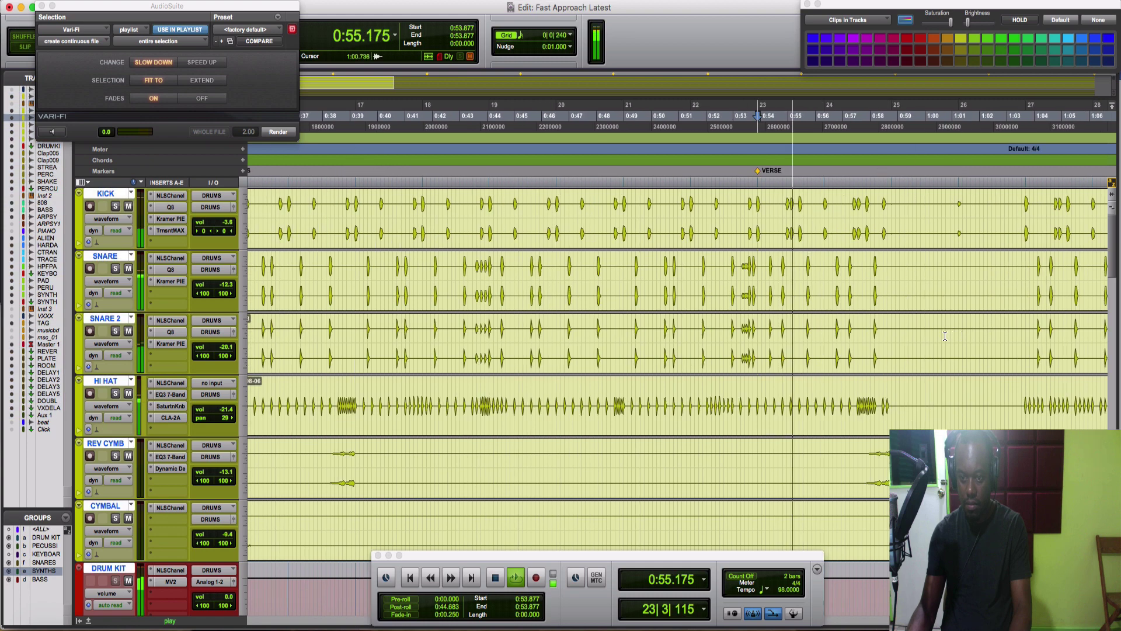
{"action": "scroll", "coordinate": [945, 336], "scroll_direction": "right", "scroll_amount": 5}
{"action": "left_click", "coordinate": [945, 336]}
{"action": "key", "text": "t"}
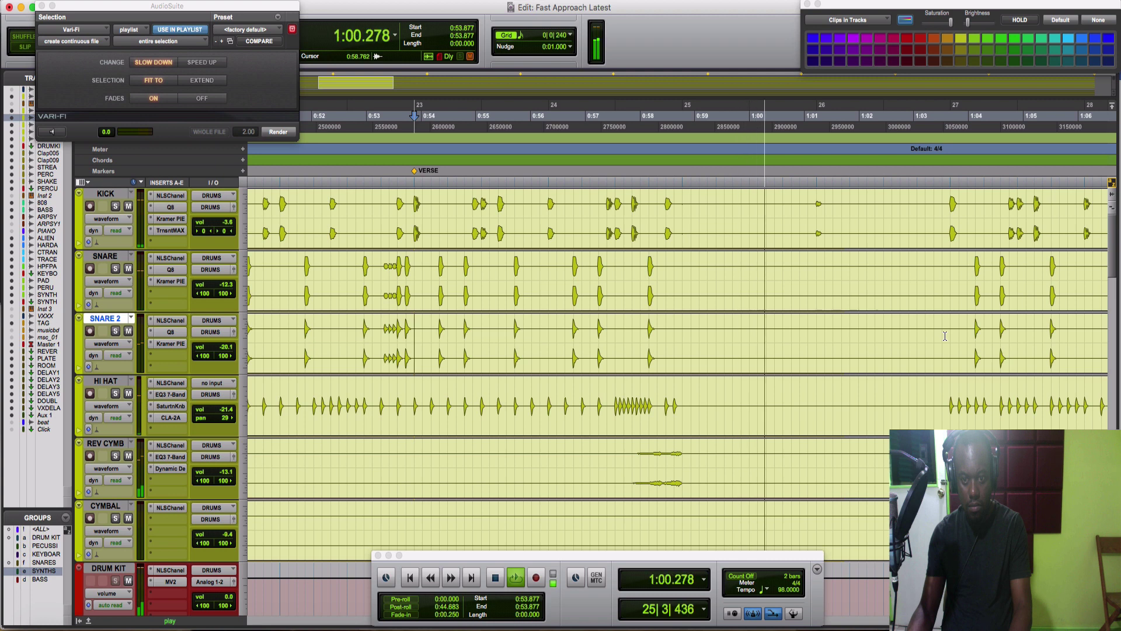
{"action": "key", "text": "space"}
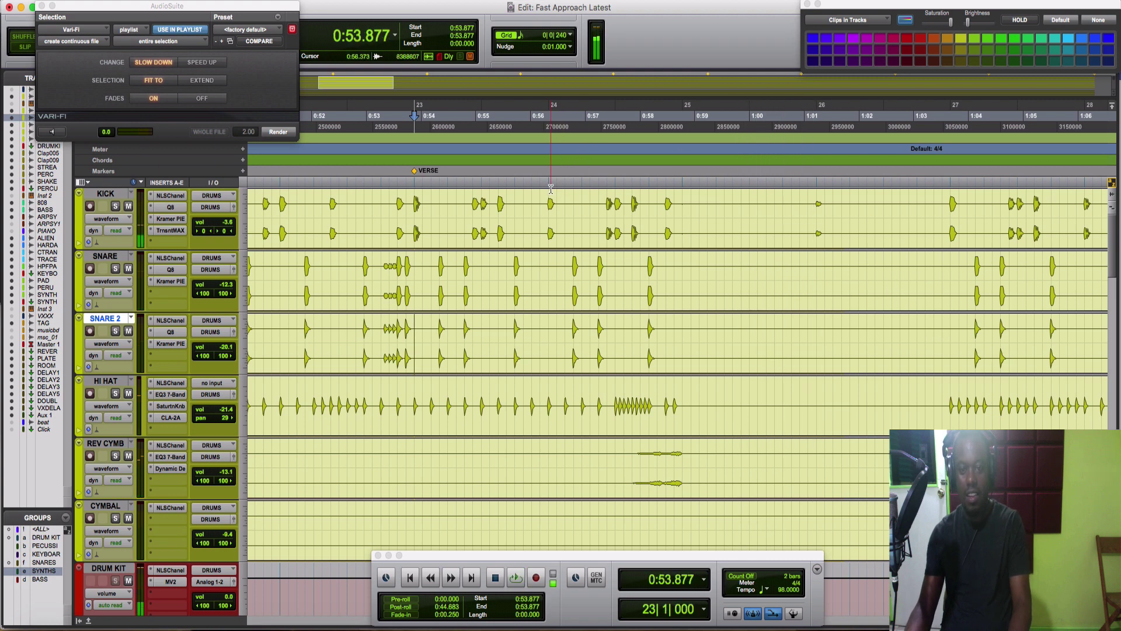
{"action": "key", "text": "space"}
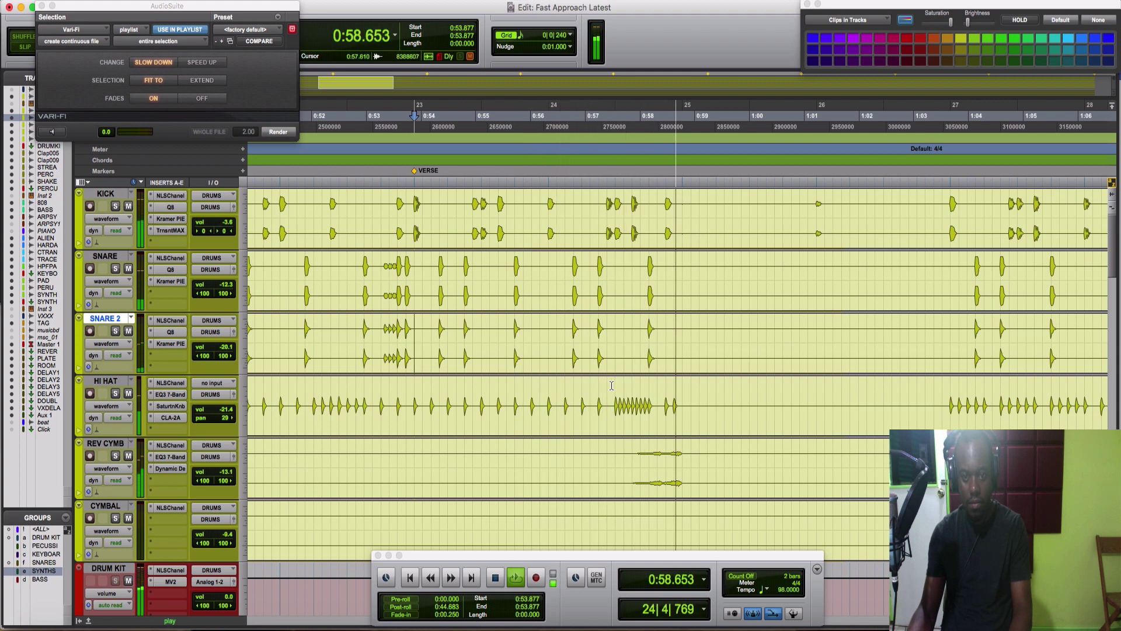
Step: Try the Vari-Fi slow-down on the HI HAT roll from 0:57.551 to 0:58.775, audition it from 0:56.938, and undo it
{"action": "left_click_drag", "start_coordinate": [615, 390], "coordinate": [675, 397]}
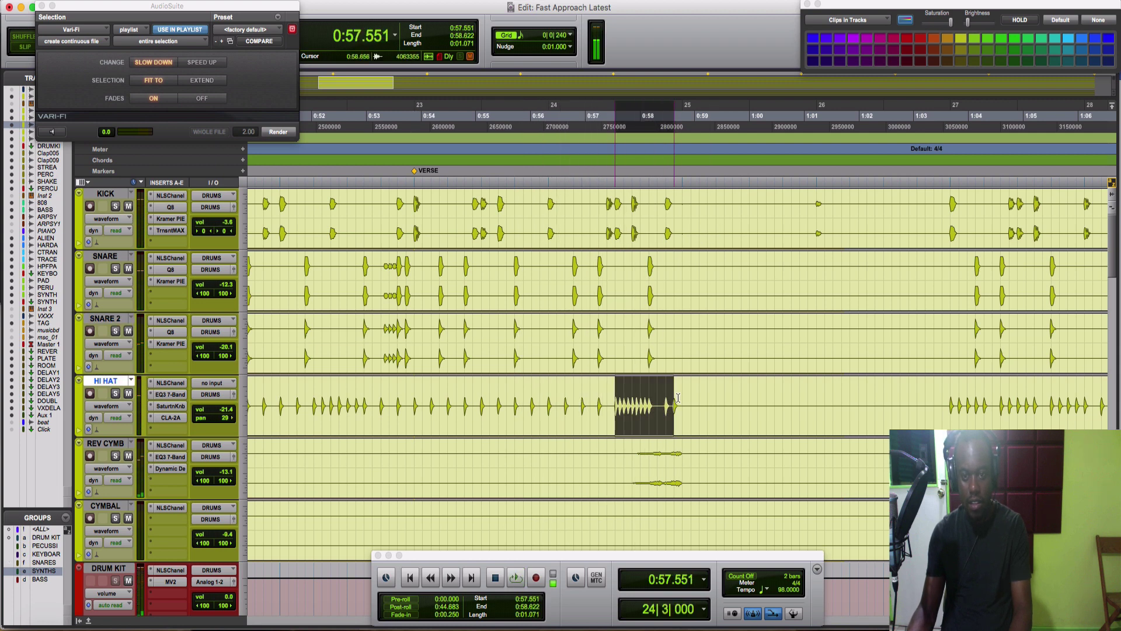
{"action": "left_click", "coordinate": [277, 132]}
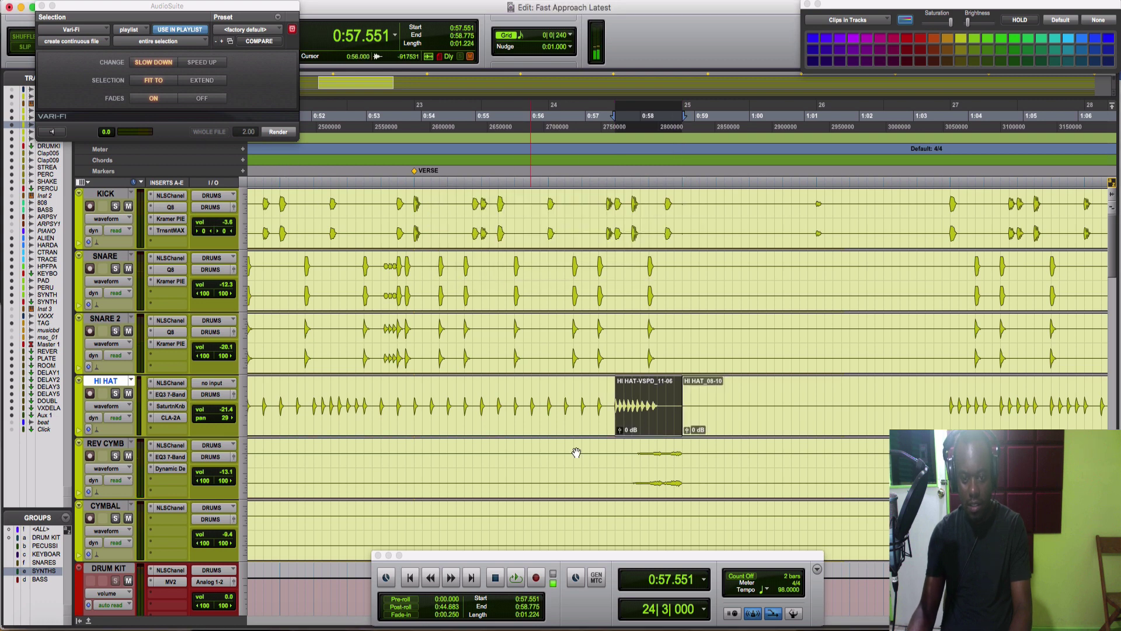
{"action": "left_click", "coordinate": [579, 396]}
{"action": "key", "text": "space"}
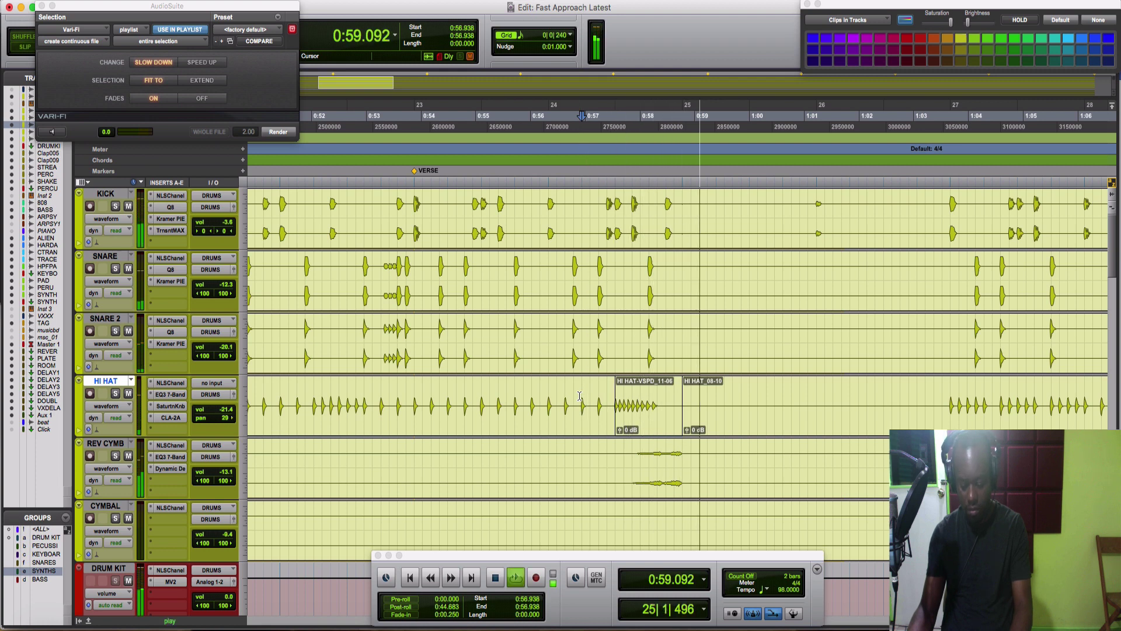
{"action": "key", "text": "space"}
{"action": "key", "text": "super+z"}
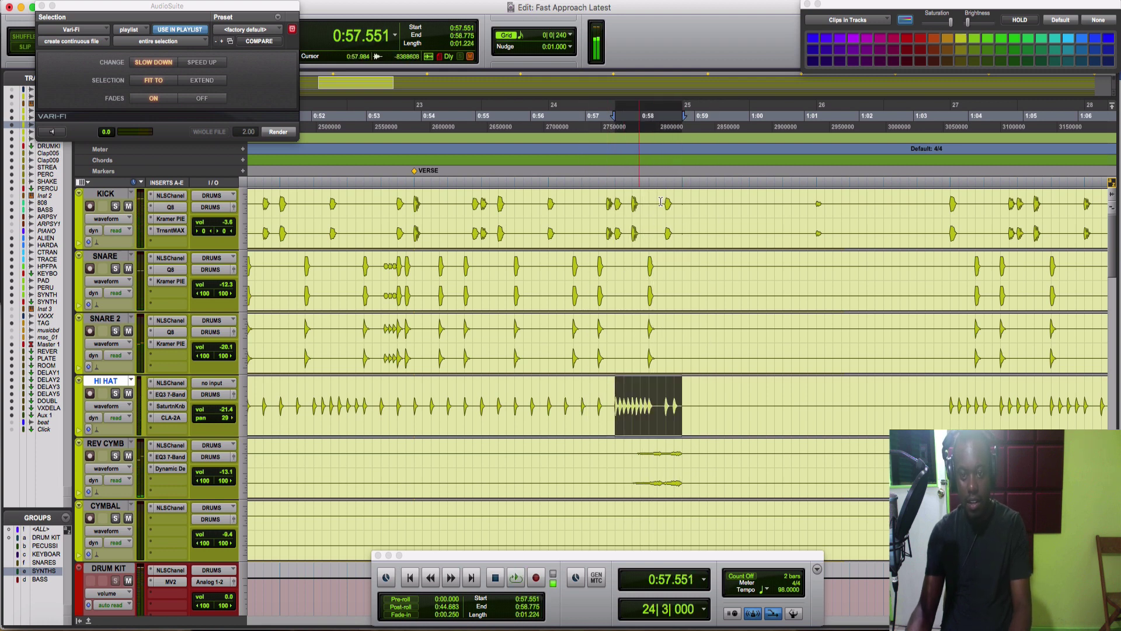
Step: Audition the verse from 24|2|000 while checking the bass and keyboard tracks around bar 26
{"action": "left_click", "coordinate": [683, 197]}
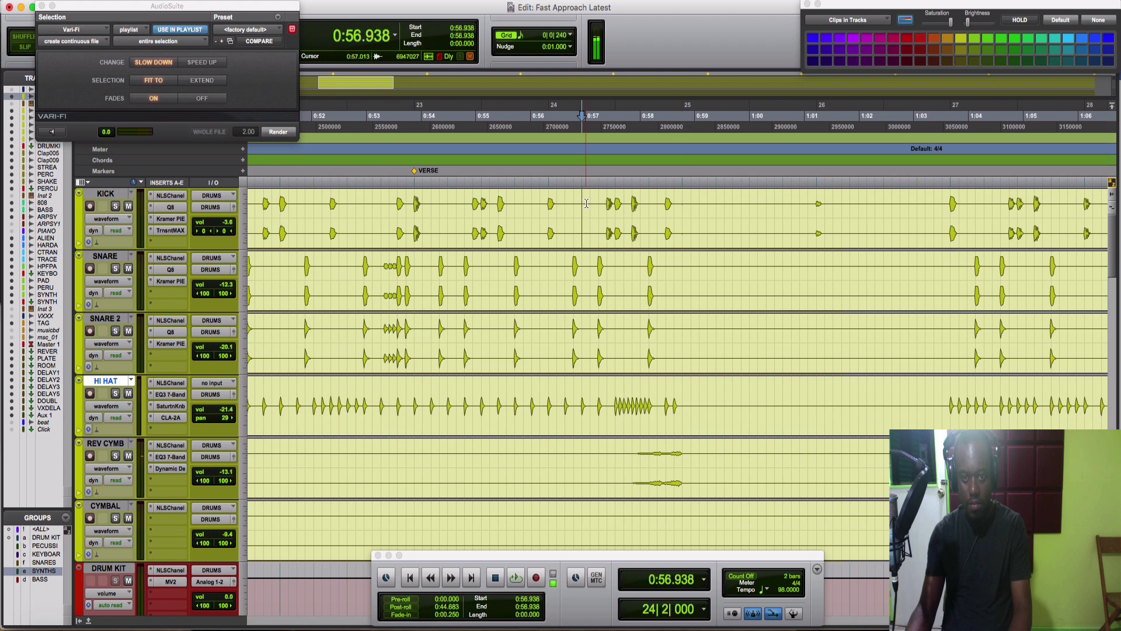
{"action": "key", "text": "space"}
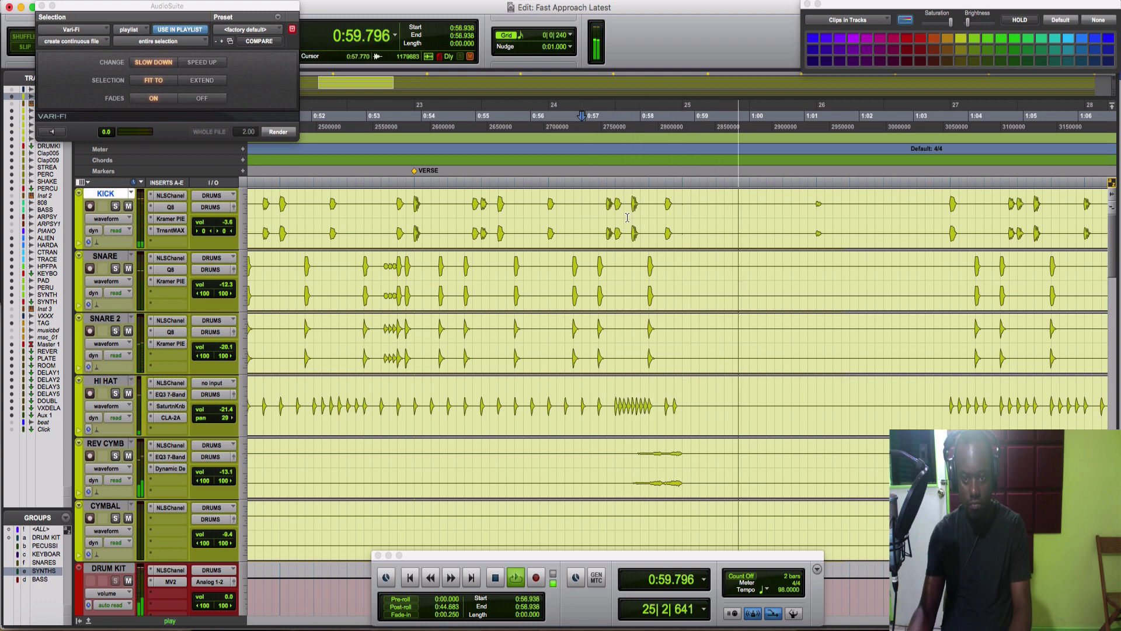
{"action": "key", "text": "space"}
{"action": "scroll", "coordinate": [628, 217], "scroll_direction": "down", "scroll_amount": 15}
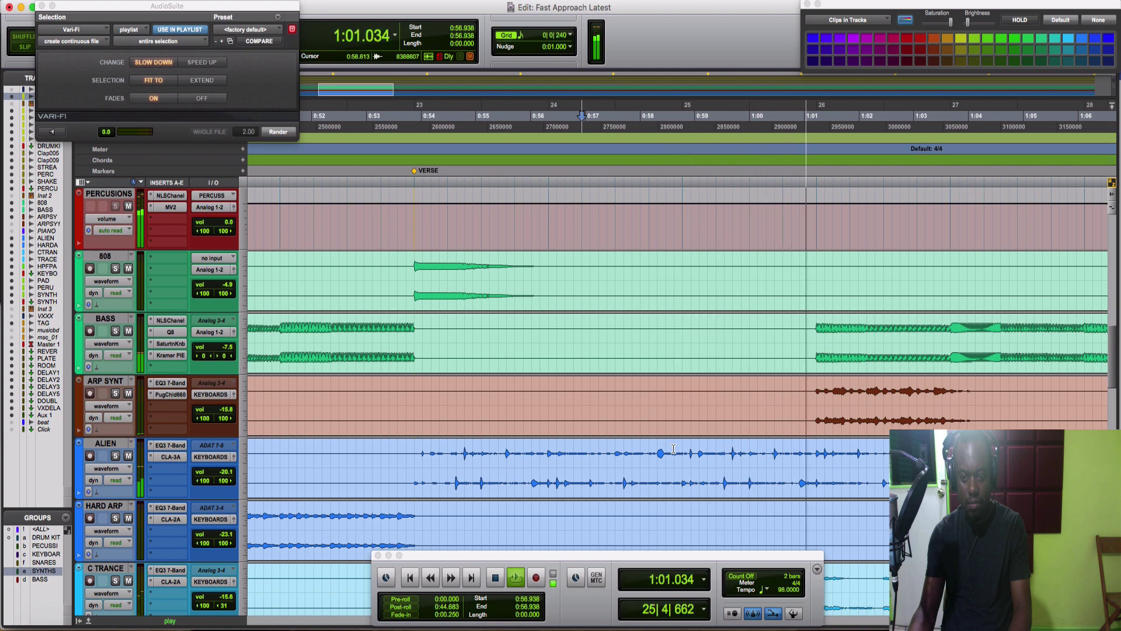
{"action": "scroll", "coordinate": [673, 449], "scroll_direction": "right", "scroll_amount": 5}
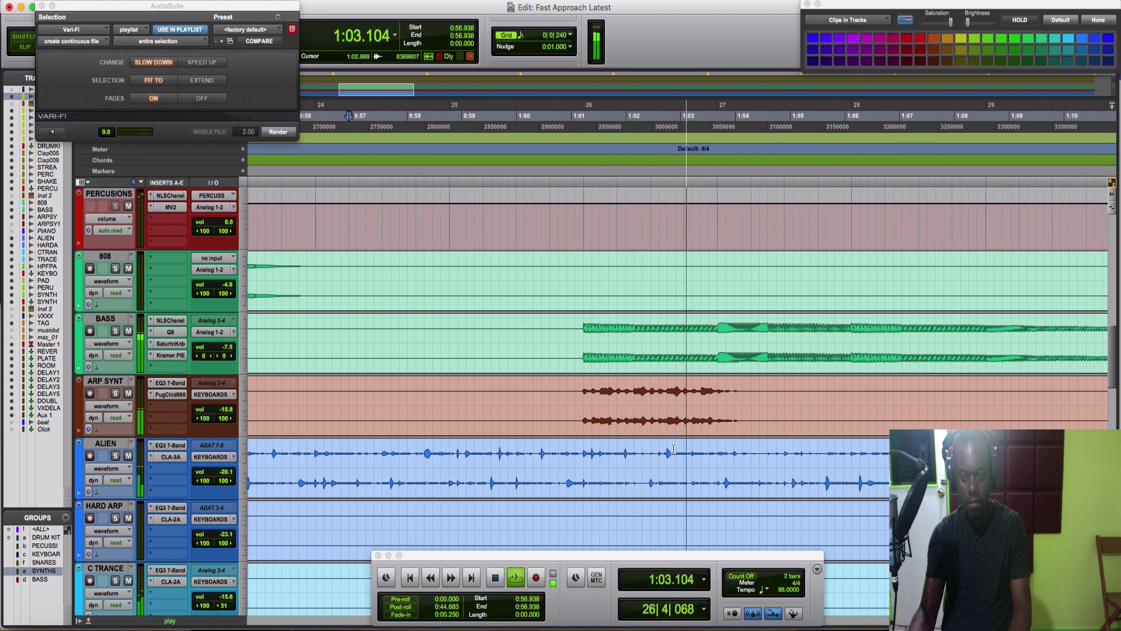
{"action": "key", "text": "space"}
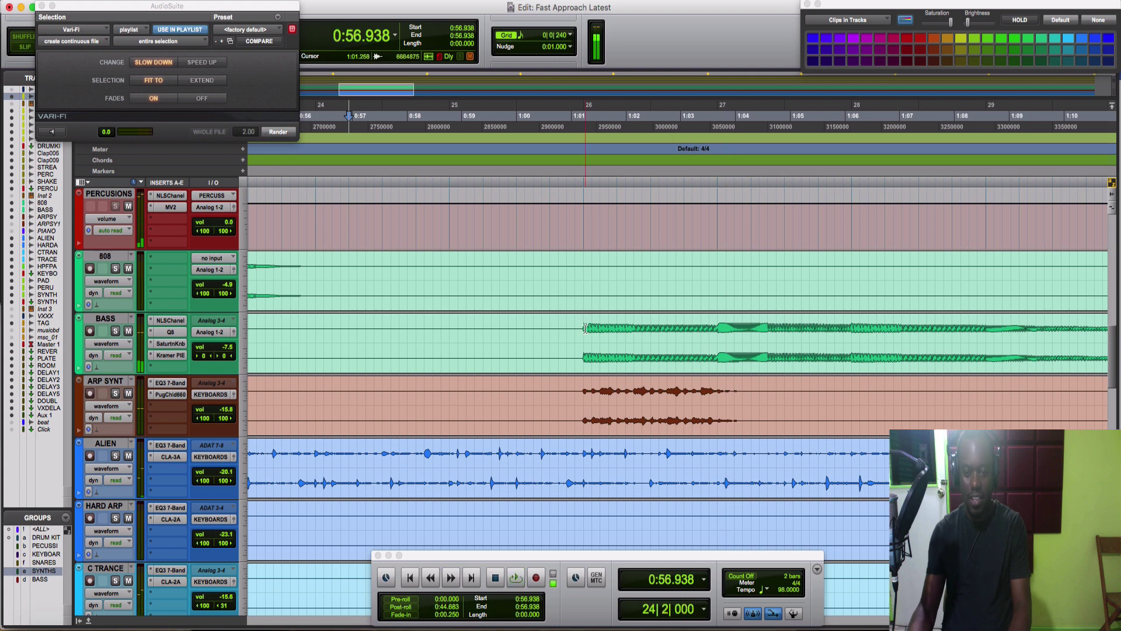
Step: Apply the Vari-Fi slow-down to BASS and ARP SYNT from 26|1|000 to 1:03.673, and audition from 25|3|240
{"action": "left_click_drag", "start_coordinate": [583, 350], "coordinate": [718, 350]}
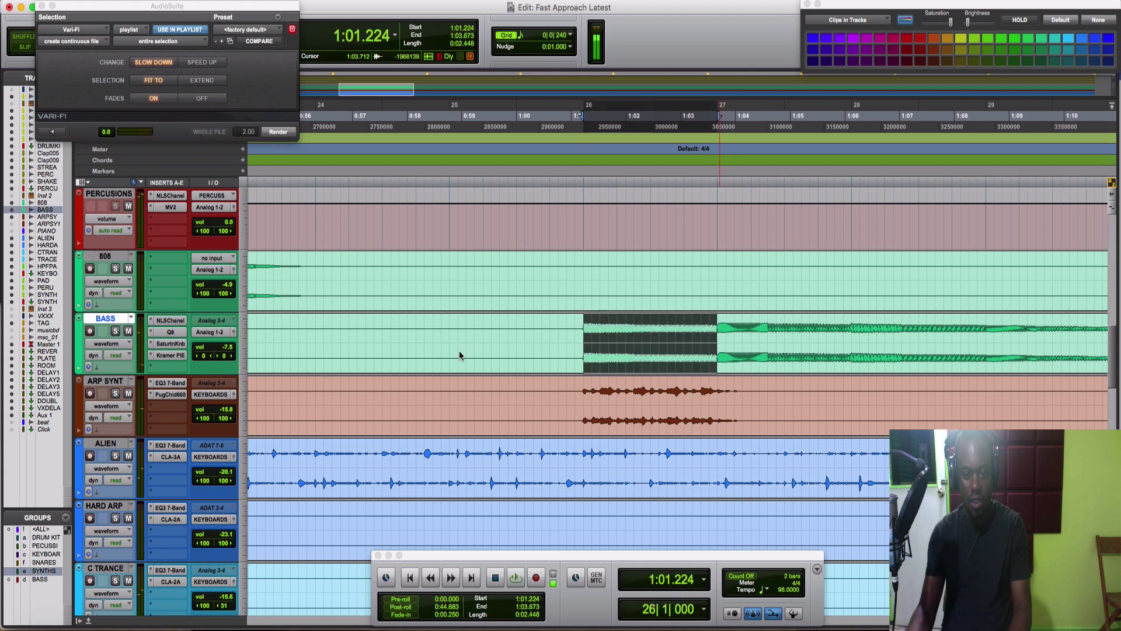
{"action": "left_click", "coordinate": [517, 330]}
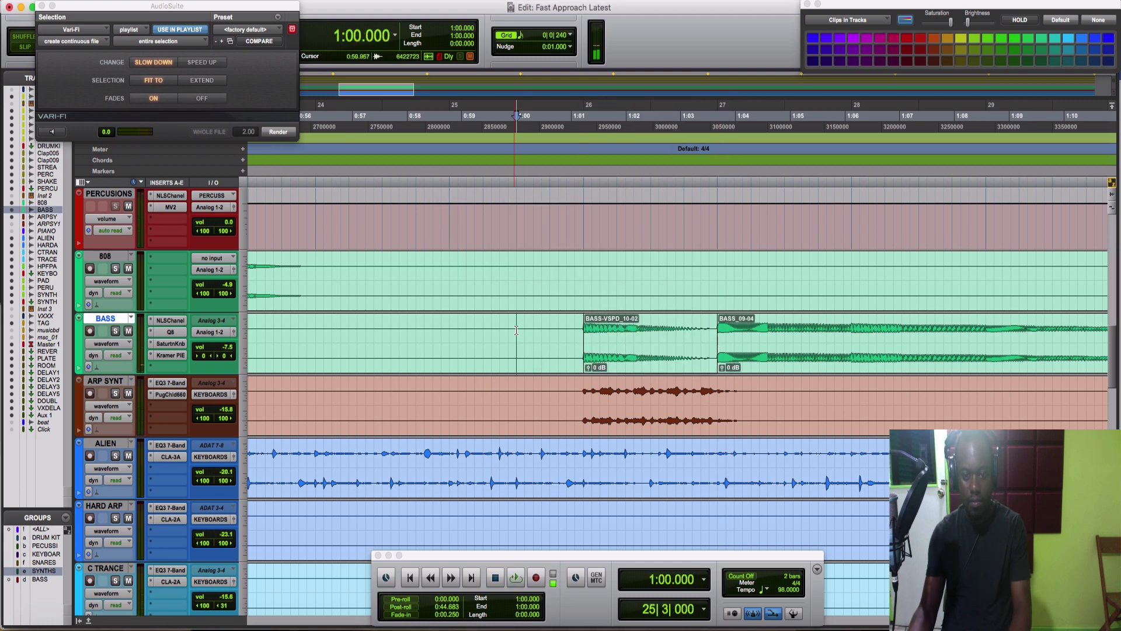
{"action": "left_click_drag", "start_coordinate": [584, 392], "coordinate": [697, 415]}
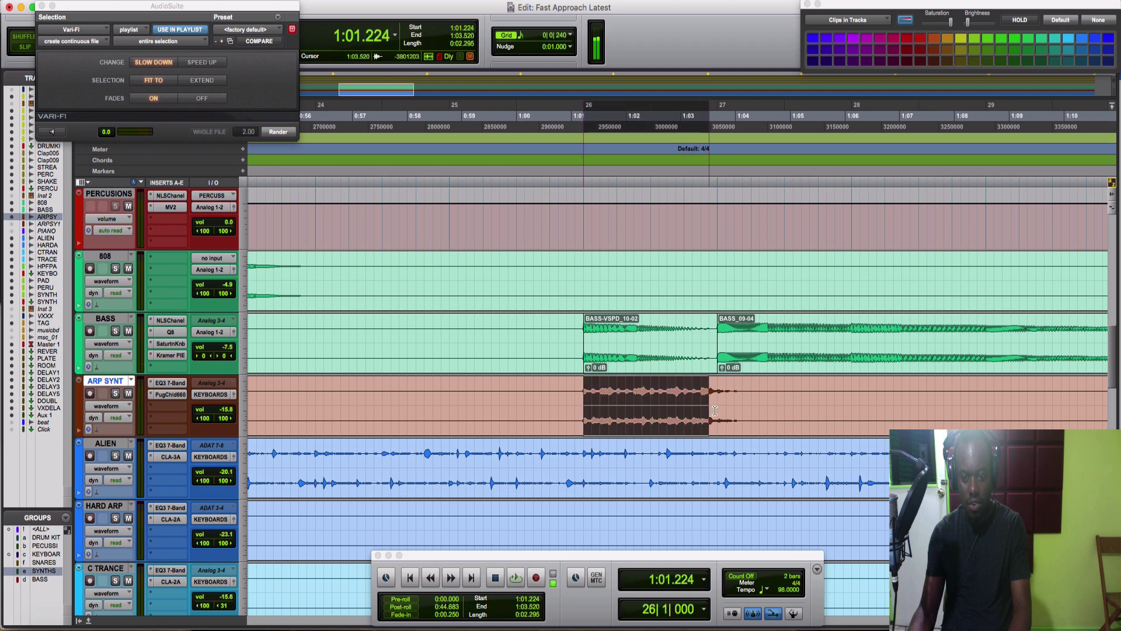
{"action": "left_click", "coordinate": [523, 395]}
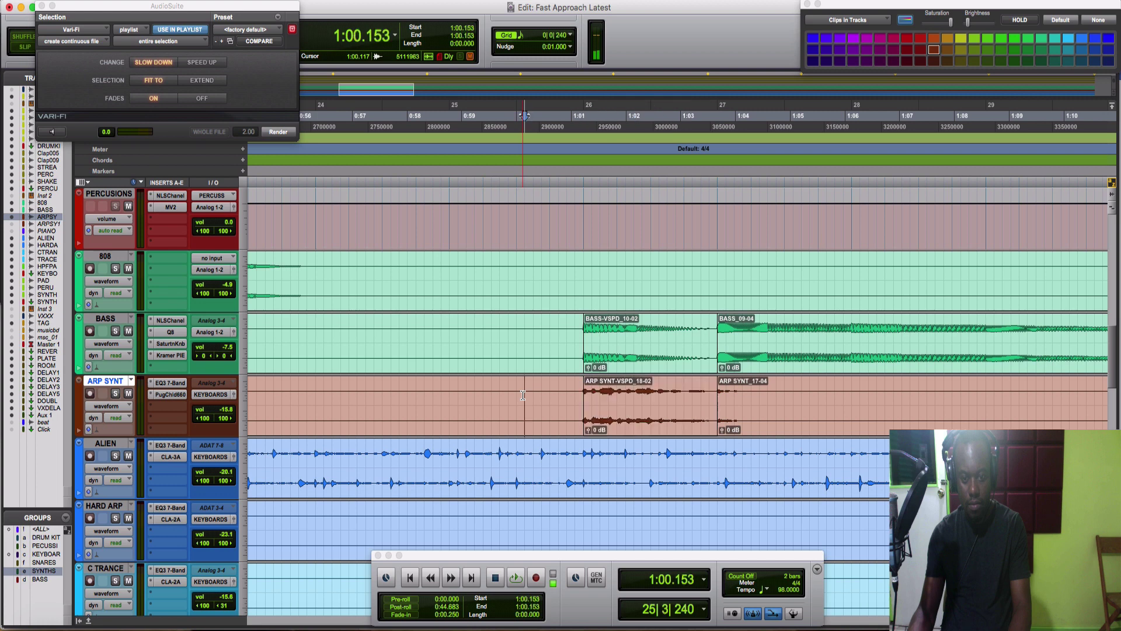
{"action": "key", "text": "space"}
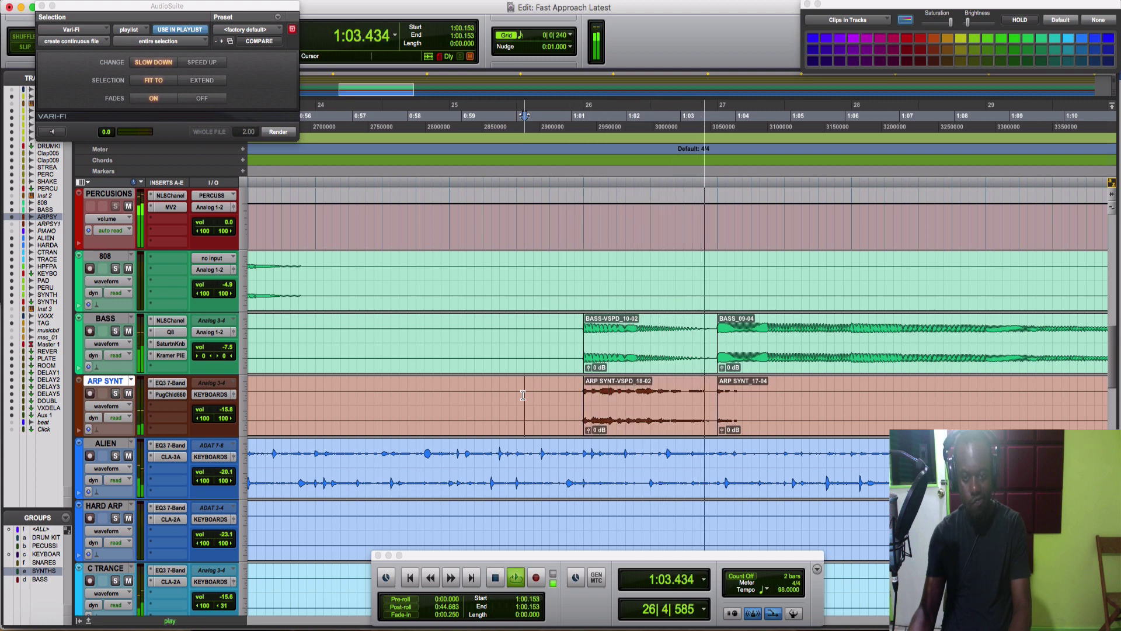
{"action": "key", "text": "space"}
Step: Apply the Vari-Fi slow-down to ALIEN from 26|1|000 to 1:03.673, and audition the change from 25|3|000
{"action": "left_click_drag", "start_coordinate": [586, 454], "coordinate": [721, 462]}
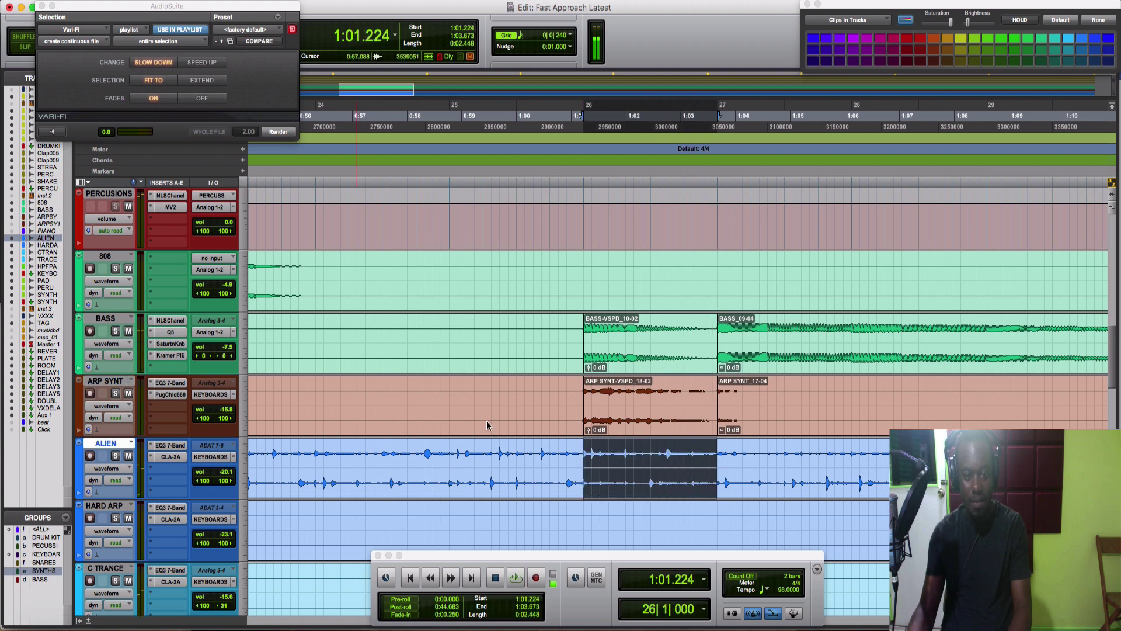
{"action": "left_click", "coordinate": [514, 385]}
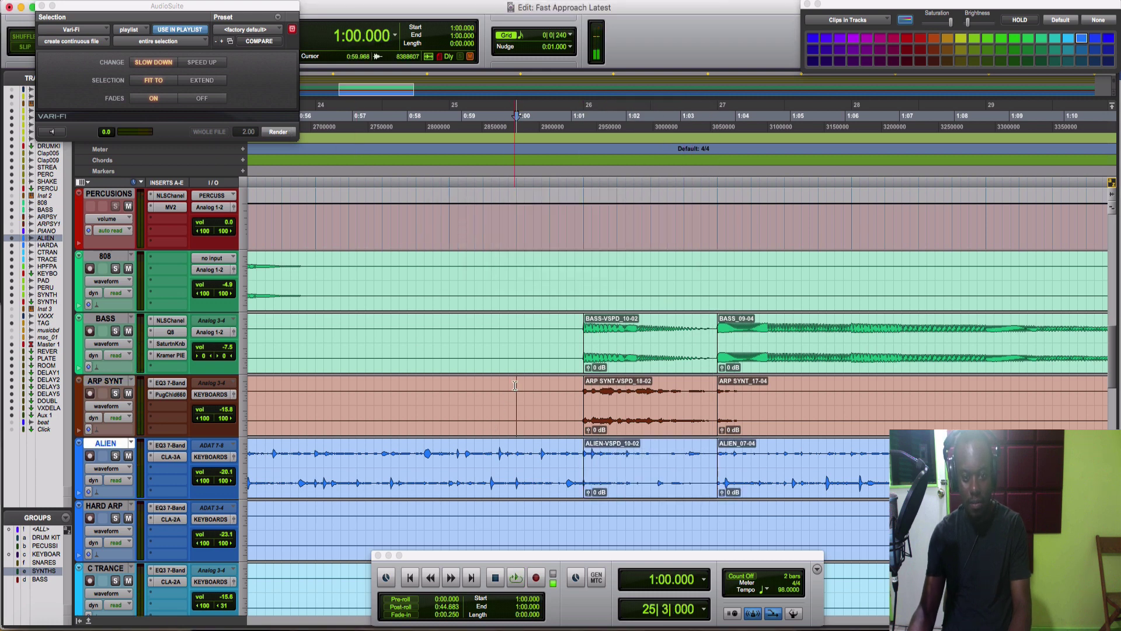
{"action": "scroll", "coordinate": [545, 395], "scroll_direction": "down", "scroll_amount": 1}
{"action": "key", "text": "space"}
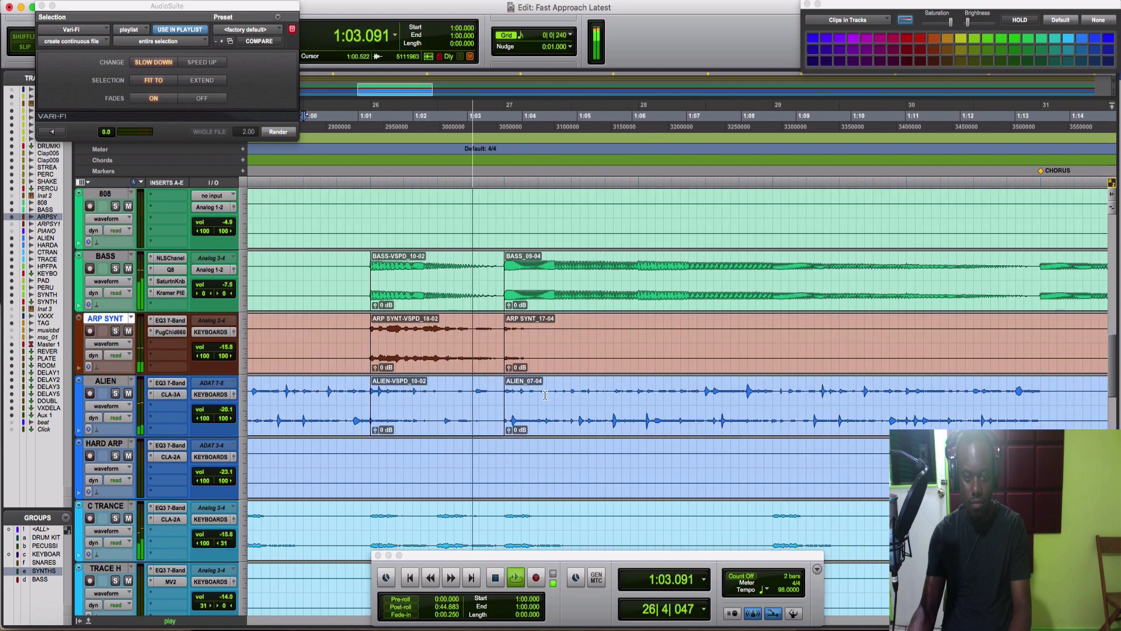
{"action": "scroll", "coordinate": [545, 395], "scroll_direction": "down", "scroll_amount": 3}
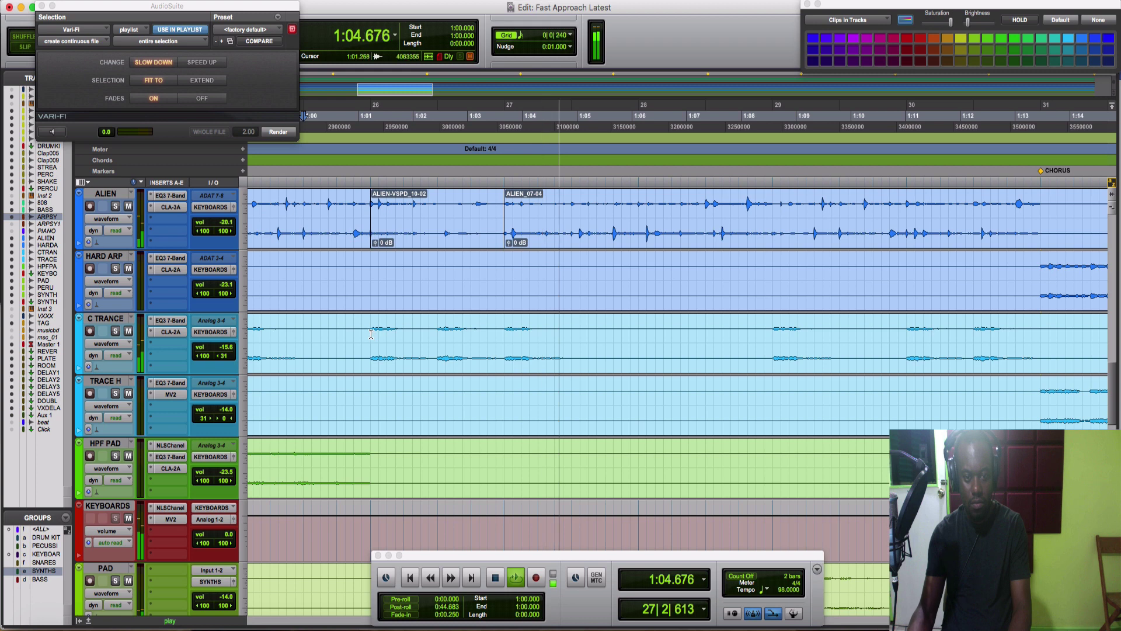
{"action": "key", "text": "space"}
Step: Apply the Vari-Fi slow-down to C TRANCE from 26|1|000 to 1:03.673, and audition from 25|1|000
{"action": "left_click_drag", "start_coordinate": [371, 345], "coordinate": [506, 361]}
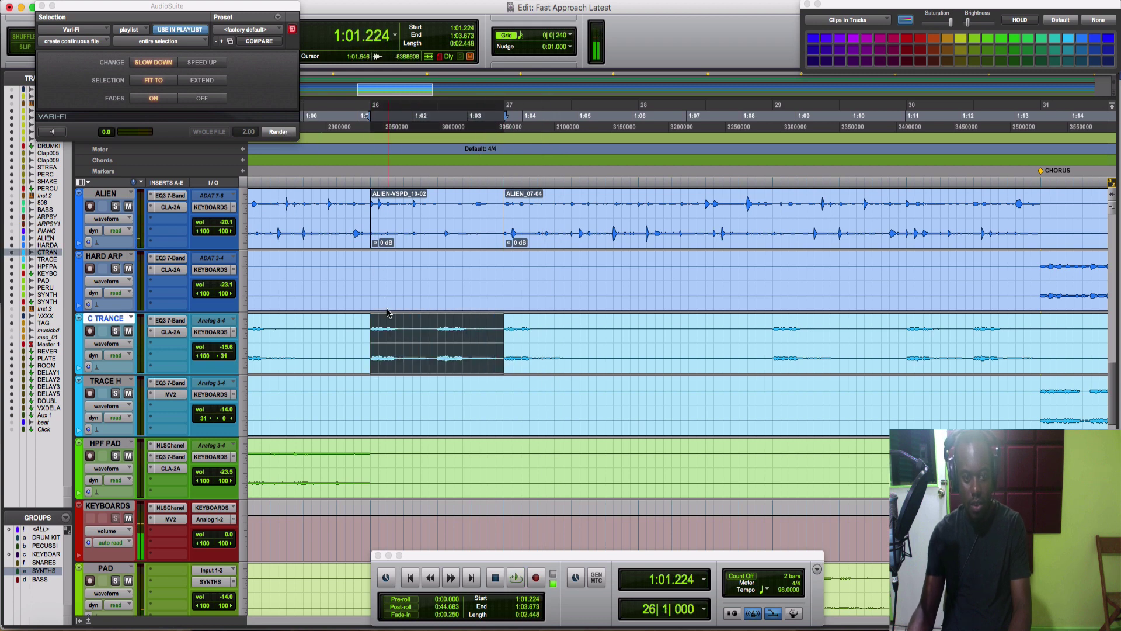
{"action": "scroll", "coordinate": [401, 320], "scroll_direction": "left", "scroll_amount": 5}
{"action": "scroll", "coordinate": [468, 330], "scroll_direction": "right", "scroll_amount": 1}
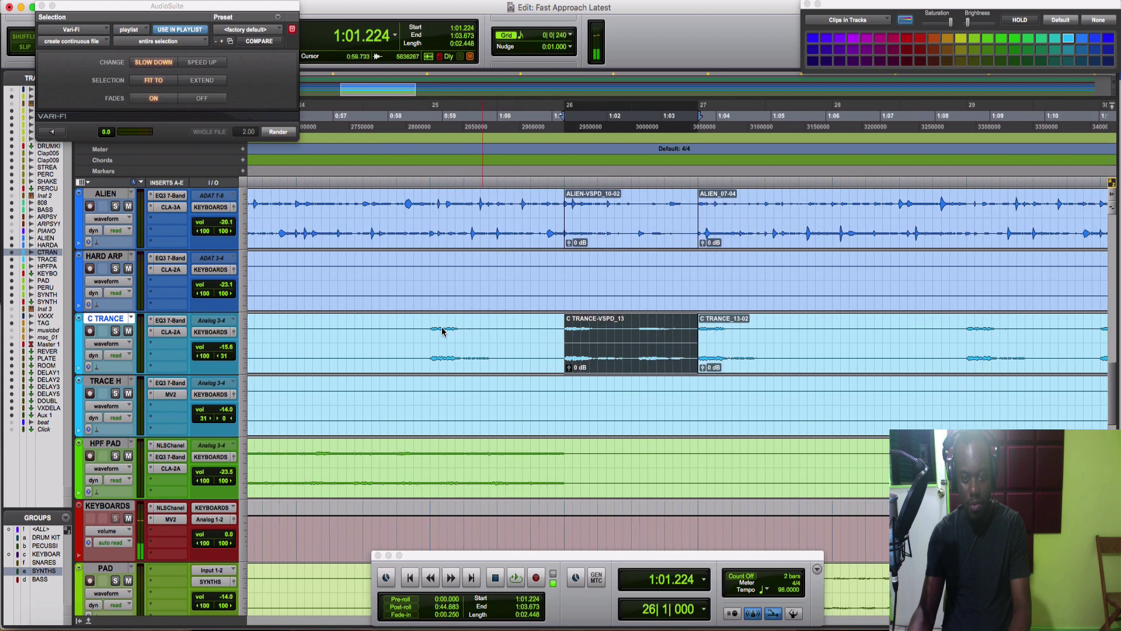
{"action": "left_click", "coordinate": [481, 331]}
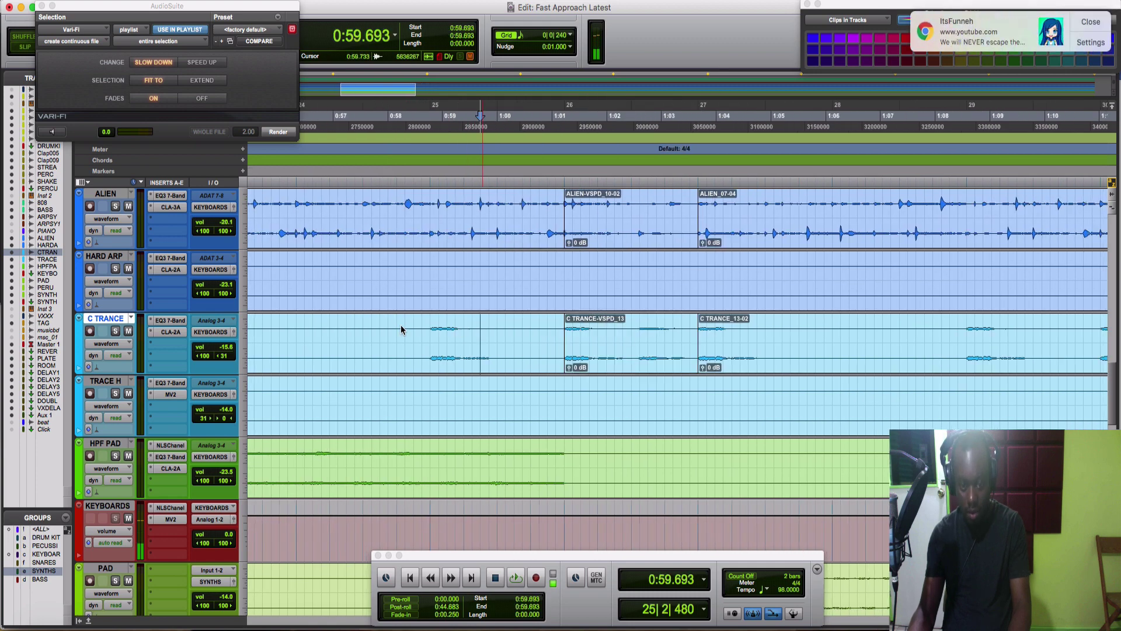
{"action": "left_click", "coordinate": [1087, 23]}
{"action": "key", "text": "space"}
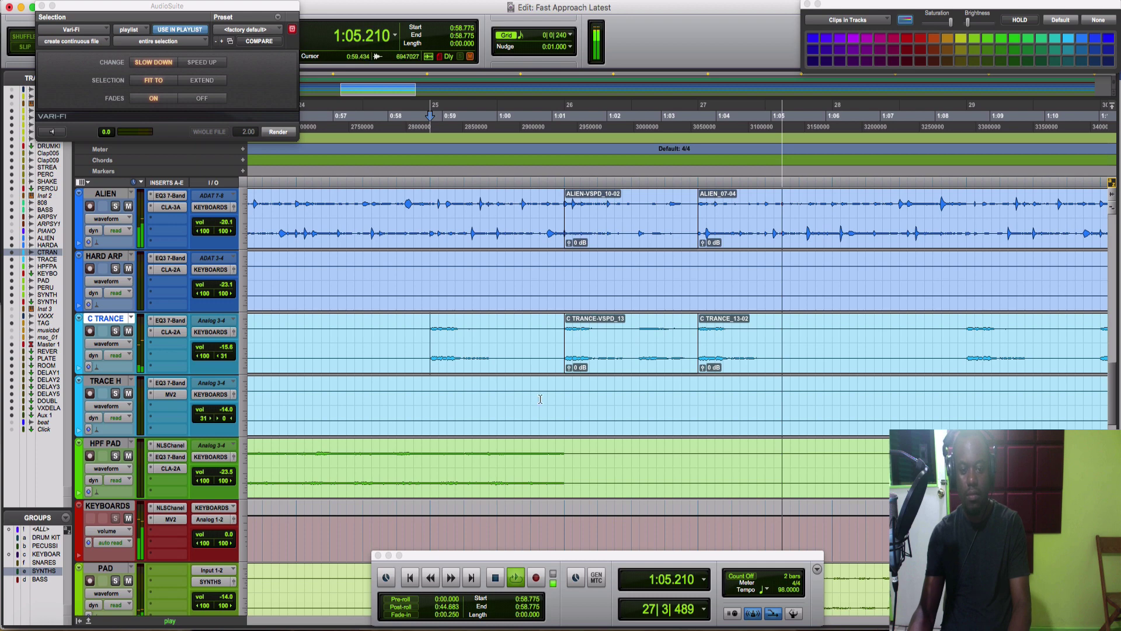
Step: Audition the combined slow-down again from 25|1|000 while checking the pad, synth, keyboard and bass tracks around bar 26
{"action": "key", "text": "space"}
{"action": "scroll", "coordinate": [601, 409], "scroll_direction": "down", "scroll_amount": 5}
{"action": "key", "text": "space"}
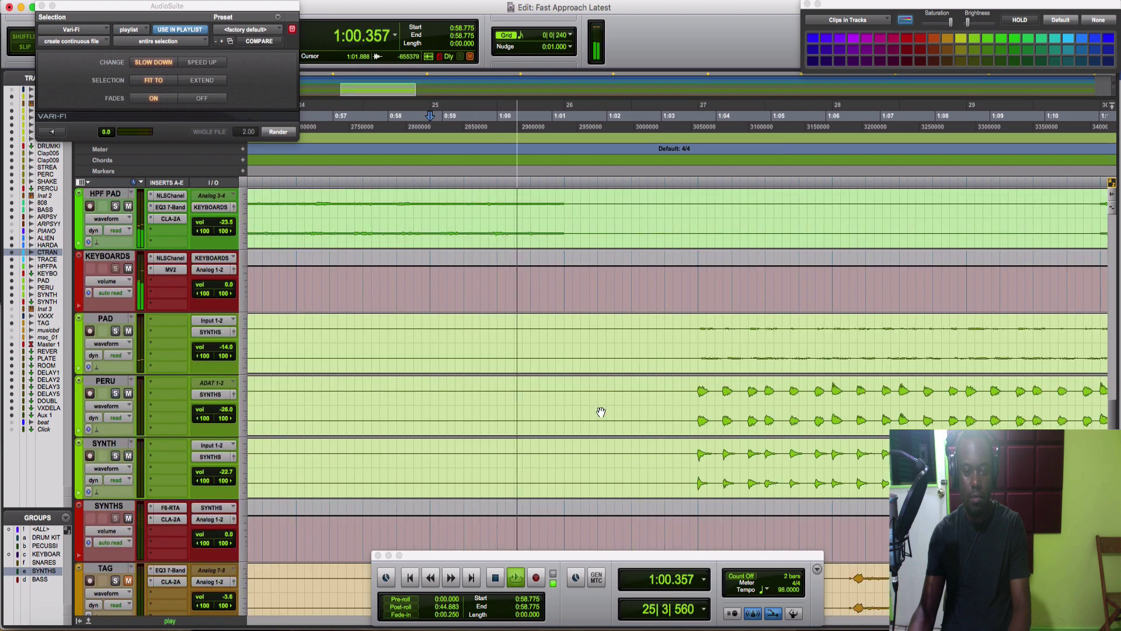
{"action": "scroll", "coordinate": [601, 412], "scroll_direction": "down", "scroll_amount": 2}
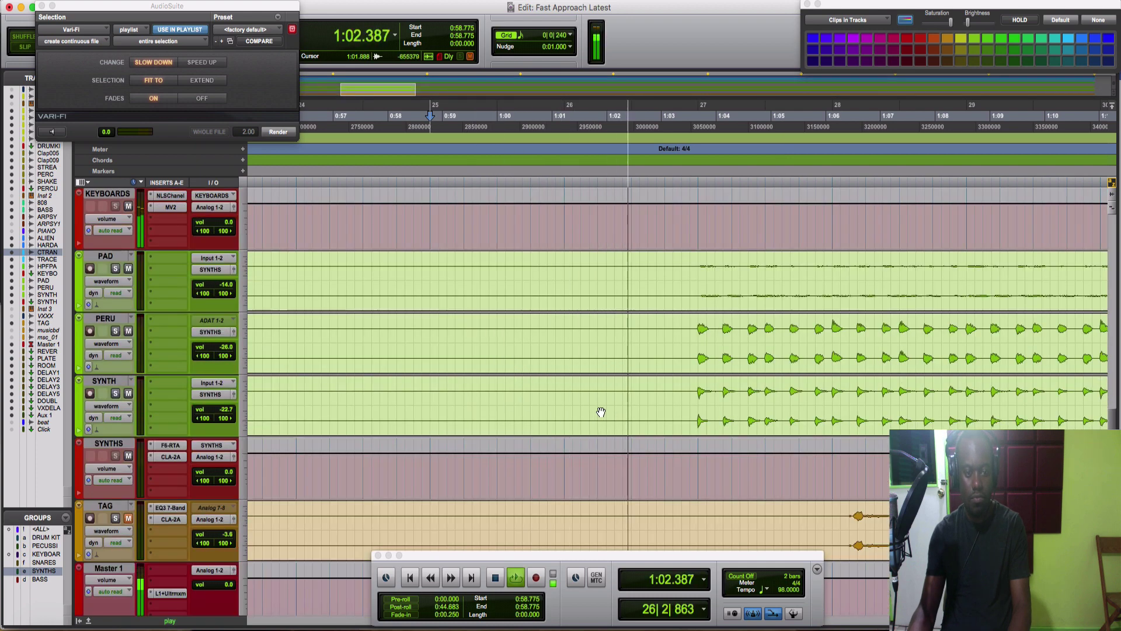
{"action": "scroll", "coordinate": [601, 412], "scroll_direction": "up", "scroll_amount": 5}
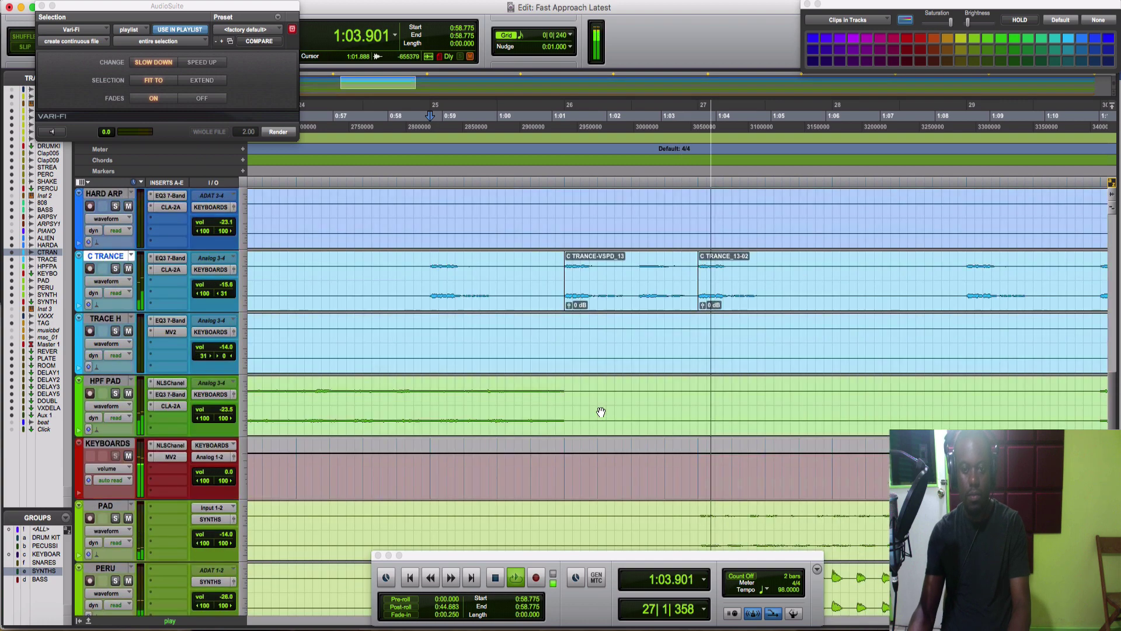
{"action": "scroll", "coordinate": [601, 412], "scroll_direction": "up", "scroll_amount": 4}
{"action": "key", "text": "space"}
{"action": "key", "text": "space"}
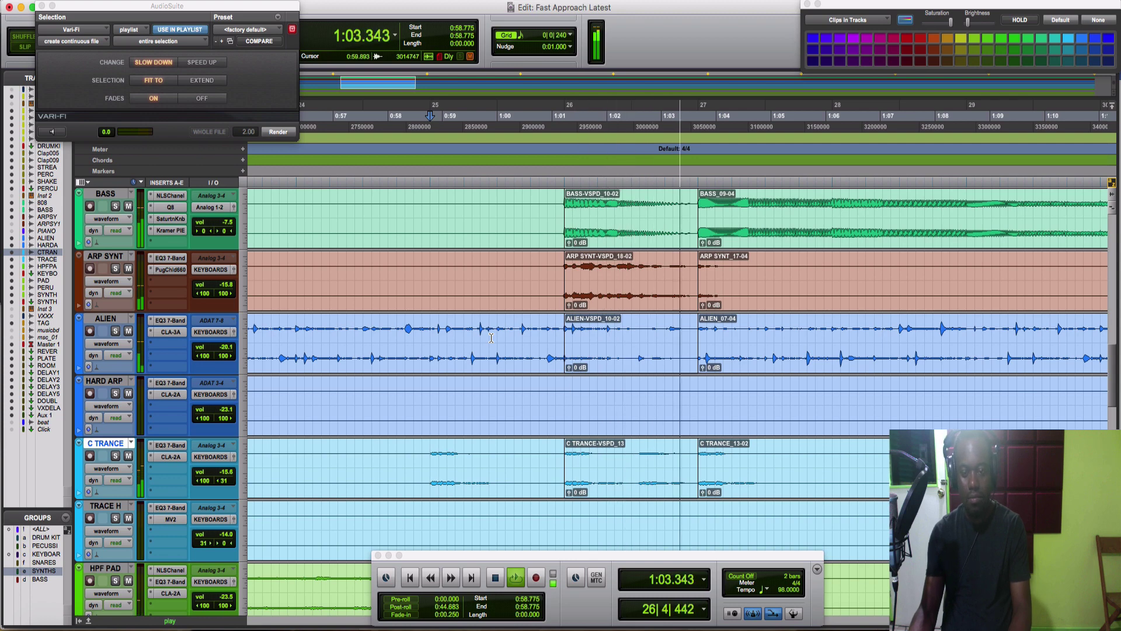
{"action": "scroll", "coordinate": [491, 337], "scroll_direction": "up", "scroll_amount": 3}
{"action": "key", "text": "space"}
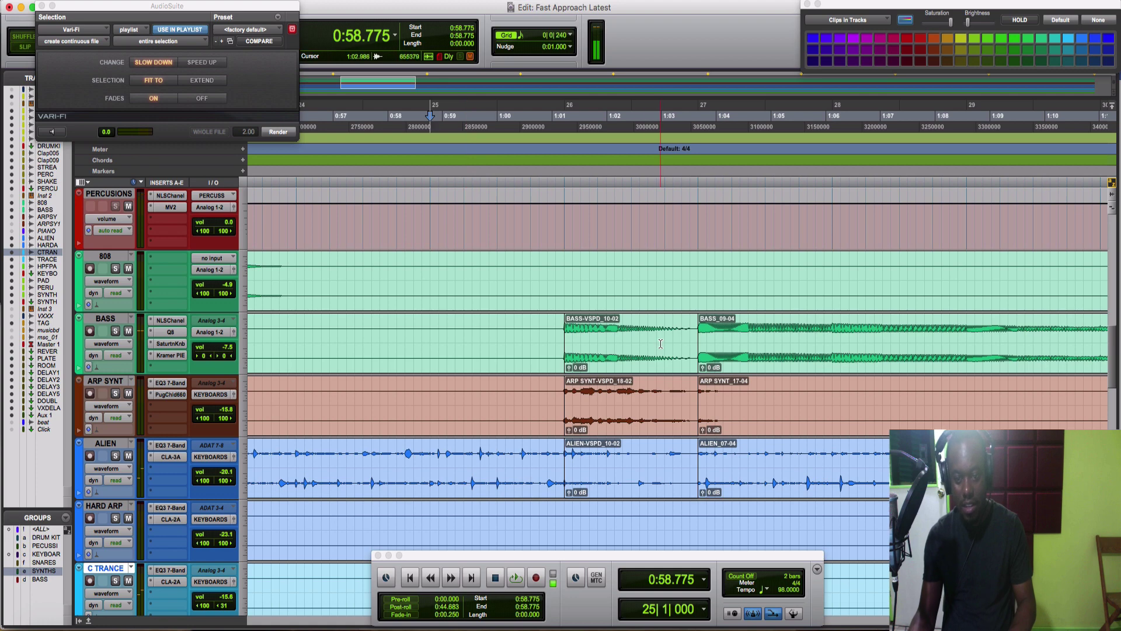
Step: Undo the Vari-Fi slow-downs at bar 26 on C TRANCE, ALIEN, ARP SYNT and BASS
{"action": "key", "text": "super+z"}
{"action": "key", "text": "super+z"}
{"action": "key", "text": "super+z"}
{"action": "key", "text": "super+z"}
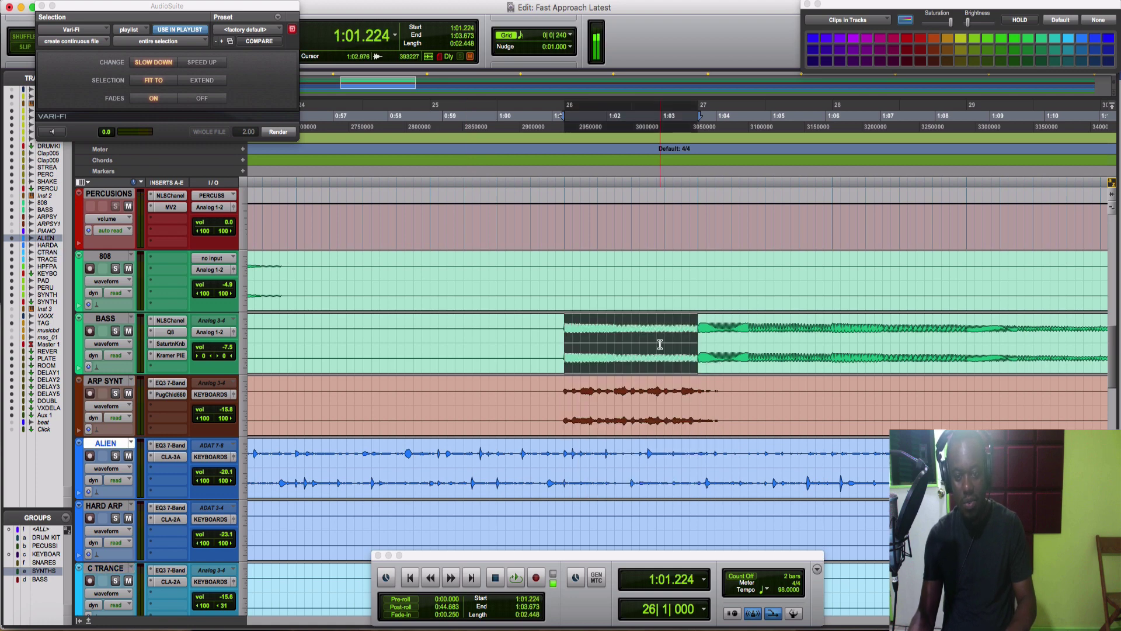
{"action": "key", "text": "super+z"}
Step: Select BASS, ARP SYNT and ALIEN together from 26|1|000 to 1:02.448 for the Vari-Fi slow-down
{"action": "scroll", "coordinate": [660, 345], "scroll_direction": "up", "scroll_amount": 8}
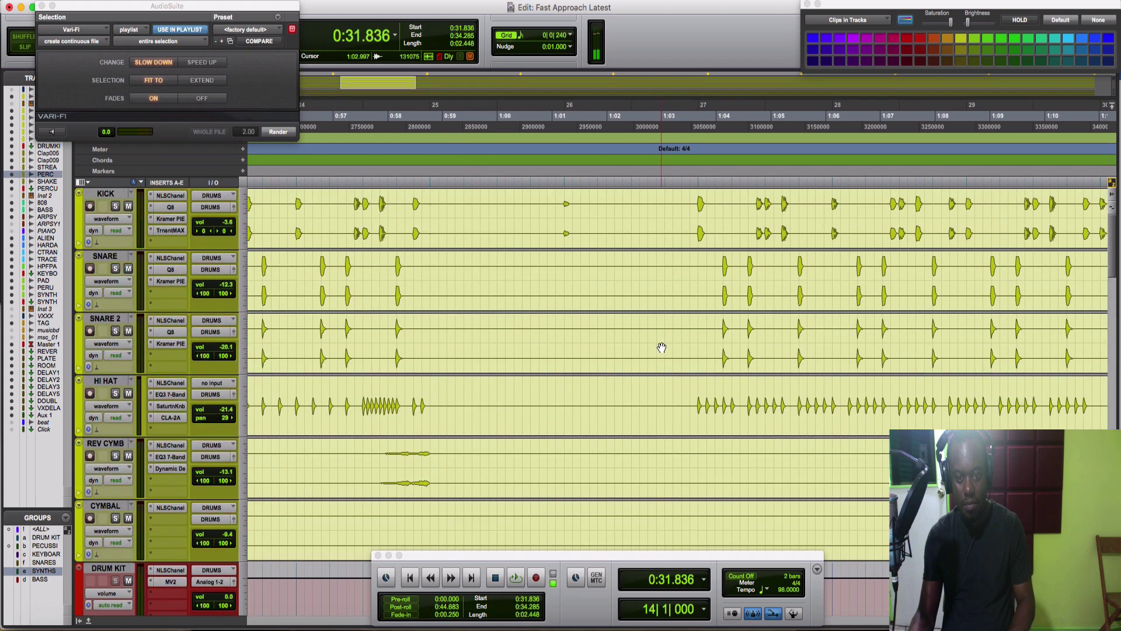
{"action": "scroll", "coordinate": [662, 346], "scroll_direction": "down", "scroll_amount": 10}
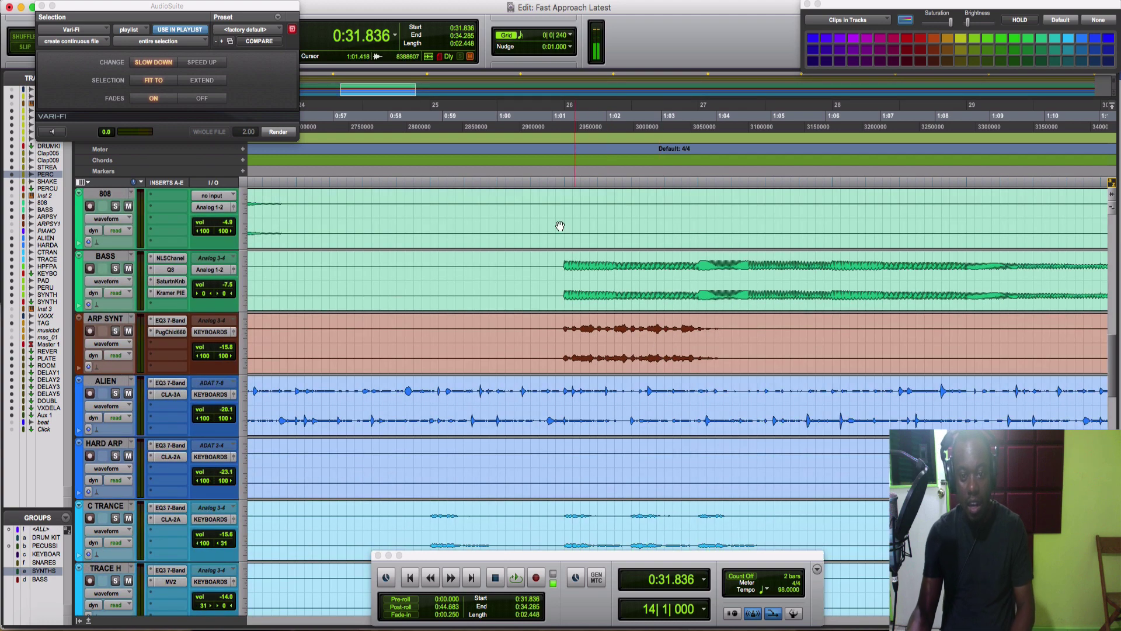
{"action": "left_click_drag", "start_coordinate": [565, 269], "coordinate": [635, 404]}
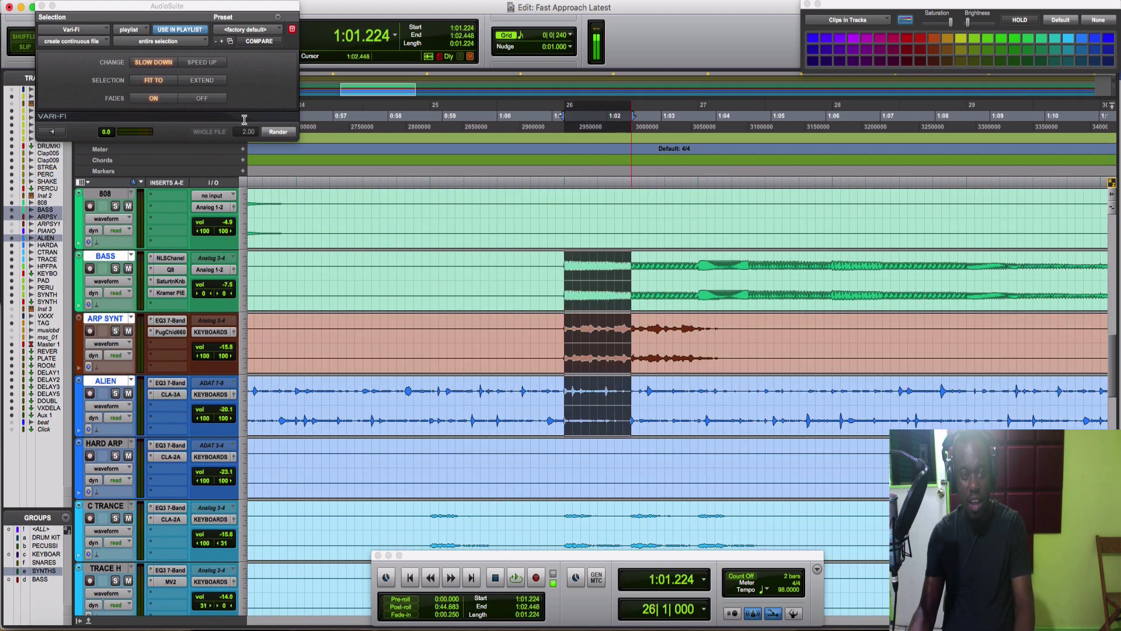
Step: Render the Vari-Fi slow-down, fitted to the selection, over the first half of bar 26 on BASS, ARP SYNT, ALIEN and C TRANCE
{"action": "left_click", "coordinate": [275, 133]}
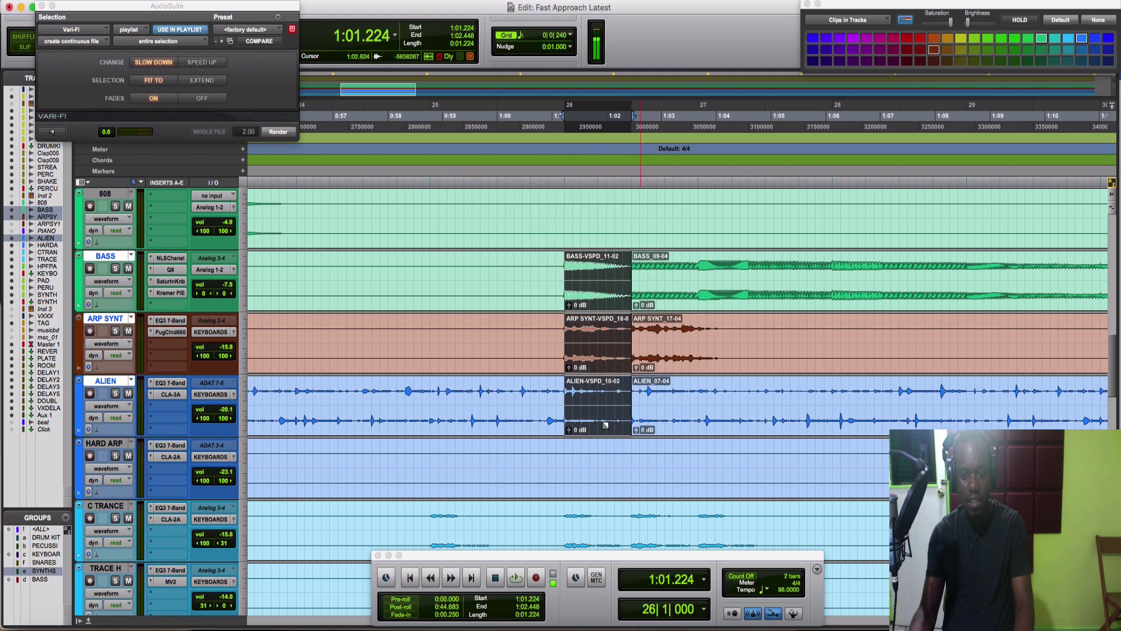
{"action": "scroll", "coordinate": [593, 367], "scroll_direction": "down", "scroll_amount": 3}
{"action": "left_click_drag", "start_coordinate": [561, 325], "coordinate": [627, 347]}
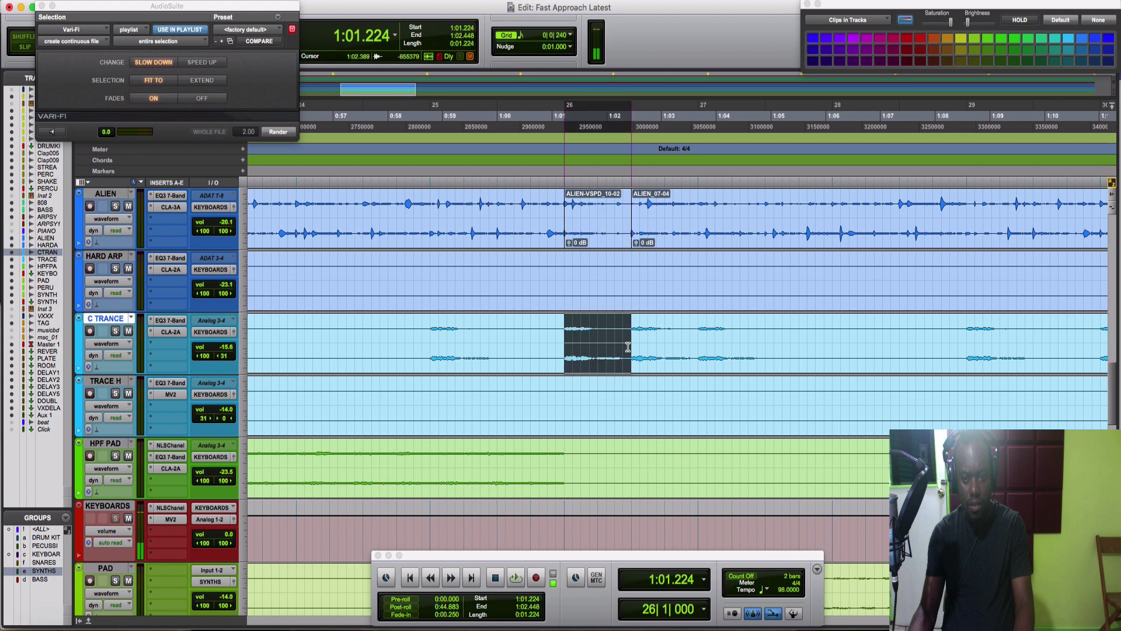
{"action": "left_click", "coordinate": [278, 132]}
{"action": "scroll", "coordinate": [624, 239], "scroll_direction": "up", "scroll_amount": 3}
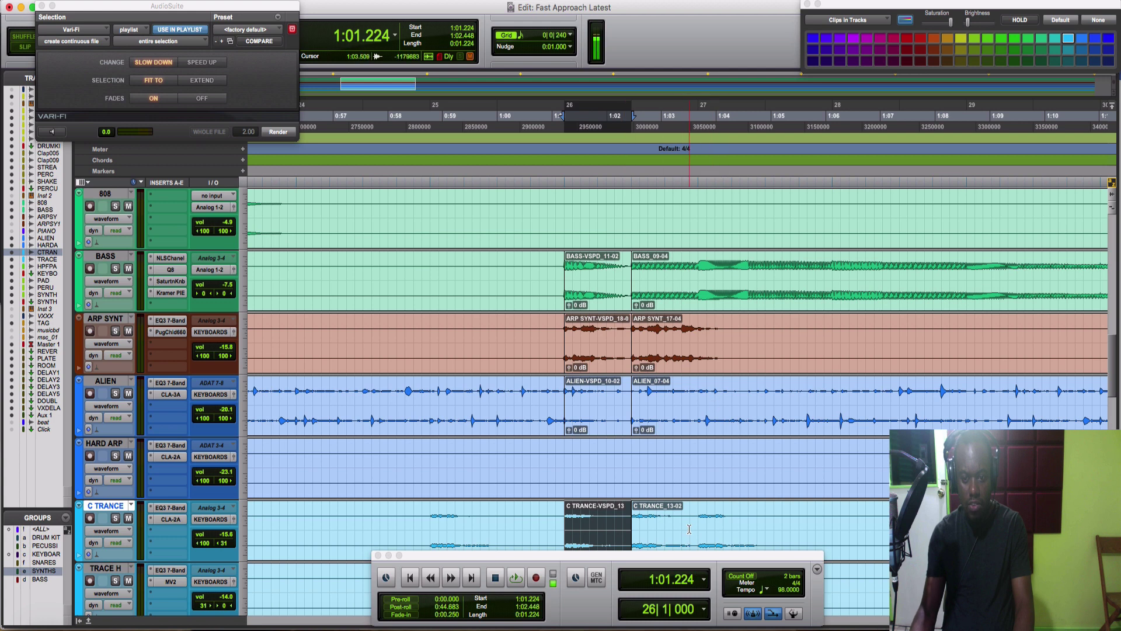
Step: Try a Vari-Fi Speed Up render, fitted to the second half of bar 26, on the tracks from BASS through C TRANCE
{"action": "left_click_drag", "start_coordinate": [699, 519], "coordinate": [632, 268]}
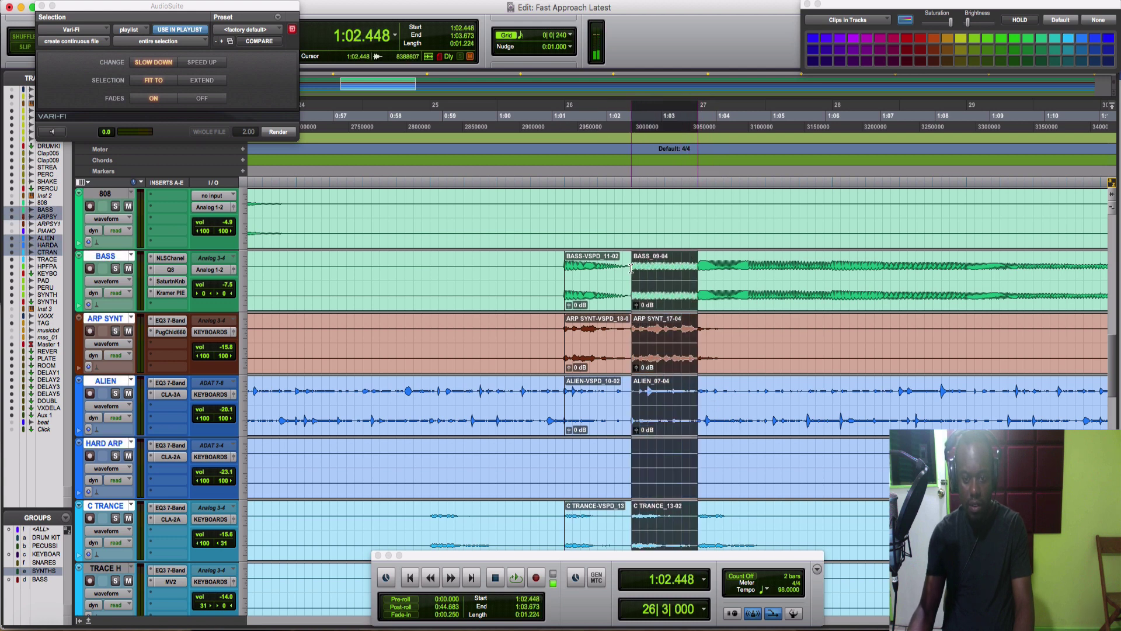
{"action": "left_click", "coordinate": [204, 63]}
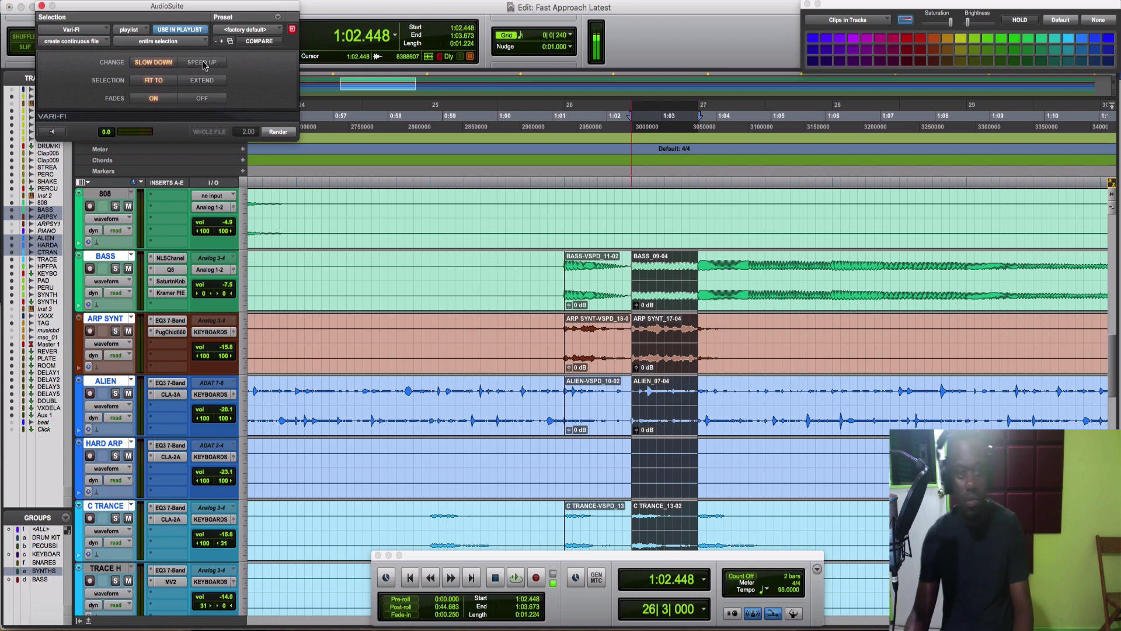
{"action": "left_click", "coordinate": [278, 133]}
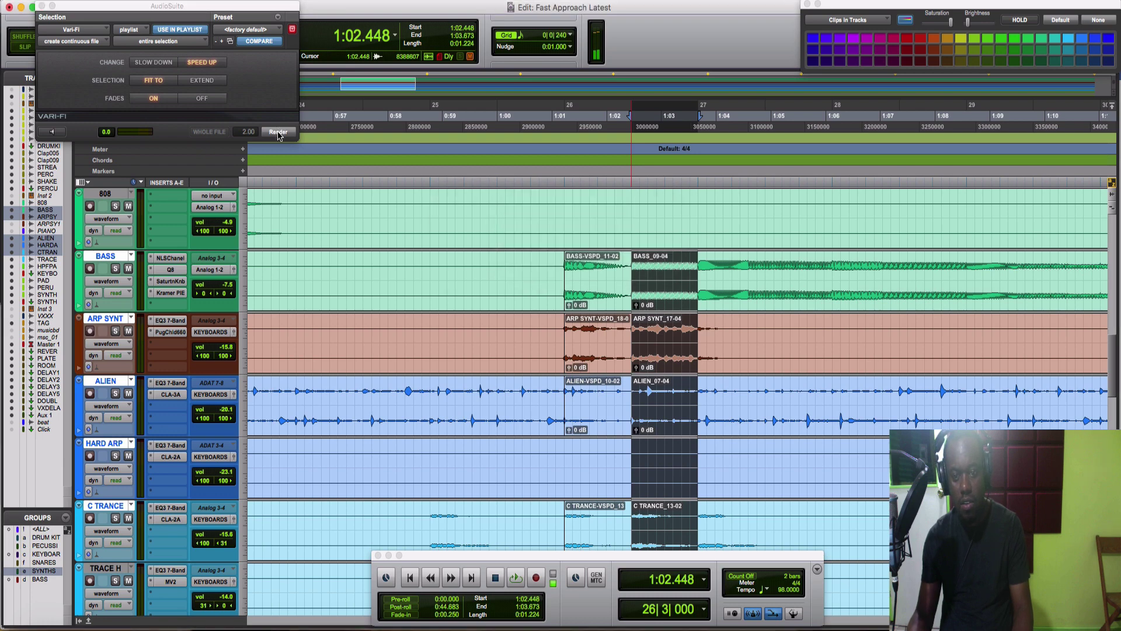
Step: Play the slow-down and speed-up transition repeatedly from 1:00.765, shortly before bar 26
{"action": "left_click", "coordinate": [538, 261]}
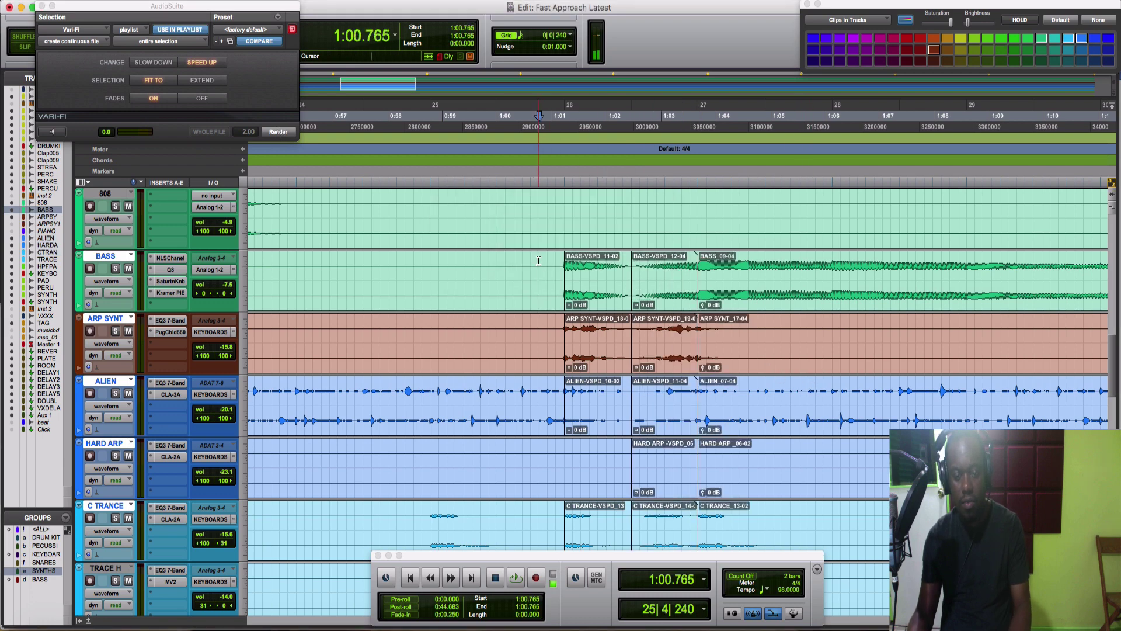
{"action": "key", "text": "space"}
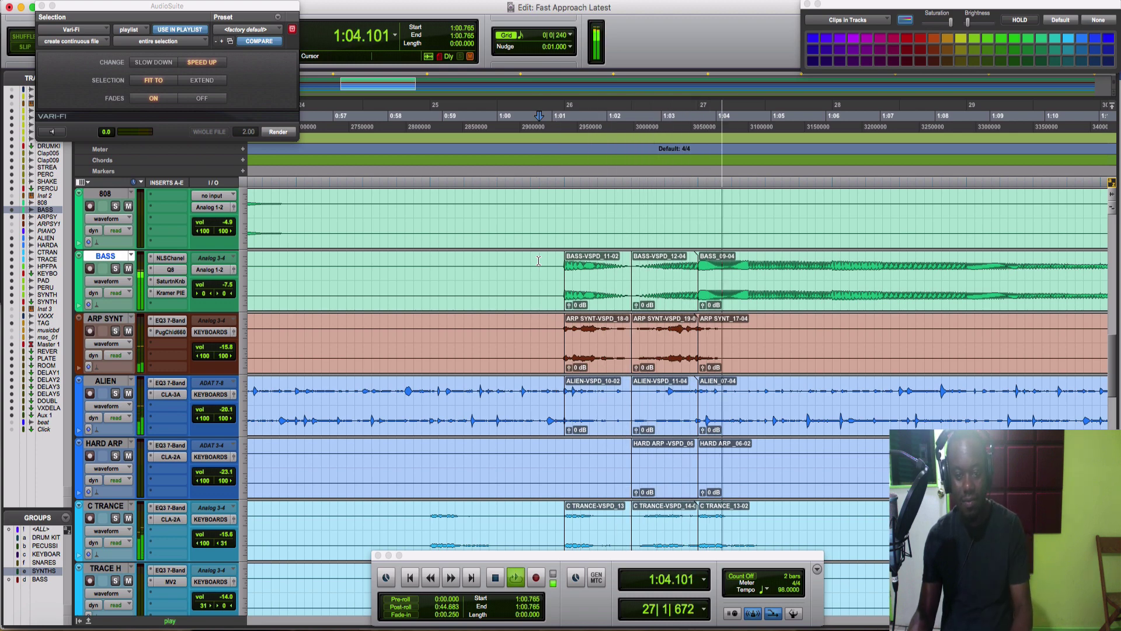
{"action": "key", "text": "space"}
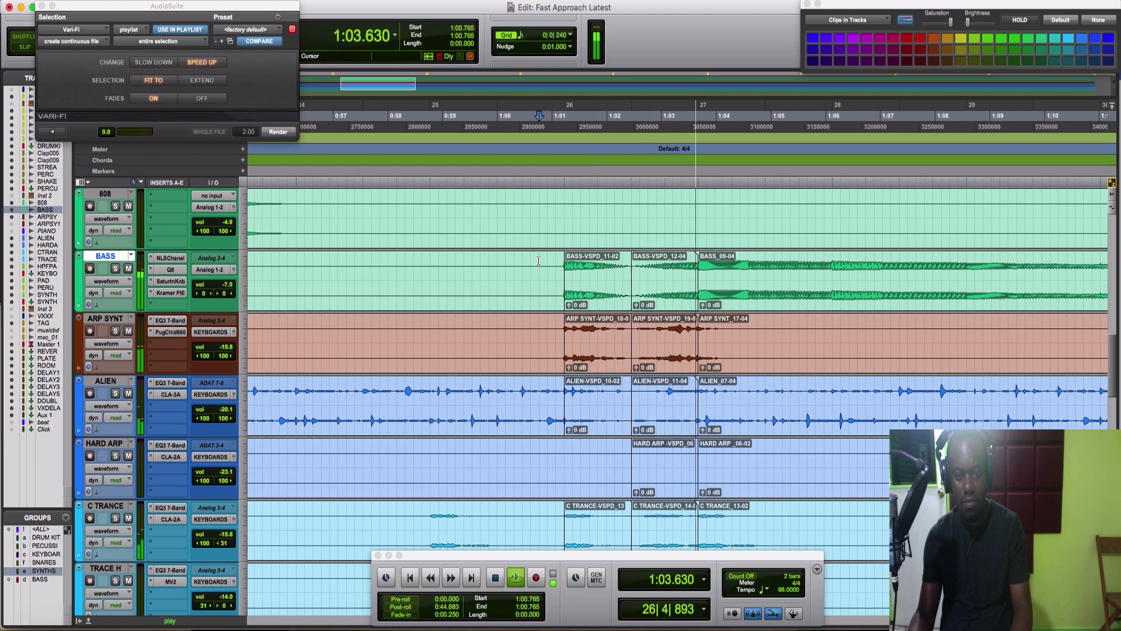
{"action": "key", "text": "space"}
{"action": "key", "text": "space"}
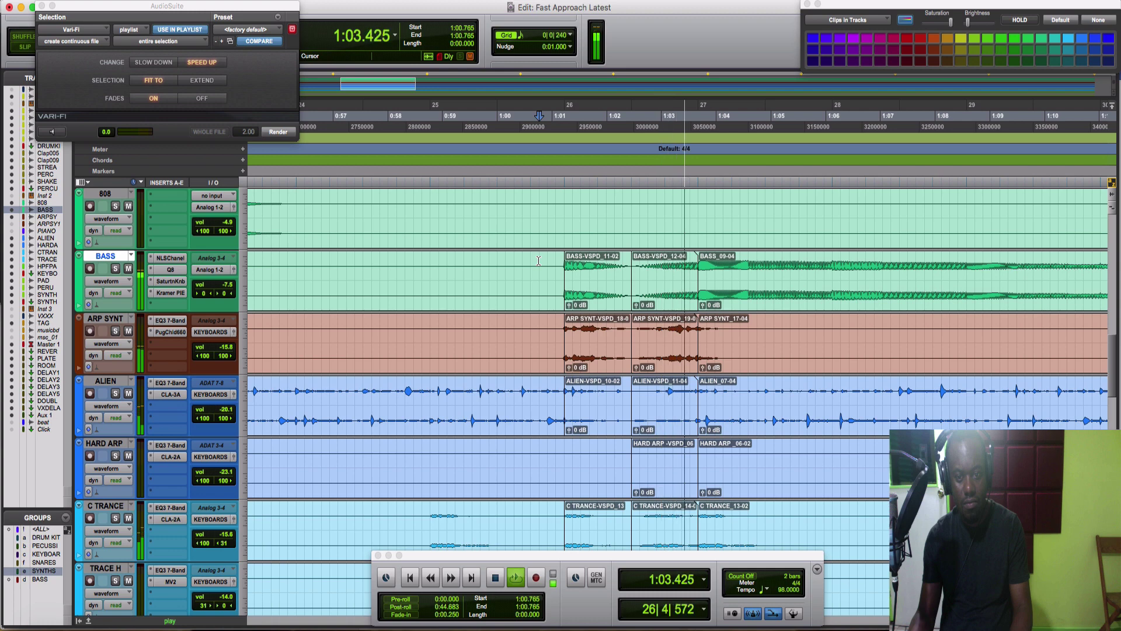
{"action": "key", "text": "space"}
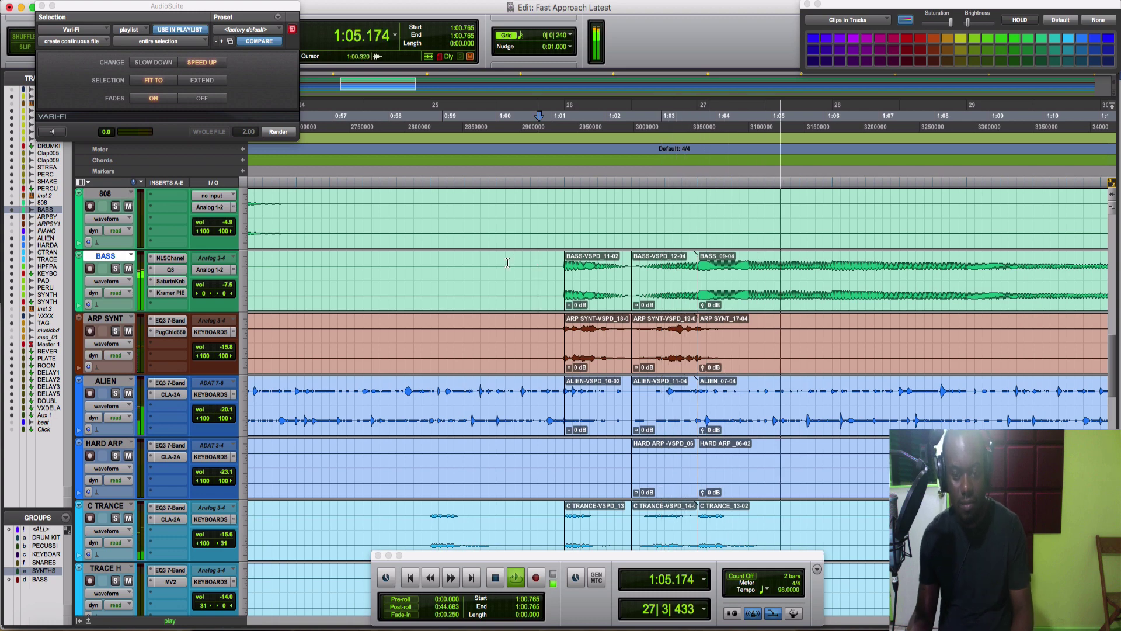
{"action": "key", "text": "space"}
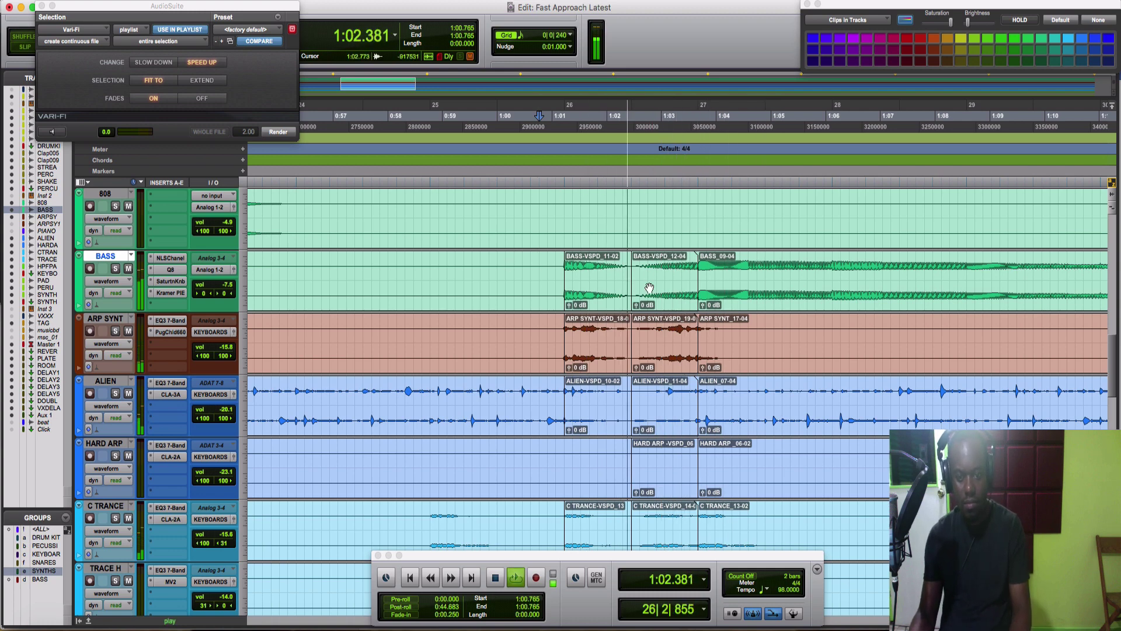
Step: Audition the transition with a longer lead-in by playing repeatedly from 0:59.387, bar 25 beat 2
{"action": "left_click", "coordinate": [411, 269]}
{"action": "key", "text": "space"}
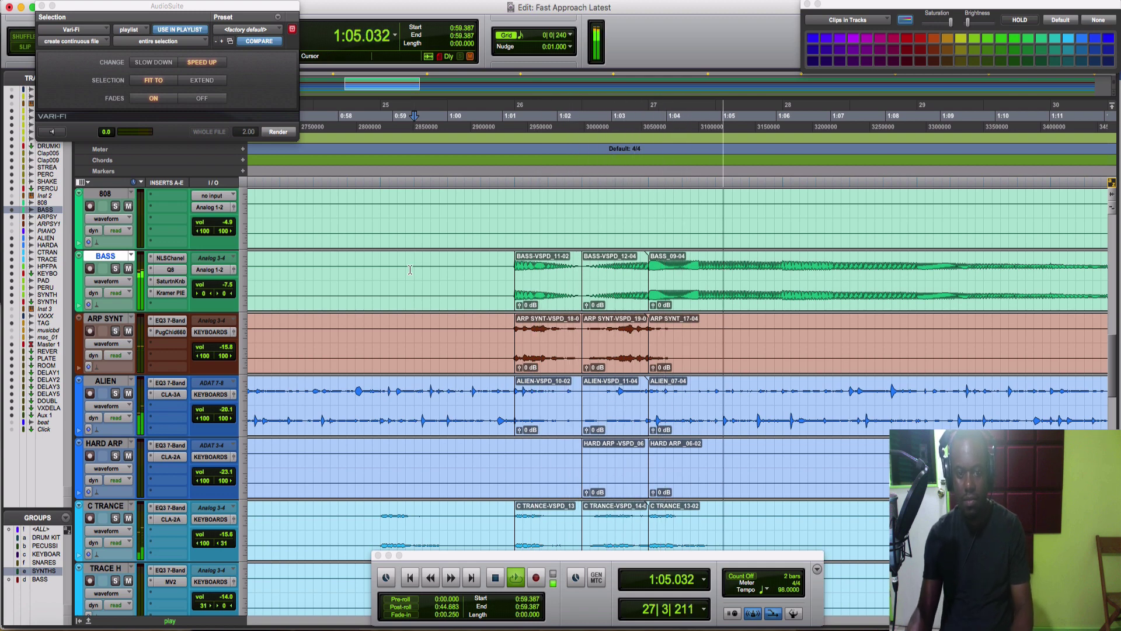
{"action": "key", "text": "space"}
{"action": "key", "text": "space"}
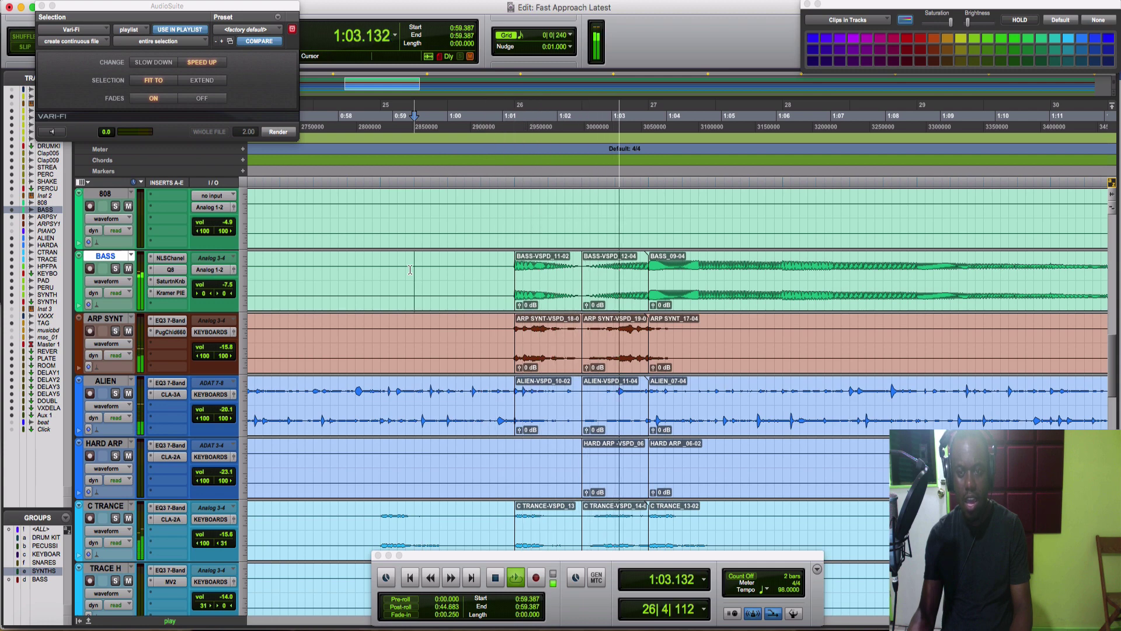
{"action": "key", "text": "space"}
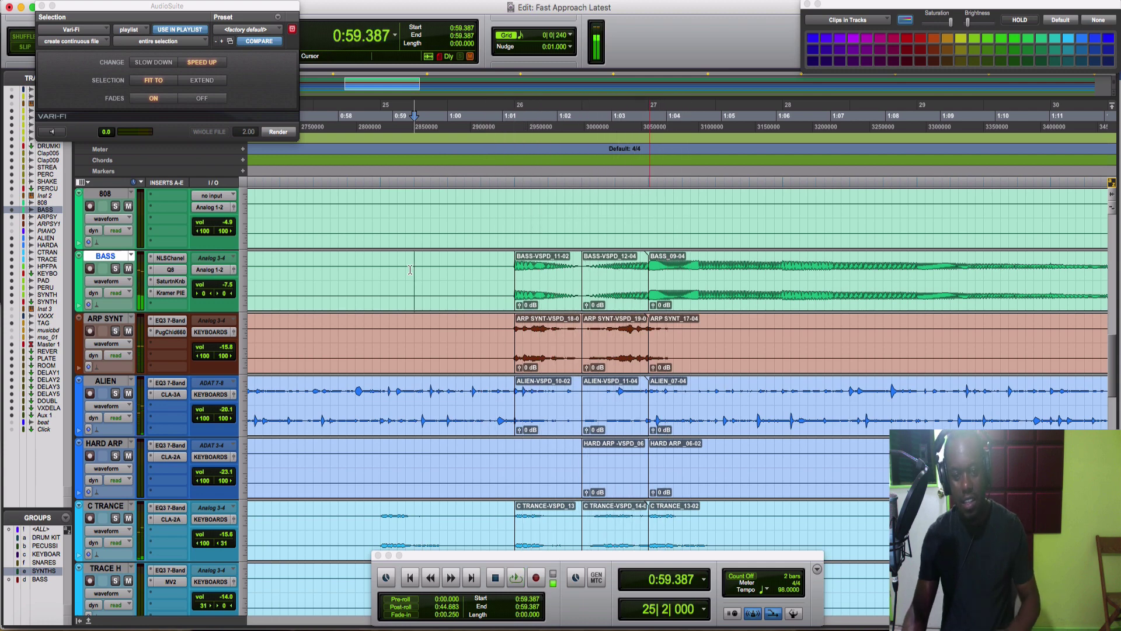
{"action": "key", "text": "space"}
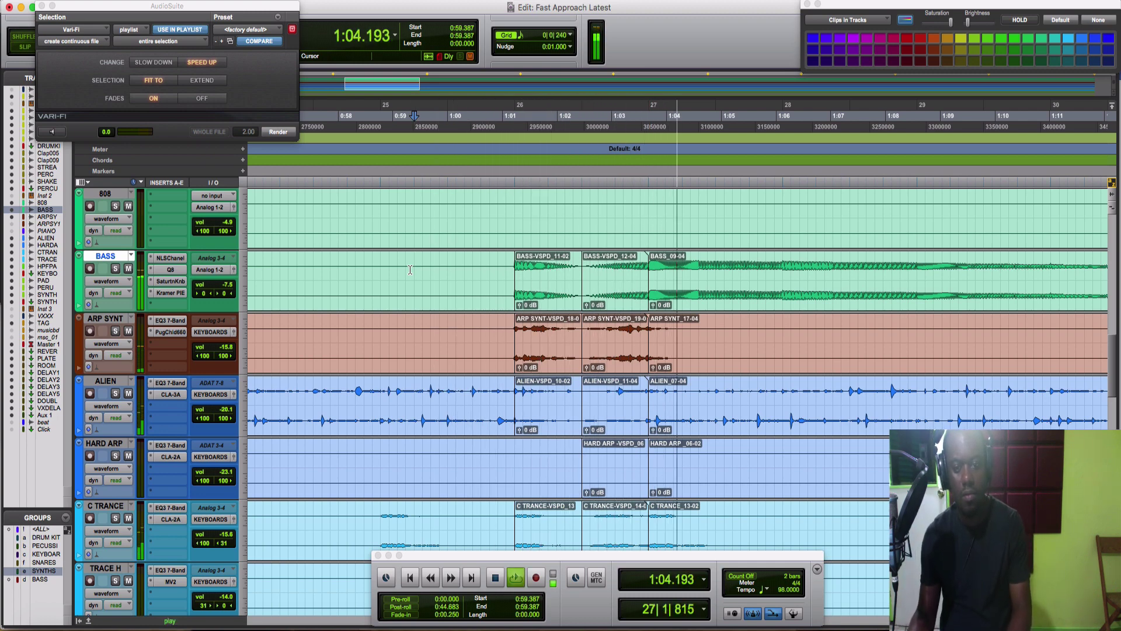
{"action": "key", "text": "space"}
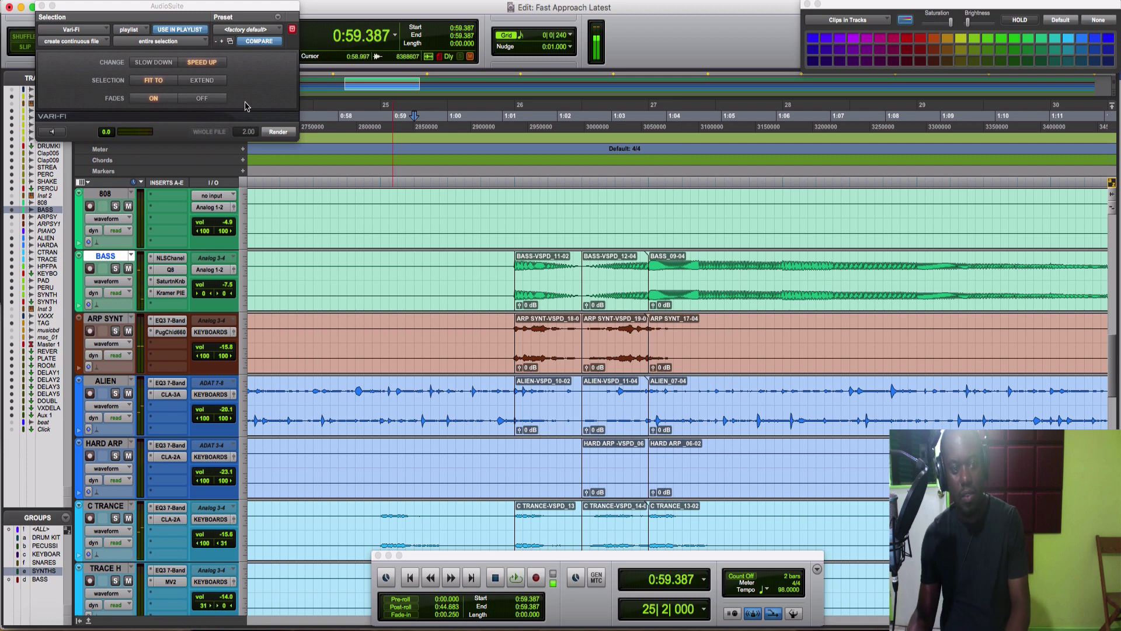
{"action": "key", "text": "space"}
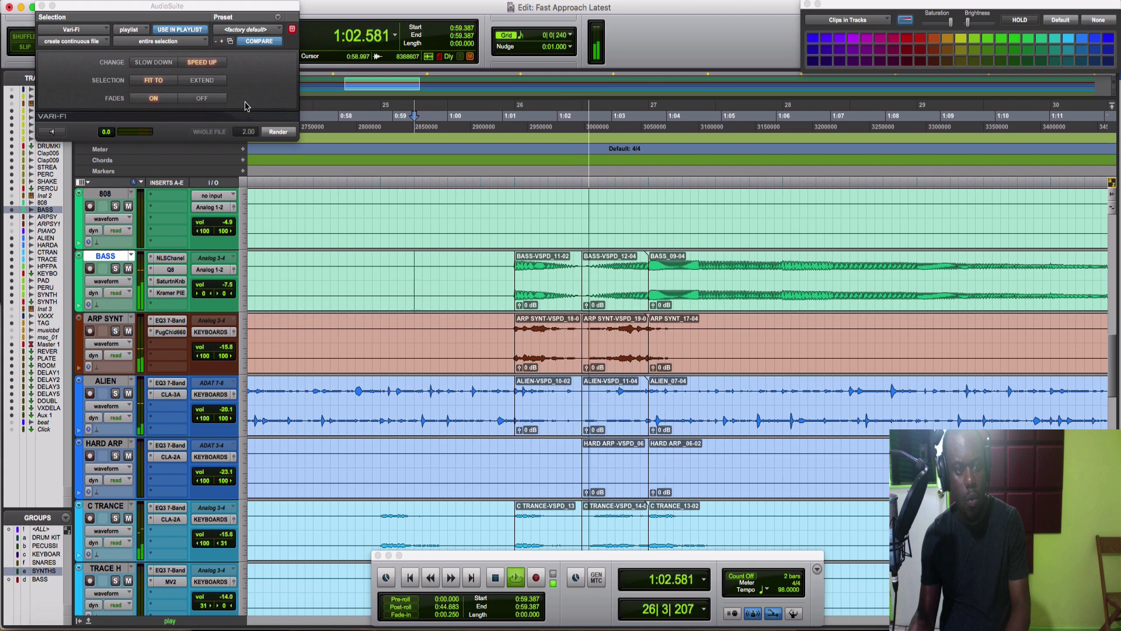
{"action": "key", "text": "space"}
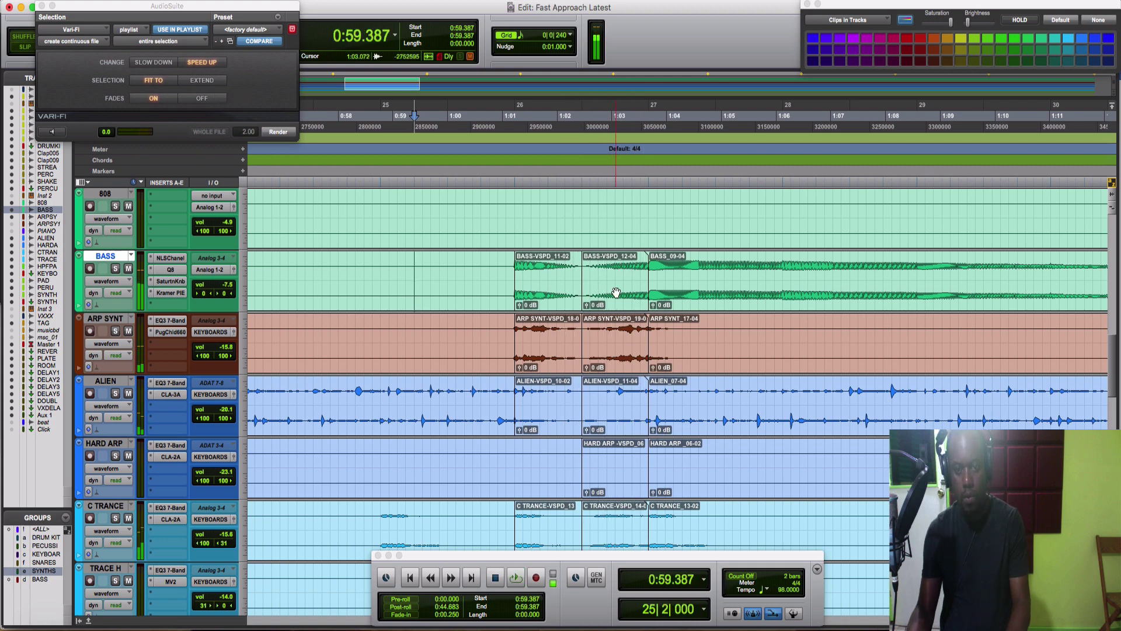
Step: Undo the fitted speed-up render on the second half of bar 26
{"action": "left_click", "coordinate": [602, 288]}
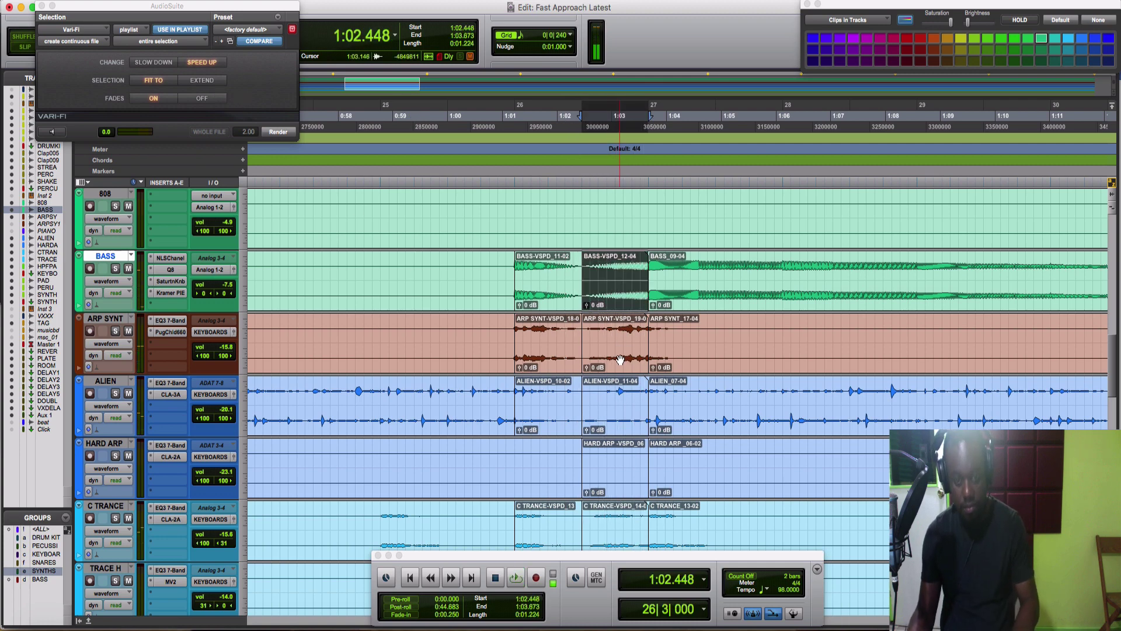
{"action": "key", "text": "super+z"}
{"action": "scroll", "coordinate": [620, 359], "scroll_direction": "down", "scroll_amount": 5}
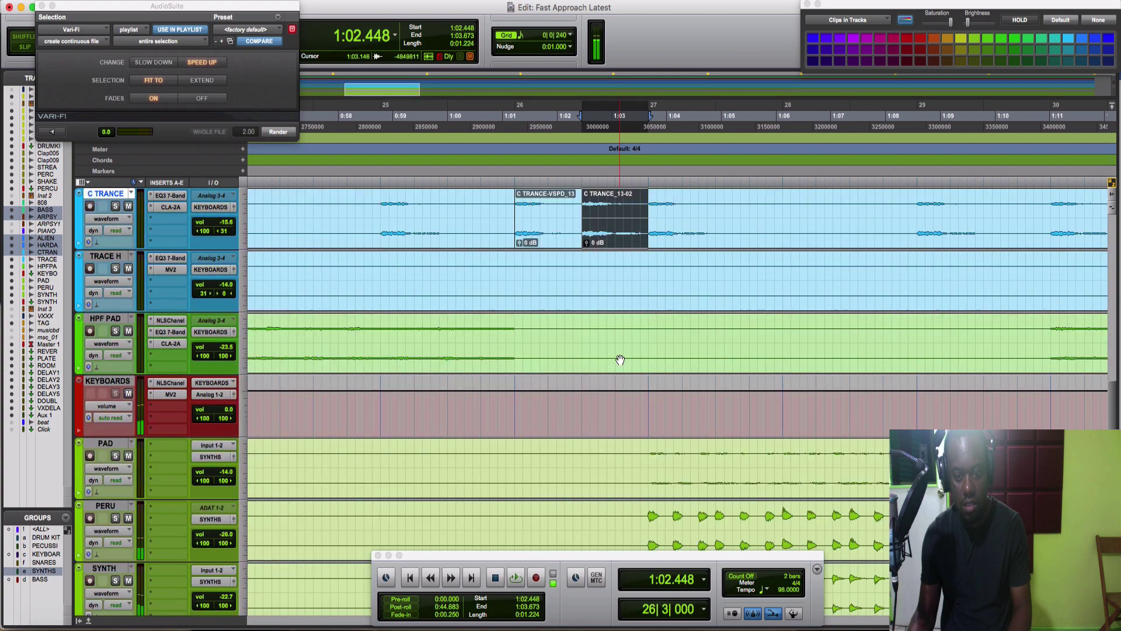
{"action": "scroll", "coordinate": [620, 359], "scroll_direction": "up", "scroll_amount": 6}
Step: Try rendering the second half of bar 26 from BASS through C TRANCE with Vari-Fi Speed Up and the selection set to Extend
{"action": "scroll", "coordinate": [620, 360], "scroll_direction": "down", "scroll_amount": 5}
{"action": "scroll", "coordinate": [620, 359], "scroll_direction": "down", "scroll_amount": 3}
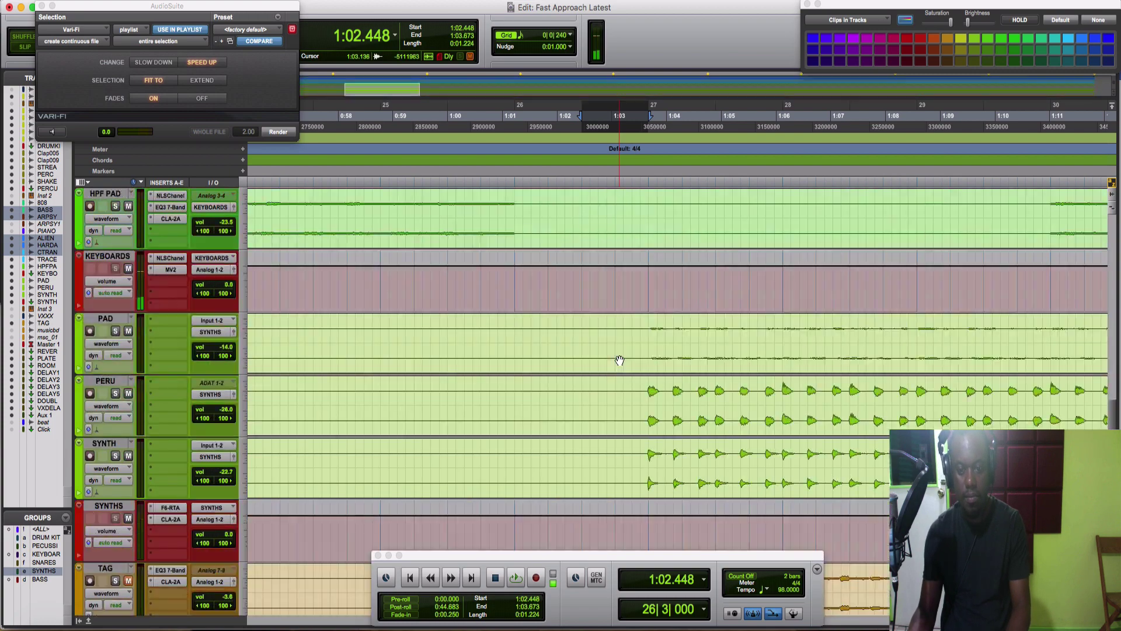
{"action": "scroll", "coordinate": [618, 358], "scroll_direction": "up", "scroll_amount": 6}
{"action": "scroll", "coordinate": [619, 358], "scroll_direction": "left", "scroll_amount": 2}
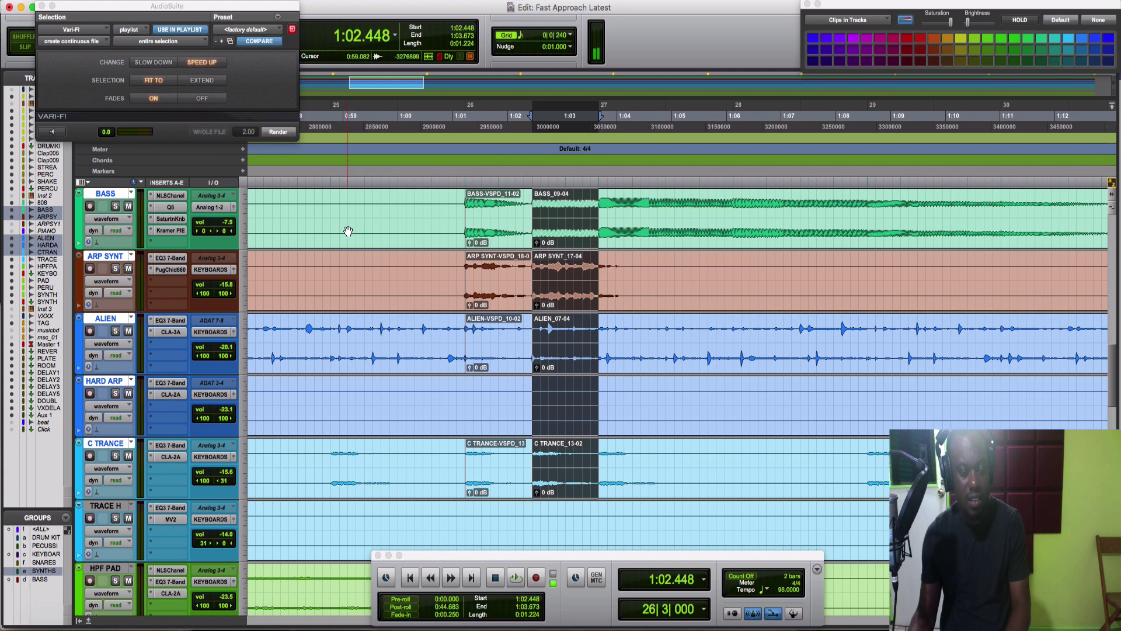
{"action": "left_click", "coordinate": [203, 81]}
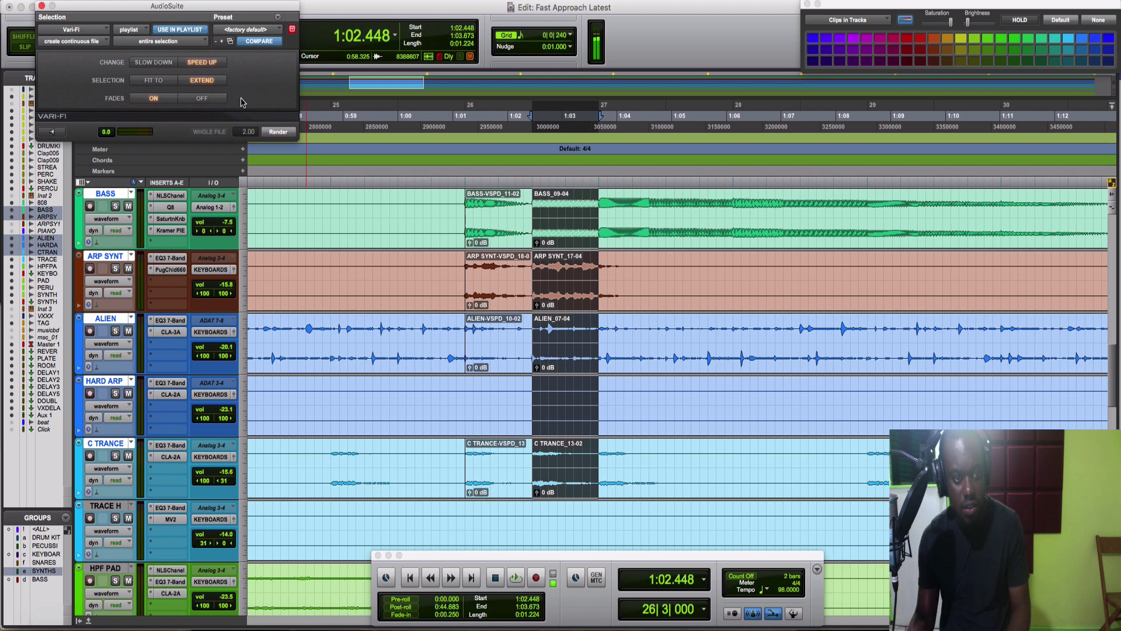
{"action": "left_click", "coordinate": [277, 133]}
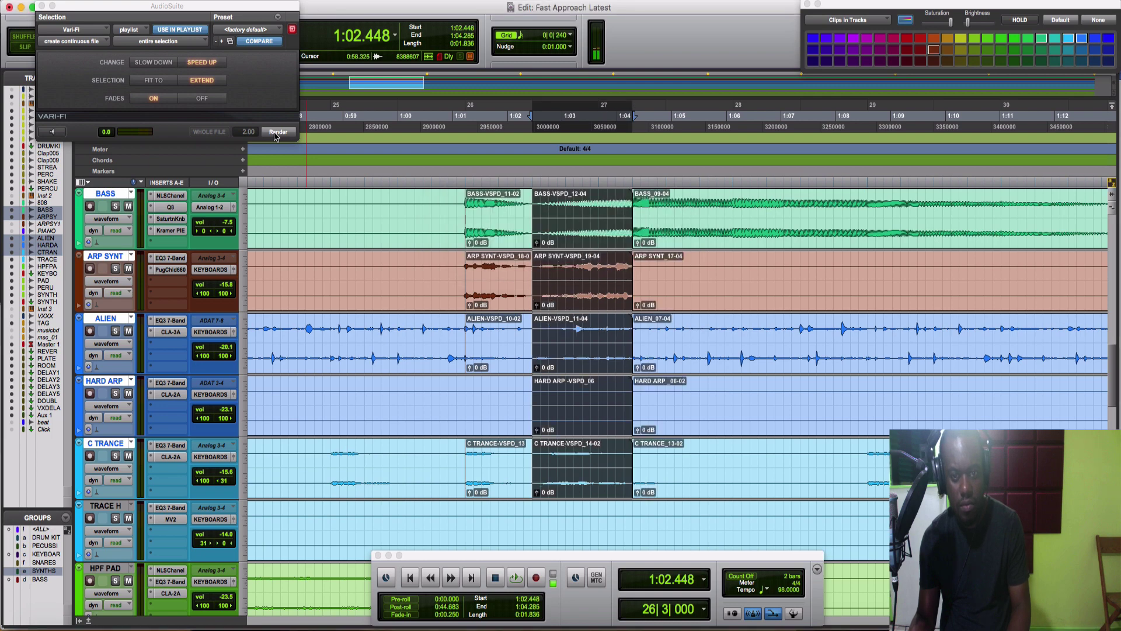
Step: Audition the extended speed-up render, replaying the transition from 1:01.071, just before bar 26
{"action": "key", "text": "space"}
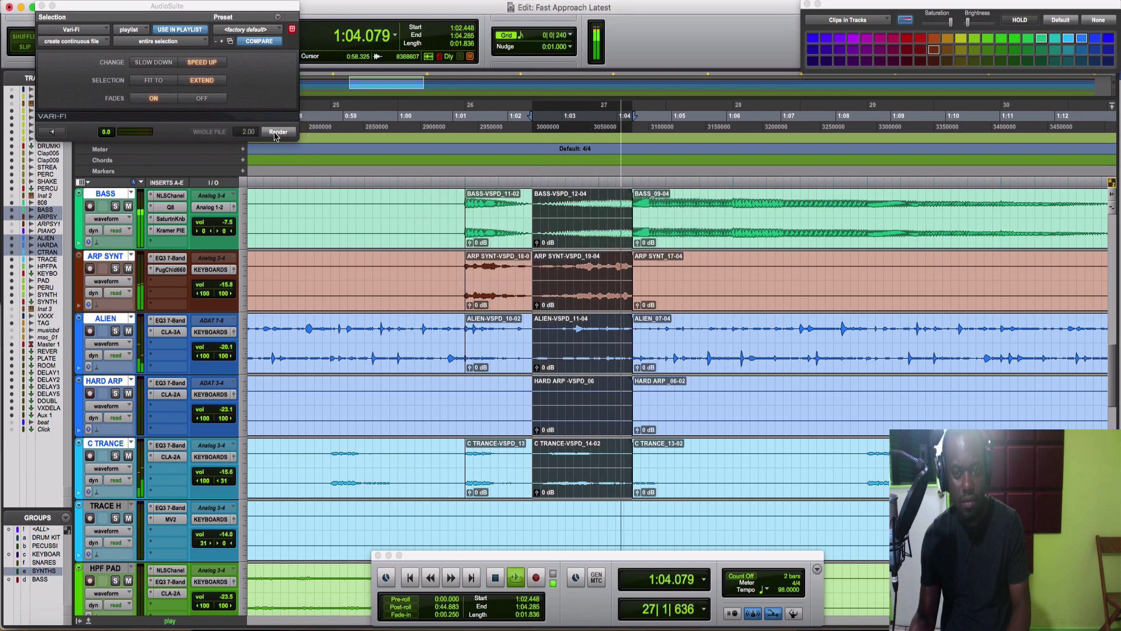
{"action": "left_click", "coordinate": [456, 204]}
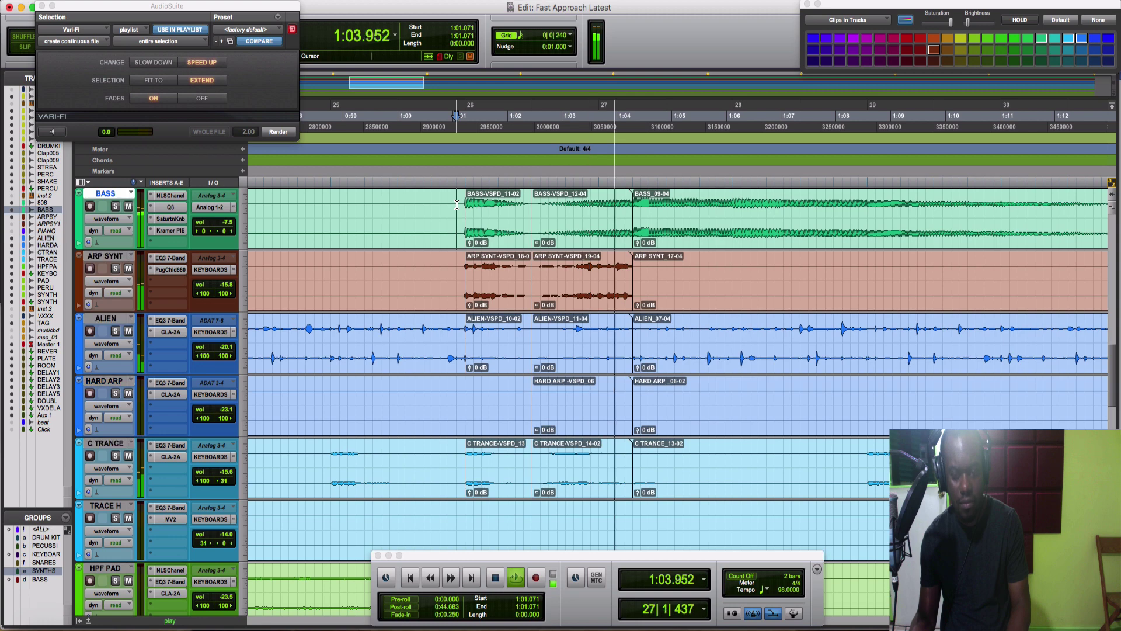
{"action": "key", "text": "space"}
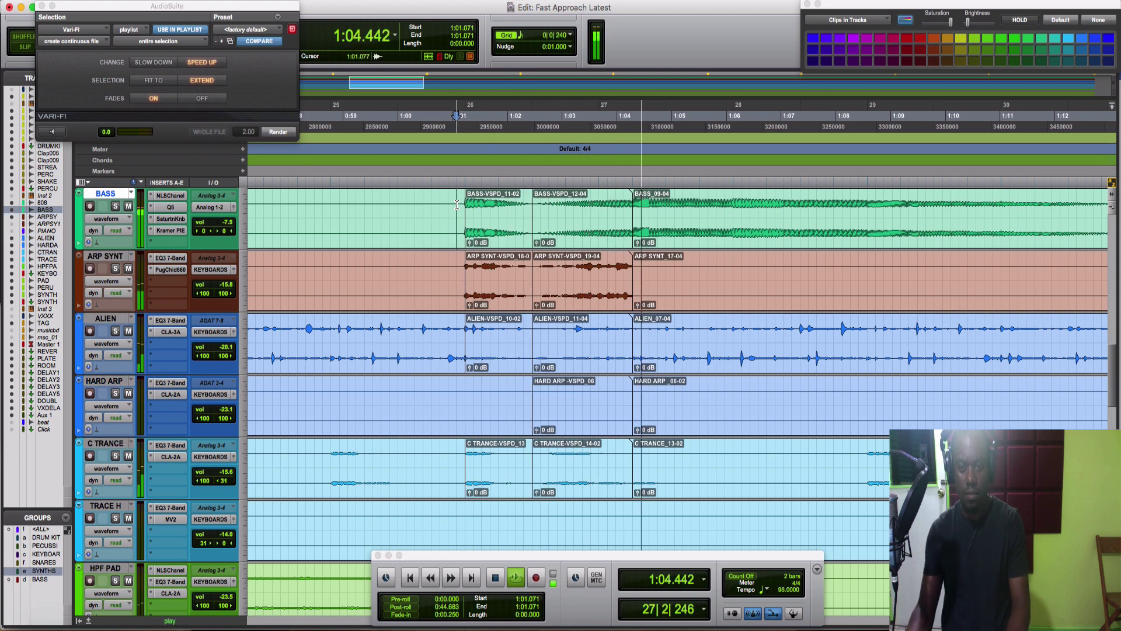
{"action": "key", "text": "space"}
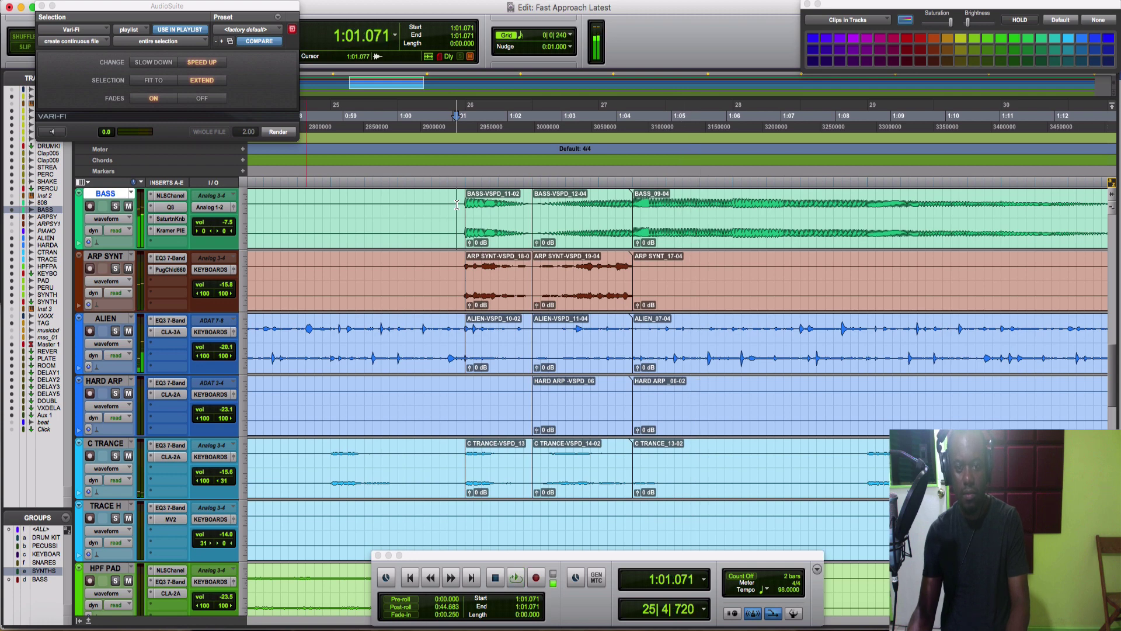
{"action": "key", "text": "space"}
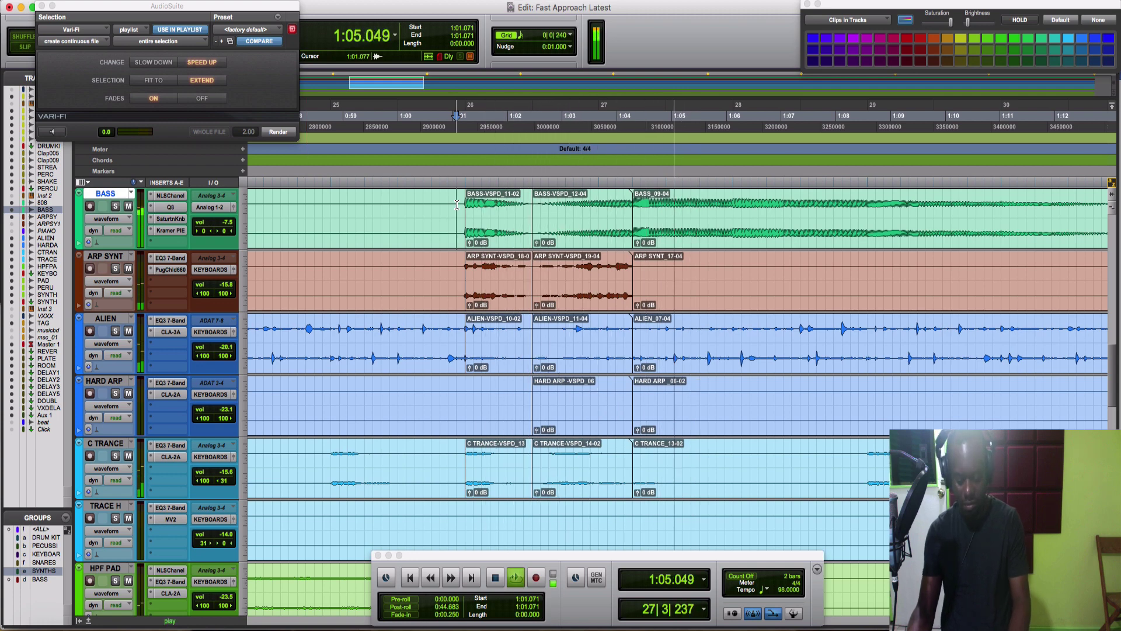
Step: Stop playback and undo the extended speed-up render
{"action": "key", "text": "space"}
{"action": "key", "text": "super+z"}
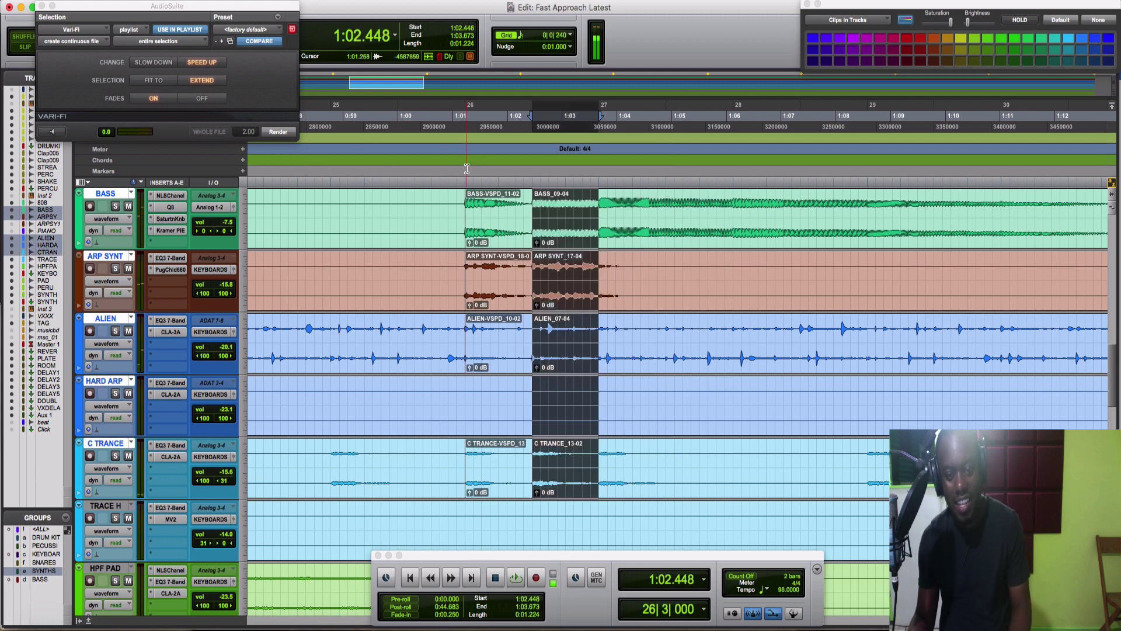
Step: Play the section from 1:01.071 with only the slow-down rendered in the first half of bar 26
{"action": "left_click", "coordinate": [453, 199]}
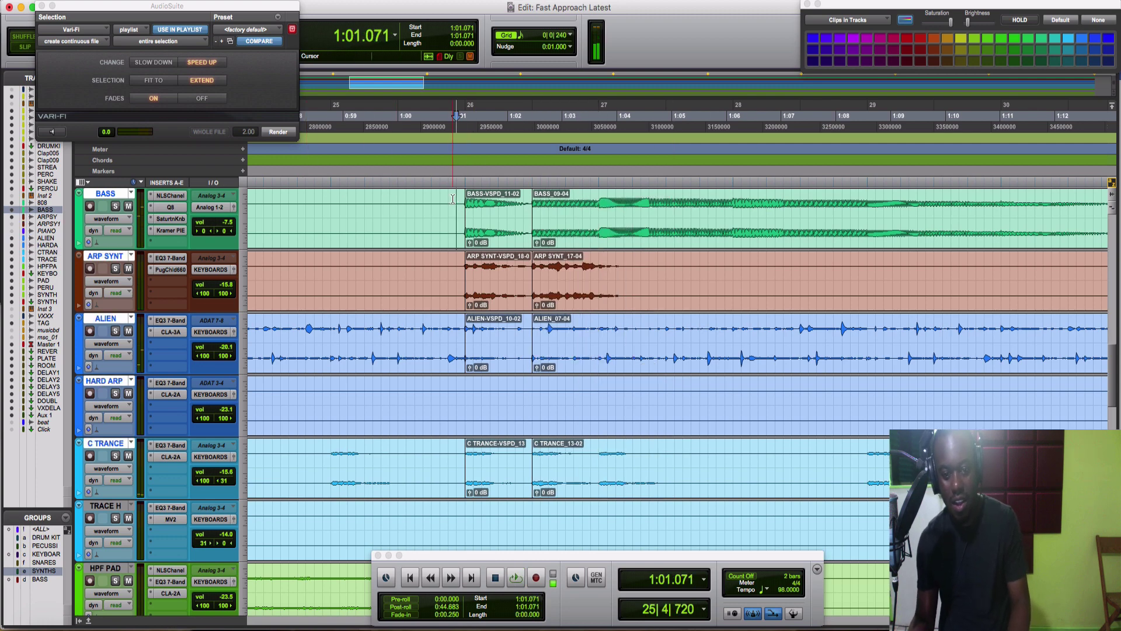
{"action": "key", "text": "space"}
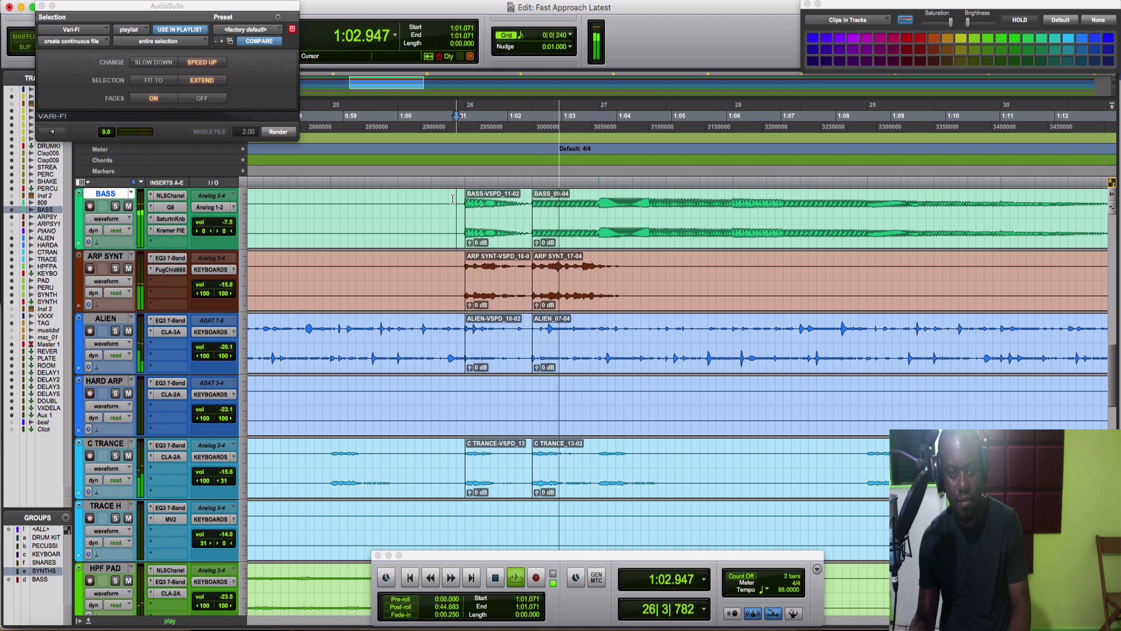
{"action": "key", "text": "space"}
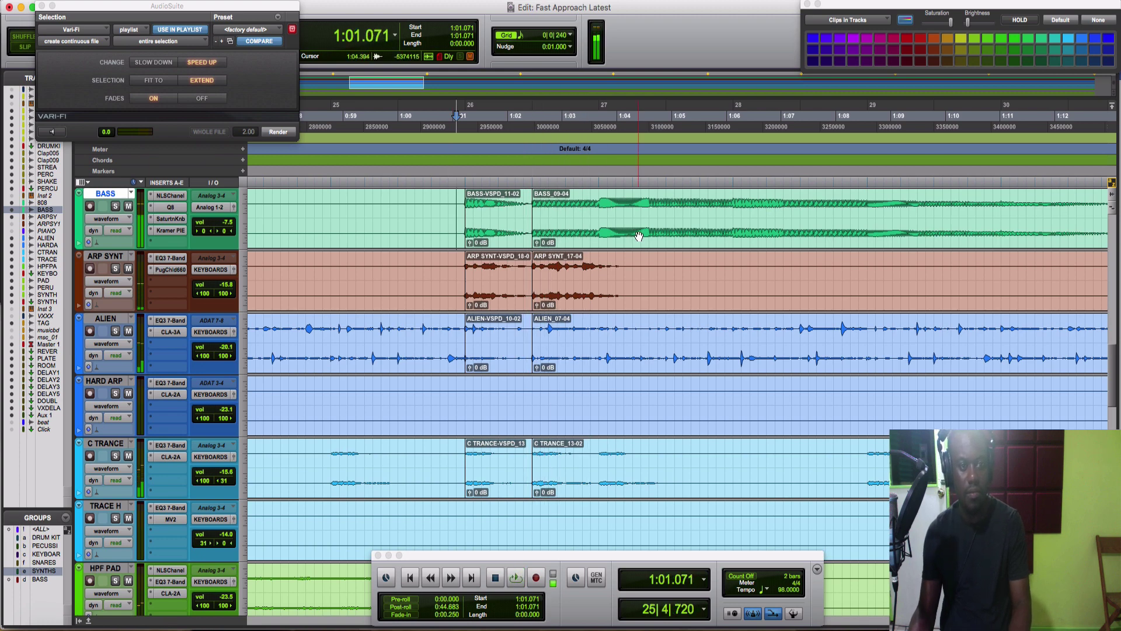
{"action": "key", "text": "space"}
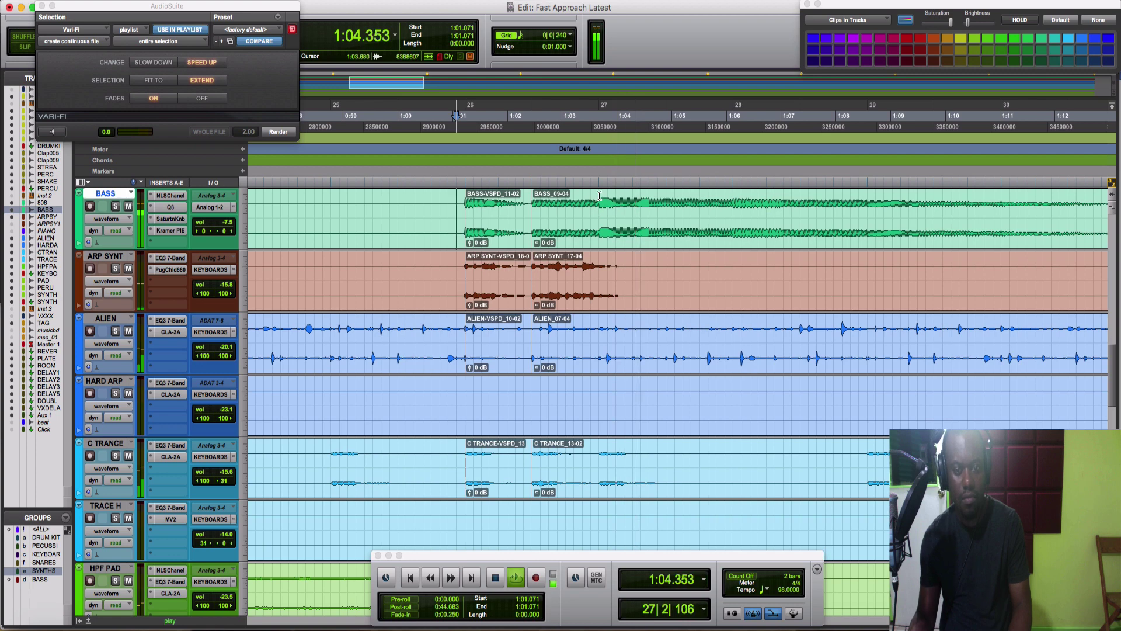
Step: Render the second half of bar 26 from BASS through C TRANCE with Vari-Fi Speed Up and the selection set to Fit To
{"action": "left_click_drag", "start_coordinate": [599, 196], "coordinate": [535, 453]}
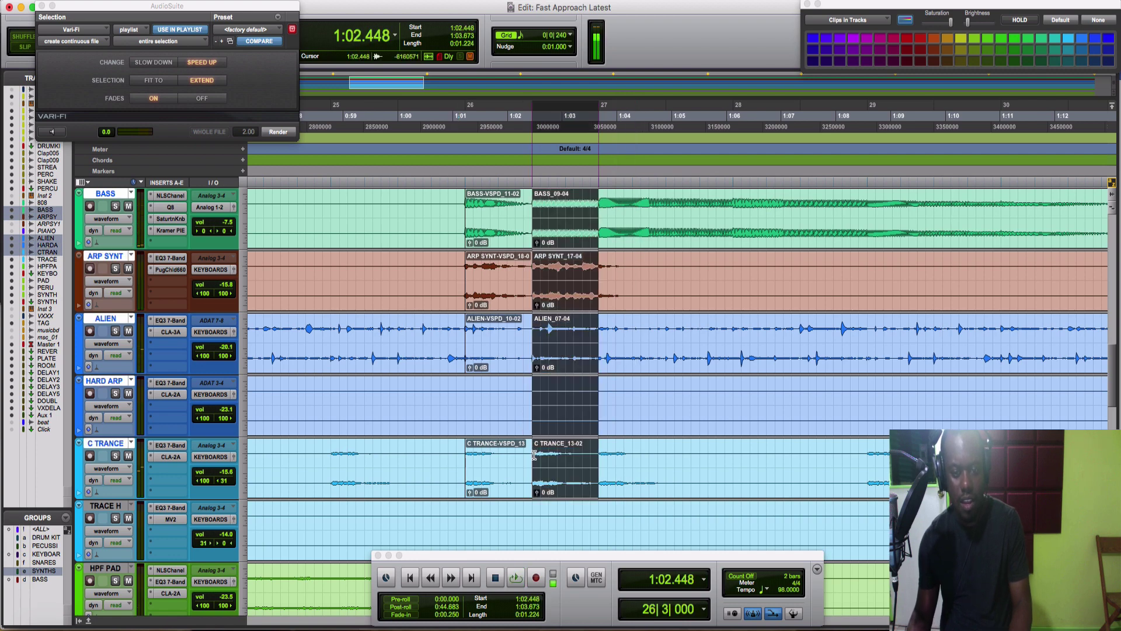
{"action": "scroll", "coordinate": [554, 409], "scroll_direction": "up", "scroll_amount": 3}
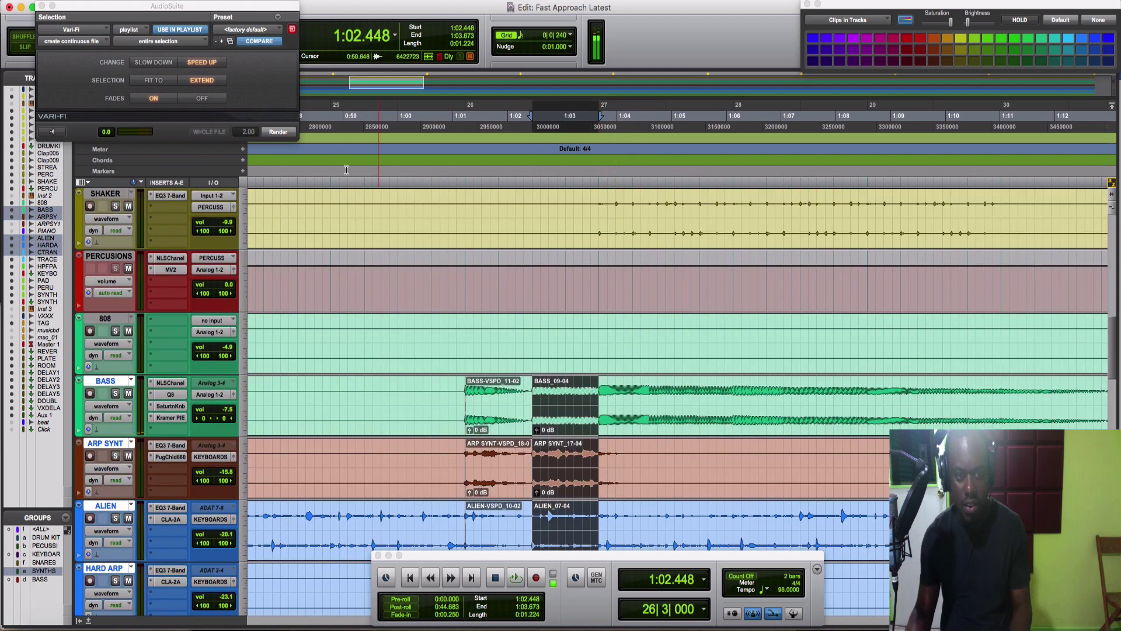
{"action": "left_click", "coordinate": [278, 132]}
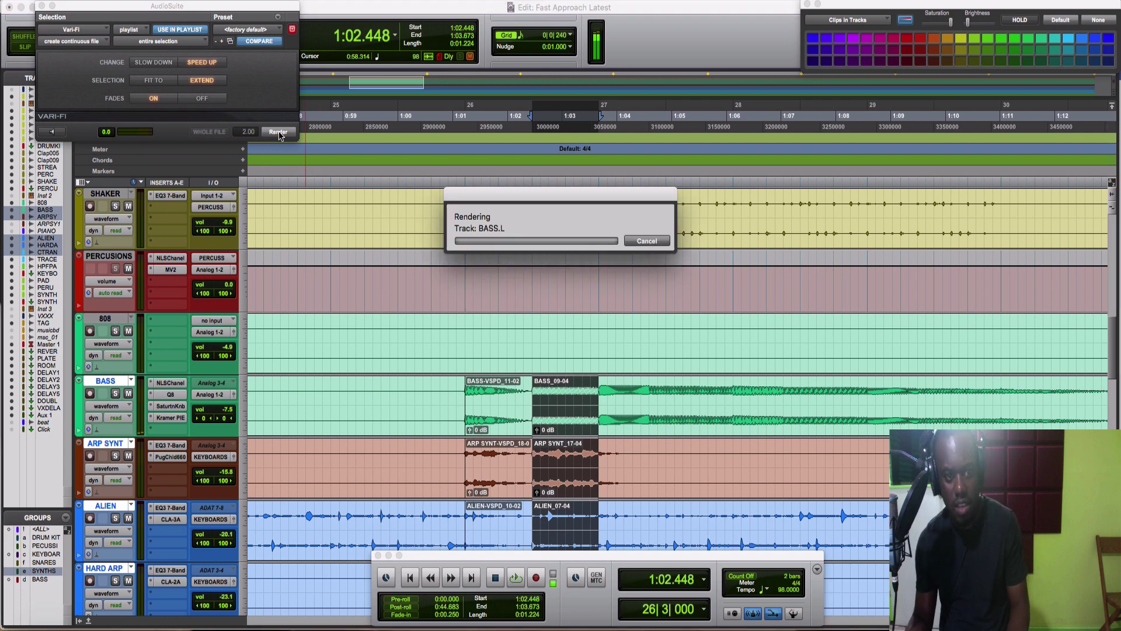
{"action": "key", "text": "super+z"}
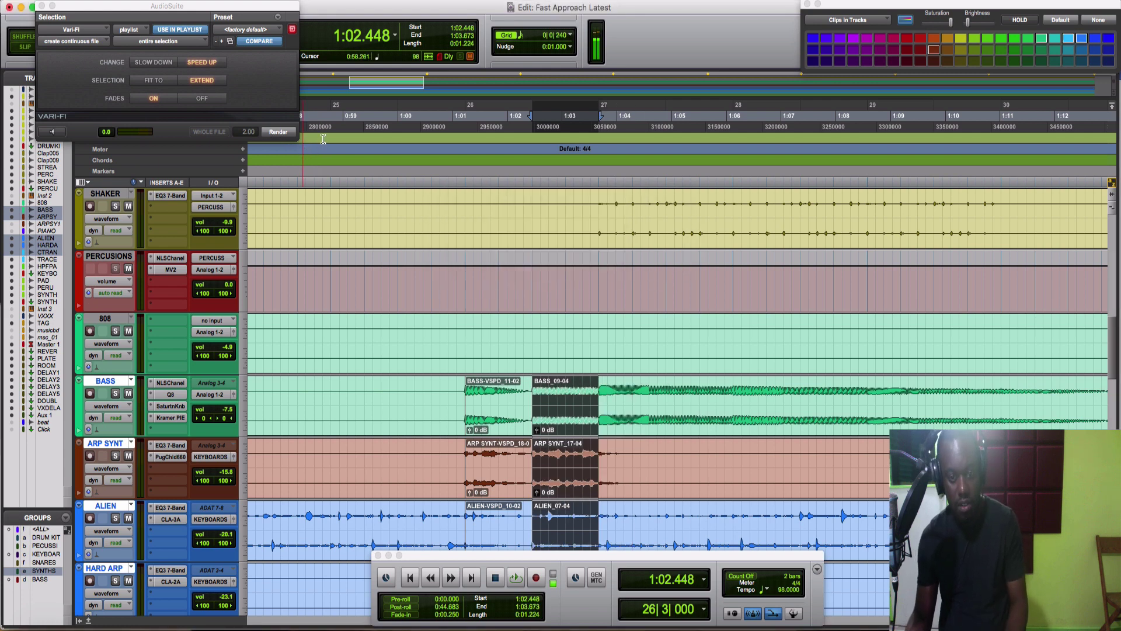
{"action": "left_click", "coordinate": [149, 81]}
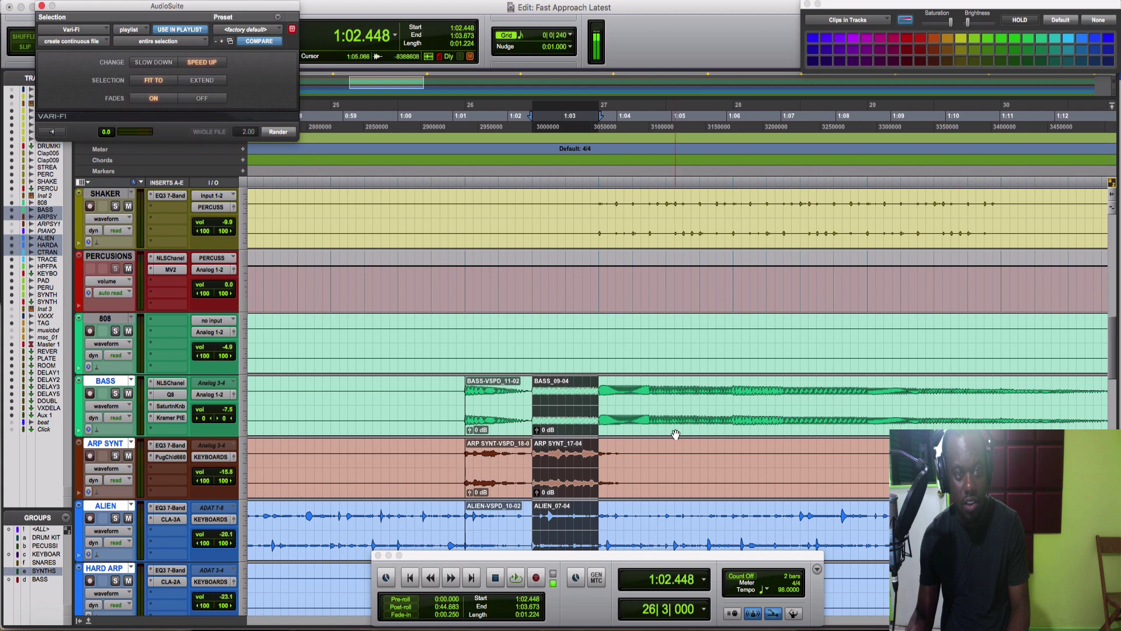
{"action": "scroll", "coordinate": [675, 434], "scroll_direction": "down", "scroll_amount": 3}
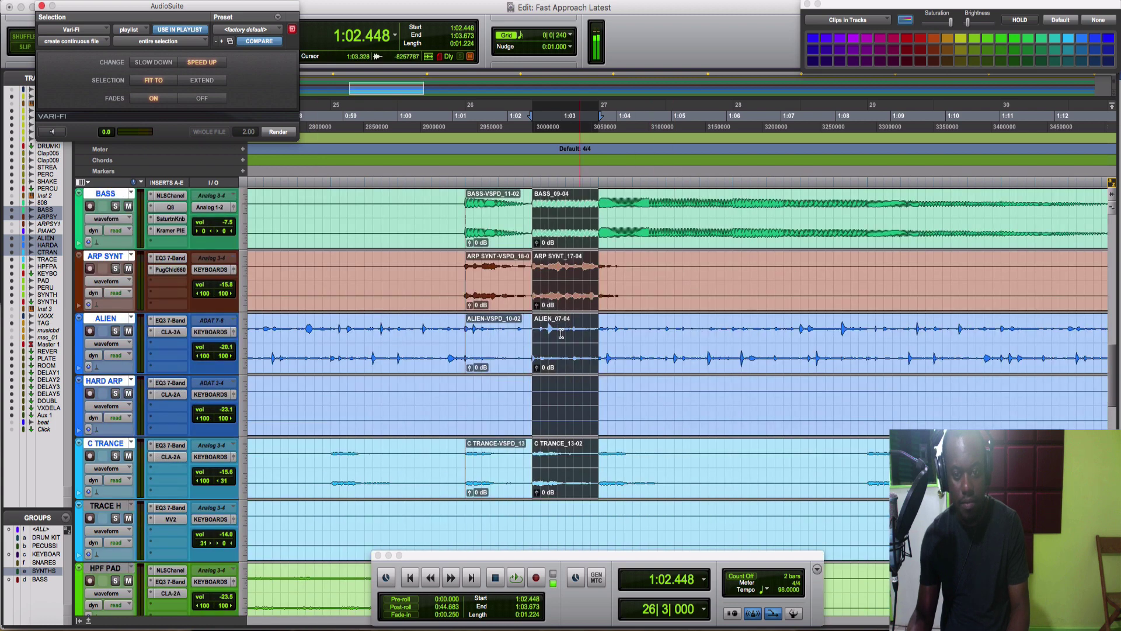
{"action": "left_click", "coordinate": [287, 134]}
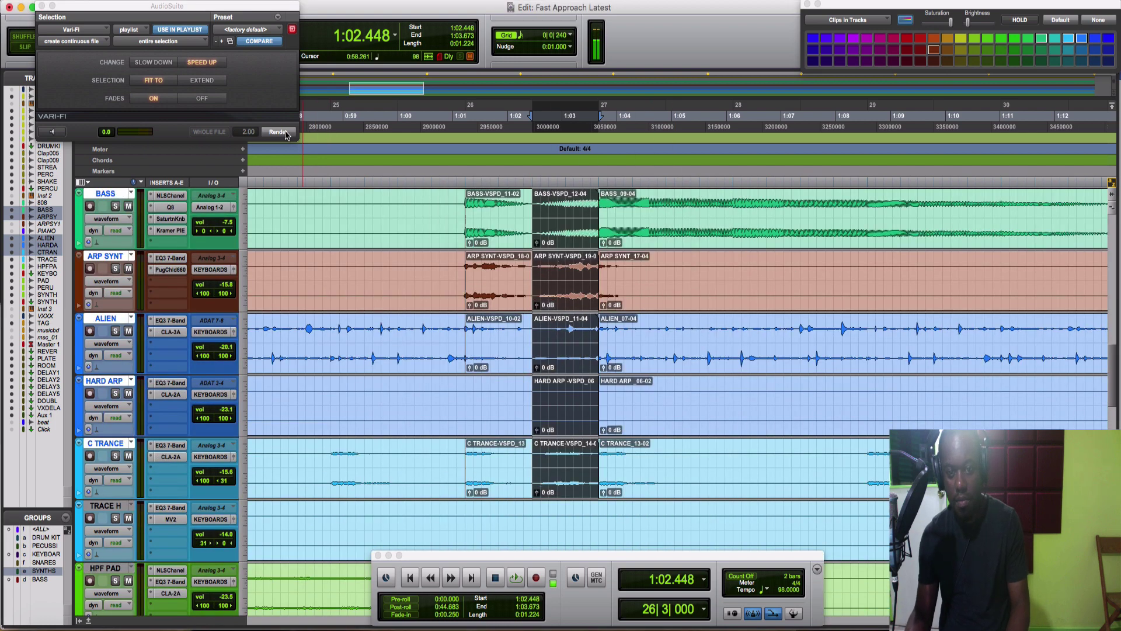
Step: Audition the combined slow-down and speed-up transition from 1:00.765, just before bar 26
{"action": "left_click", "coordinate": [441, 209]}
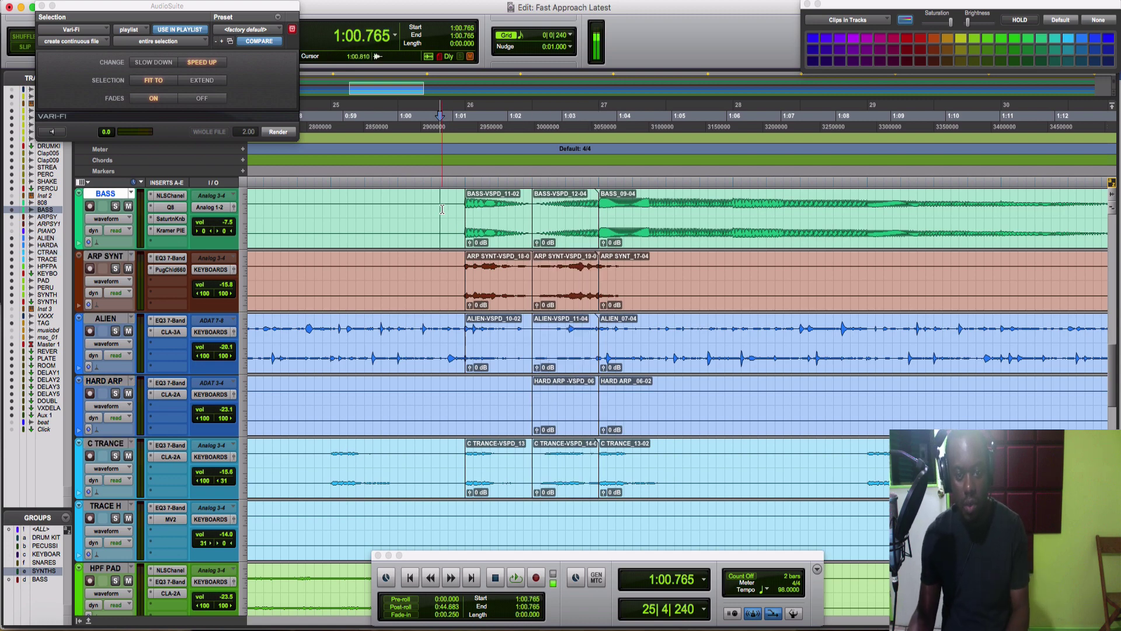
{"action": "key", "text": "space"}
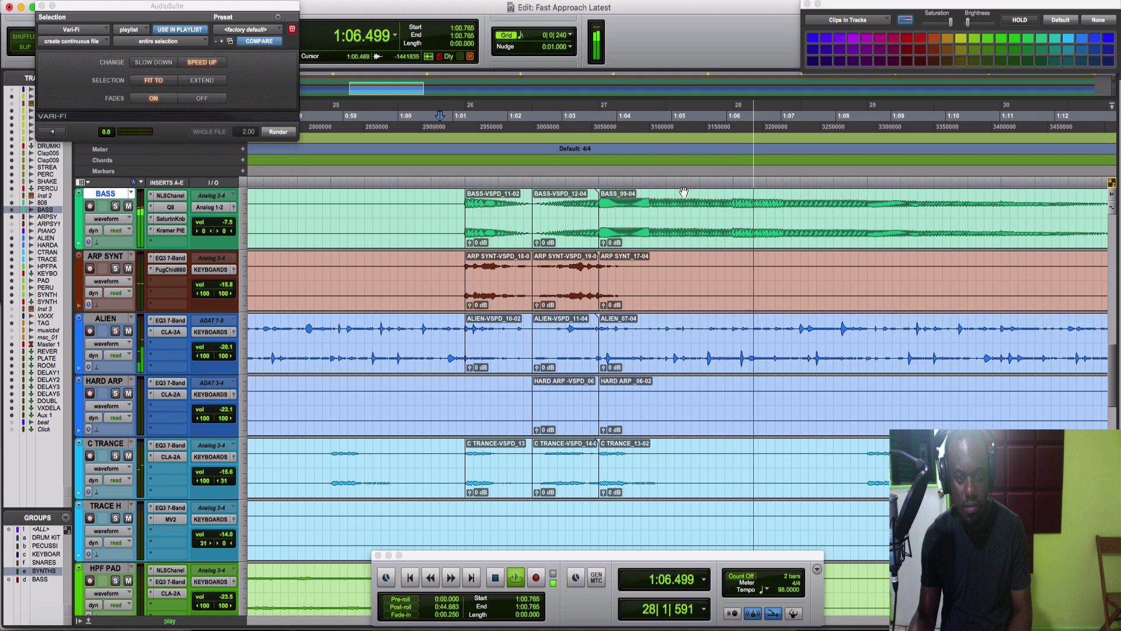
{"action": "key", "text": "space"}
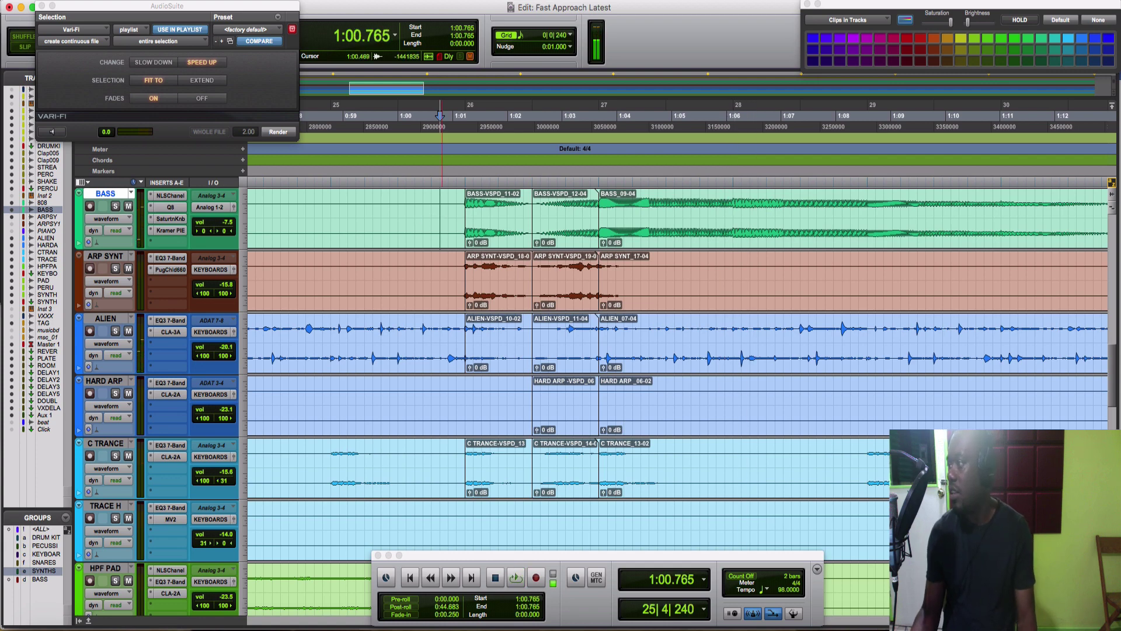
Step: Show the mixer at the Master 1 channel and close the Vari-Fi window
{"action": "key", "text": "super+equal"}
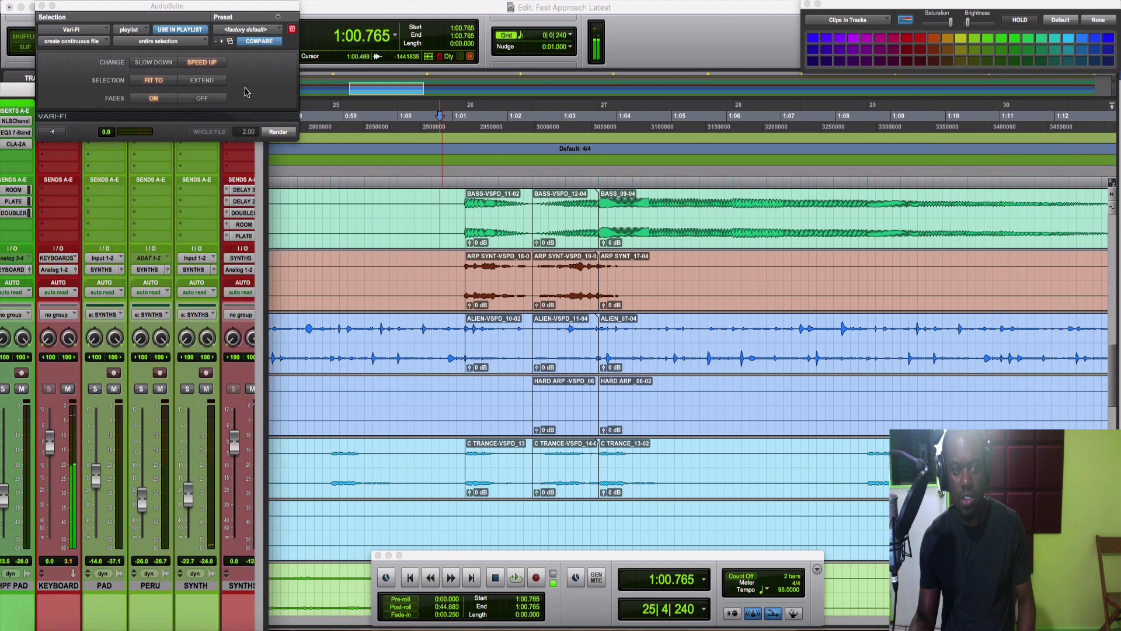
{"action": "scroll", "coordinate": [391, 140], "scroll_direction": "down", "scroll_amount": 3}
{"action": "scroll", "coordinate": [394, 141], "scroll_direction": "right", "scroll_amount": 10}
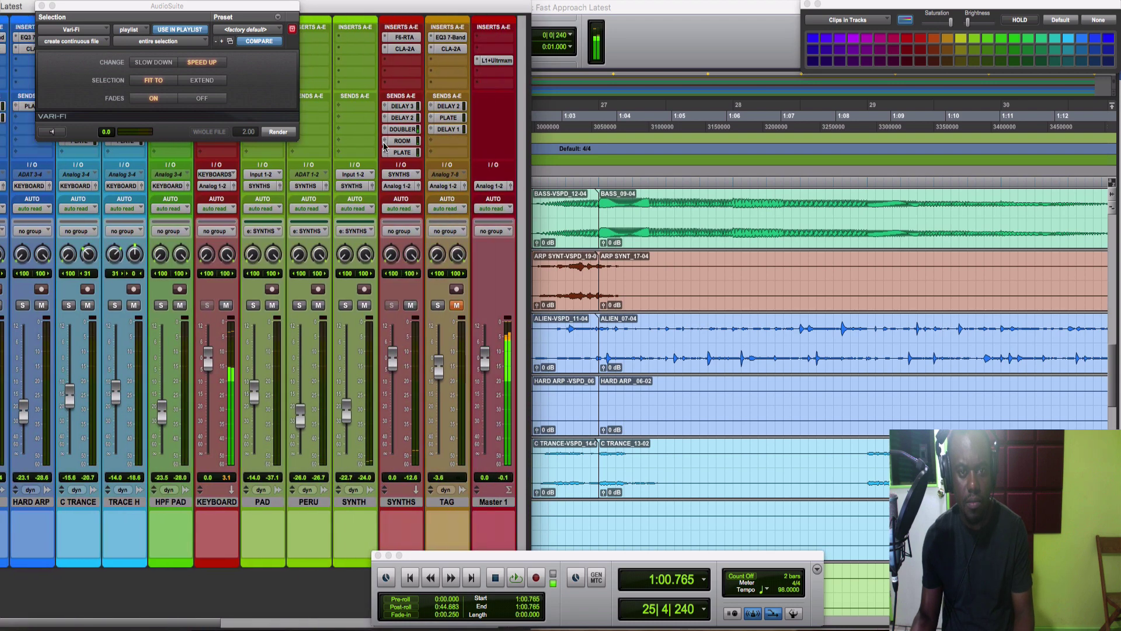
{"action": "scroll", "coordinate": [397, 140], "scroll_direction": "right", "scroll_amount": 5}
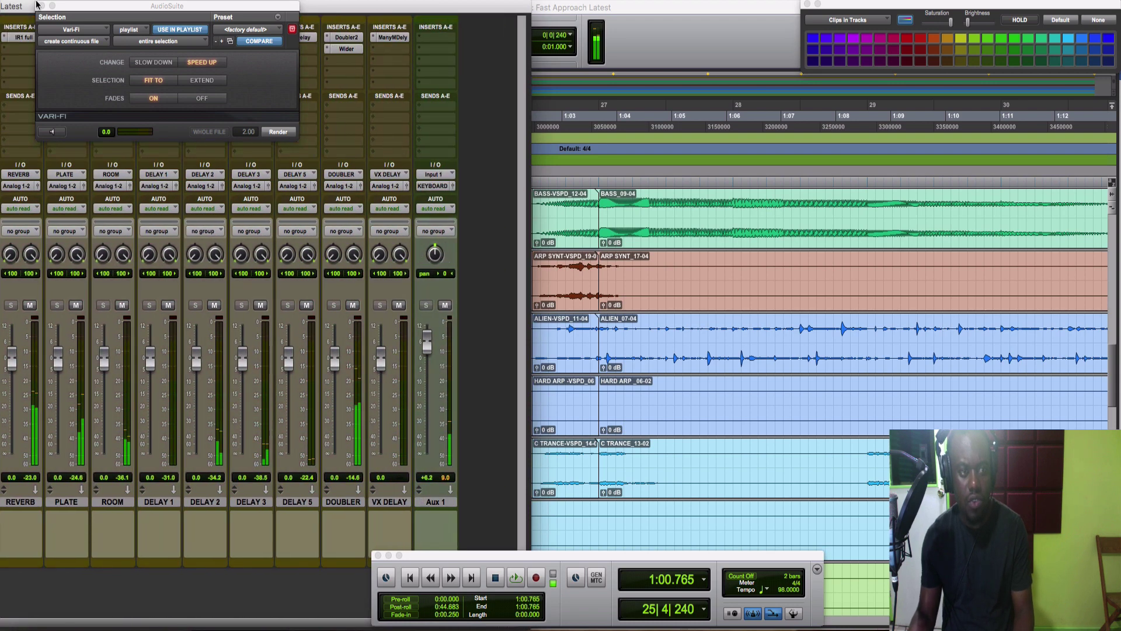
{"action": "scroll", "coordinate": [41, 6], "scroll_direction": "left", "scroll_amount": 5}
{"action": "left_click", "coordinate": [41, 5]}
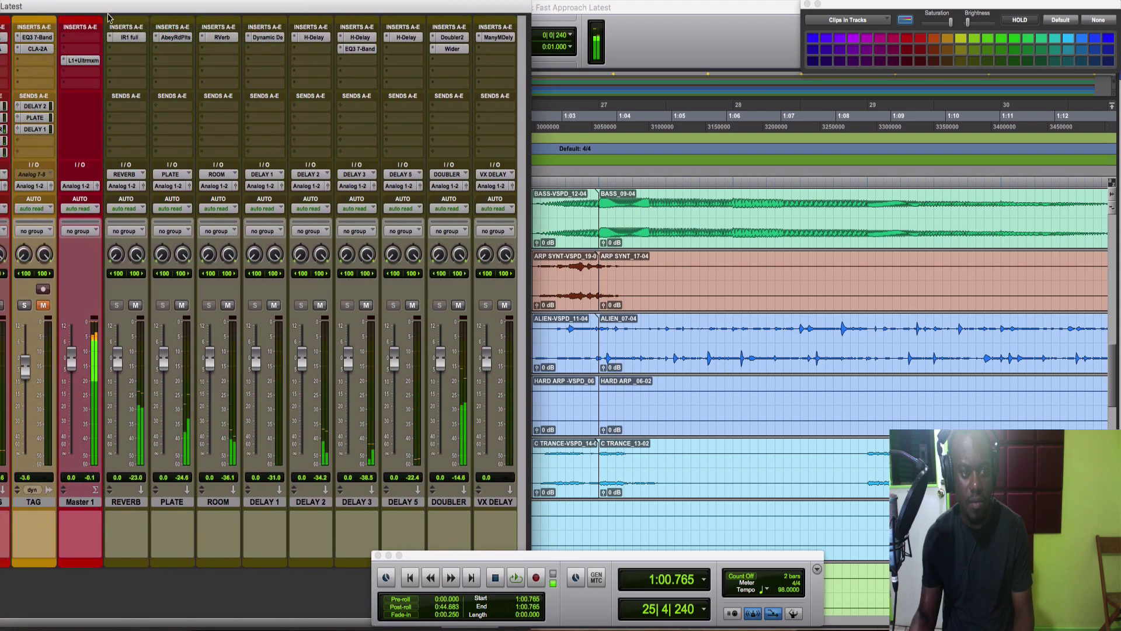
Step: Insert the stereo Abbey Road Vinyl Light plug-in in the first insert slot of Master 1
{"action": "left_click", "coordinate": [63, 38]}
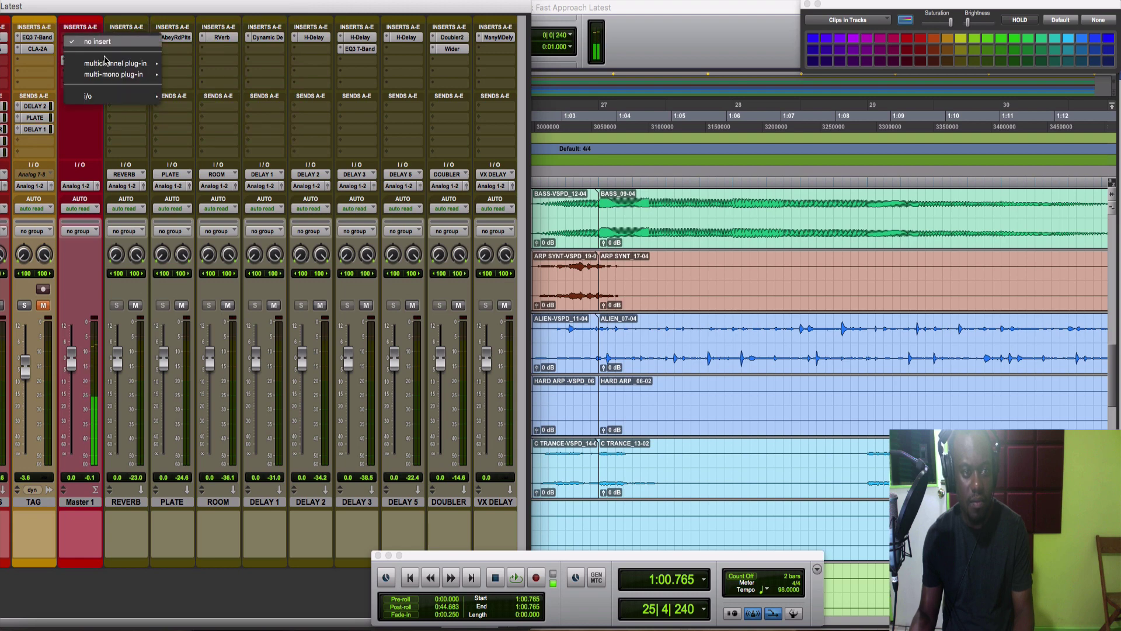
{"action": "mouse_move", "coordinate": [106, 62]}
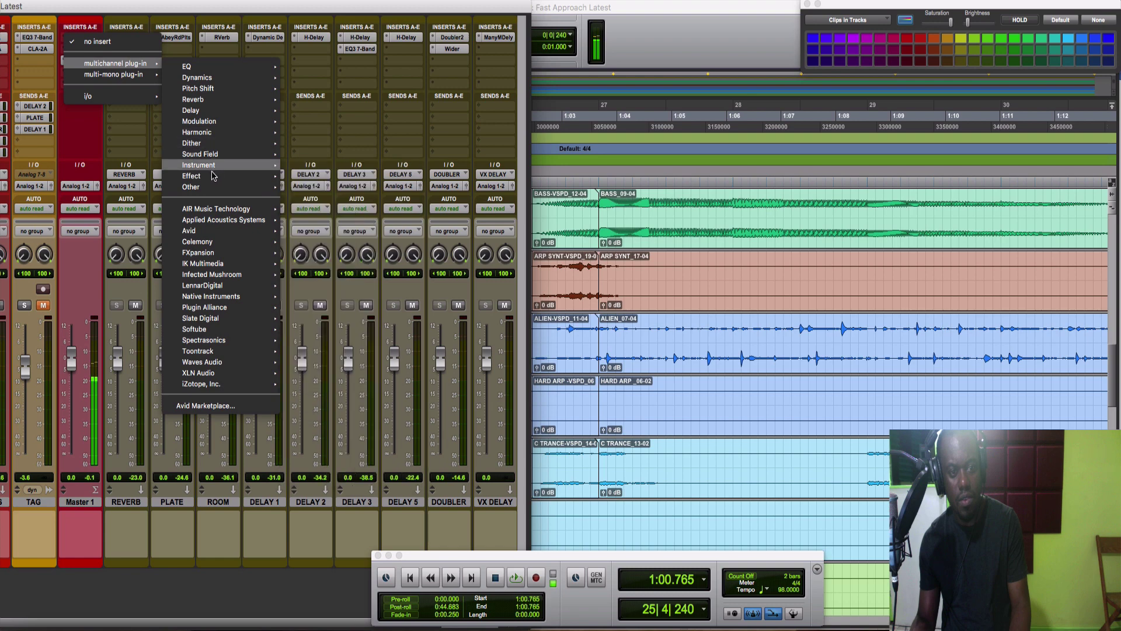
{"action": "mouse_move", "coordinate": [202, 133]}
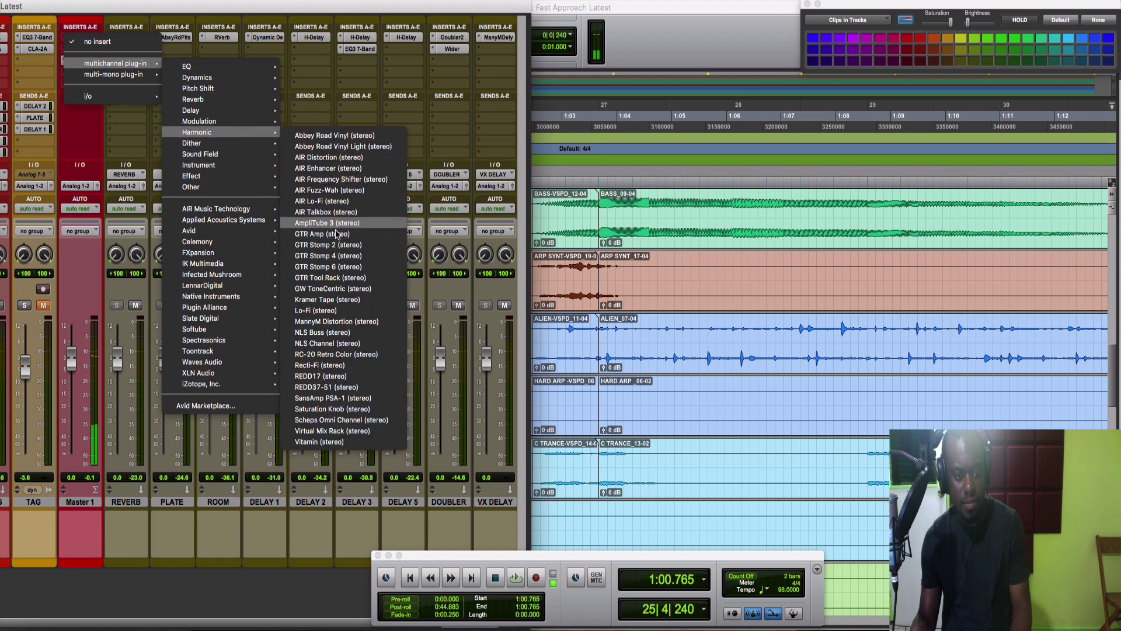
{"action": "left_click", "coordinate": [366, 147]}
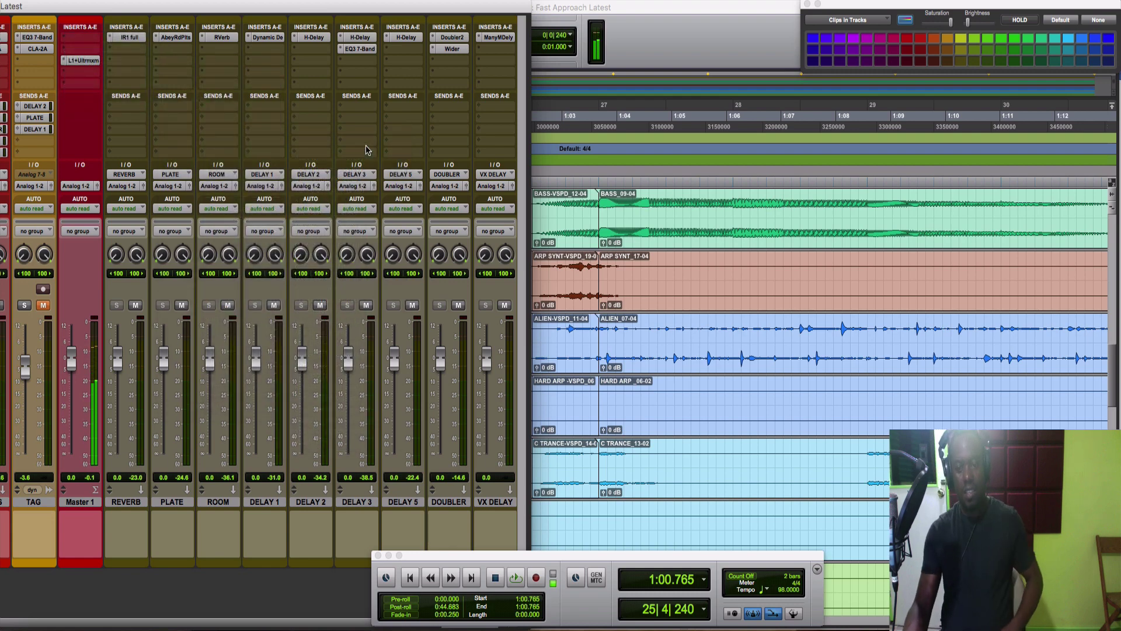
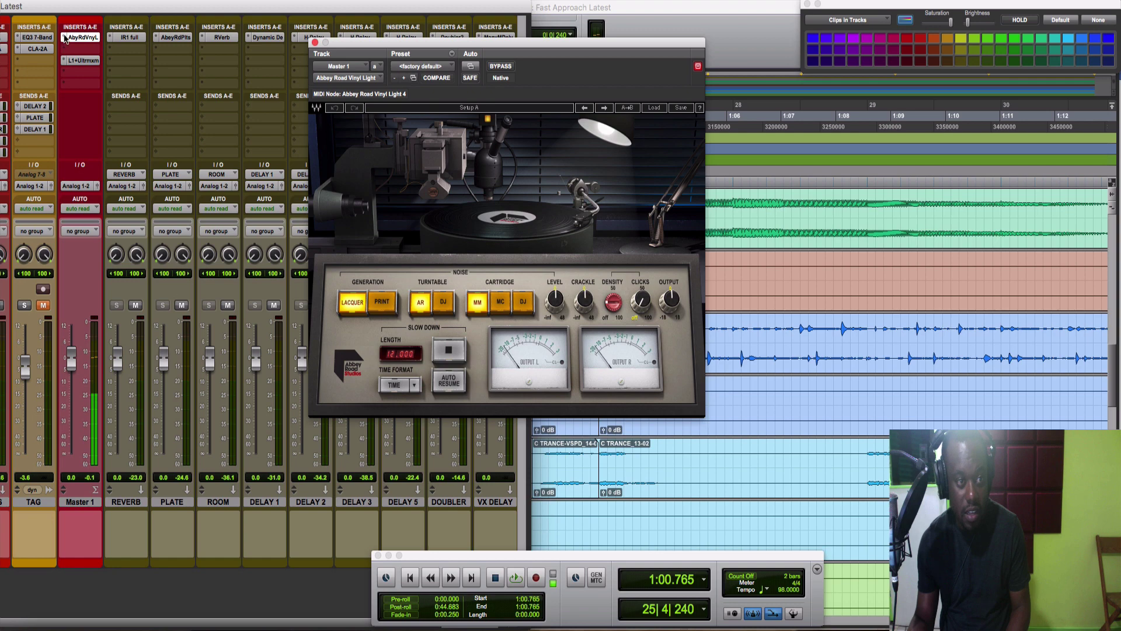
Step: Replace Abbey Road Vinyl Light on Master 1 with the full stereo Abbey Road Vinyl plug-in
{"action": "left_click", "coordinate": [65, 38]}
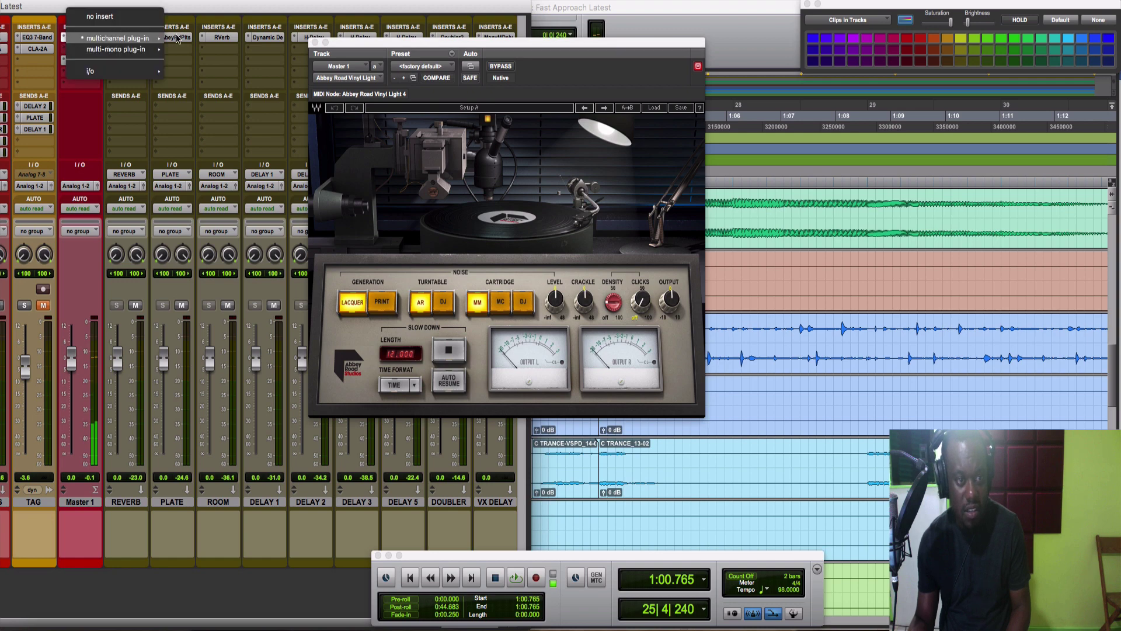
{"action": "mouse_move", "coordinate": [177, 39]}
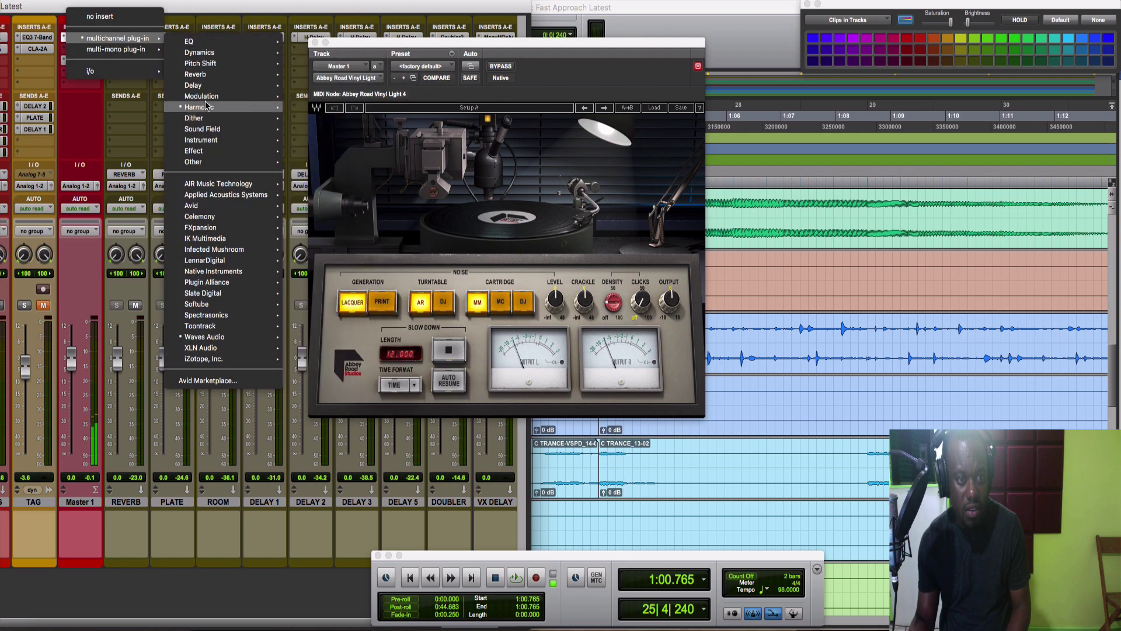
{"action": "mouse_move", "coordinate": [206, 106]}
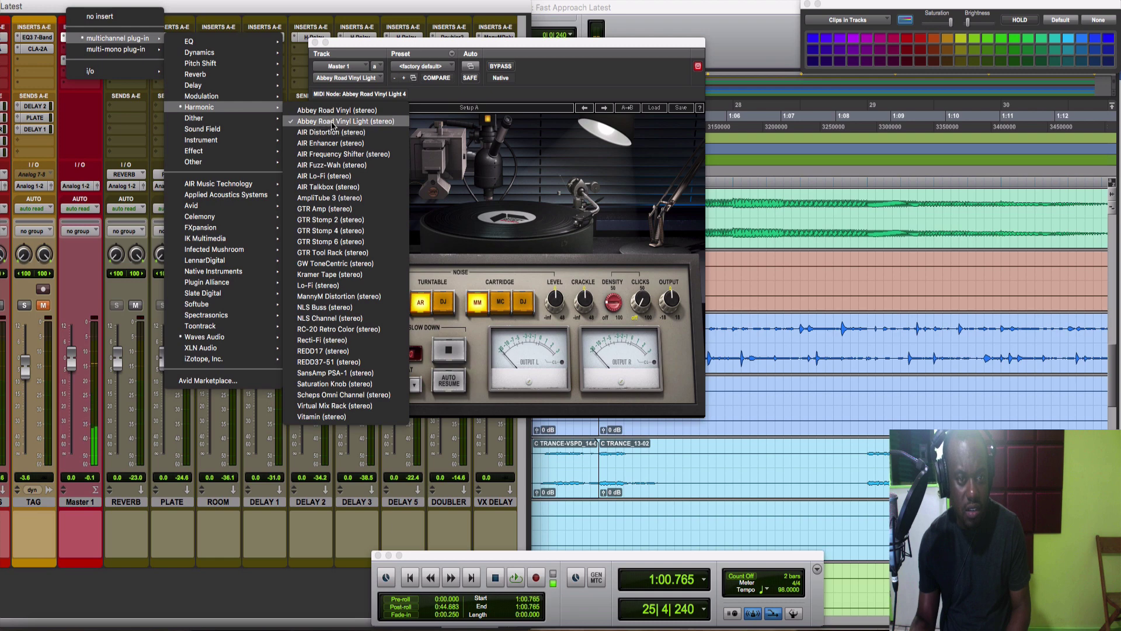
{"action": "left_click", "coordinate": [377, 122]}
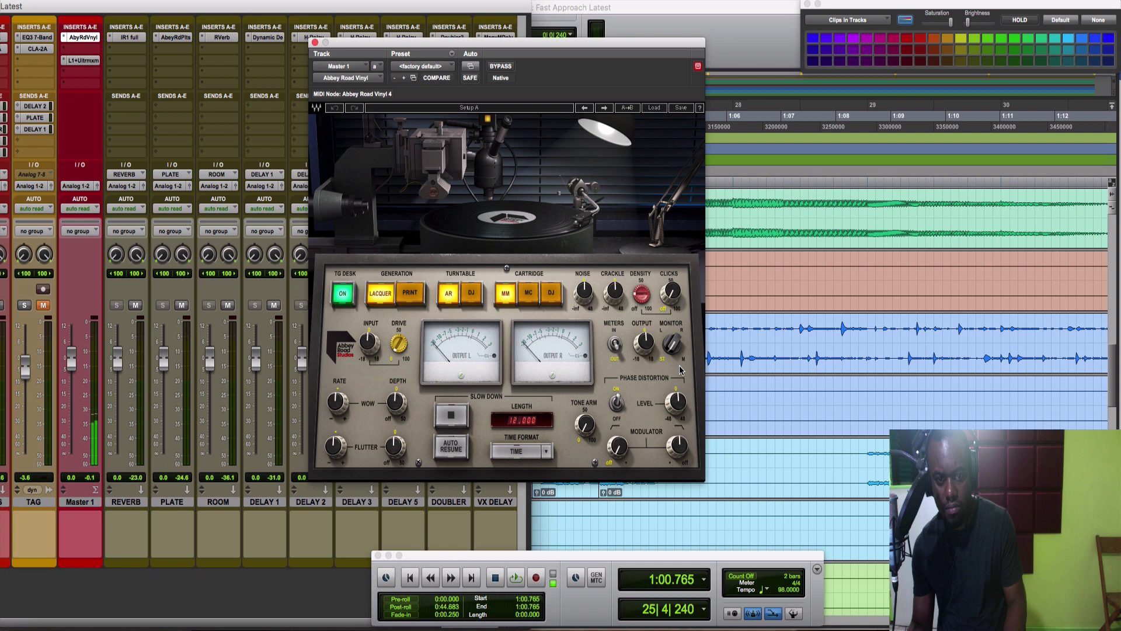
Step: Compare the DJ and AR turntables of Abbey Road Vinyl during playback, ending on AR
{"action": "left_click", "coordinate": [466, 297]}
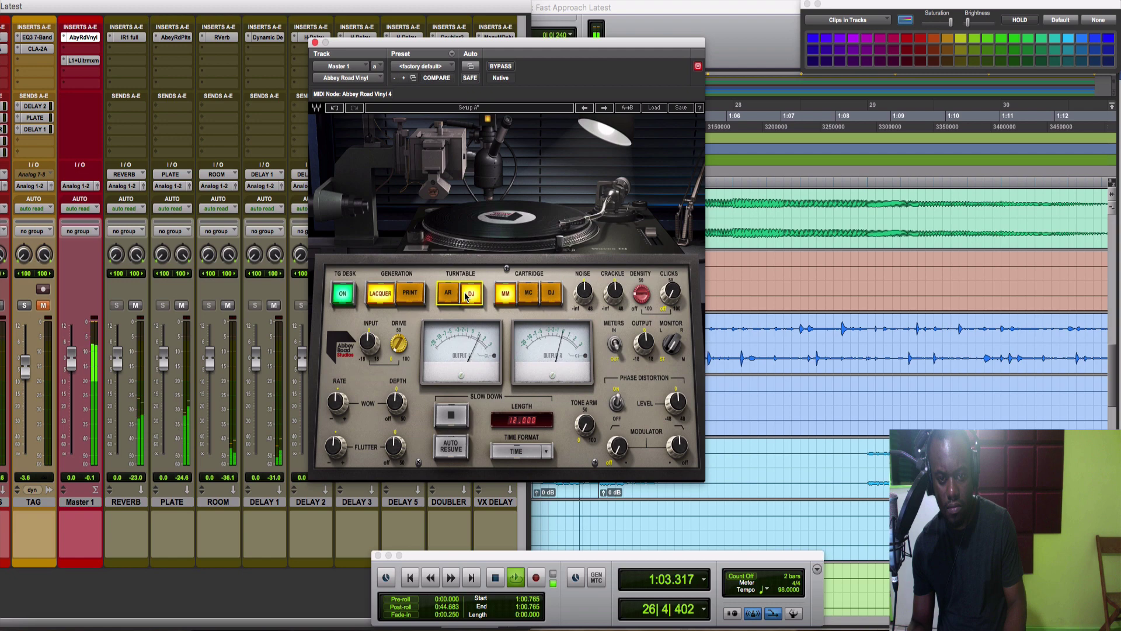
{"action": "left_click", "coordinate": [448, 295]}
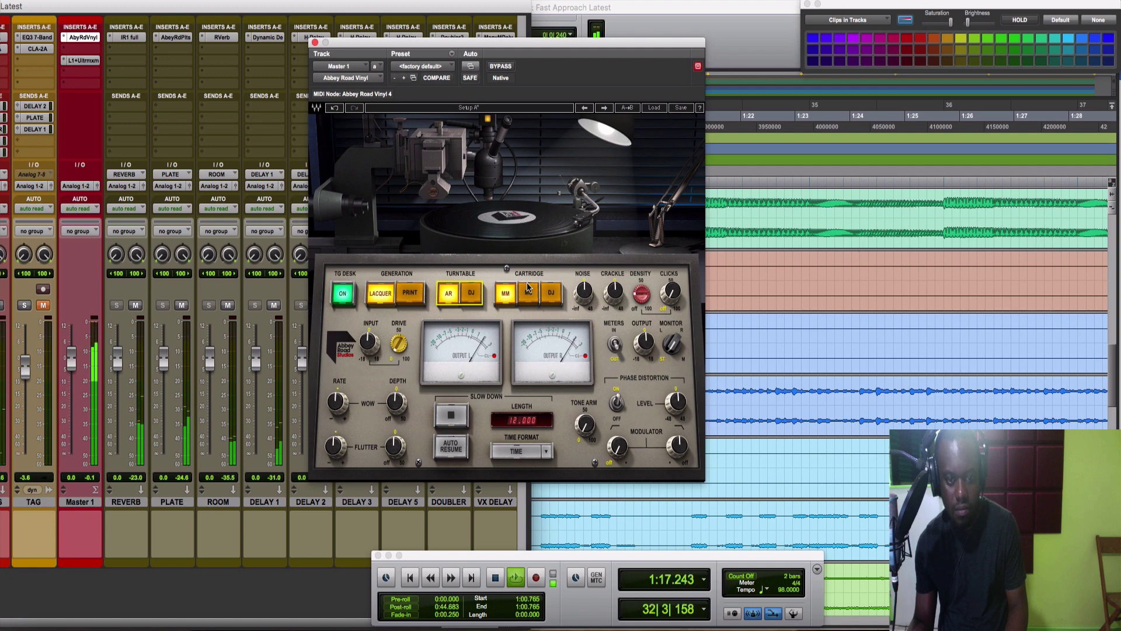
{"action": "left_click", "coordinate": [470, 295]}
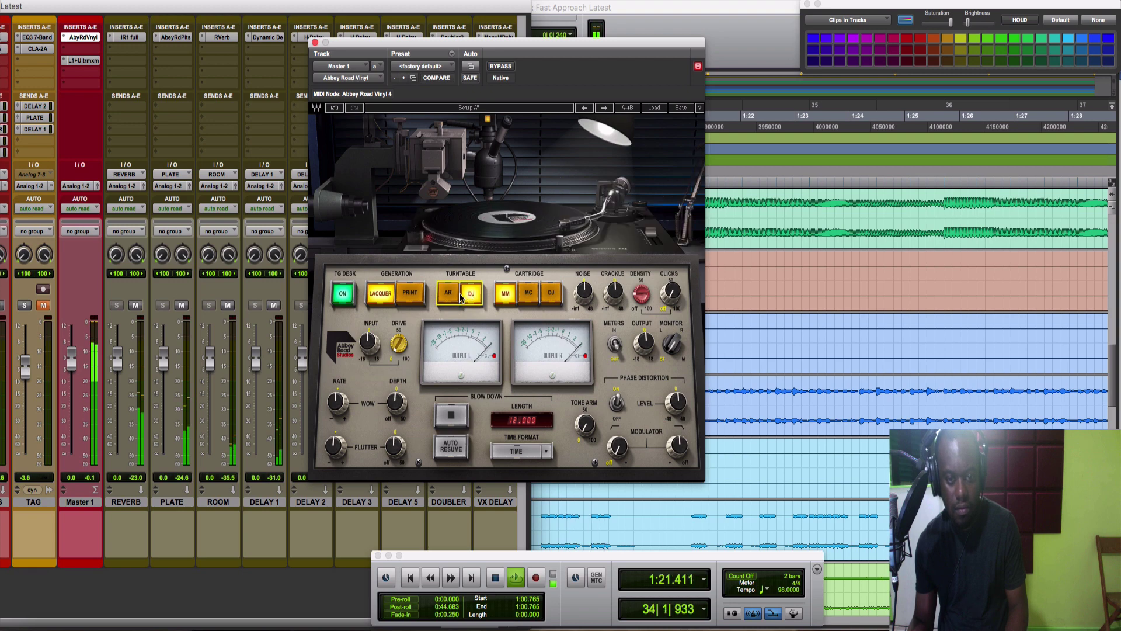
{"action": "left_click", "coordinate": [454, 295]}
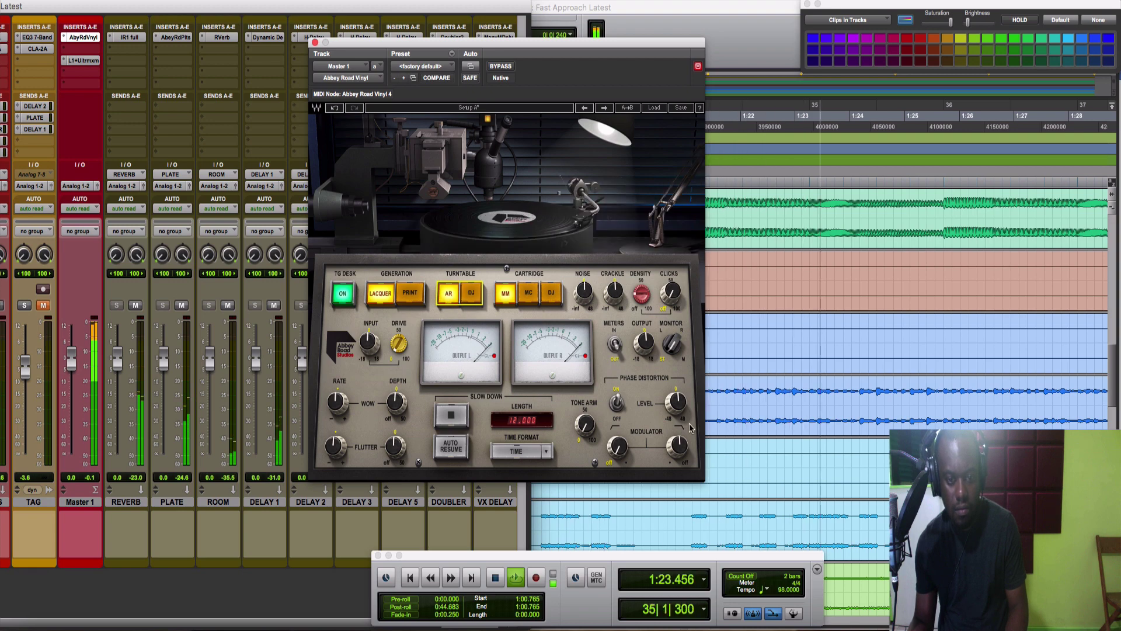
Step: Try the plug-in's Auto Resume and Time Format slow-down controls and replay the song from 1:00.765
{"action": "left_click", "coordinate": [451, 447]}
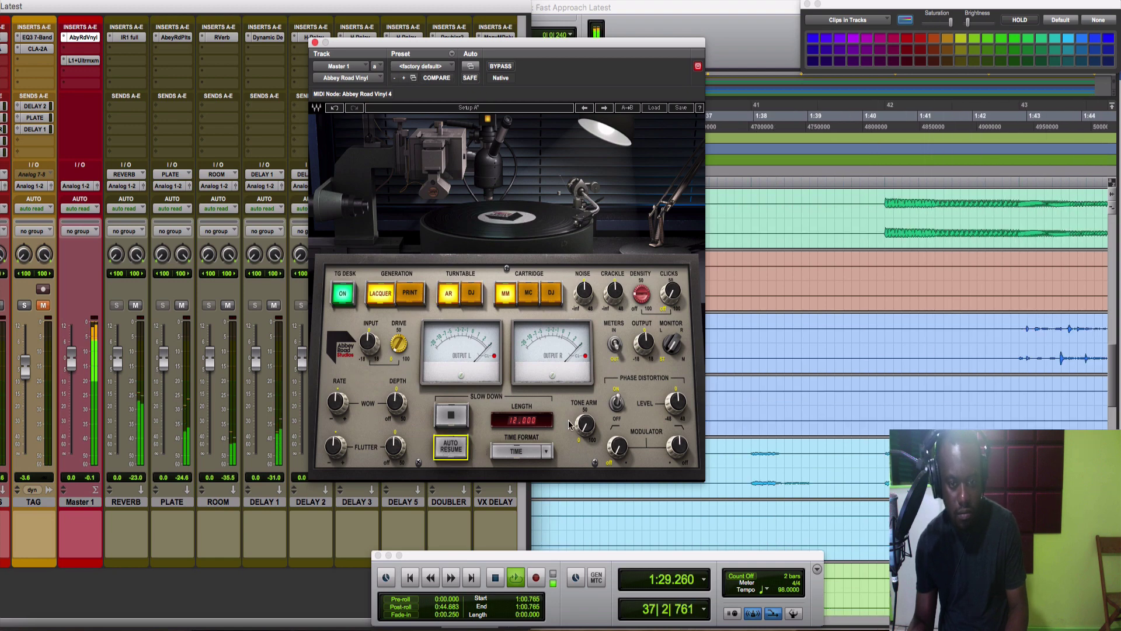
{"action": "left_click", "coordinate": [520, 452]}
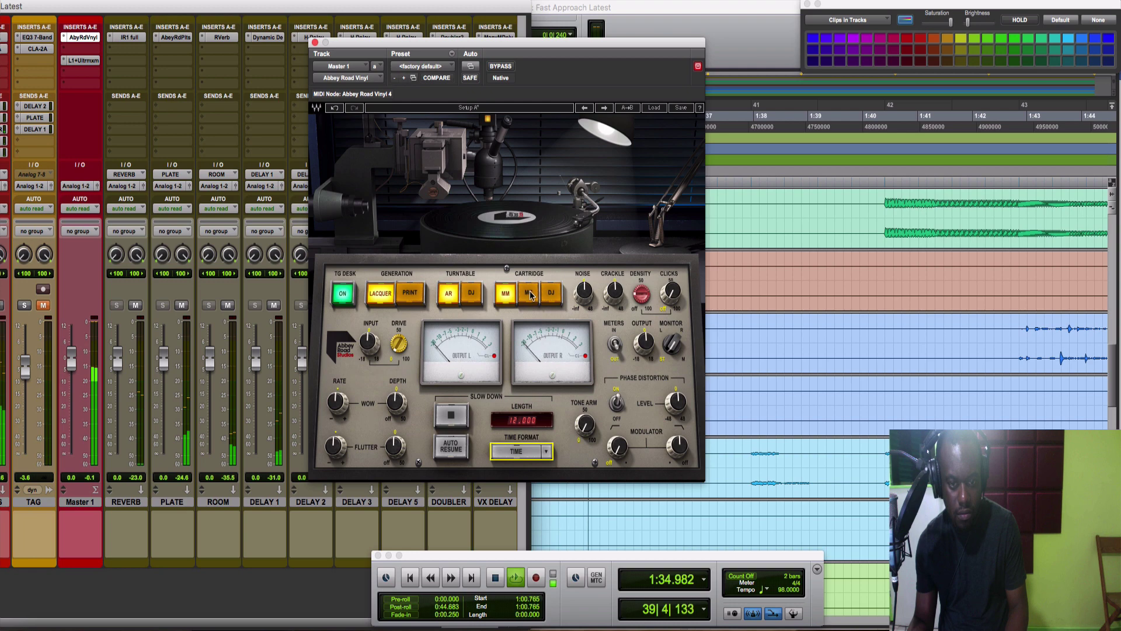
{"action": "key", "text": "space"}
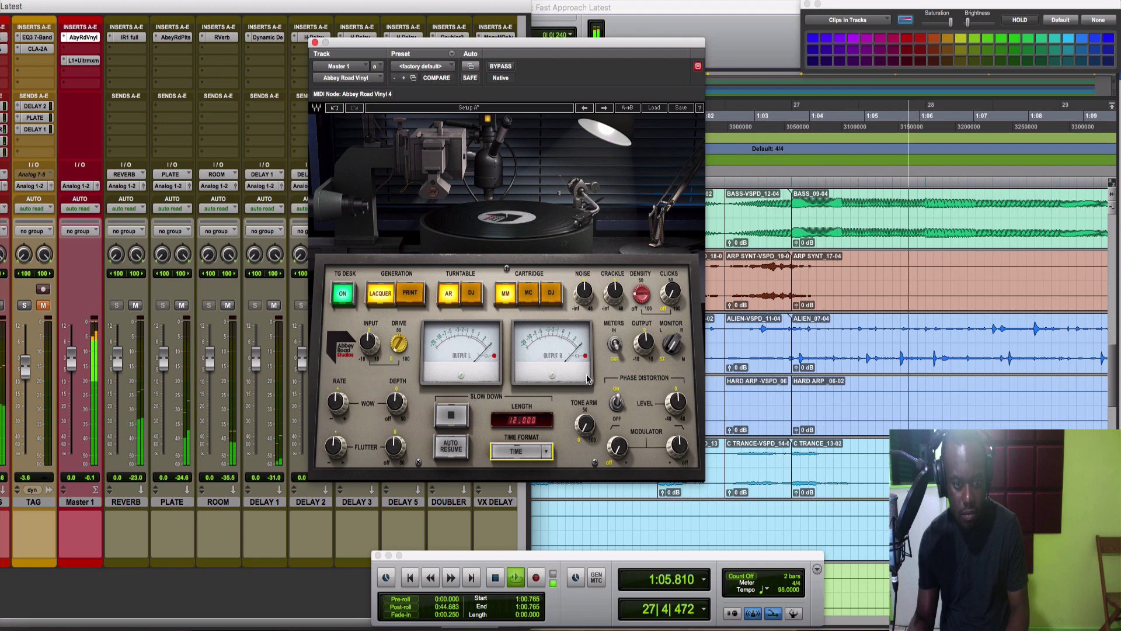
{"action": "mouse_move", "coordinate": [590, 429]}
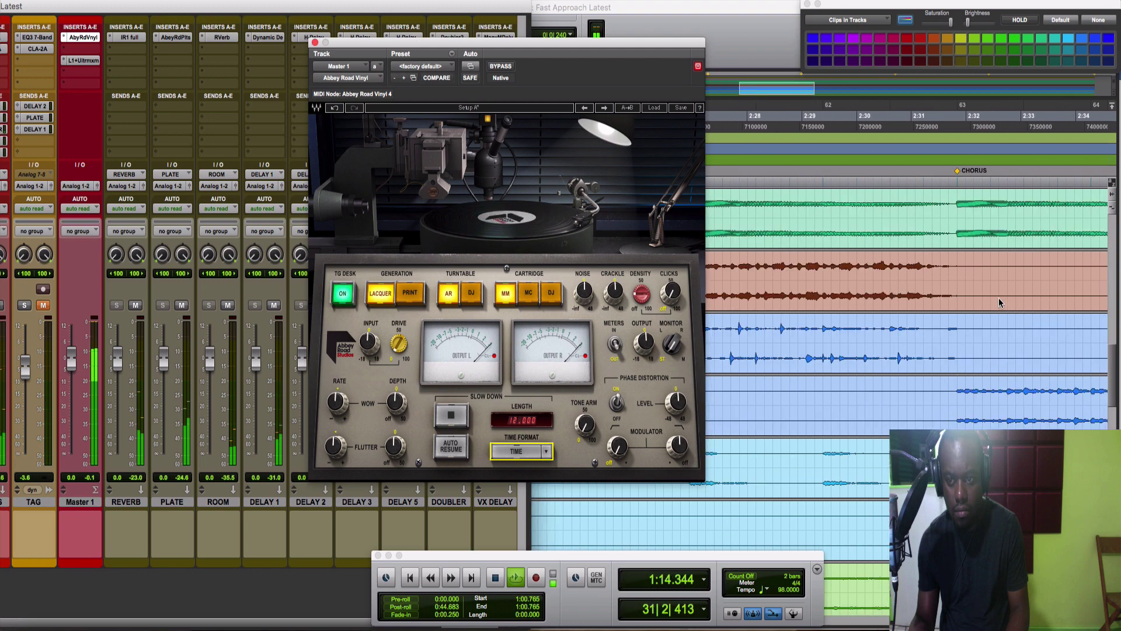
Step: Return to the edit timeline, fit the whole song in view and move the Abbey Road Vinyl window off the tracks
{"action": "left_click", "coordinate": [947, 268]}
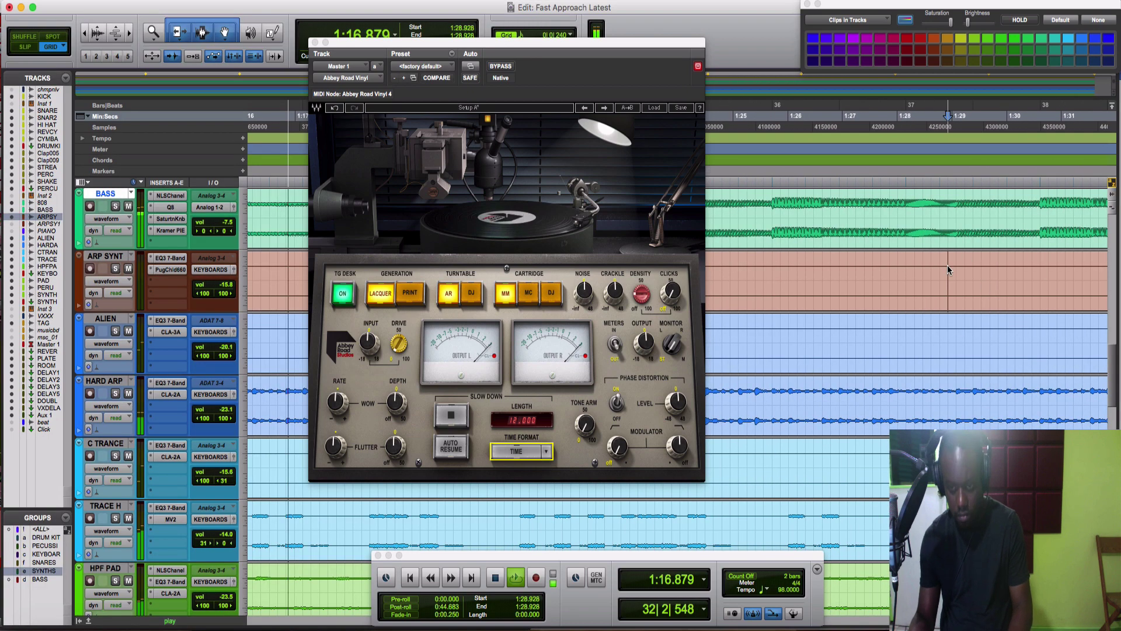
{"action": "key", "text": "r"}
{"action": "key", "text": "r"}
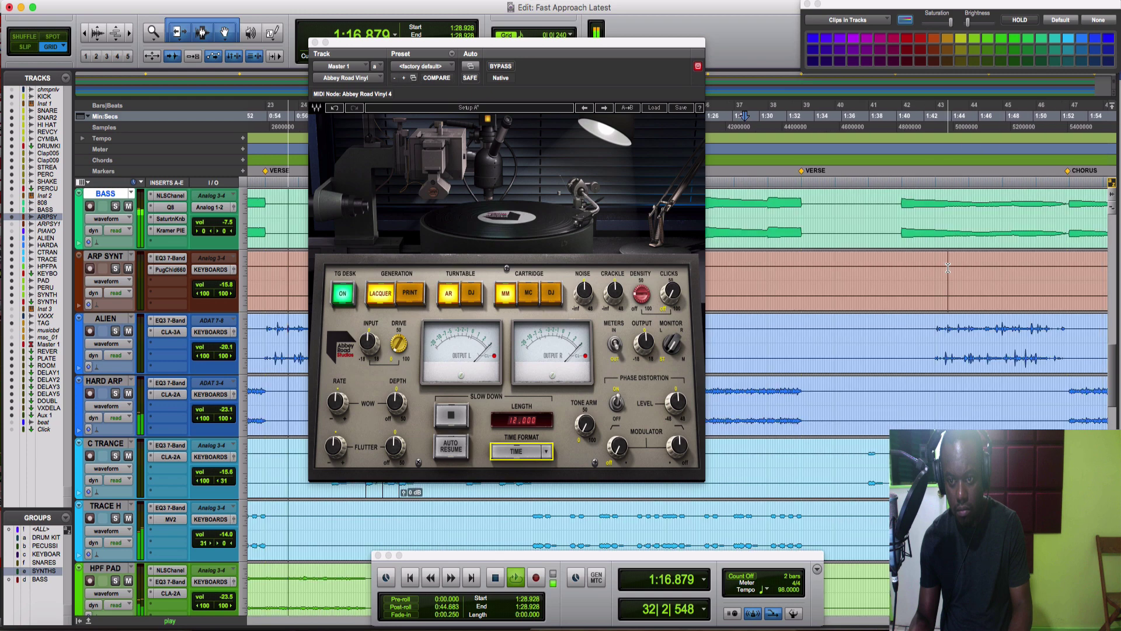
{"action": "key", "text": "r"}
{"action": "key", "text": "r"}
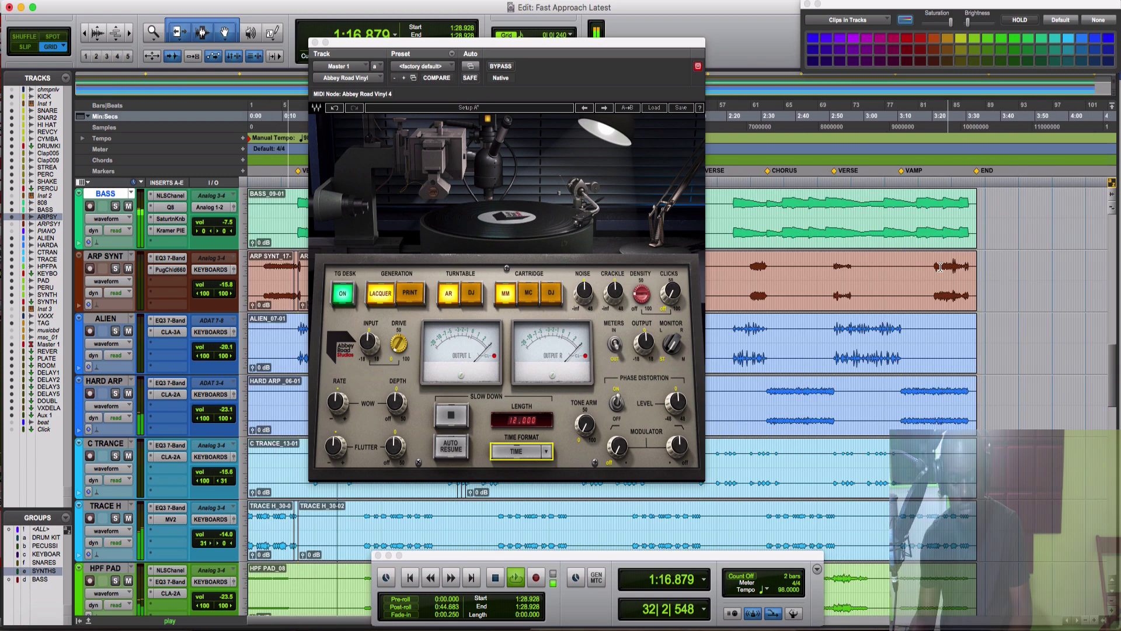
{"action": "left_click_drag", "start_coordinate": [546, 52], "coordinate": [1105, 86]}
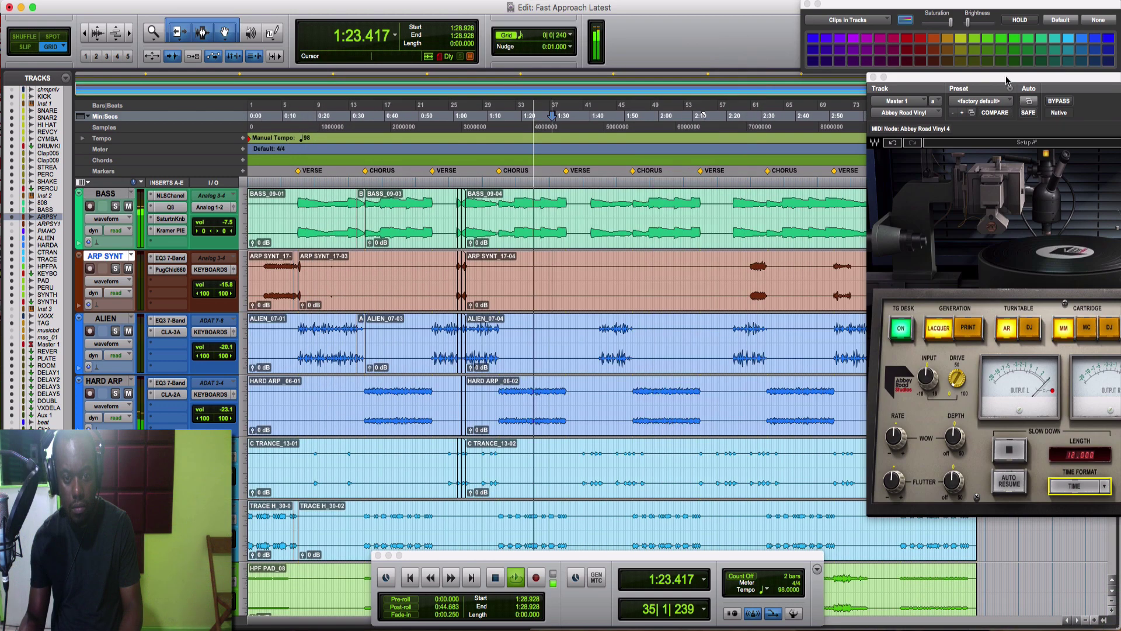
Step: Set the playback start to 1:16.683 and replay the song with the Abbey Road Vinyl window moved fully into view
{"action": "left_click", "coordinate": [510, 204]}
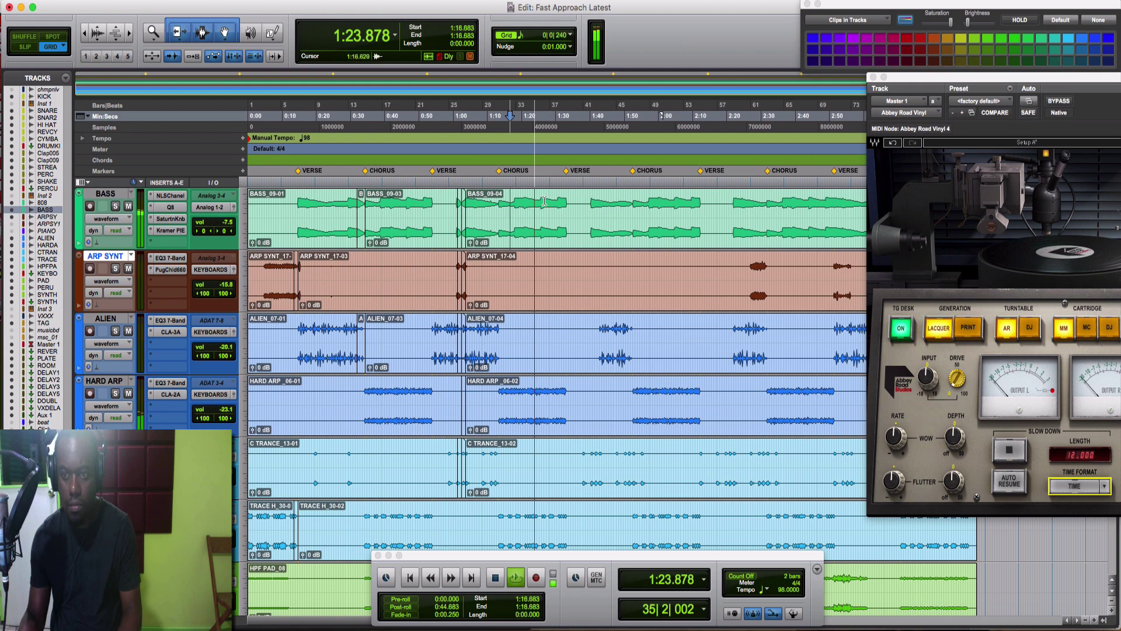
{"action": "key", "text": "space"}
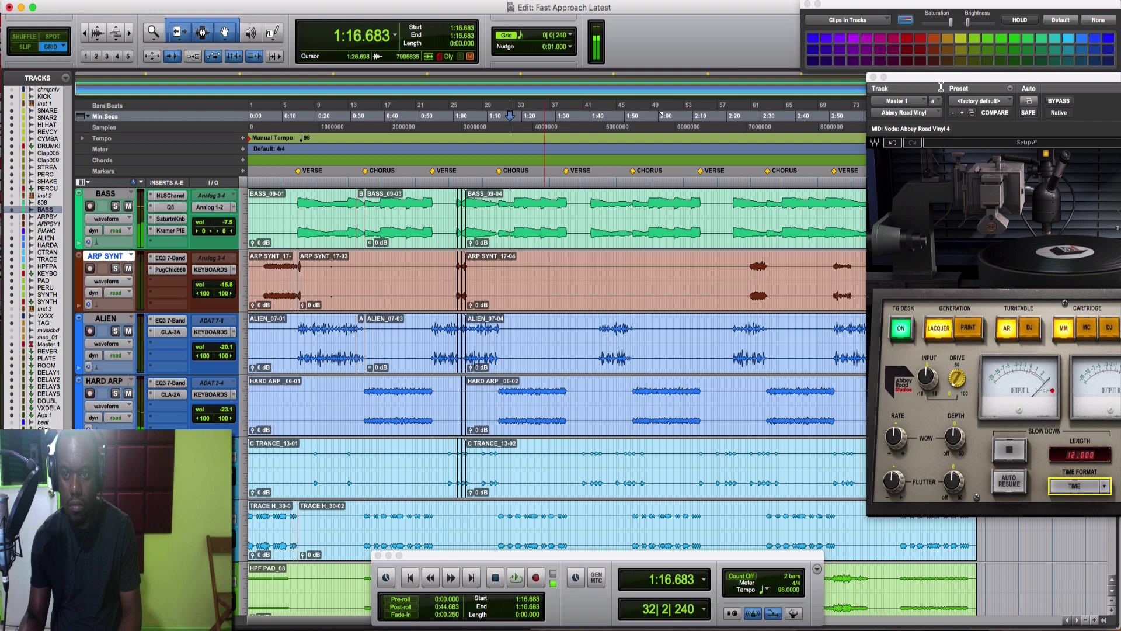
{"action": "left_click_drag", "start_coordinate": [940, 87], "coordinate": [716, 59]}
{"action": "key", "text": "space"}
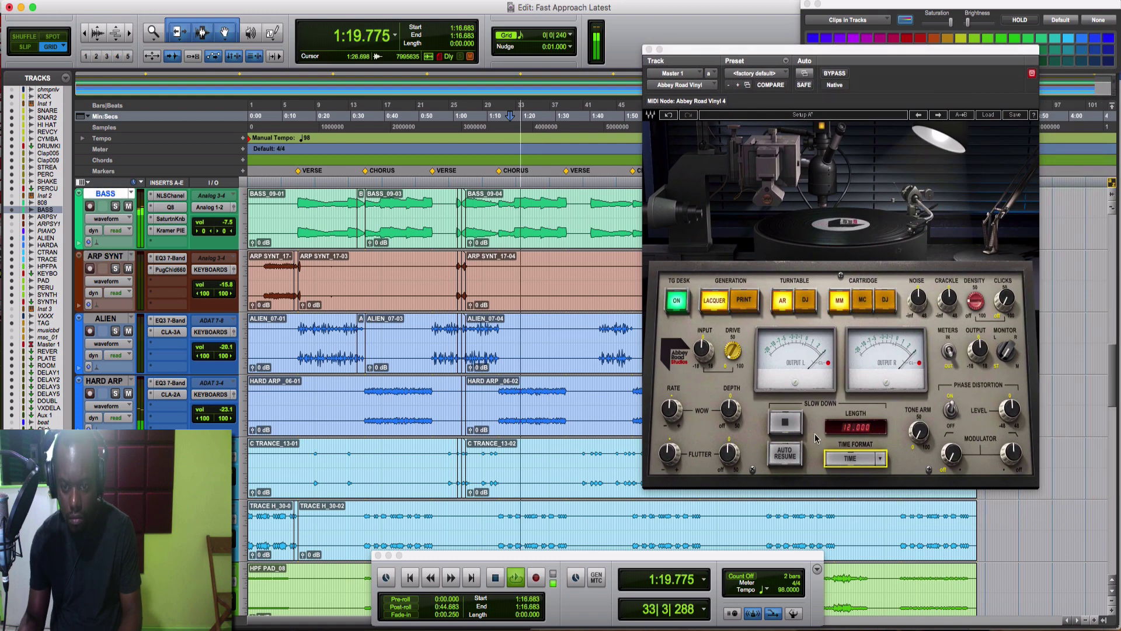
{"action": "key", "text": "space"}
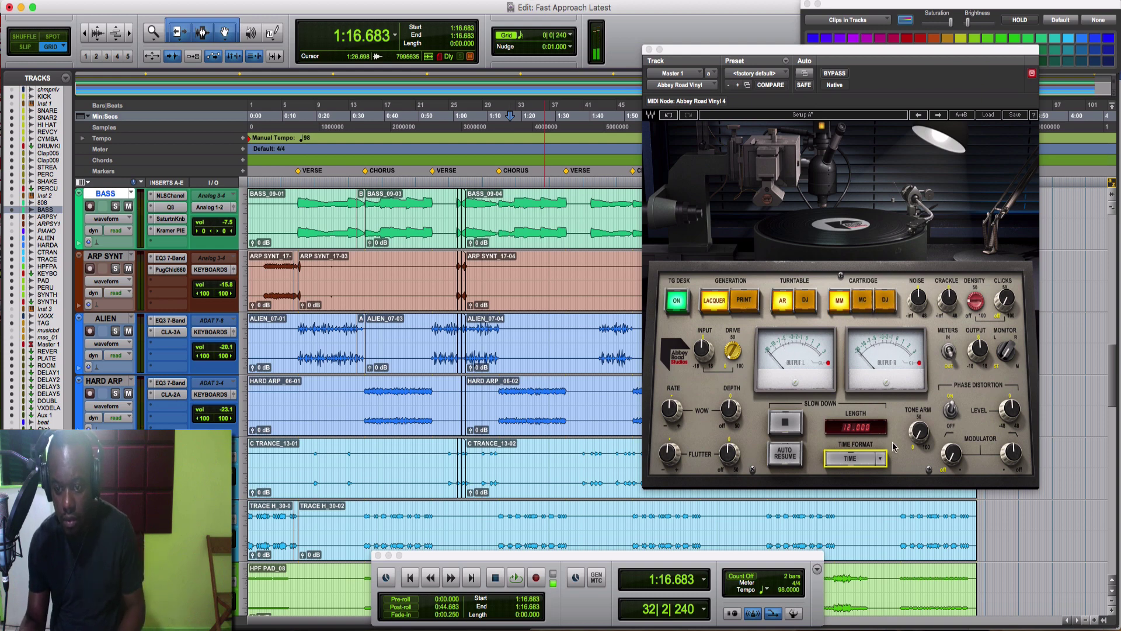
Step: Check the Time Format options and audition the vinyl slow-down from 1:16.683, stopping and resuming the turntable in Time mode
{"action": "left_click", "coordinate": [880, 460]}
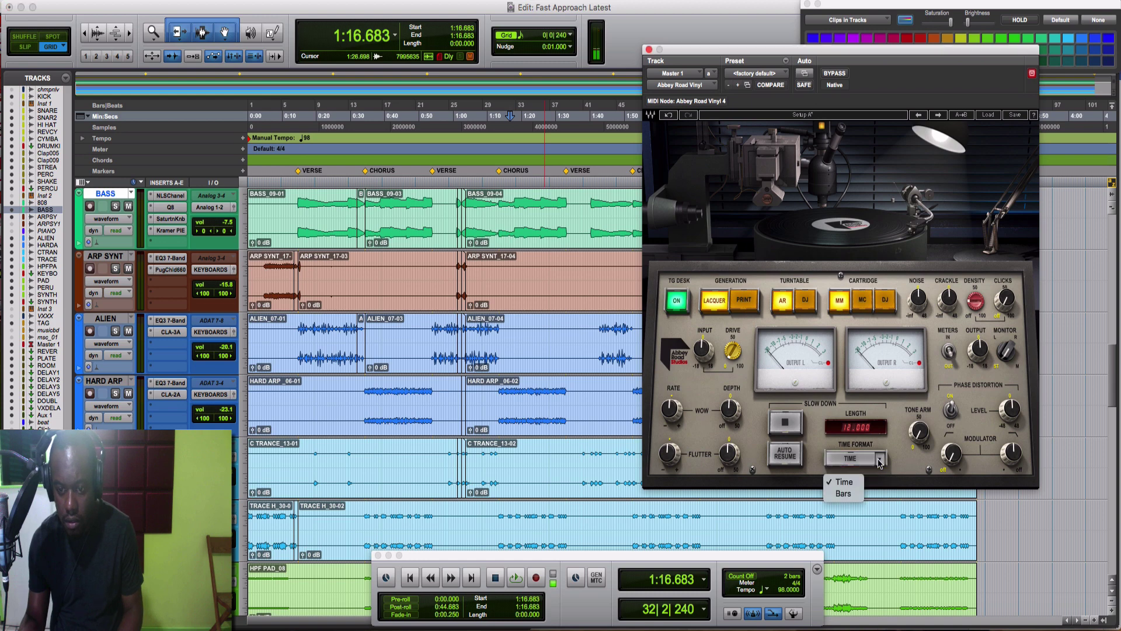
{"action": "left_click", "coordinate": [880, 460]}
{"action": "left_click", "coordinate": [786, 425]}
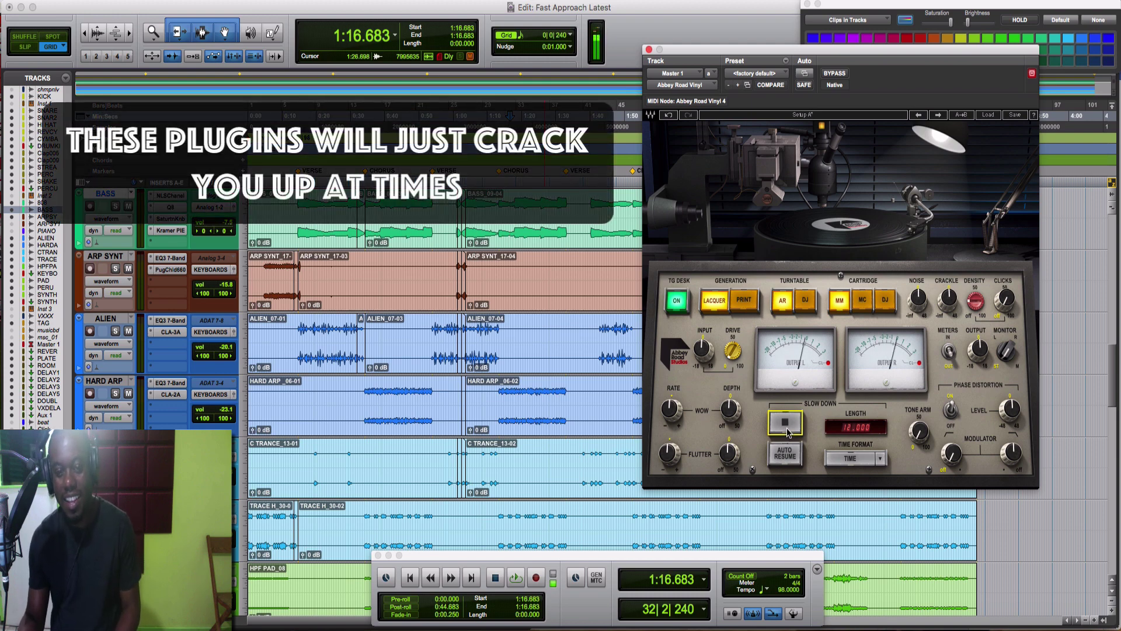
{"action": "key", "text": "space"}
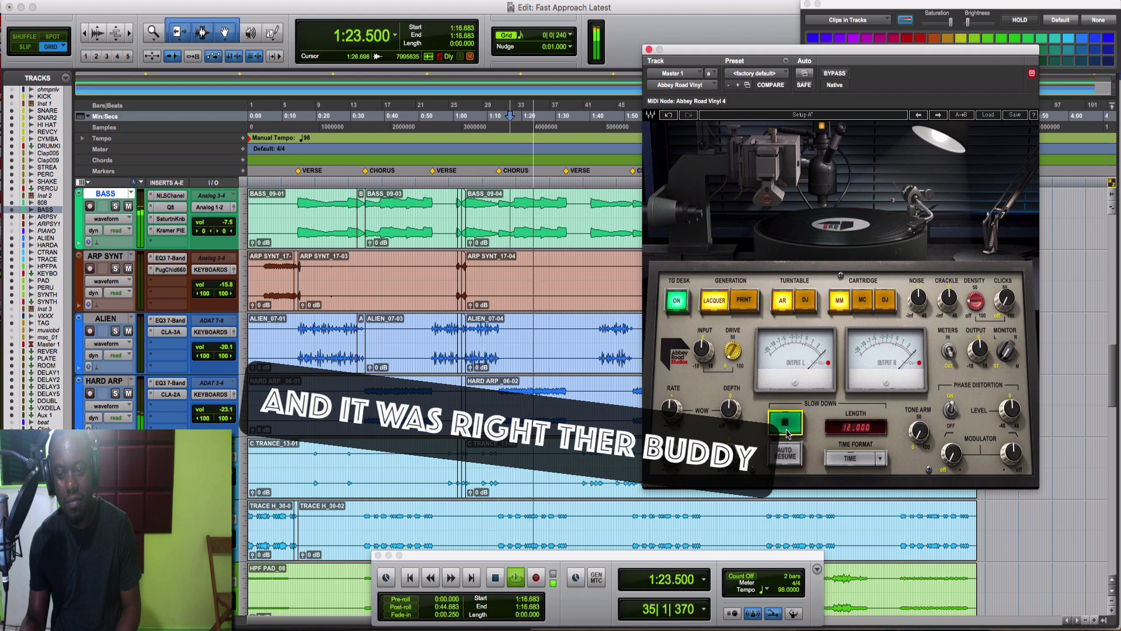
{"action": "left_click", "coordinate": [786, 430]}
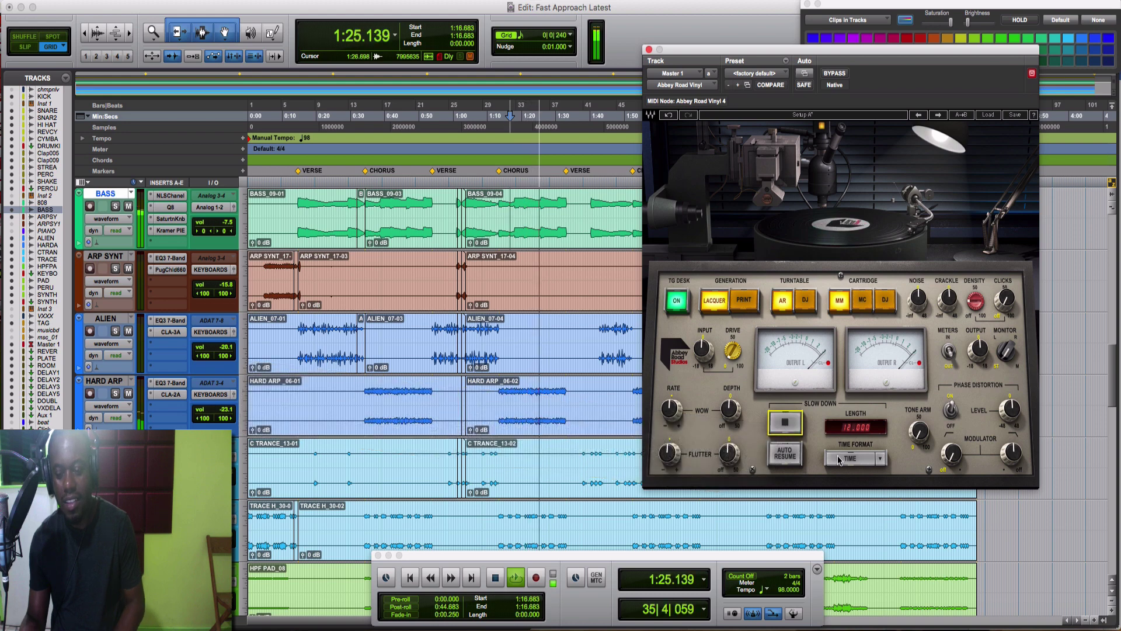
{"action": "key", "text": "space"}
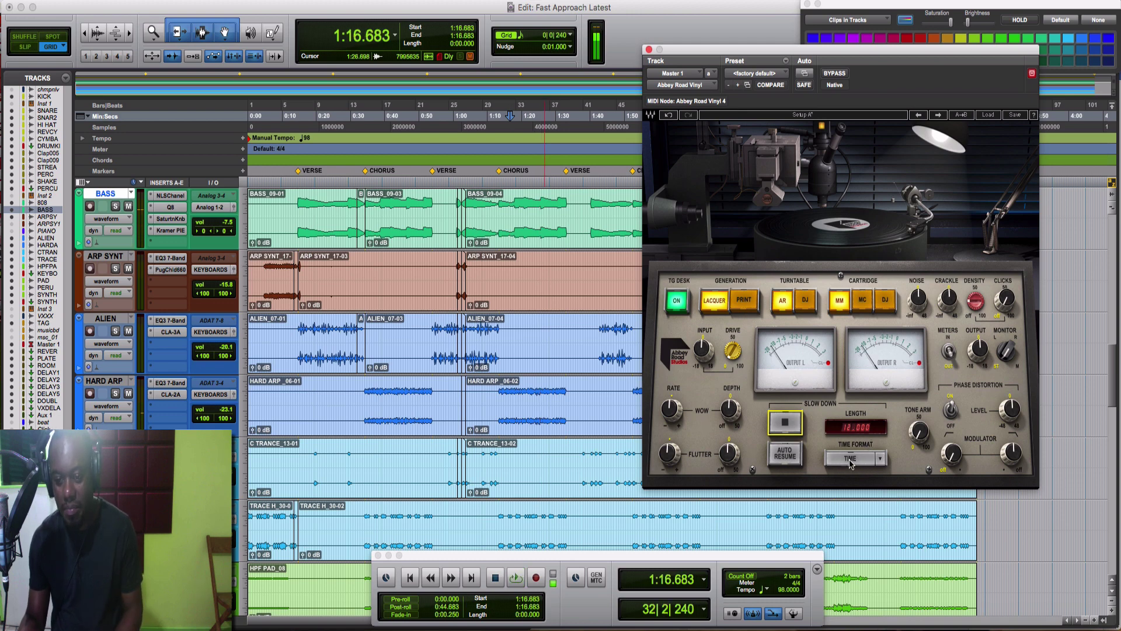
Step: Switch the slow-down Time Format to Bars and audition the turntable stop from 1:16.683
{"action": "left_click", "coordinate": [880, 459]}
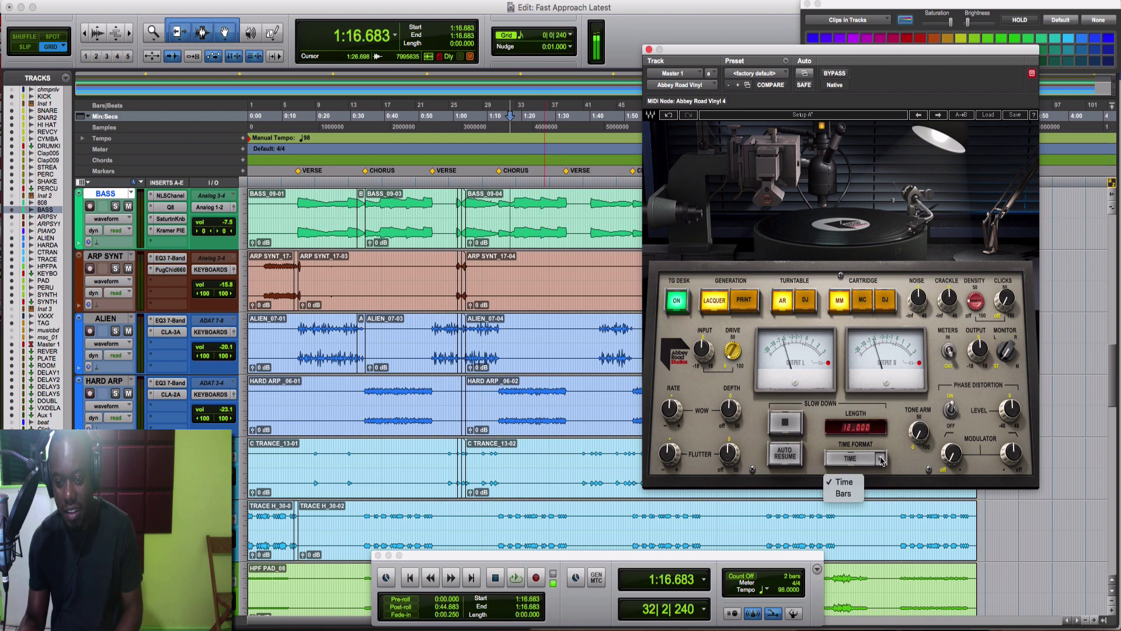
{"action": "left_click", "coordinate": [852, 433]}
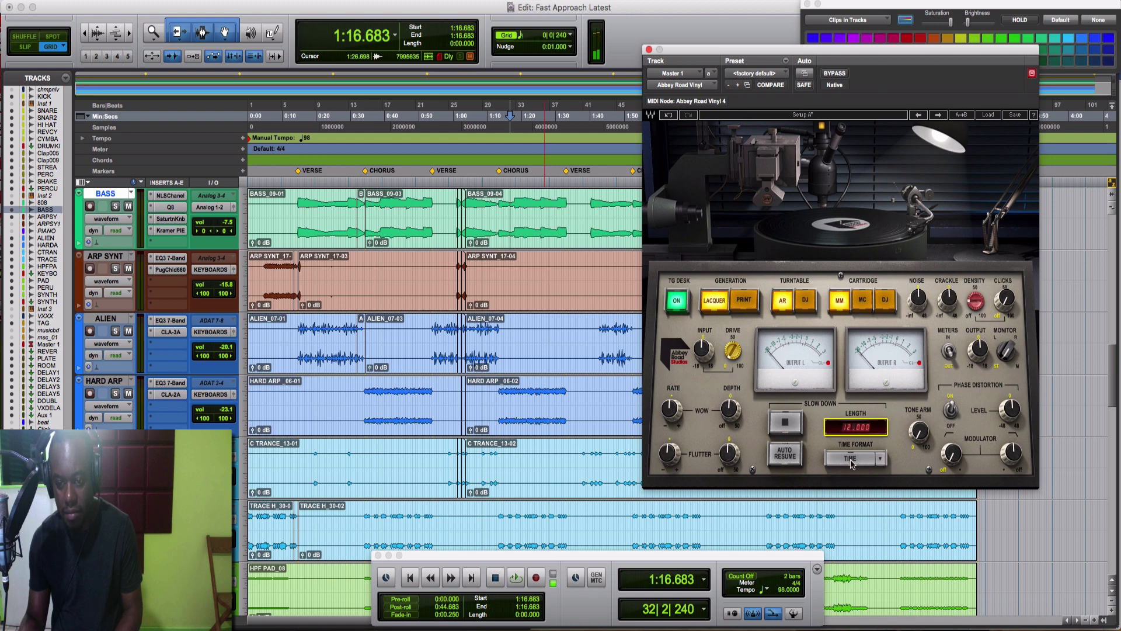
{"action": "left_click", "coordinate": [851, 462]}
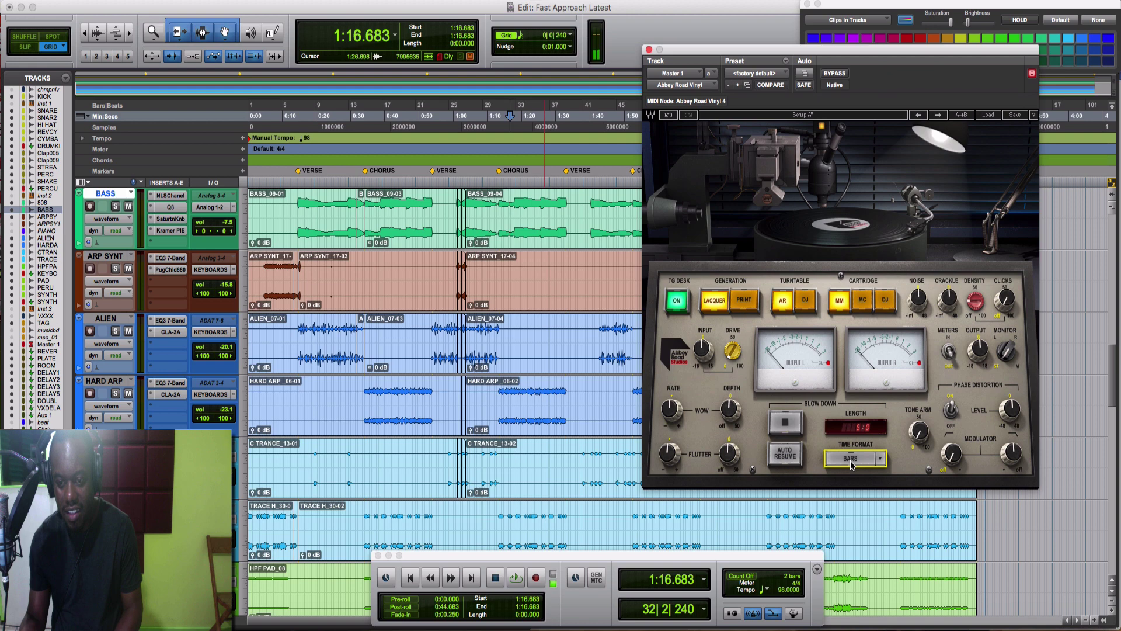
{"action": "key", "text": "space"}
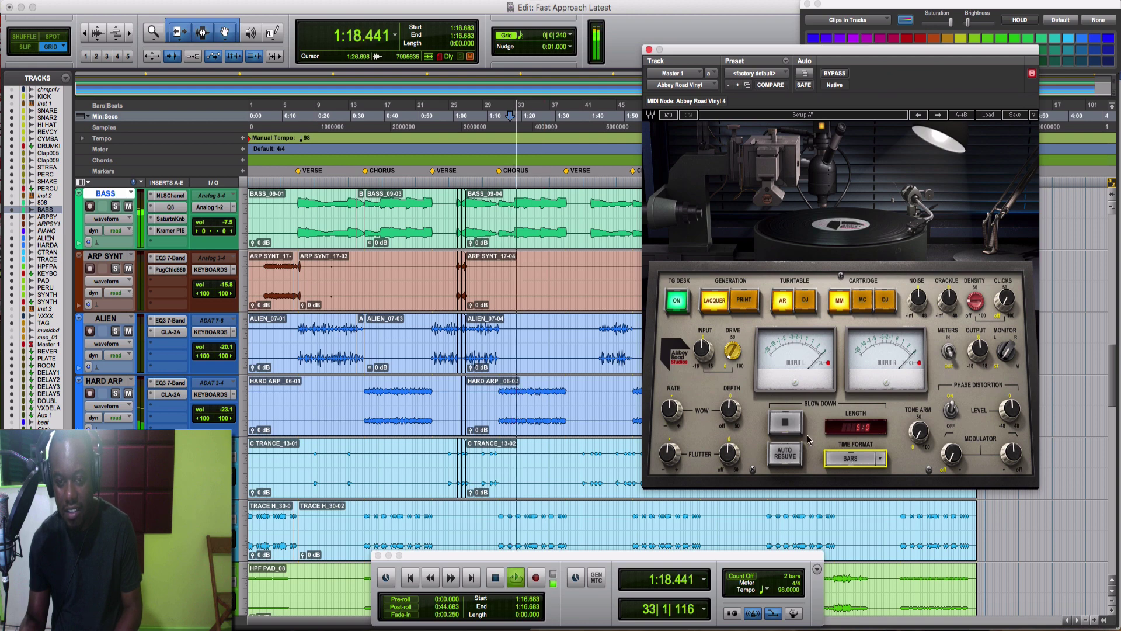
{"action": "left_click", "coordinate": [786, 424]}
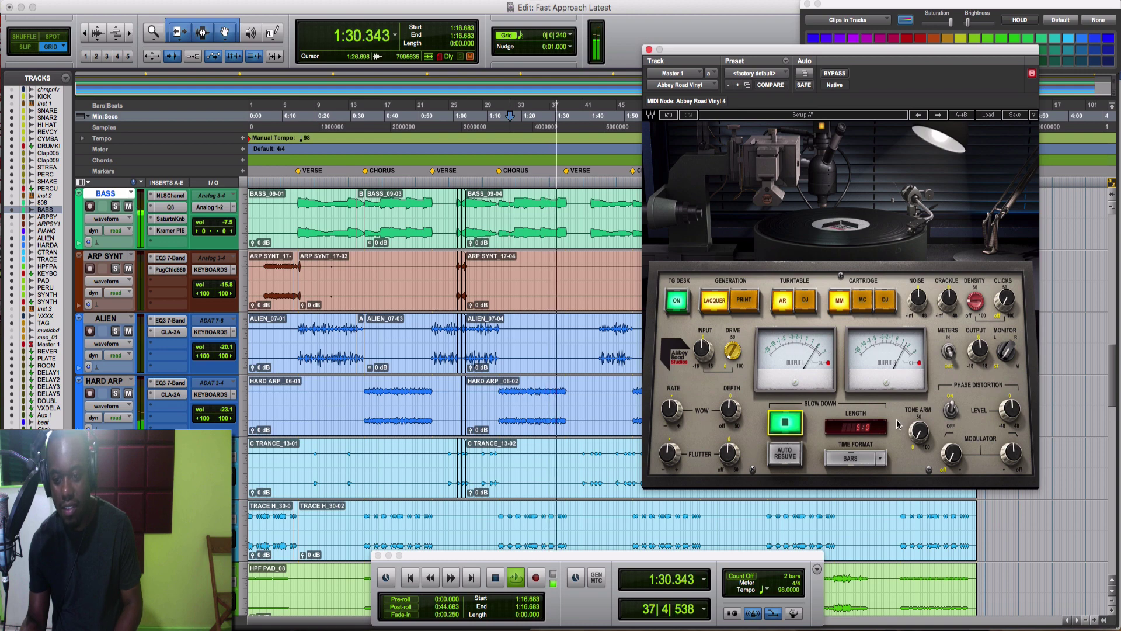
{"action": "key", "text": "space"}
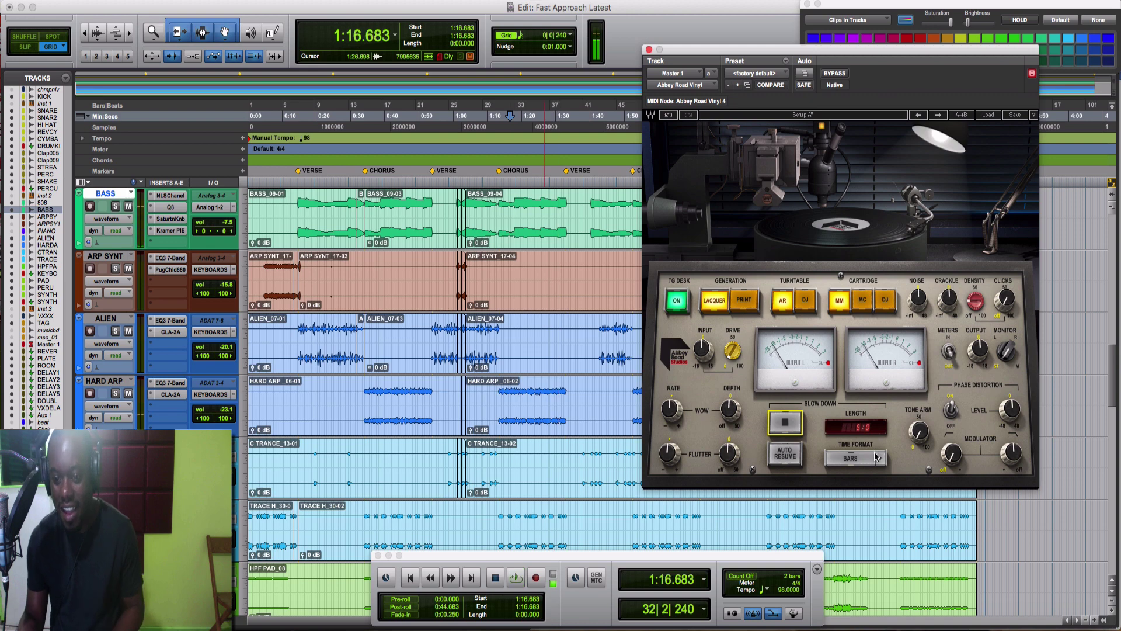
Step: Shorten the slow-down length to 0|1 and audition stopping and resuming the turntable during playback
{"action": "left_click", "coordinate": [858, 427]}
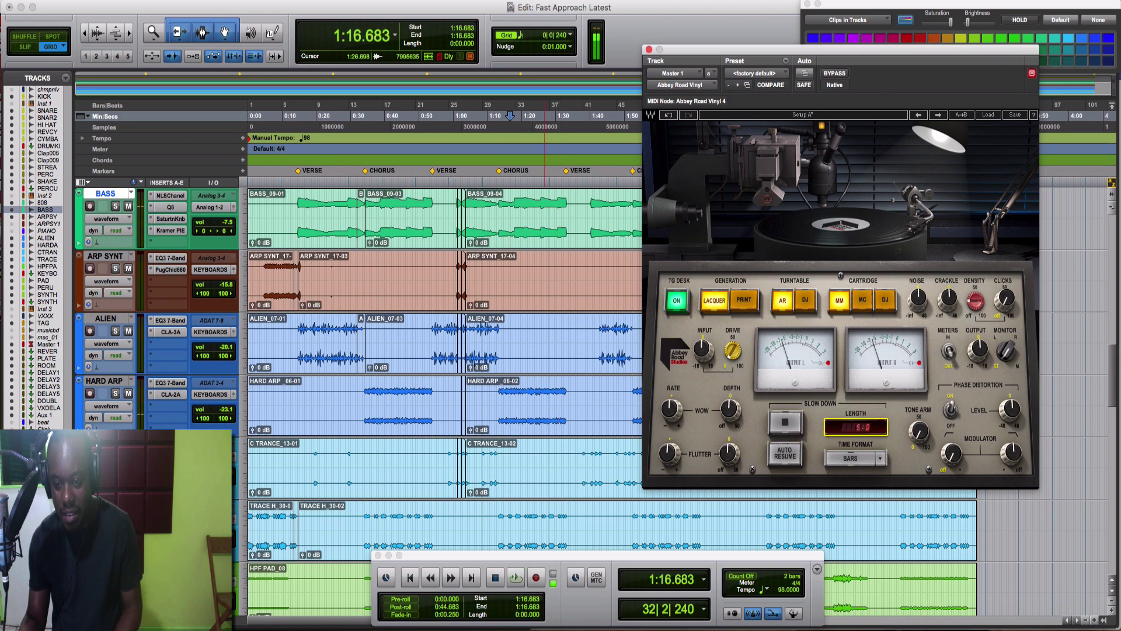
{"action": "left_click_drag", "start_coordinate": [858, 427], "coordinate": [857, 433]}
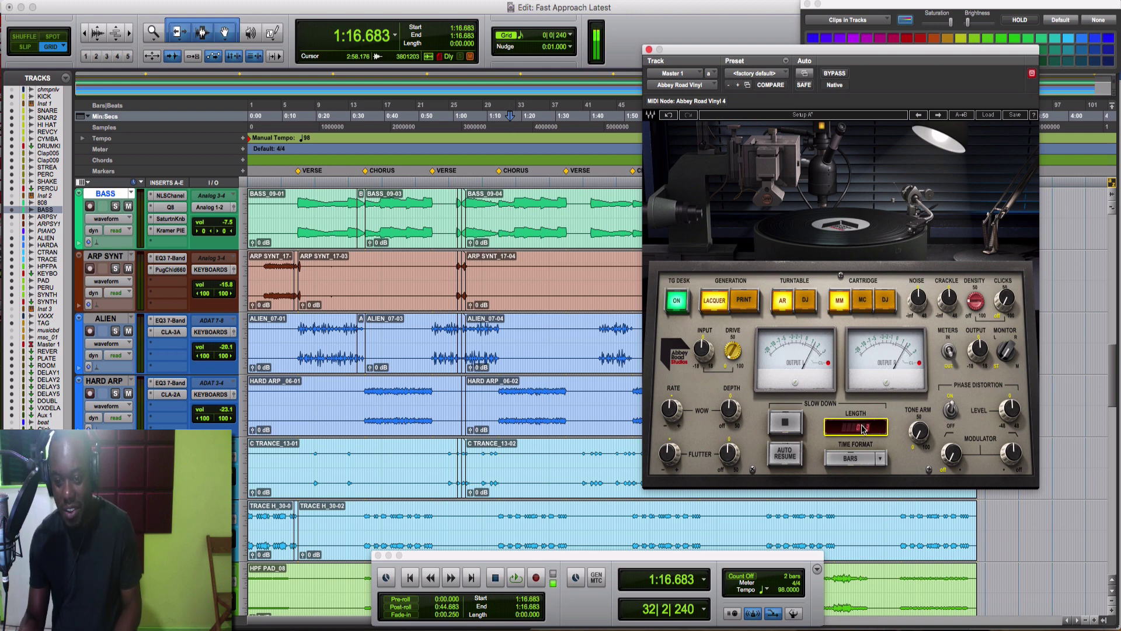
{"action": "key", "text": "space"}
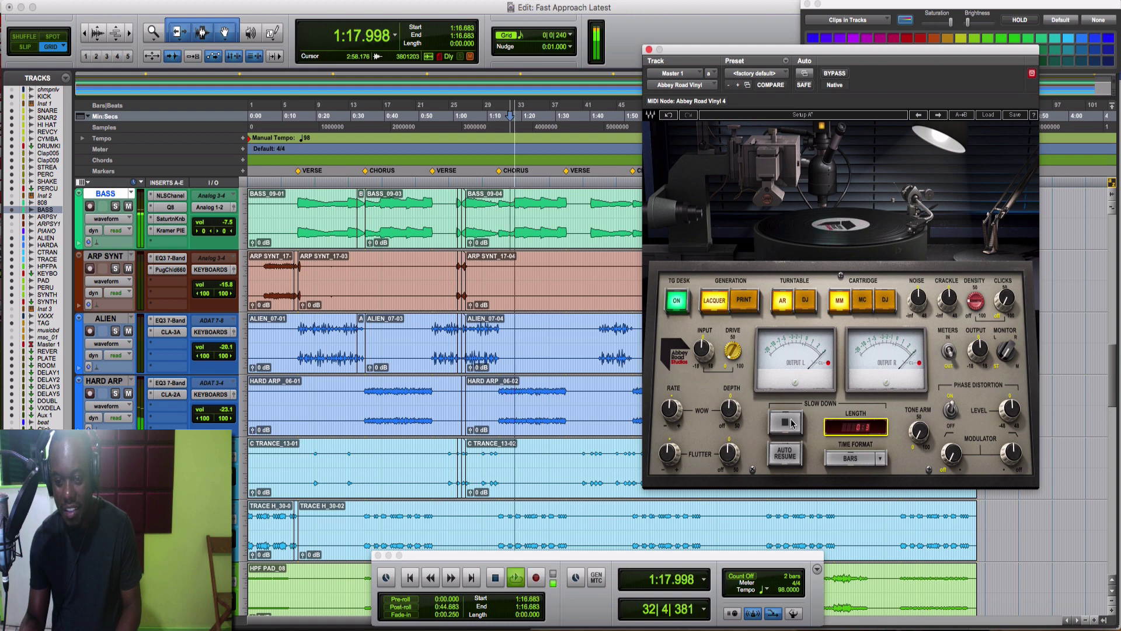
{"action": "left_click", "coordinate": [792, 423]}
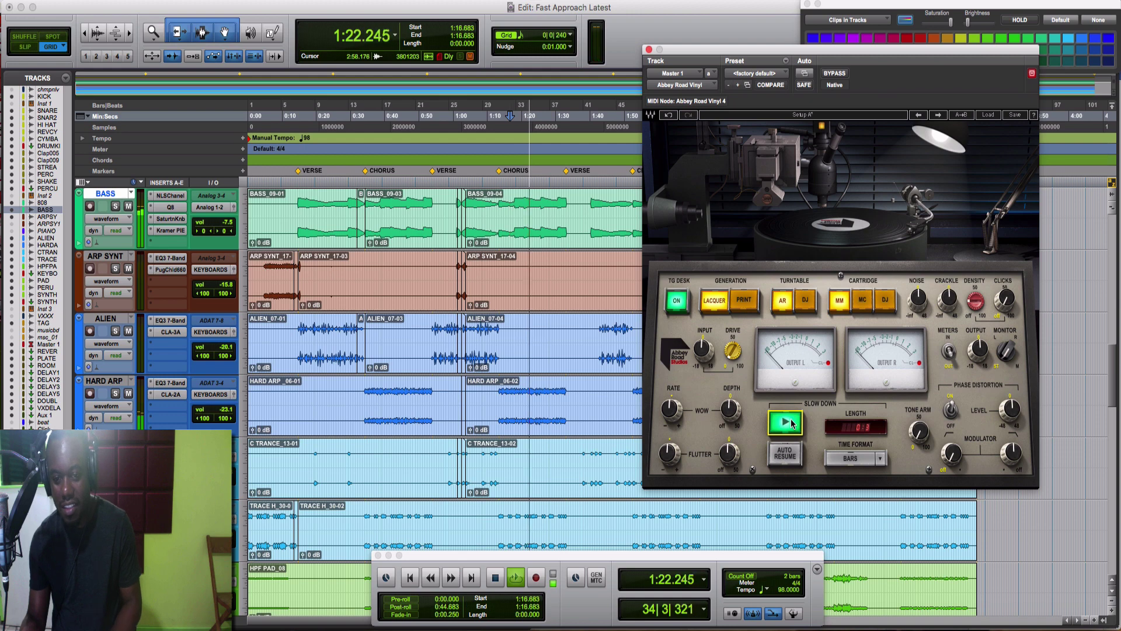
{"action": "left_click", "coordinate": [792, 424]}
{"action": "key", "text": "space"}
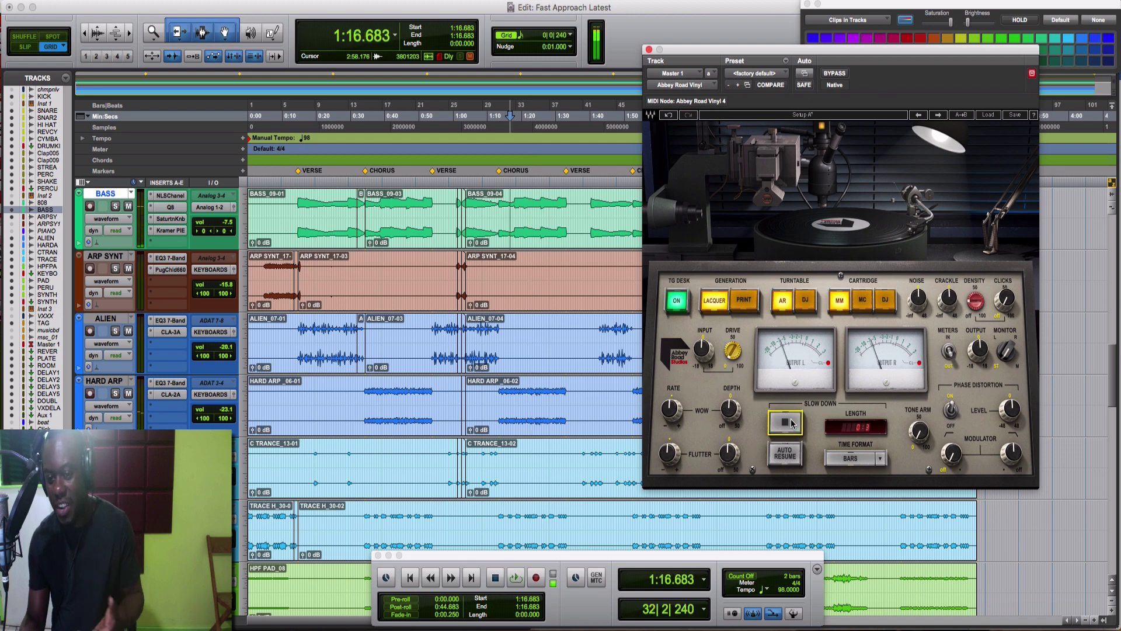
Step: Set the slow-down length to 0|0, audition the turntable stop and replay the song from 1:16.683
{"action": "left_click", "coordinate": [859, 430]}
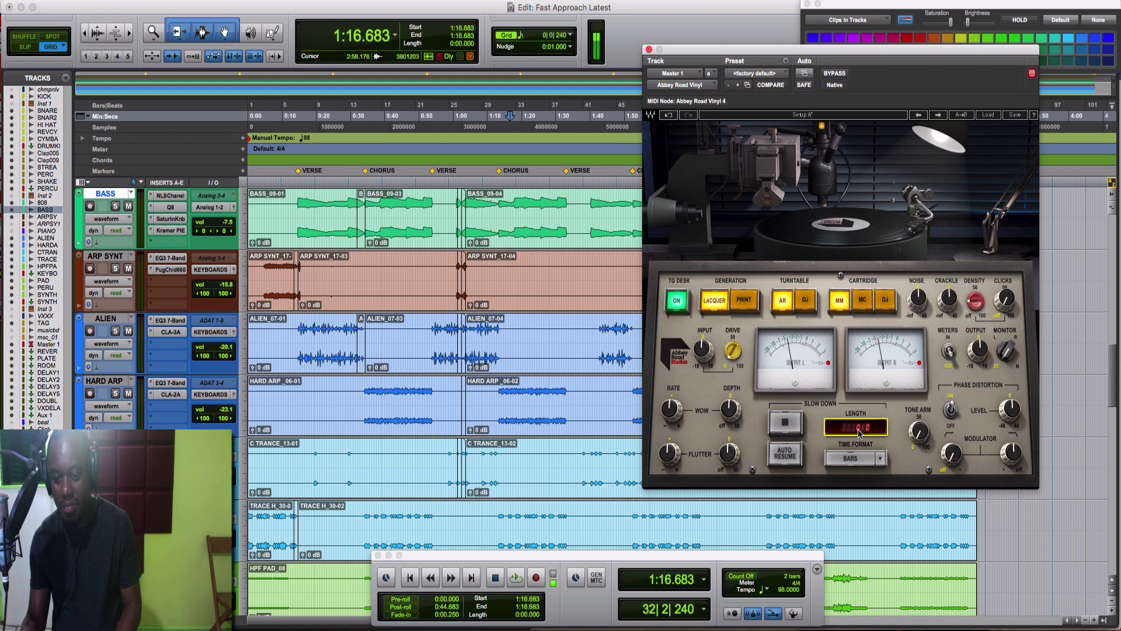
{"action": "key", "text": "space"}
{"action": "left_click", "coordinate": [785, 423]}
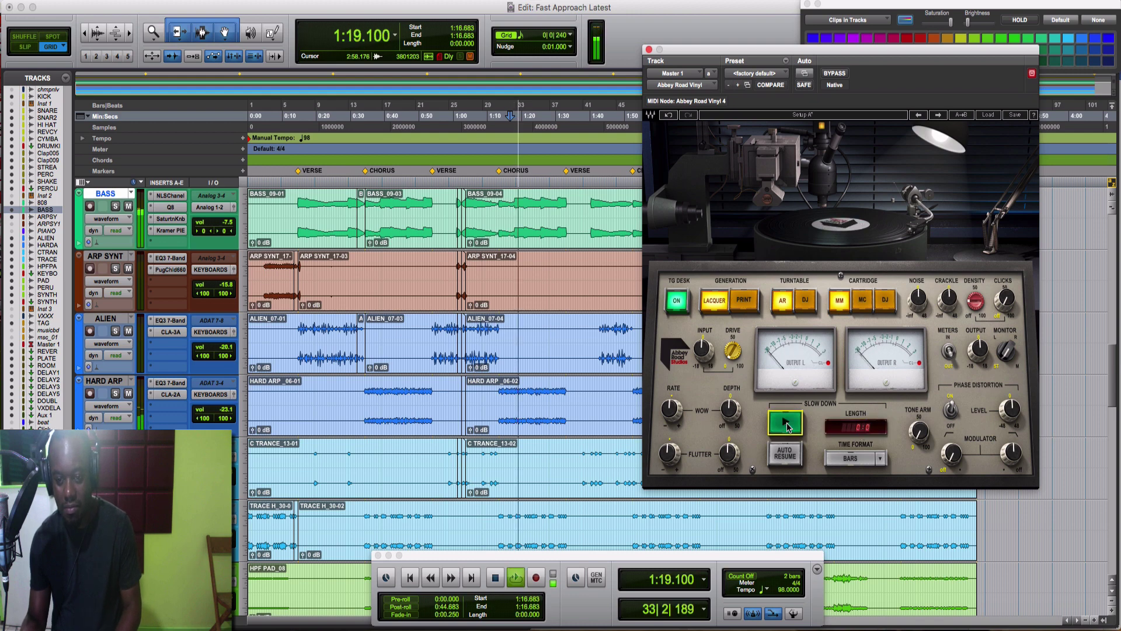
{"action": "key", "text": "space"}
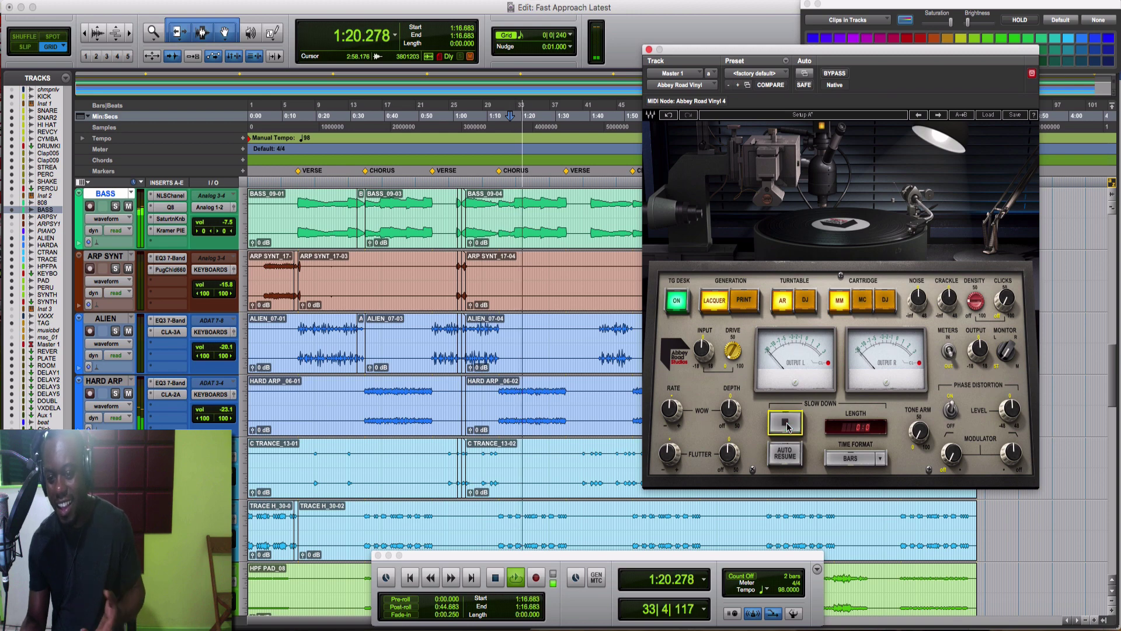
{"action": "key", "text": "space"}
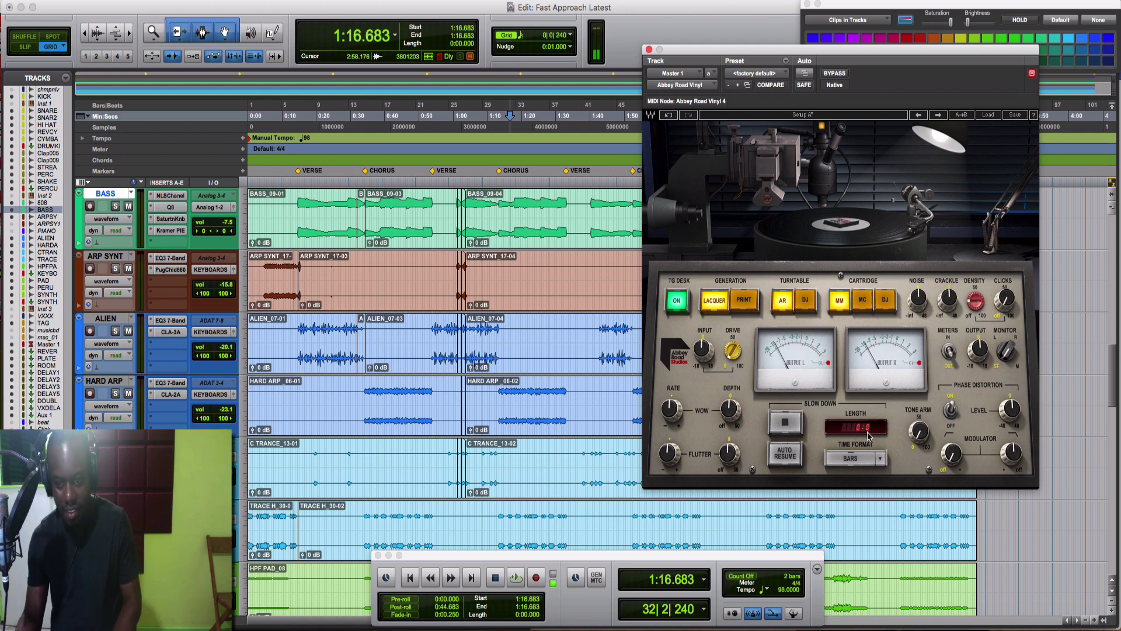
{"action": "key", "text": "space"}
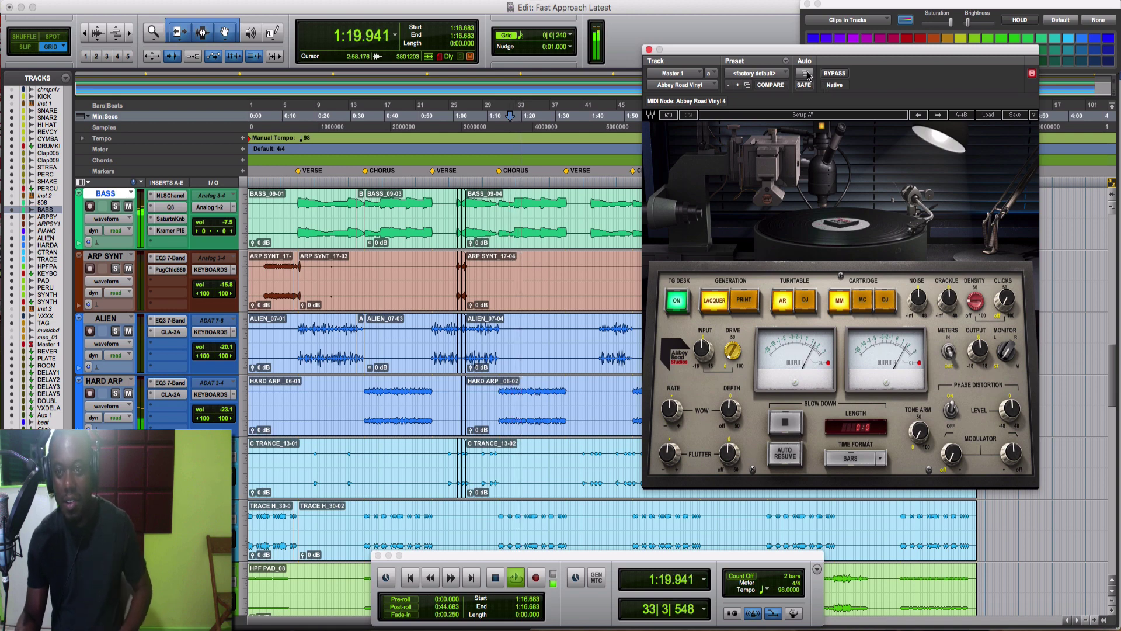
{"action": "key", "text": "space"}
Step: Open the plug-in automation settings for Abbey Road Vinyl, examine its automatable parameters and move the dialog clear of the plug-in window
{"action": "left_click", "coordinate": [805, 74]}
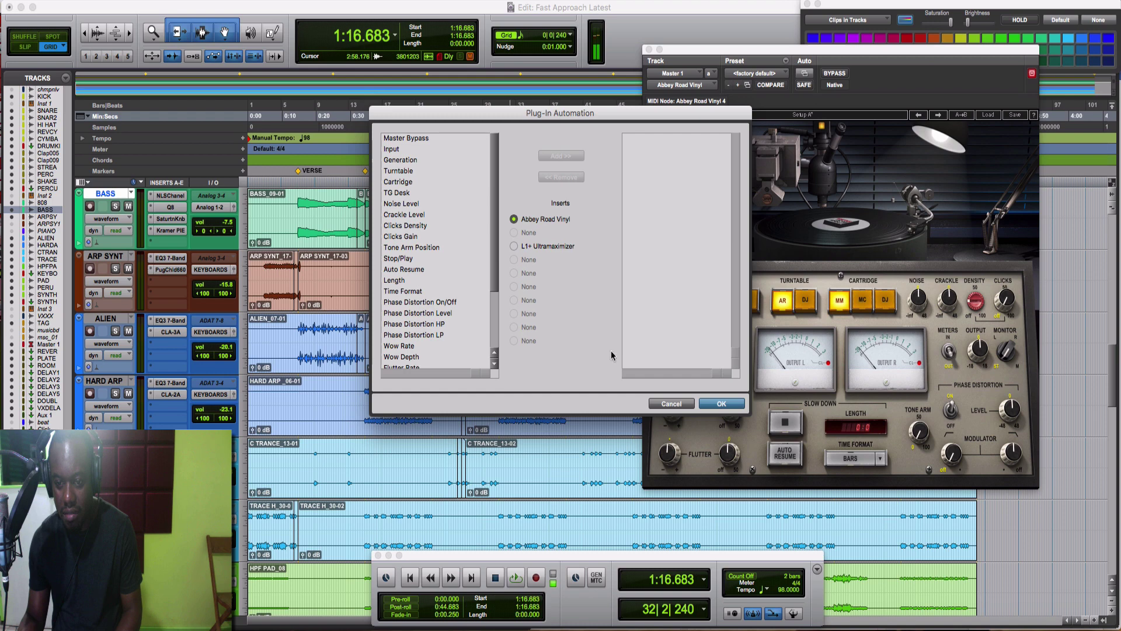
{"action": "scroll", "coordinate": [460, 282], "scroll_direction": "down", "scroll_amount": 5}
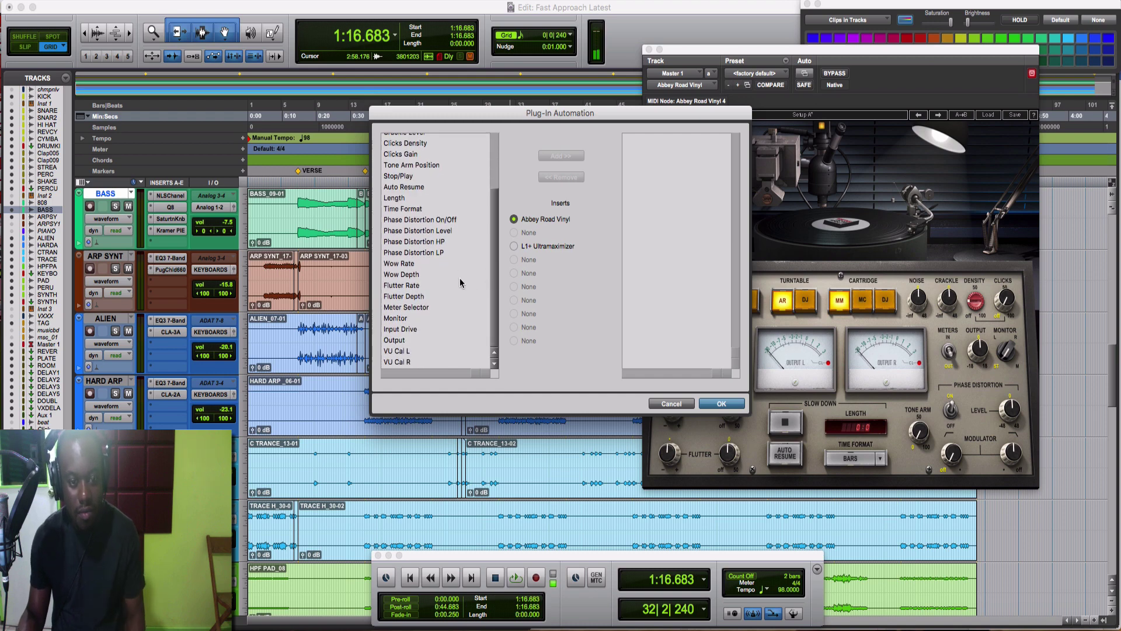
{"action": "scroll", "coordinate": [410, 279], "scroll_direction": "up", "scroll_amount": 4}
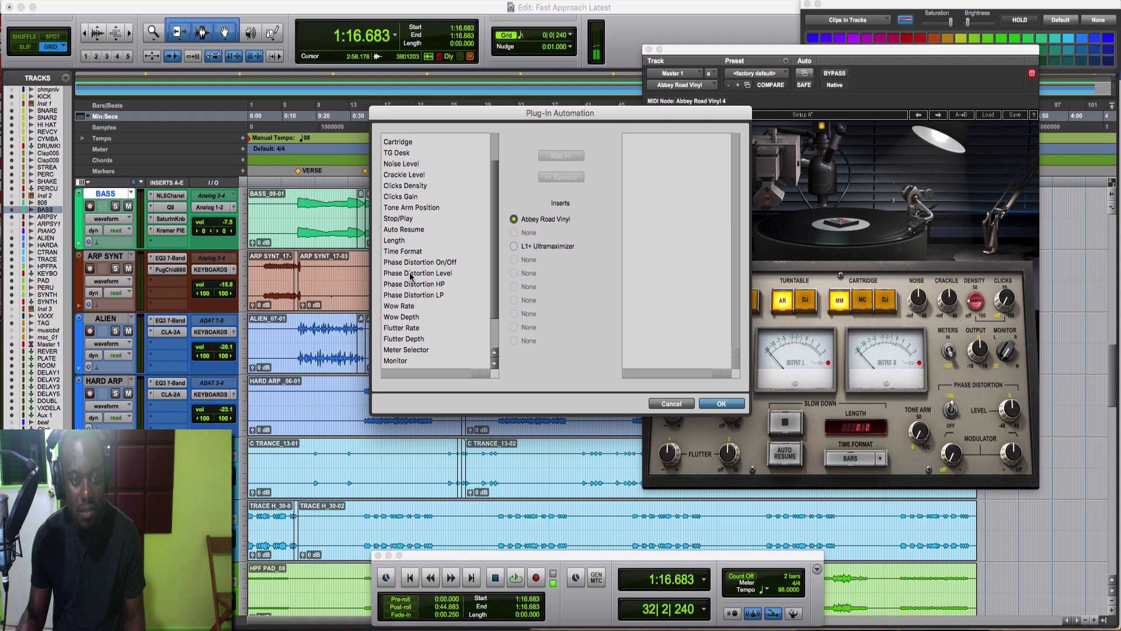
{"action": "scroll", "coordinate": [411, 277], "scroll_direction": "up", "scroll_amount": 2}
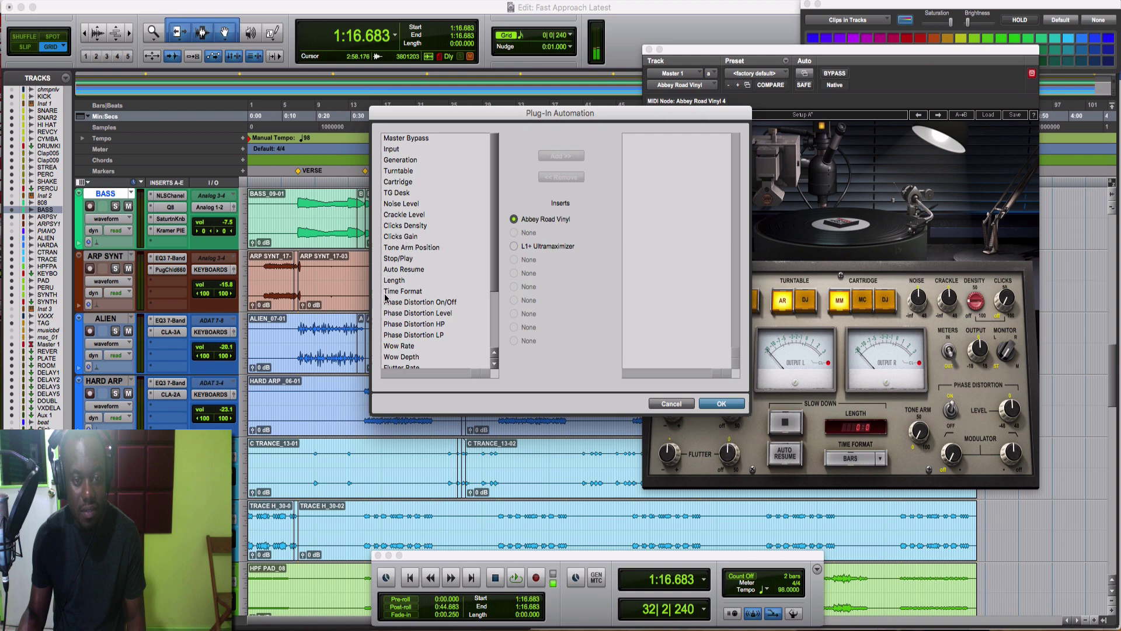
{"action": "scroll", "coordinate": [451, 330], "scroll_direction": "down", "scroll_amount": 2}
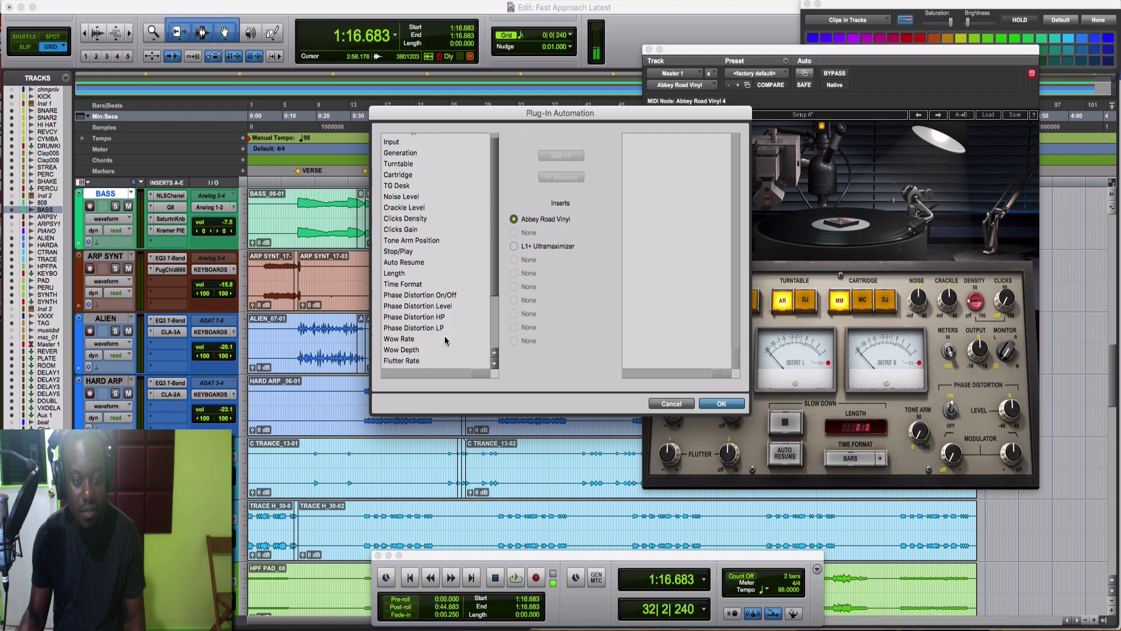
{"action": "scroll", "coordinate": [445, 341], "scroll_direction": "down", "scroll_amount": 1}
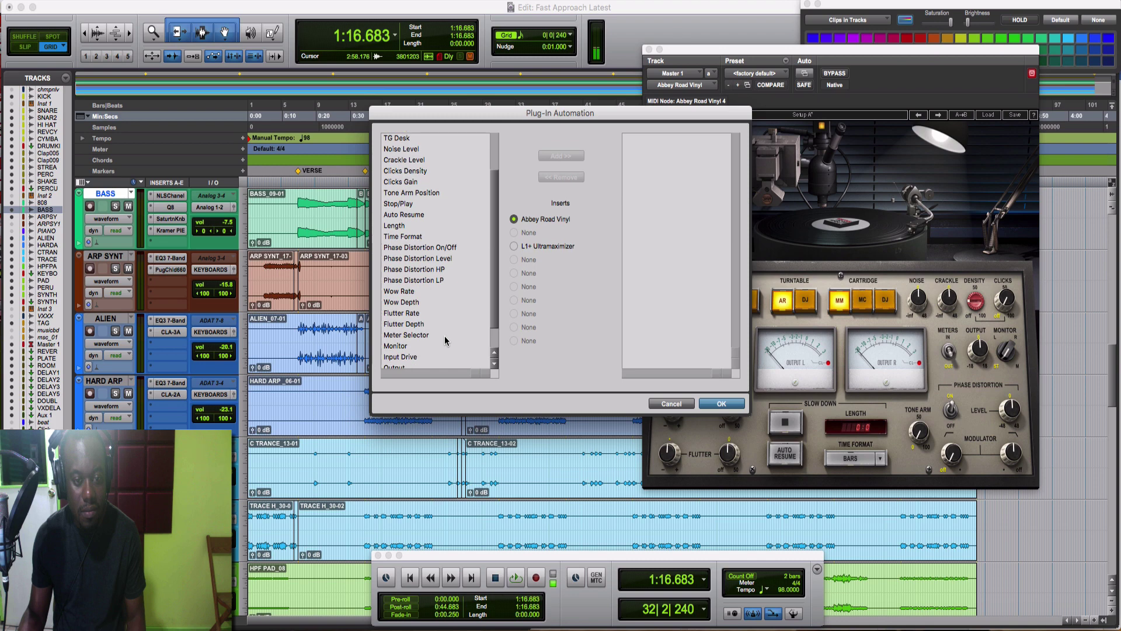
{"action": "scroll", "coordinate": [445, 340], "scroll_direction": "down", "scroll_amount": 2}
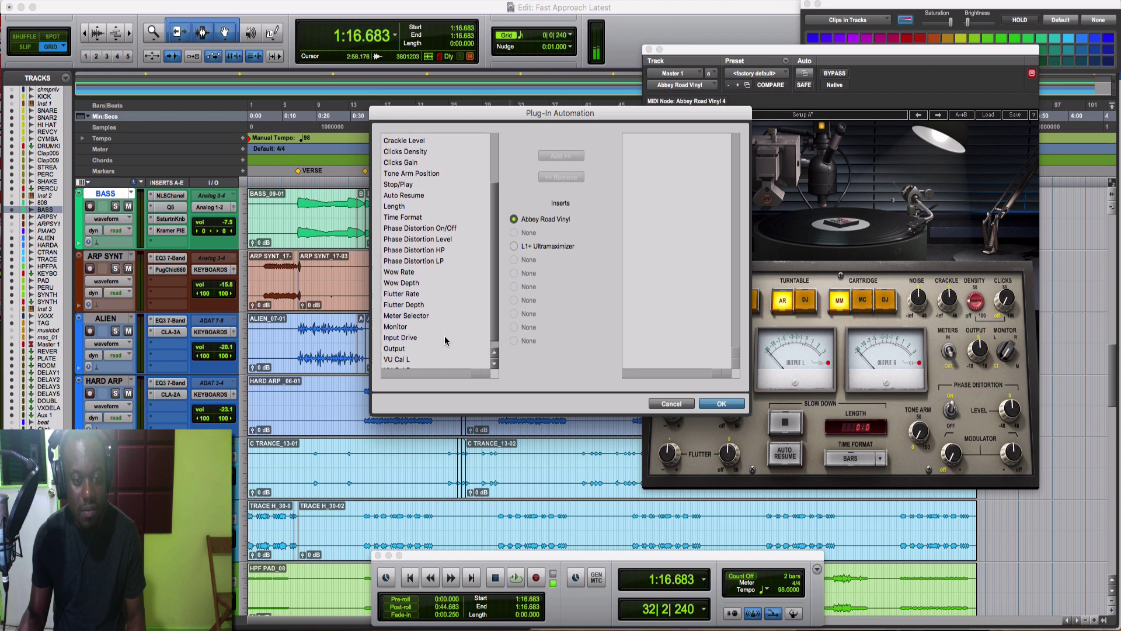
{"action": "scroll", "coordinate": [444, 340], "scroll_direction": "down", "scroll_amount": 1}
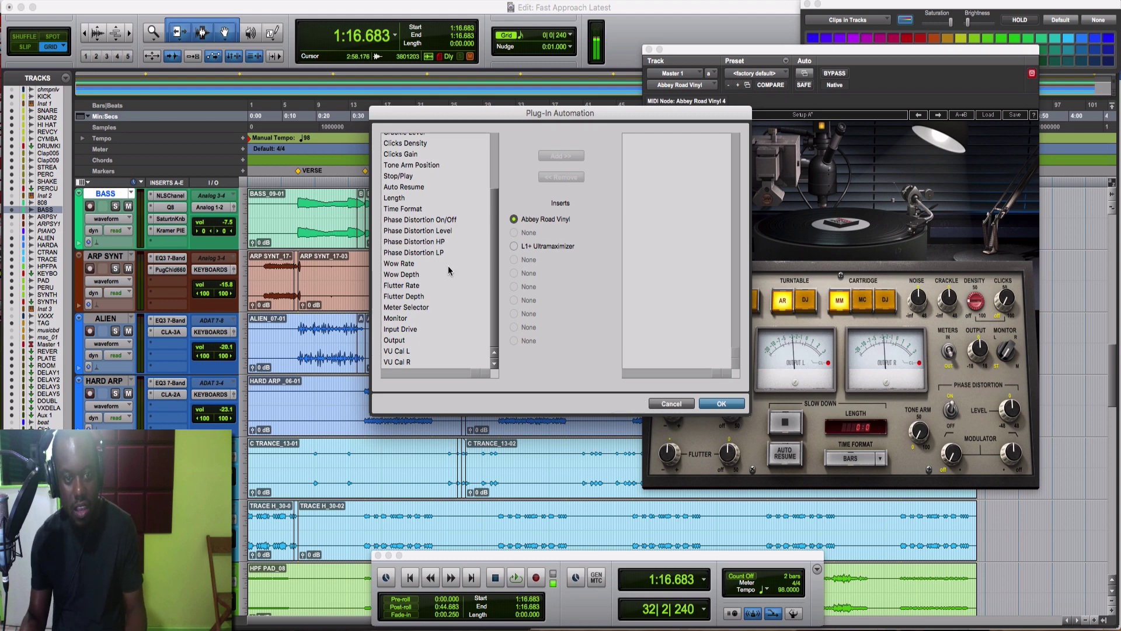
{"action": "scroll", "coordinate": [448, 270], "scroll_direction": "up", "scroll_amount": 5}
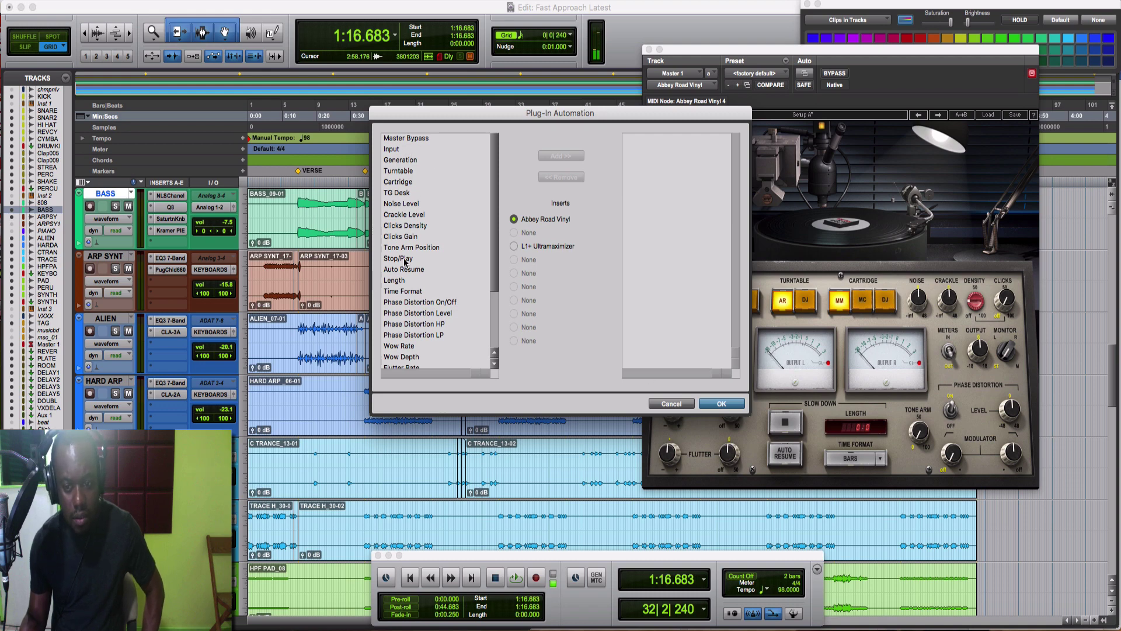
{"action": "left_click_drag", "start_coordinate": [648, 115], "coordinate": [491, 73]}
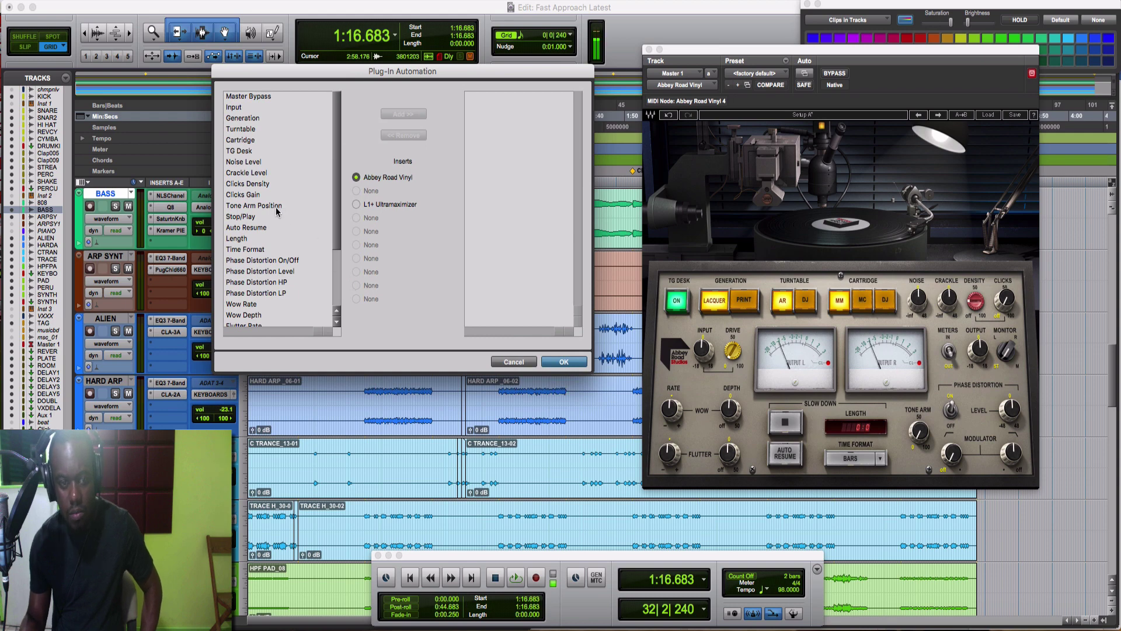
Step: Enable automation of Abbey Road Vinyl's Stop/Play parameter, confirm the automation settings and close the plug-in window
{"action": "left_click", "coordinate": [240, 217]}
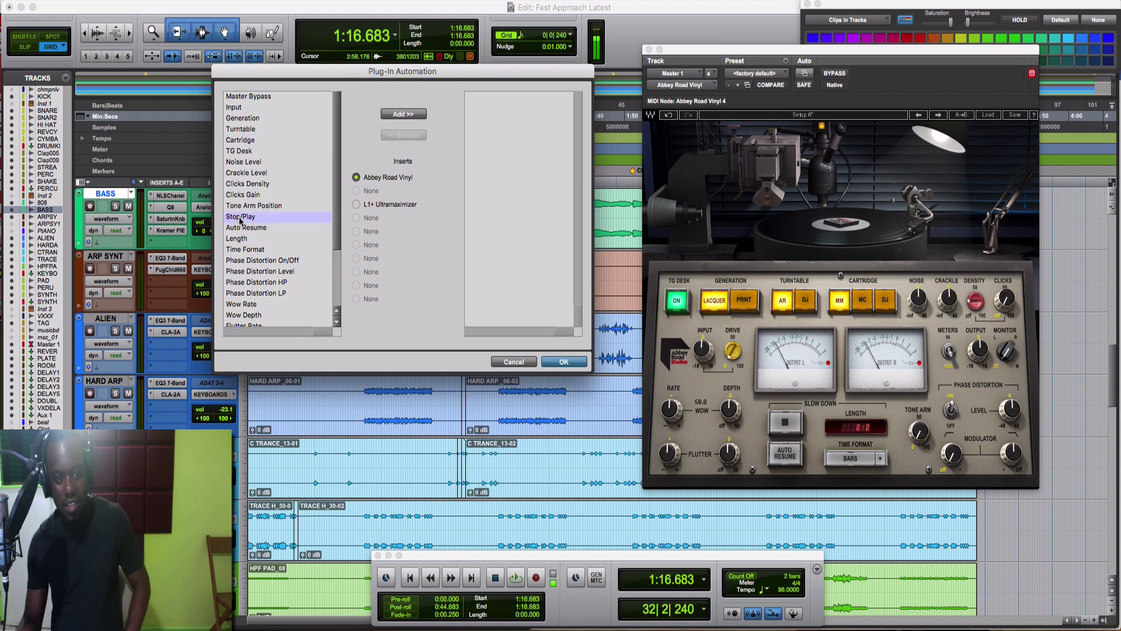
{"action": "left_click", "coordinate": [403, 115]}
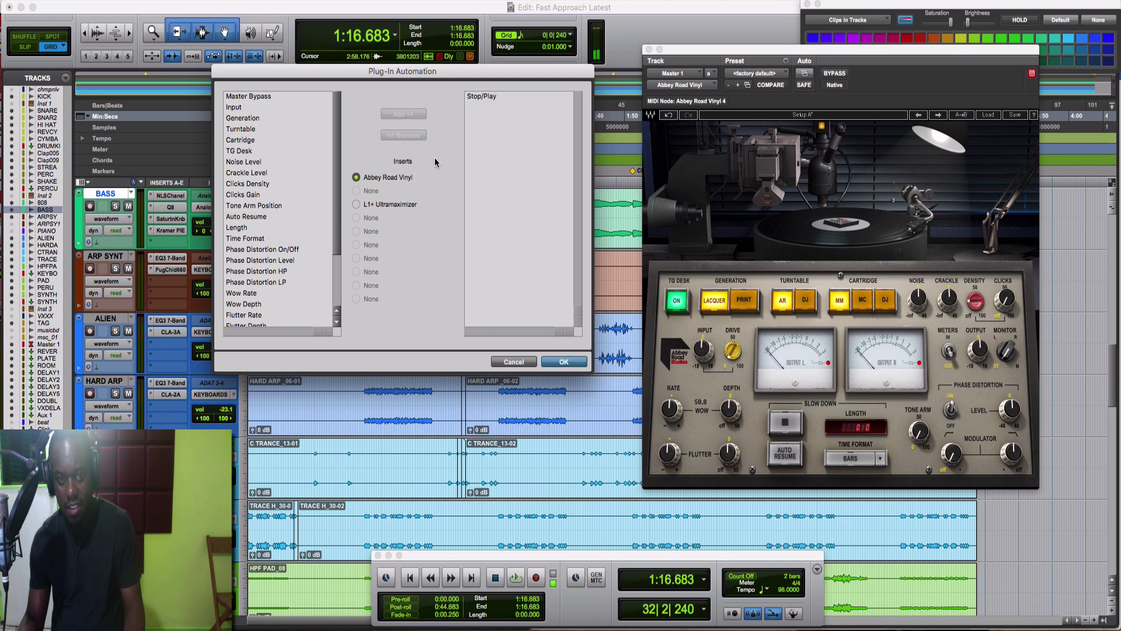
{"action": "left_click", "coordinate": [564, 362]}
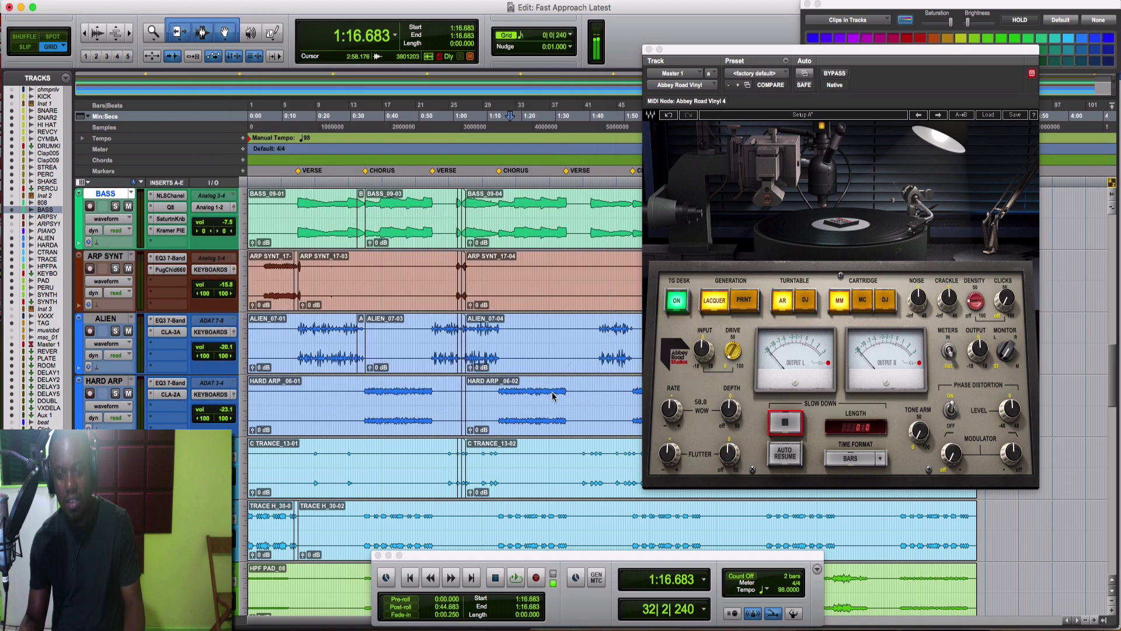
{"action": "left_click", "coordinate": [785, 422]}
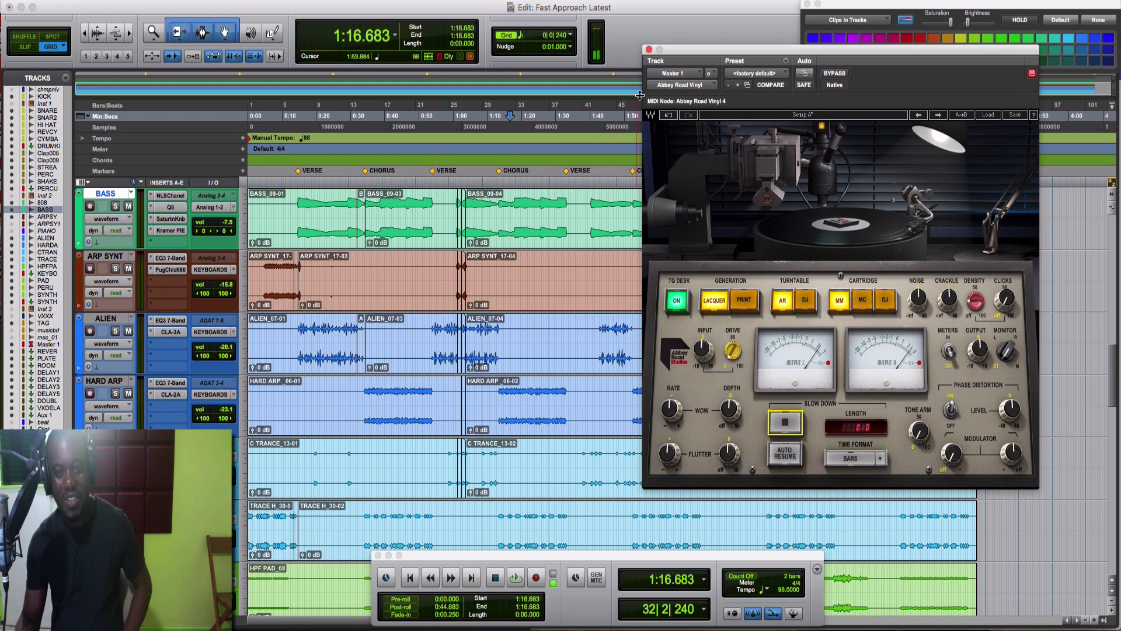
{"action": "left_click", "coordinate": [648, 49]}
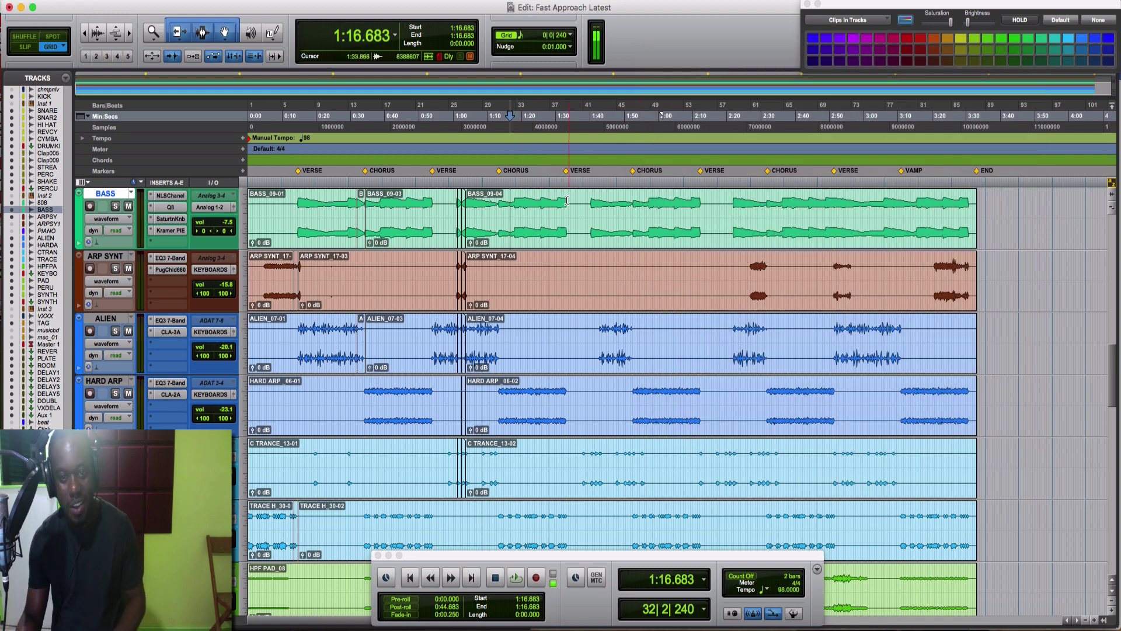
Step: Audition the end of the chorus before the verse at 1:33 and place the edit cursor at 1:31.836
{"action": "left_click", "coordinate": [559, 203]}
{"action": "key", "text": "super+bracketright"}
{"action": "key", "text": "super+bracketright"}
{"action": "key", "text": "super+bracketright"}
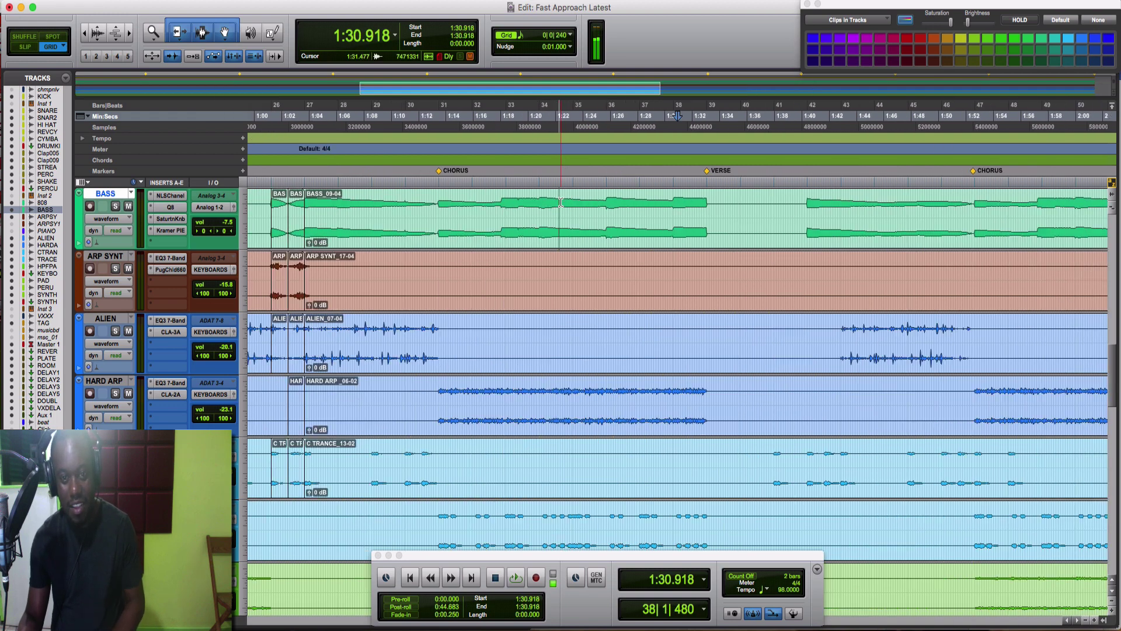
{"action": "left_click", "coordinate": [663, 201]}
{"action": "key", "text": "space"}
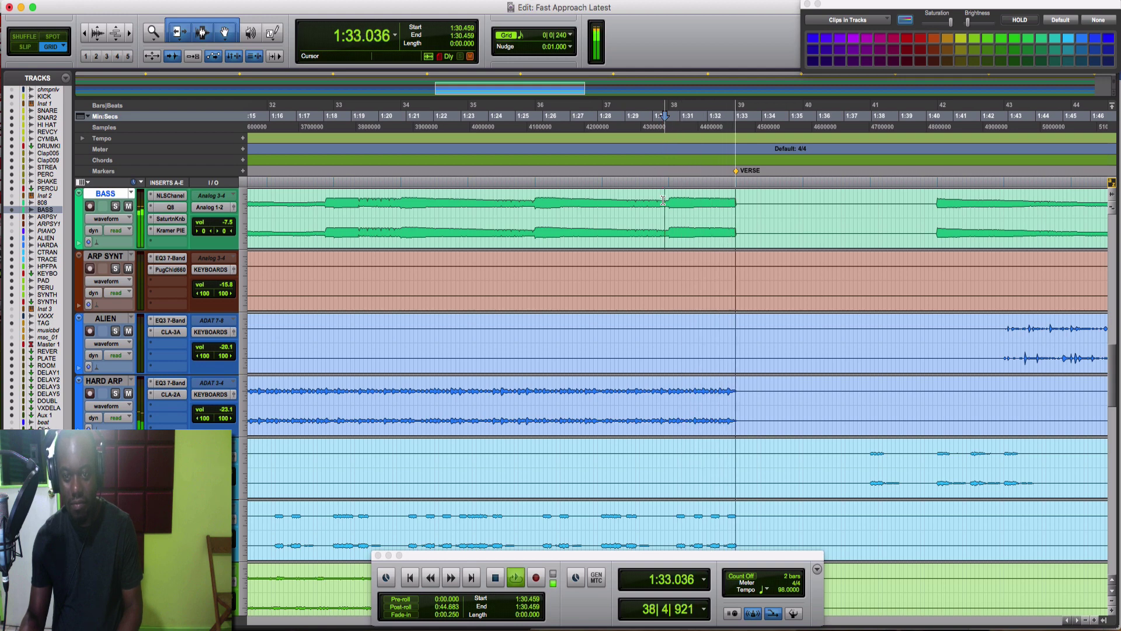
{"action": "key", "text": "space"}
{"action": "key", "text": "super+bracketright"}
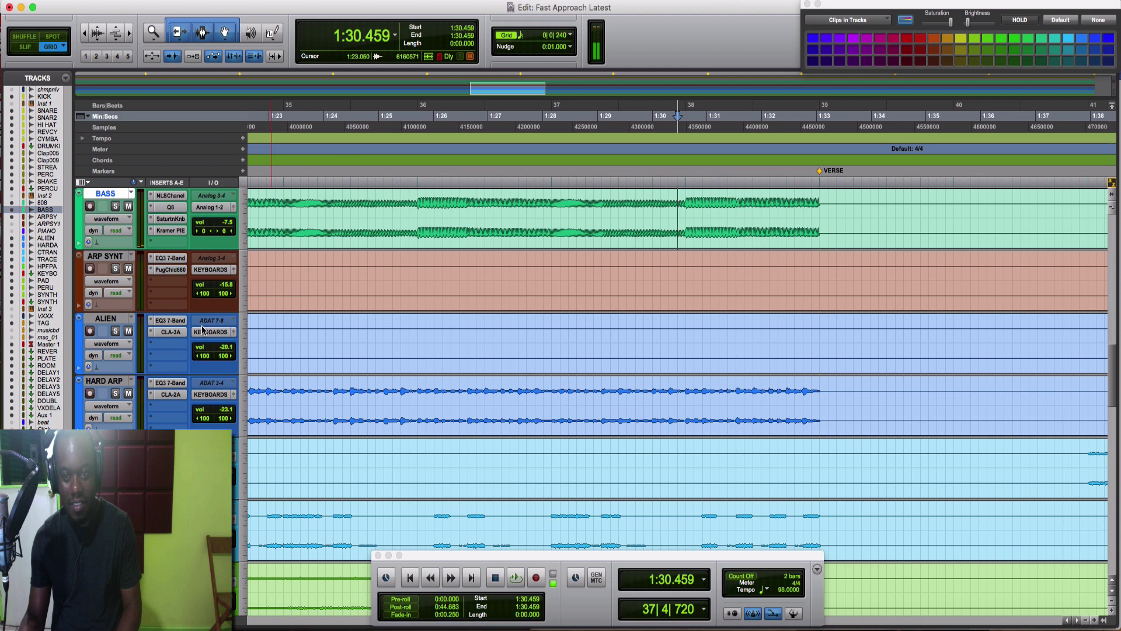
{"action": "key", "text": "space"}
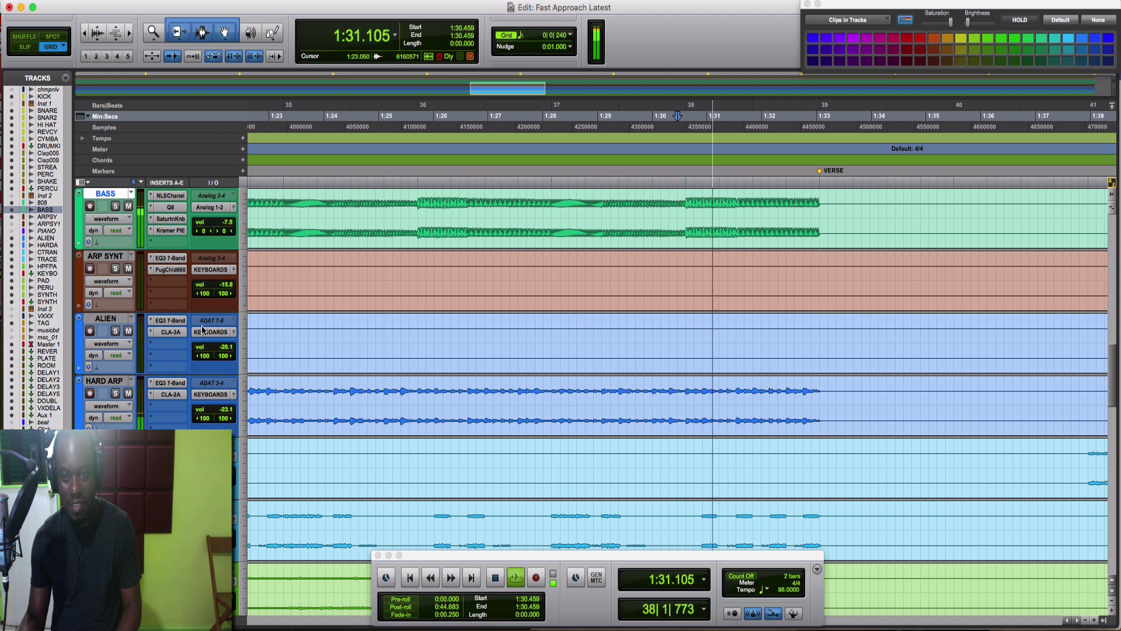
{"action": "key", "text": "space"}
{"action": "left_click", "coordinate": [753, 182]}
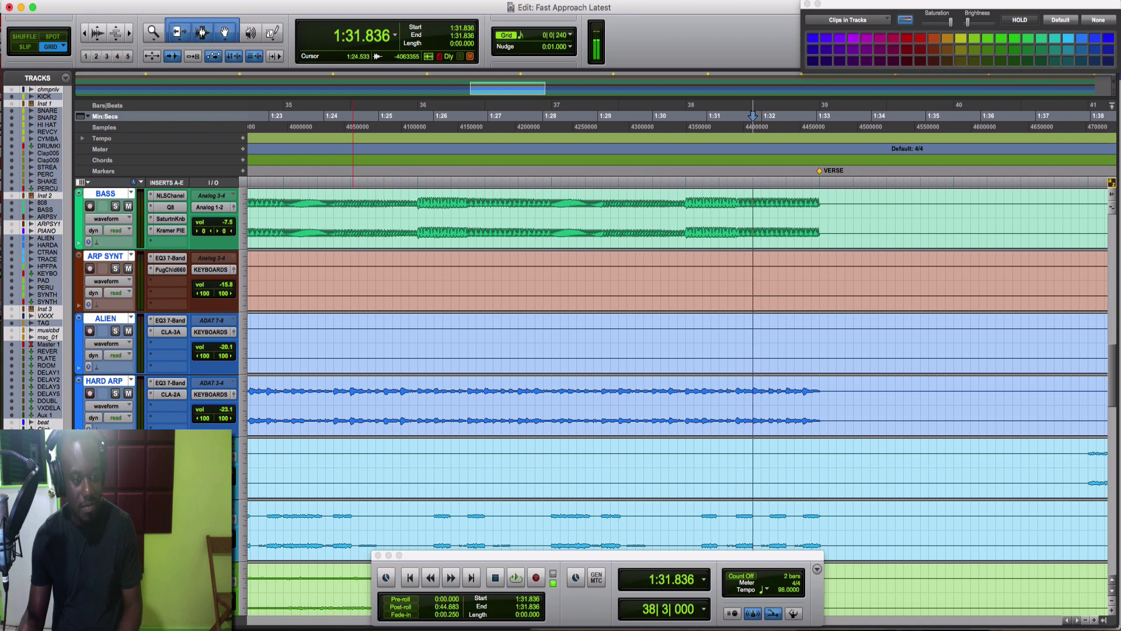
Step: Select only the Master 1 track and display its Abbey Road Vinyl Stop/Play automation lane
{"action": "scroll", "coordinate": [677, 373], "scroll_direction": "down", "scroll_amount": 15}
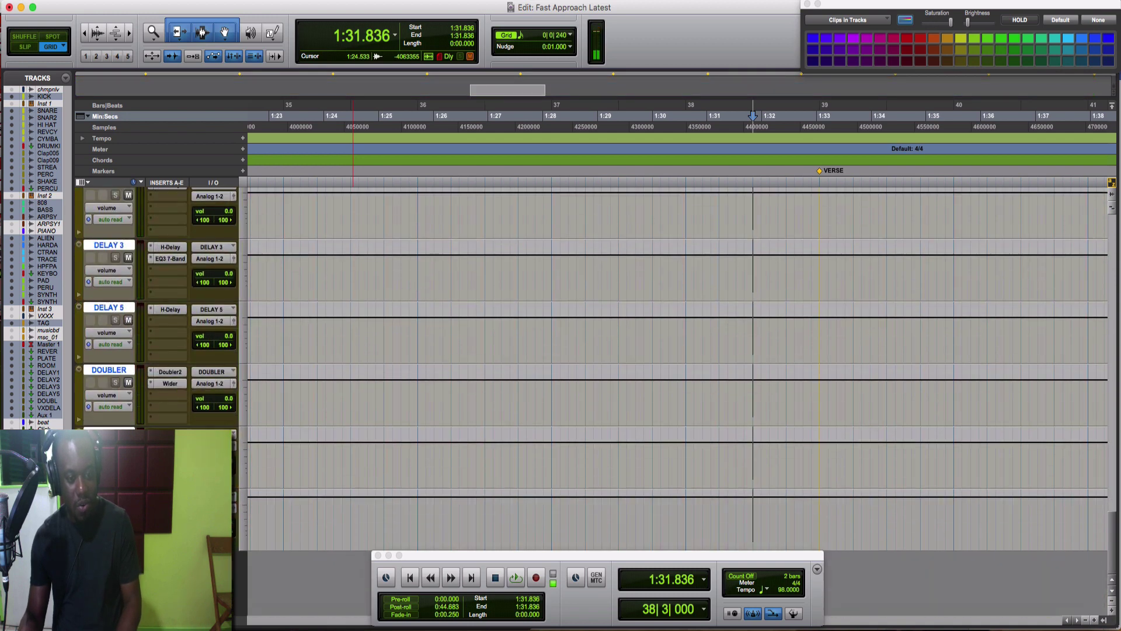
{"action": "scroll", "coordinate": [678, 374], "scroll_direction": "up", "scroll_amount": 15}
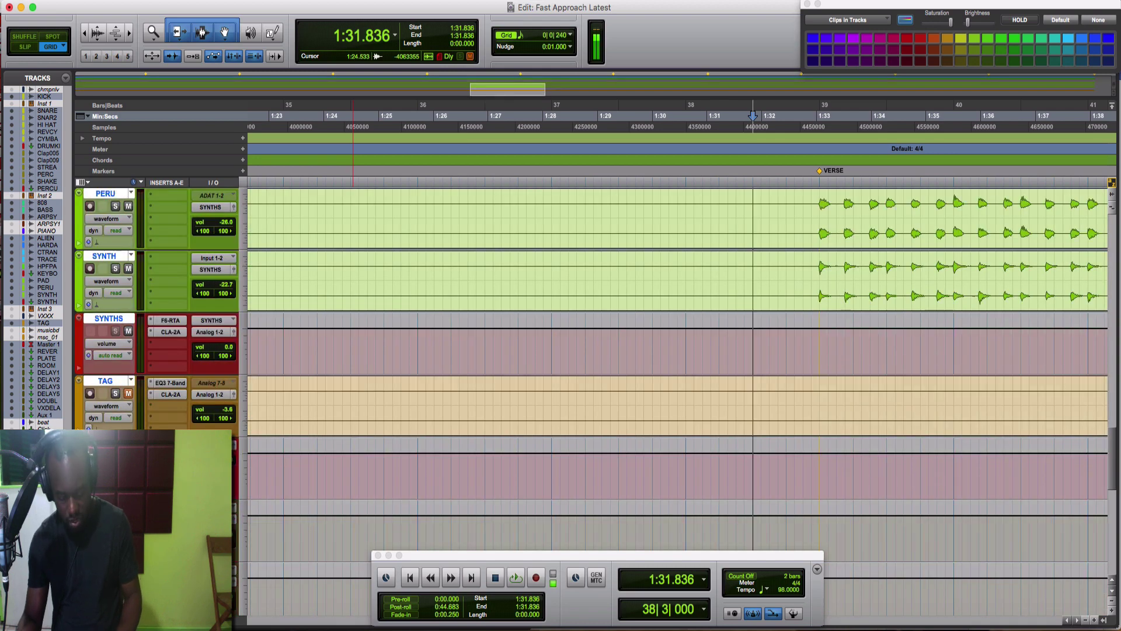
{"action": "left_click", "coordinate": [48, 344], "text": "super"}
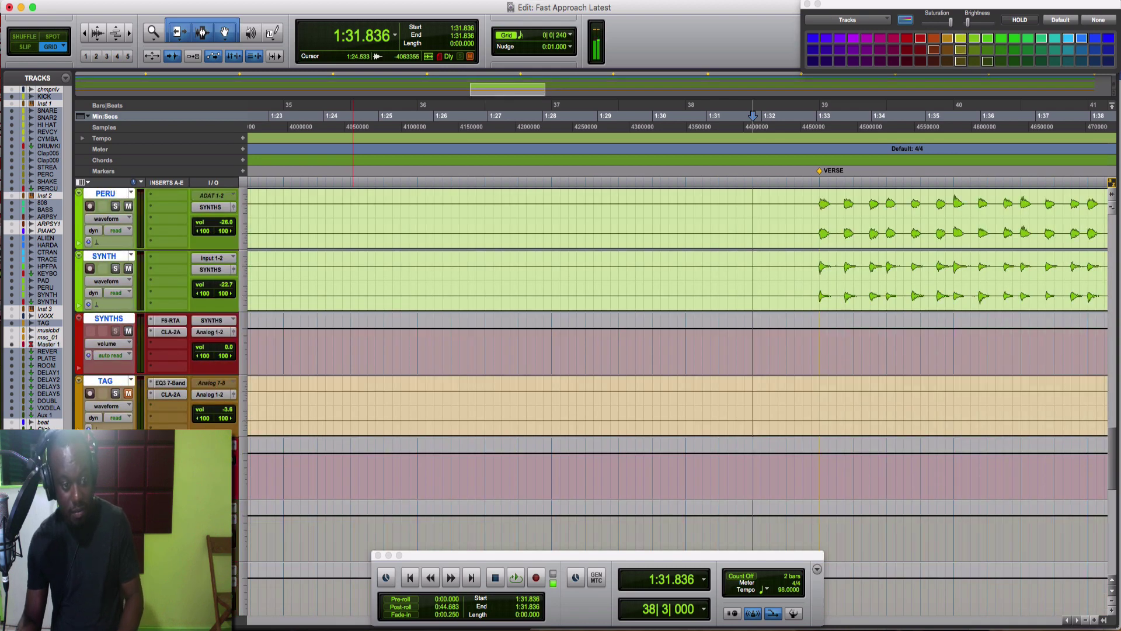
{"action": "left_click", "coordinate": [48, 345]}
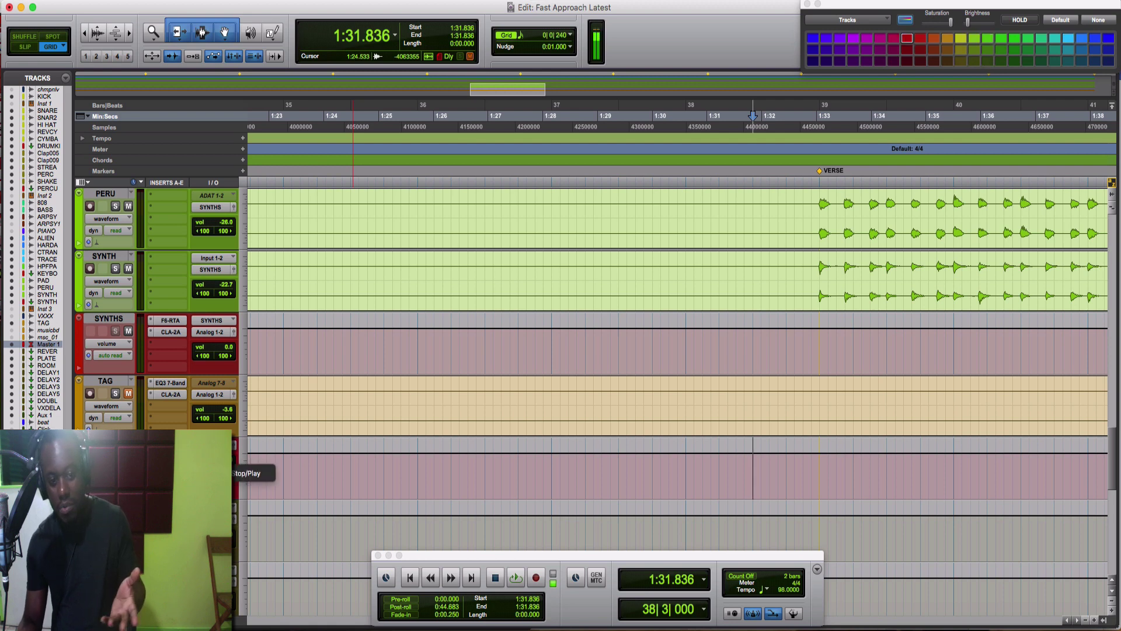
{"action": "left_click", "coordinate": [248, 475]}
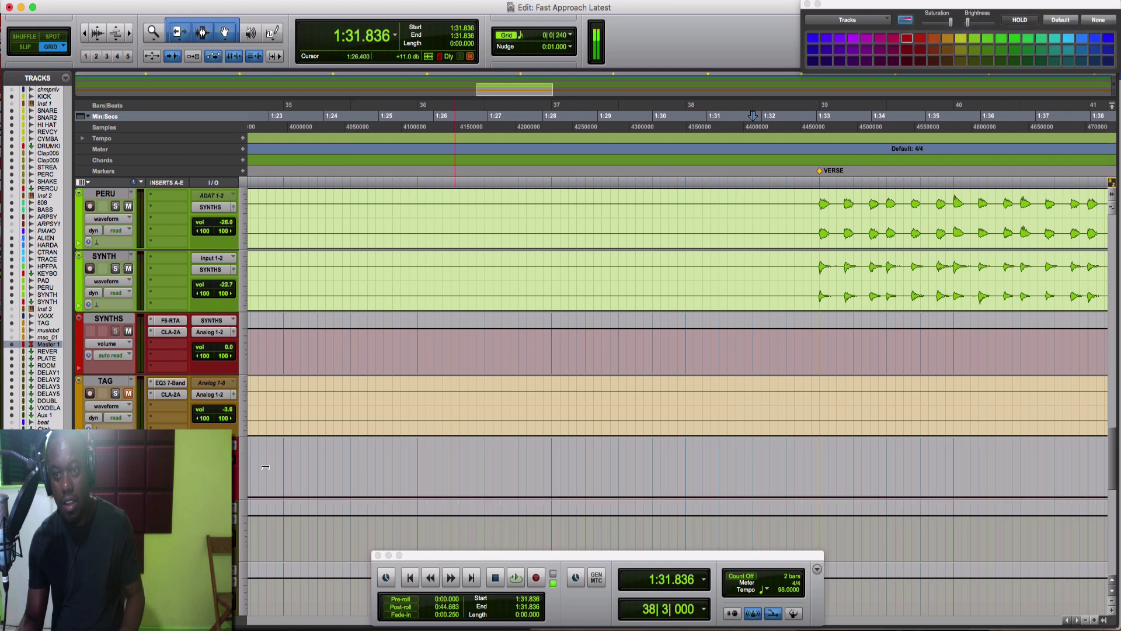
Step: Select 1:31.836 to 1:33.061 in the master's Stop/Play lane and raise the automation there to Stop
{"action": "left_click", "coordinate": [1090, 23]}
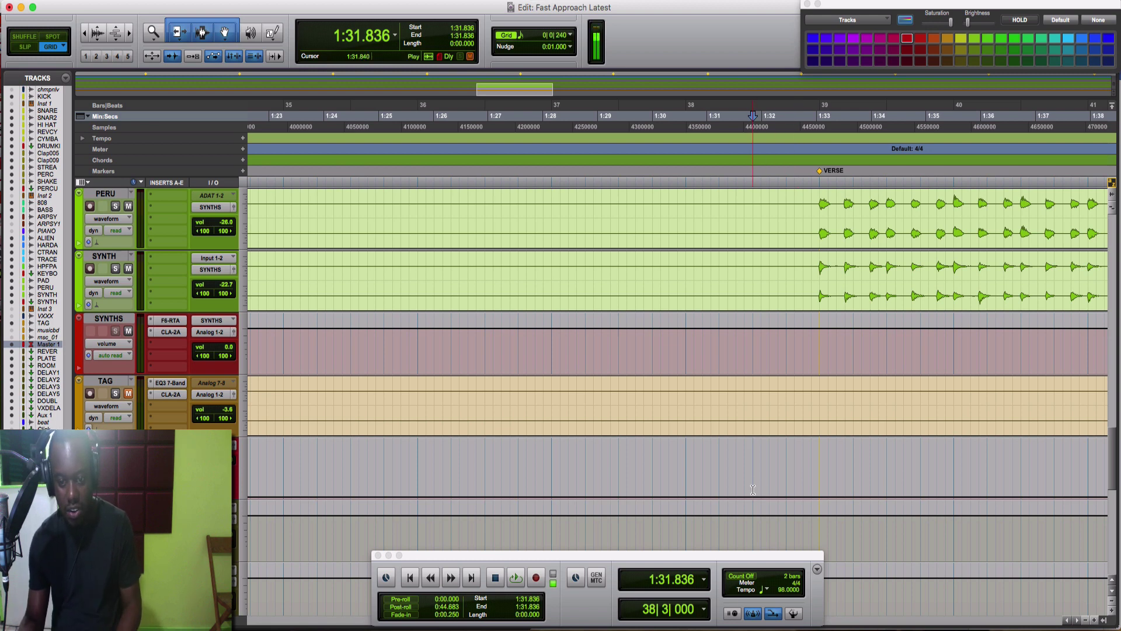
{"action": "left_click", "coordinate": [815, 483], "text": "shift"}
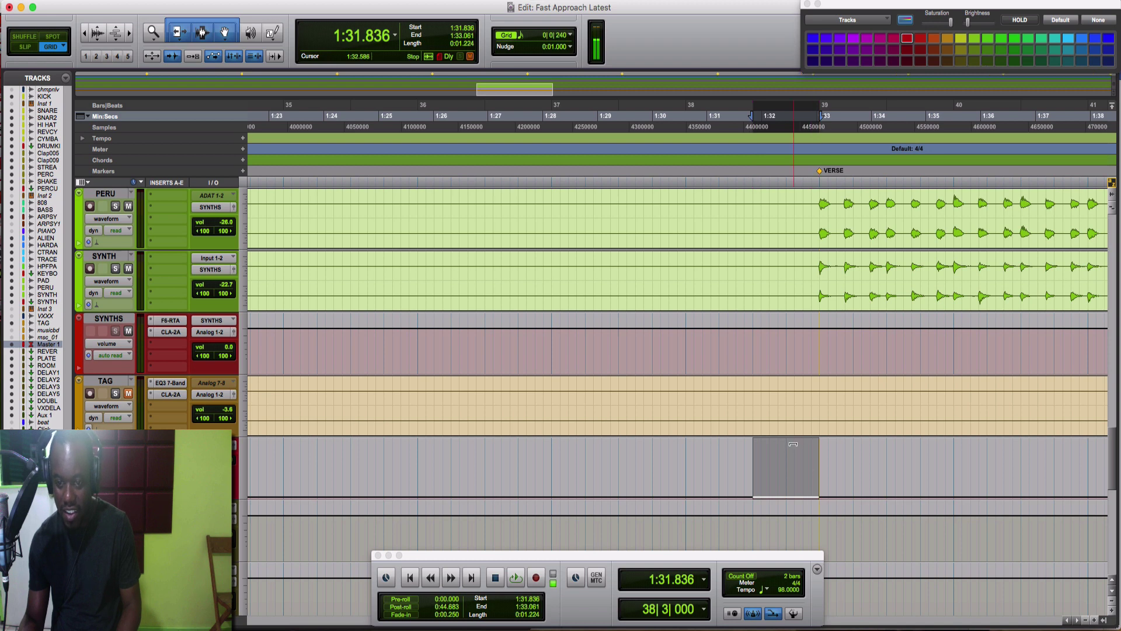
{"action": "left_click_drag", "start_coordinate": [800, 288], "coordinate": [799, 251]}
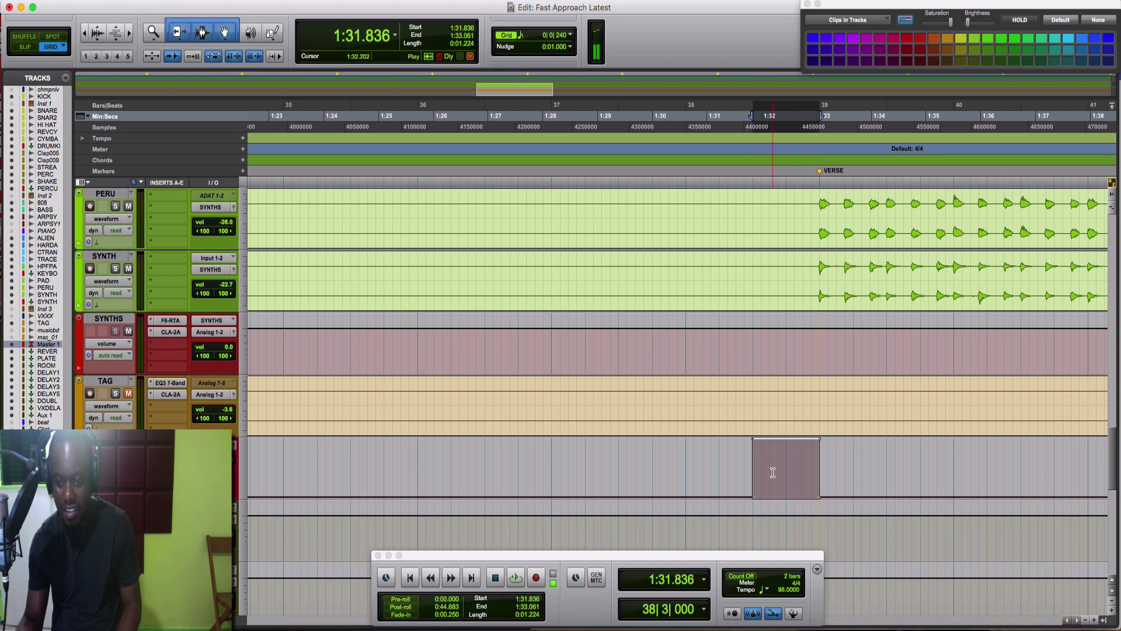
Step: Audition the automated turntable stop into the verse twice, playing from 1:30.459
{"action": "left_click", "coordinate": [681, 460]}
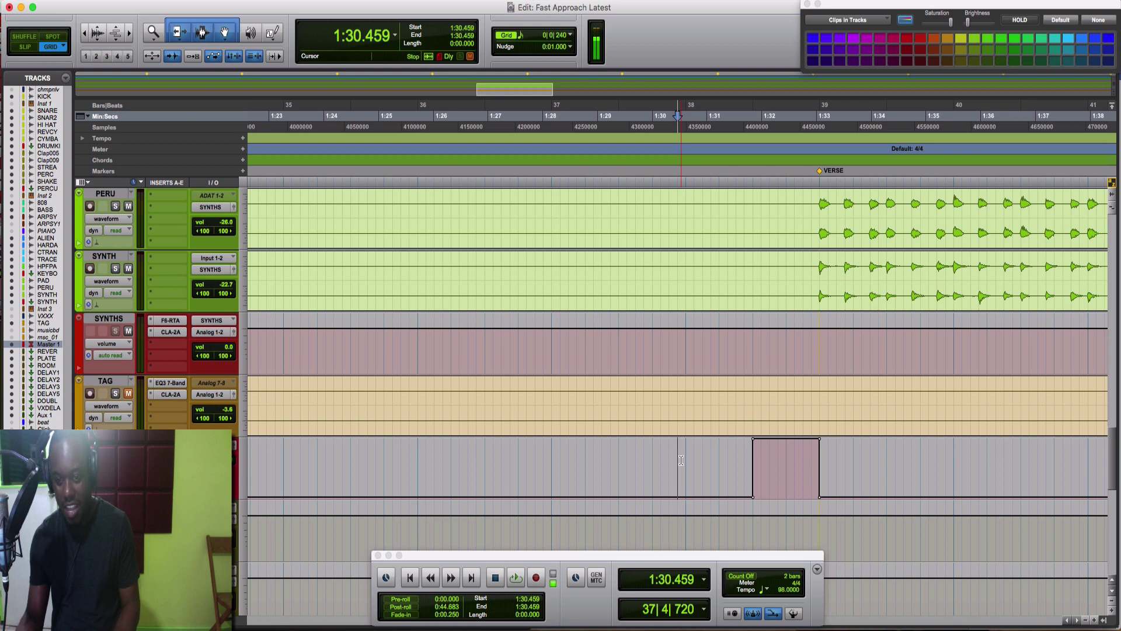
{"action": "key", "text": "space"}
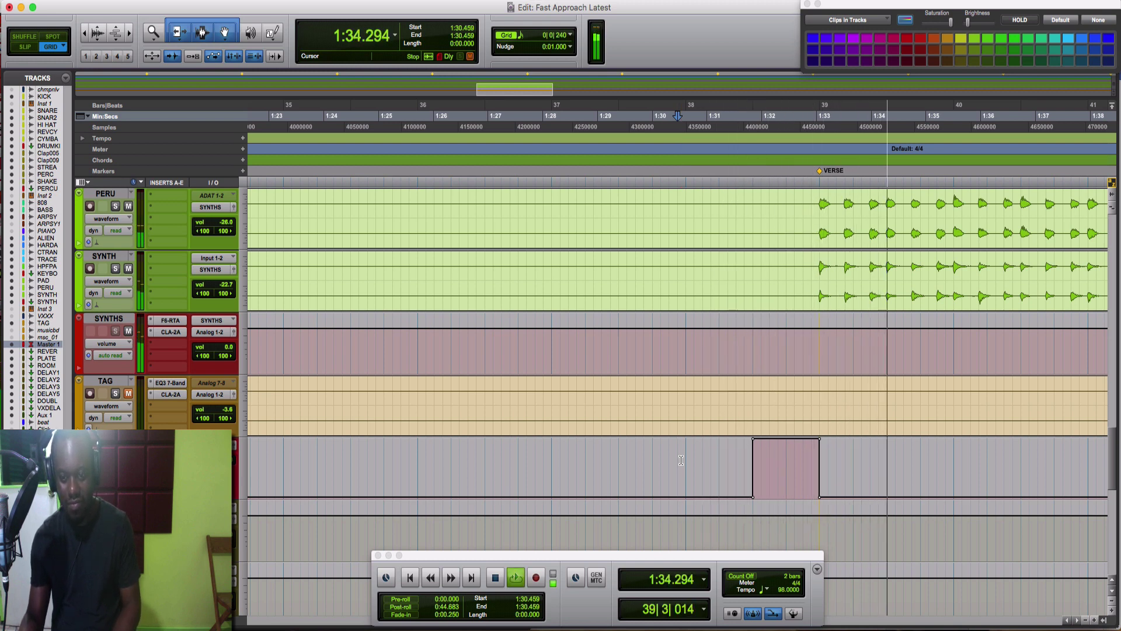
{"action": "key", "text": "space"}
{"action": "key", "text": "space"}
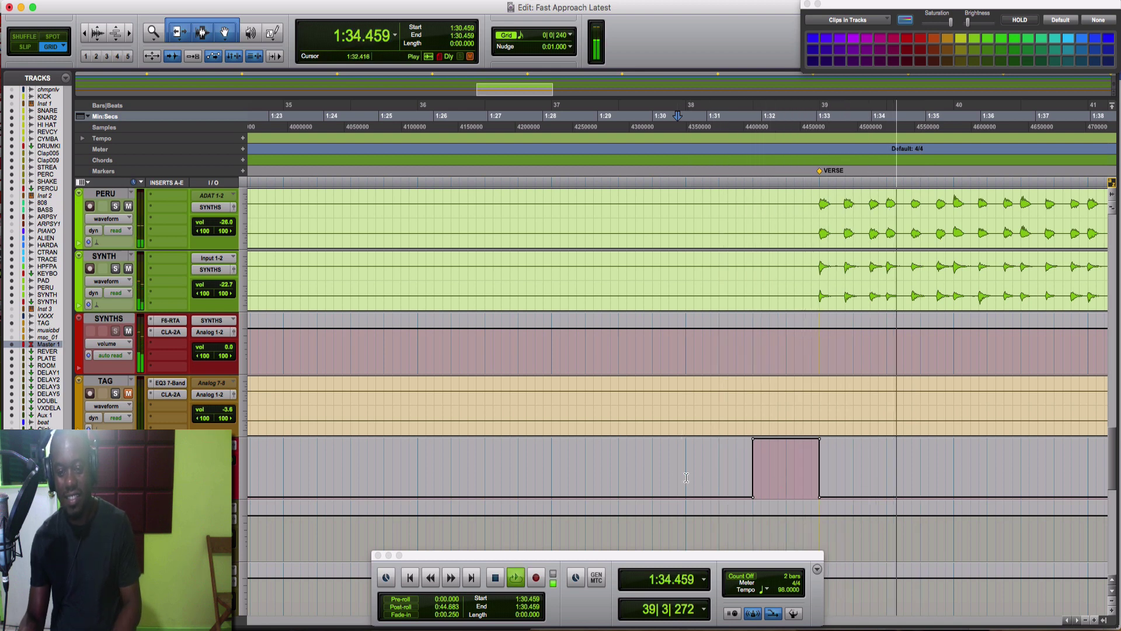
Step: Replay the automated turntable stop and the verse's entry from 1:30.153
{"action": "left_click", "coordinate": [660, 472]}
{"action": "key", "text": "space"}
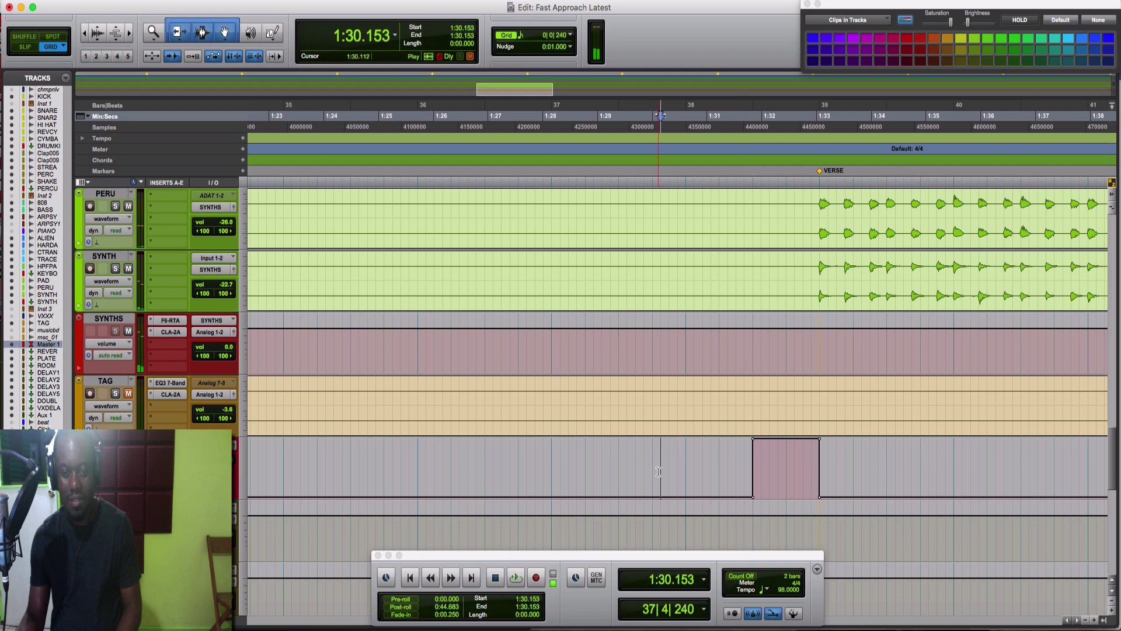
{"action": "key", "text": "space"}
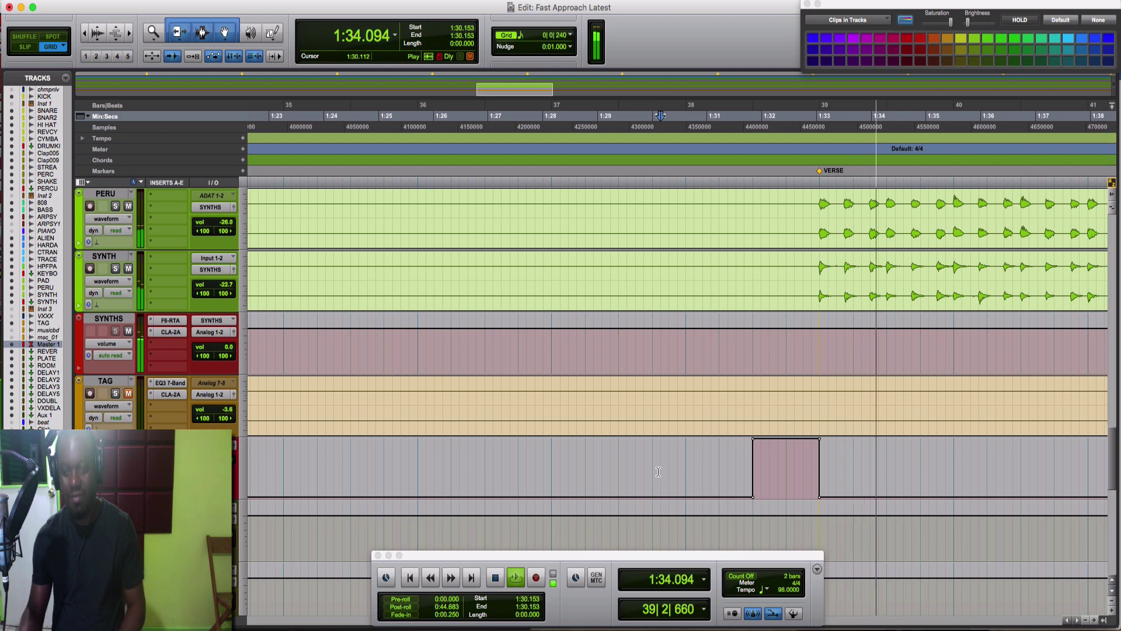
{"action": "key", "text": "space"}
{"action": "key", "text": "space"}
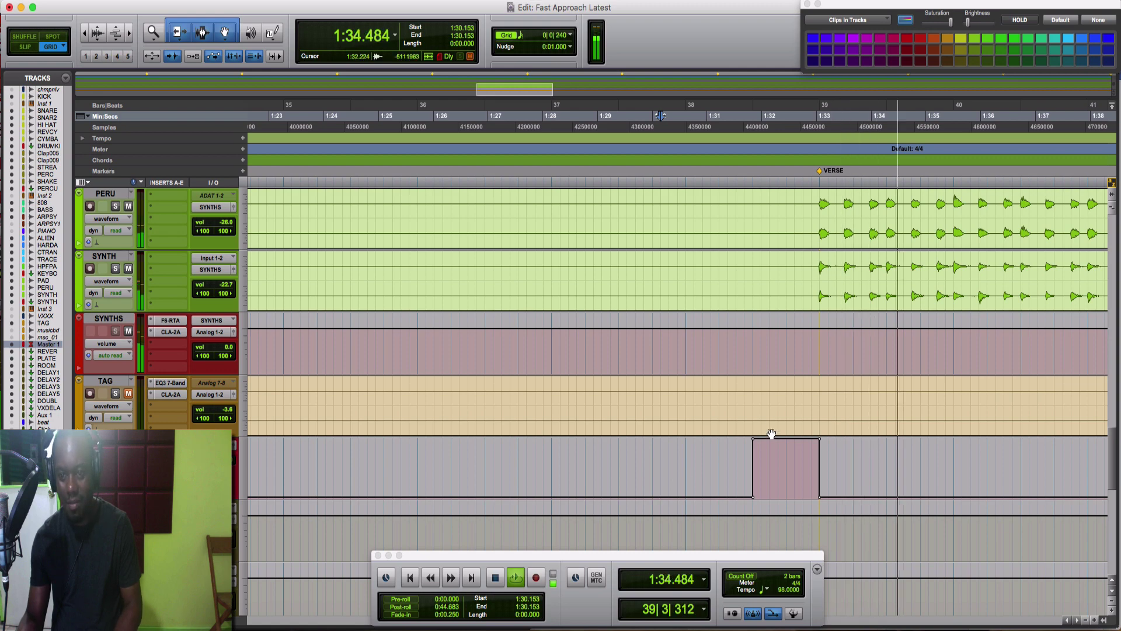
{"action": "key", "text": "space"}
Step: Place the playback start at 1:30.612 and audition the automated stop into the verse
{"action": "scroll", "coordinate": [771, 435], "scroll_direction": "up", "scroll_amount": 3}
{"action": "scroll", "coordinate": [759, 436], "scroll_direction": "right", "scroll_amount": 5}
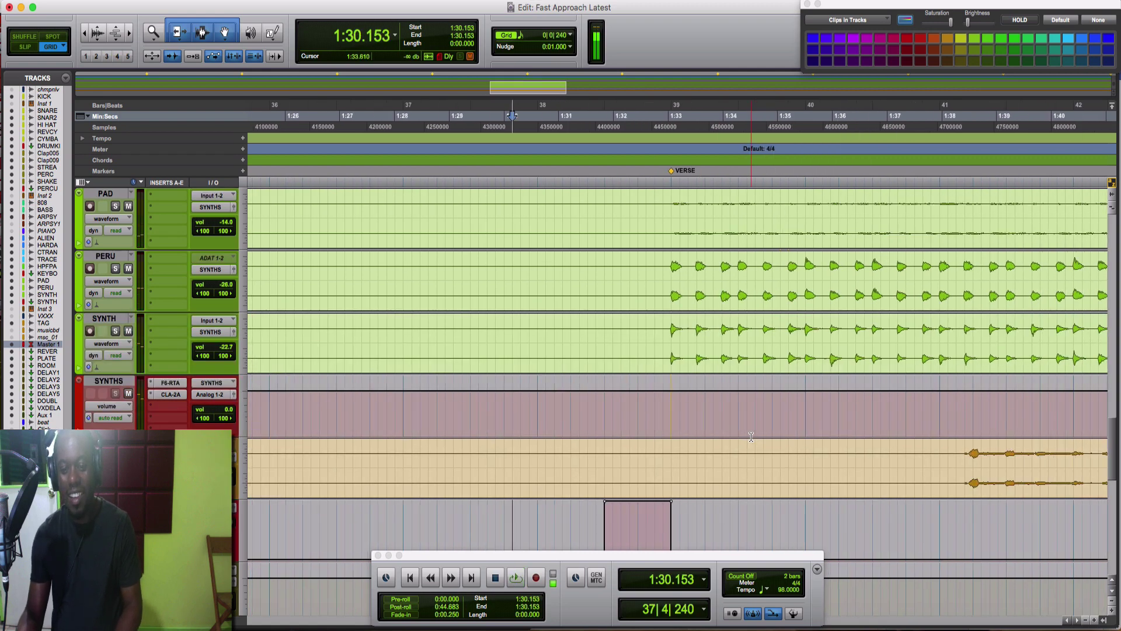
{"action": "scroll", "coordinate": [585, 468], "scroll_direction": "down", "scroll_amount": 3}
{"action": "left_click", "coordinate": [538, 459]}
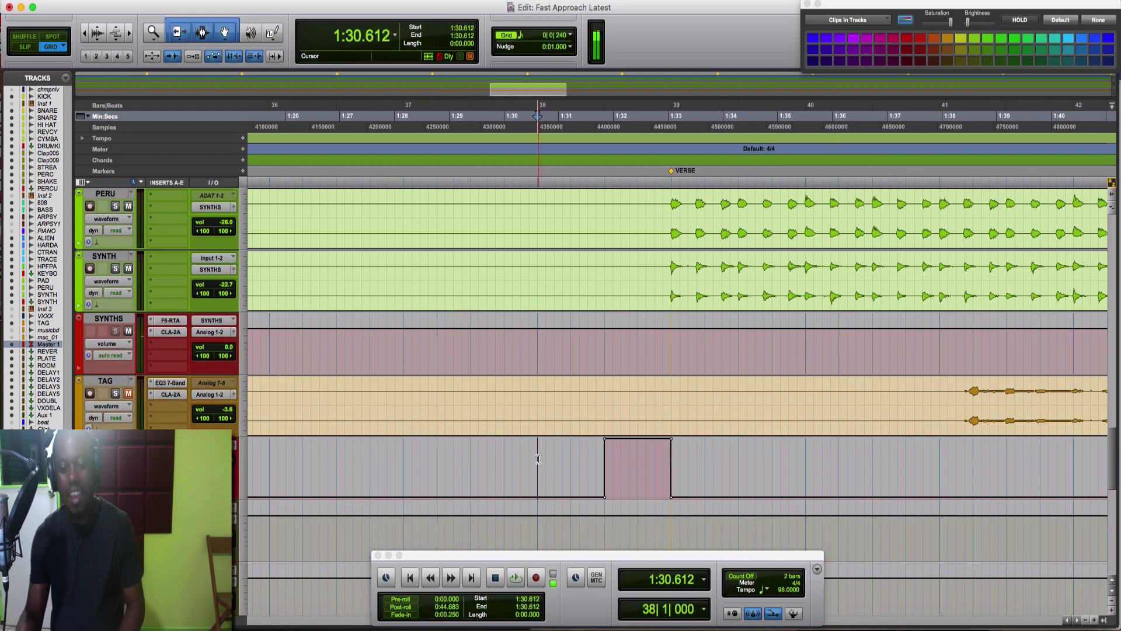
{"action": "key", "text": "space"}
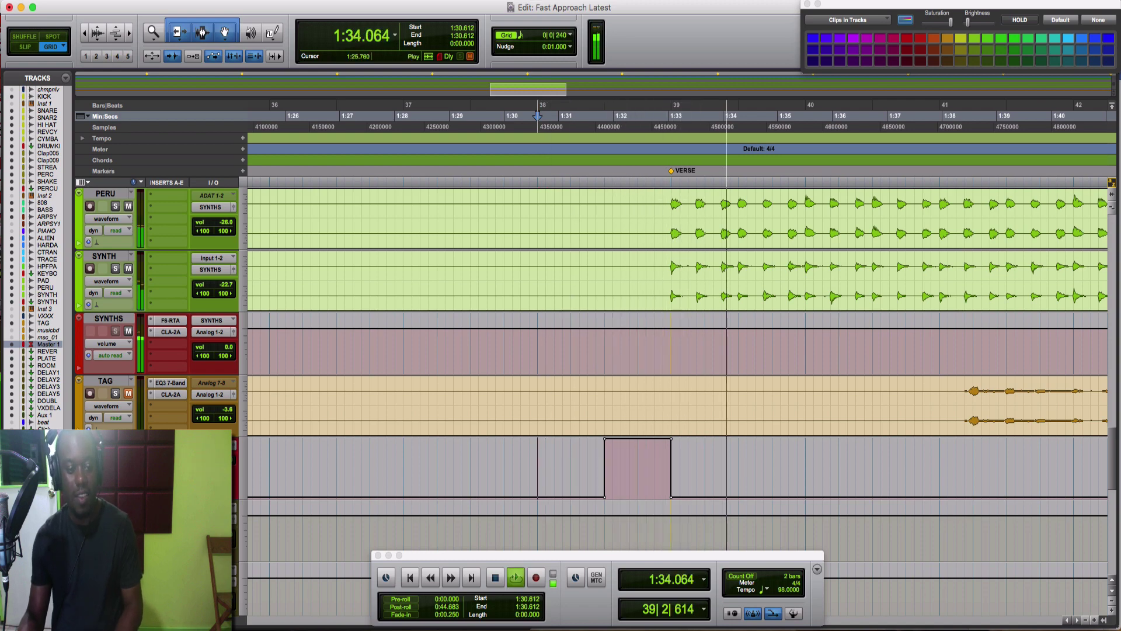
{"action": "key", "text": "space"}
Step: Reopen Abbey Road Vinyl on Master 1, lengthen its slow-down and audition the automated stop from 1:30.612
{"action": "left_click", "coordinate": [168, 445]}
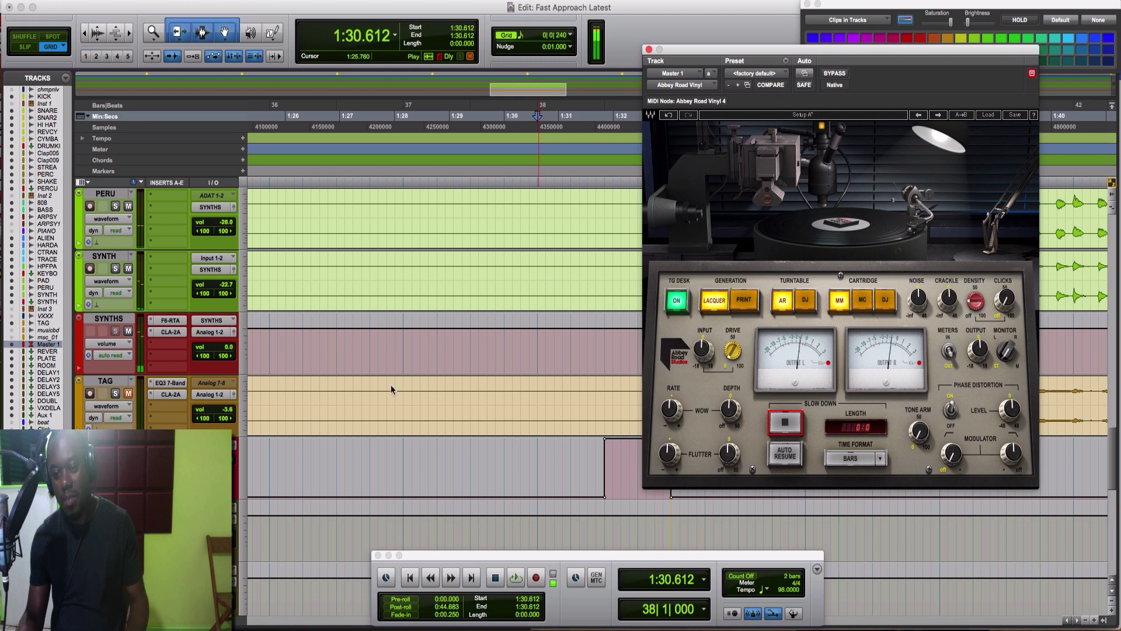
{"action": "left_click", "coordinate": [864, 431]}
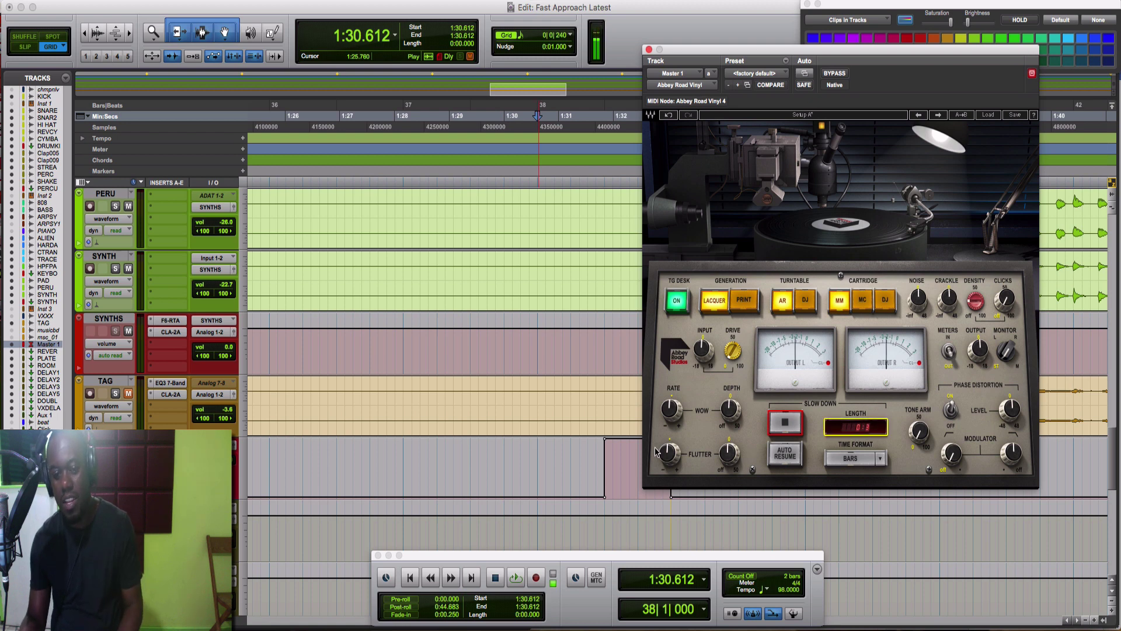
{"action": "key", "text": "space"}
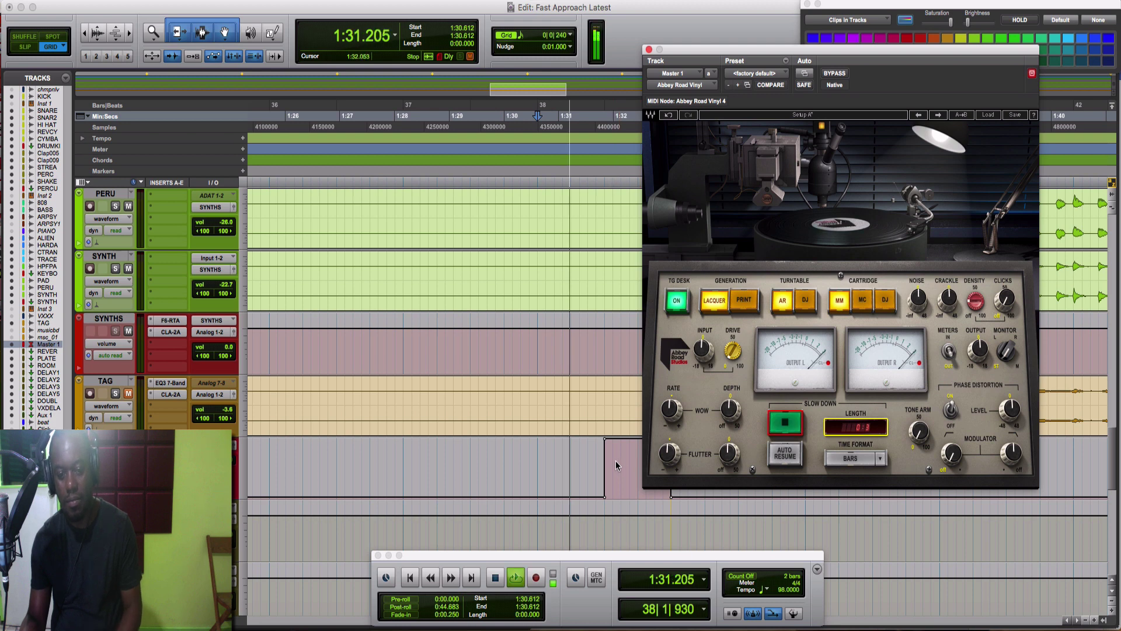
{"action": "key", "text": "space"}
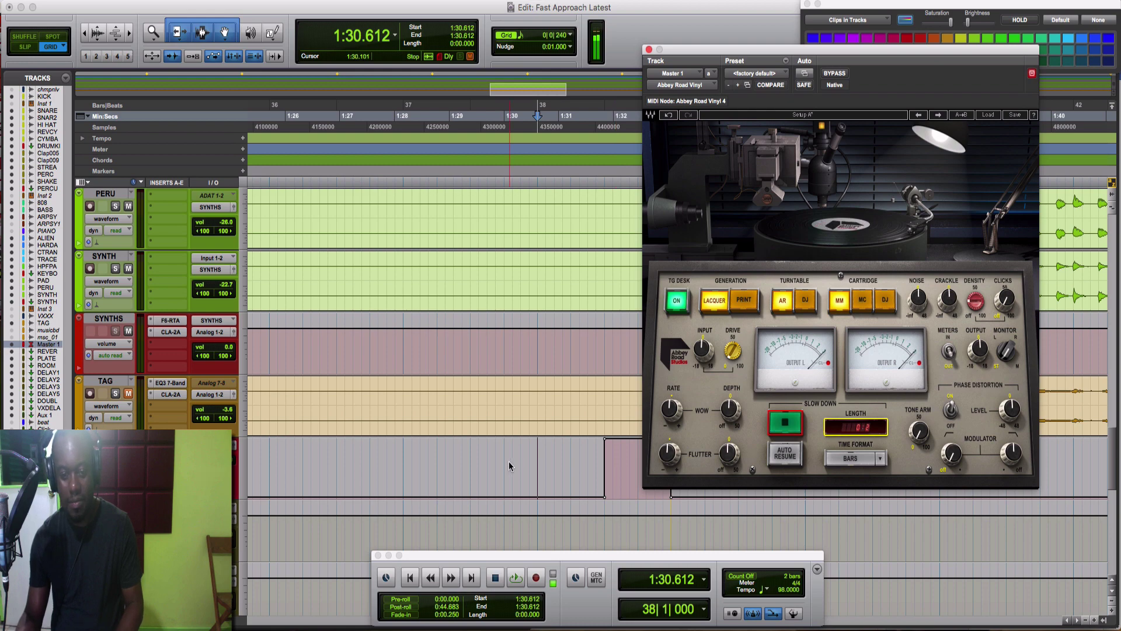
Step: Replay the automated stop from 1:30.612, shorten the slow-down length to 0|1 and audition it again
{"action": "key", "text": "space"}
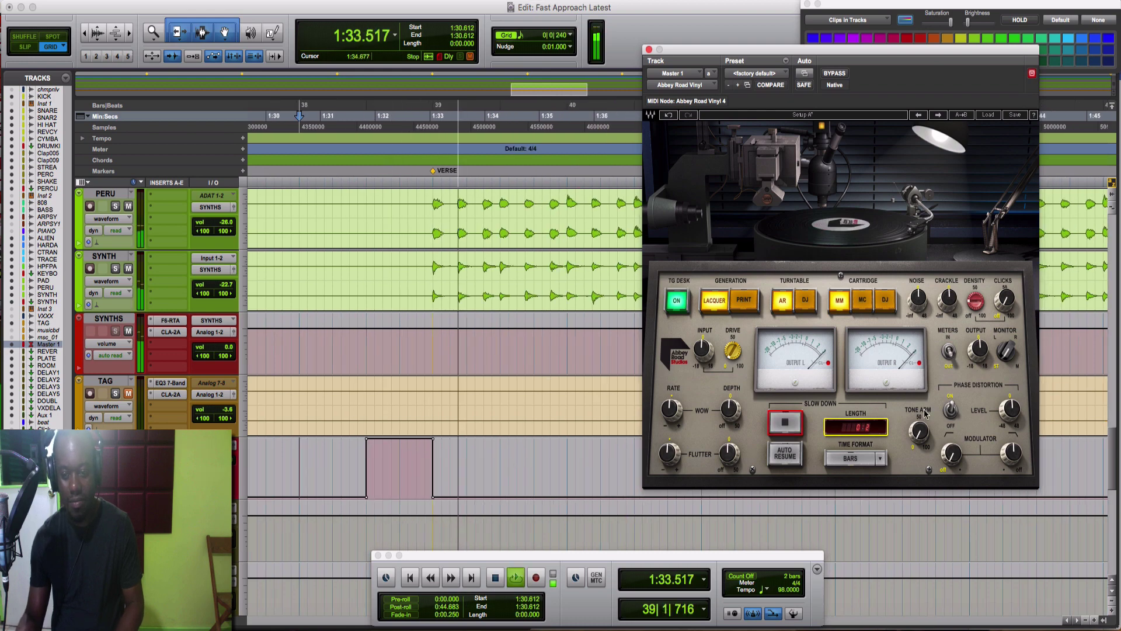
{"action": "key", "text": "space"}
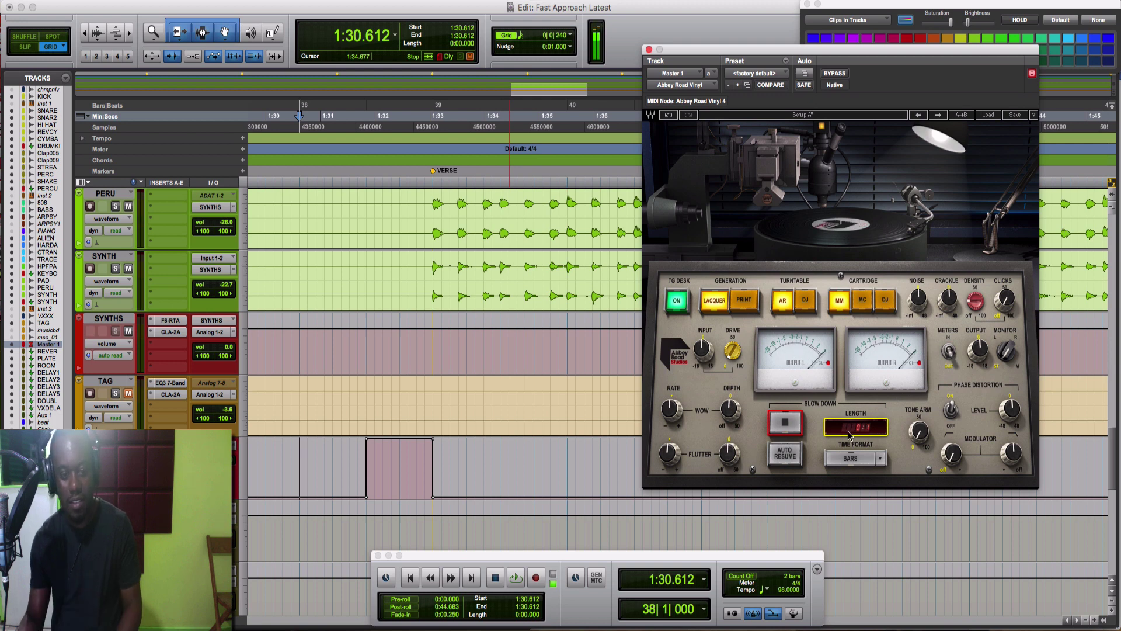
{"action": "key", "text": "space"}
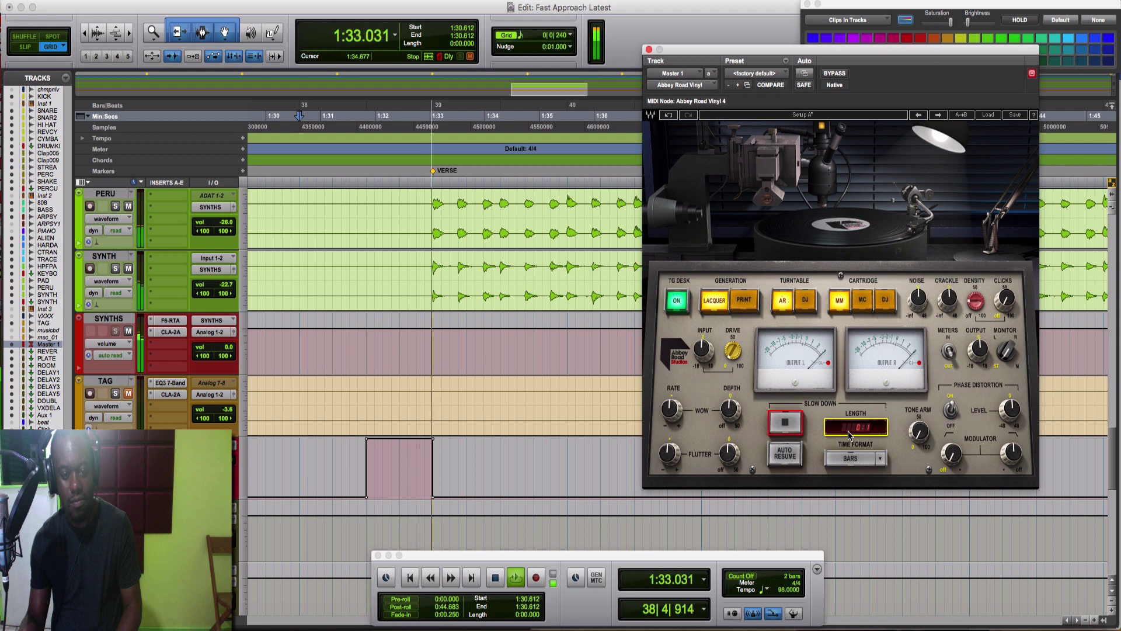
{"action": "key", "text": "space"}
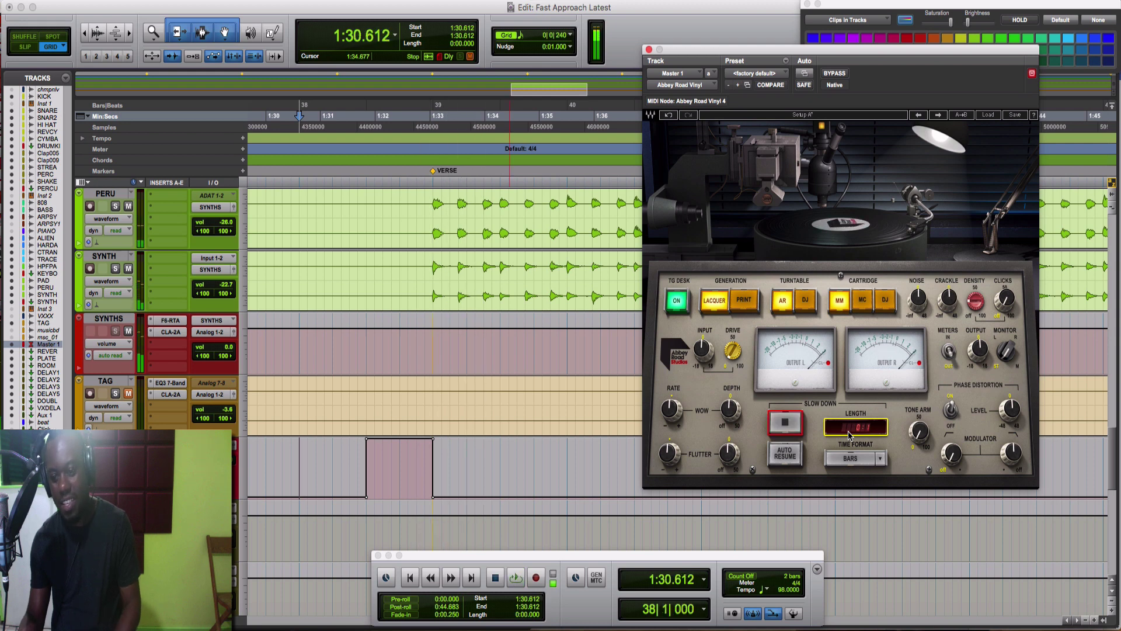
Step: Replay the automated stop from 1:30.612 and listen to how the verse comes in after the automation ends
{"action": "key", "text": "space"}
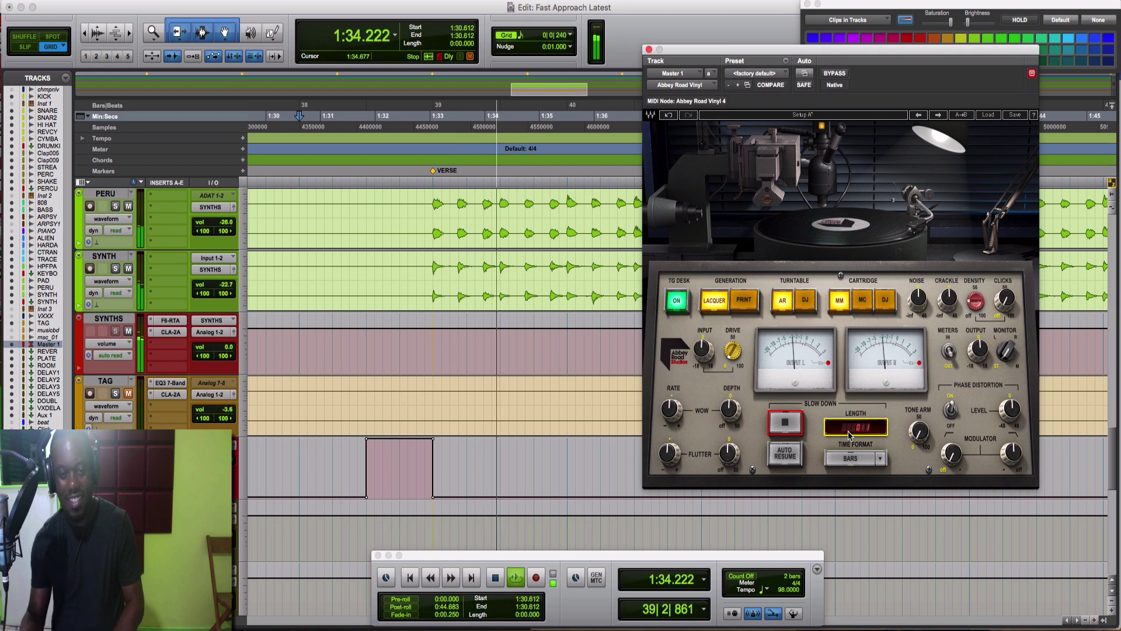
{"action": "key", "text": "space"}
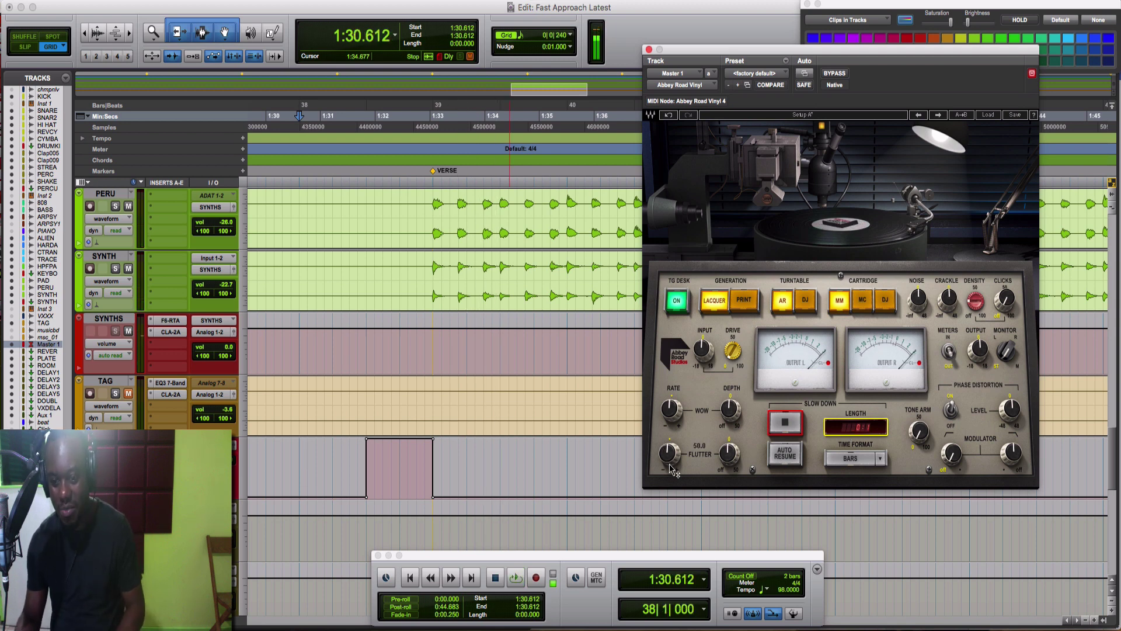
{"action": "mouse_move", "coordinate": [670, 464]}
{"action": "key", "text": "space"}
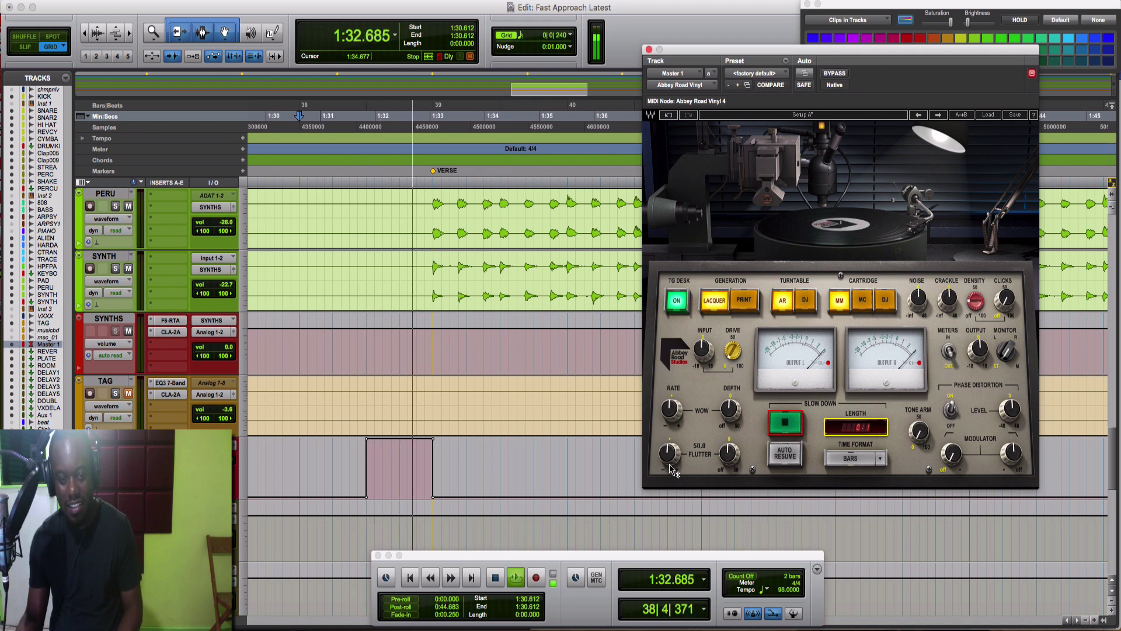
{"action": "key", "text": "space"}
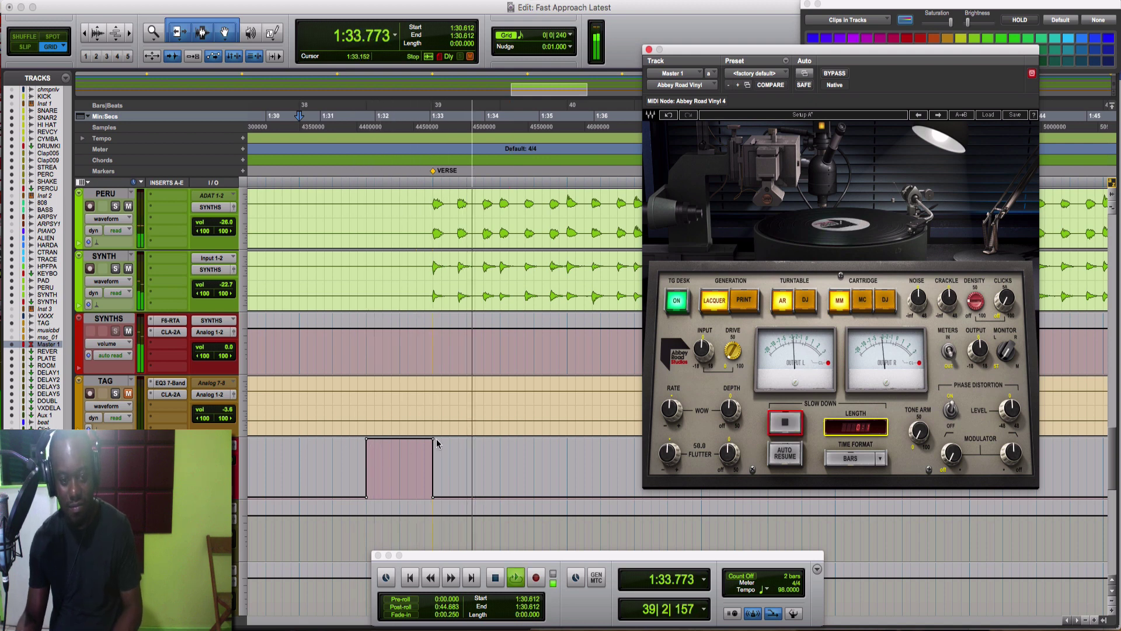
{"action": "mouse_move", "coordinate": [432, 439]}
{"action": "left_mouse_down"}
{"action": "mouse_move", "coordinate": [408, 440]}
{"action": "mouse_move", "coordinate": [434, 441]}
{"action": "left_mouse_up"}
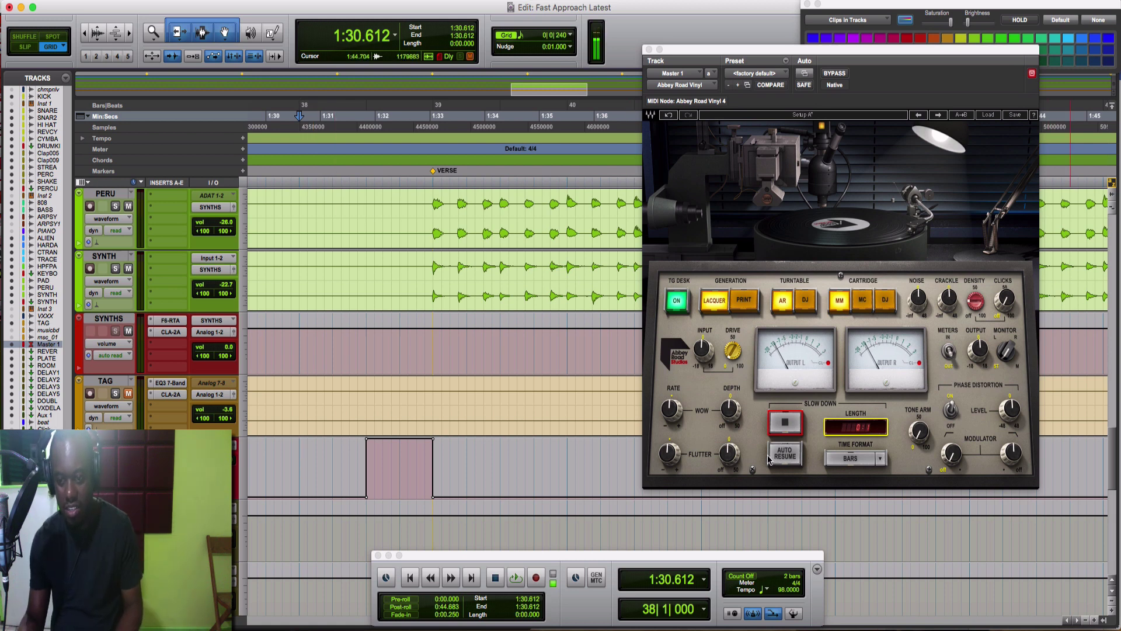
Step: Adjust Abbey Road Vinyl's Tone Arm to about 69.4 while auditioning the automated stop from 1:30.612
{"action": "key", "text": "space"}
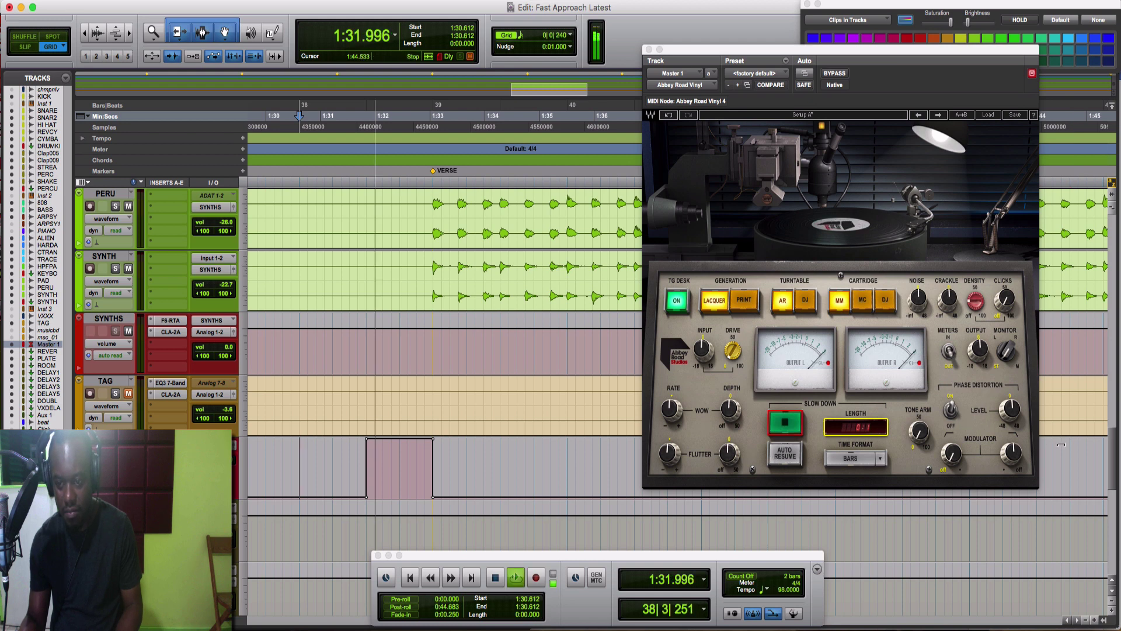
{"action": "left_click", "coordinate": [918, 432]}
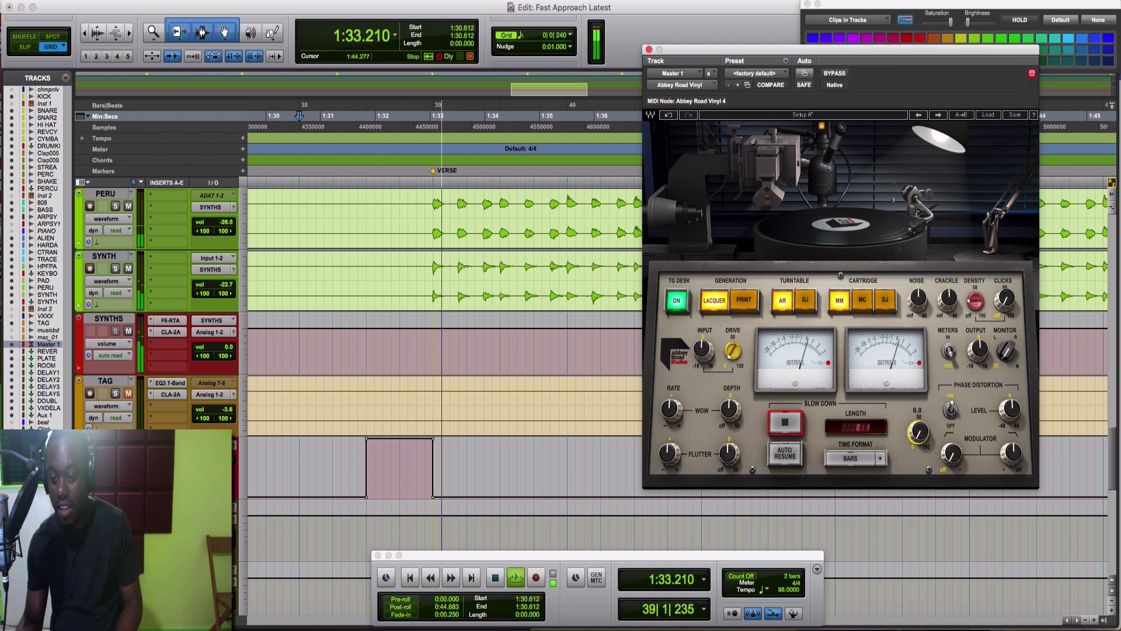
{"action": "key", "text": "space"}
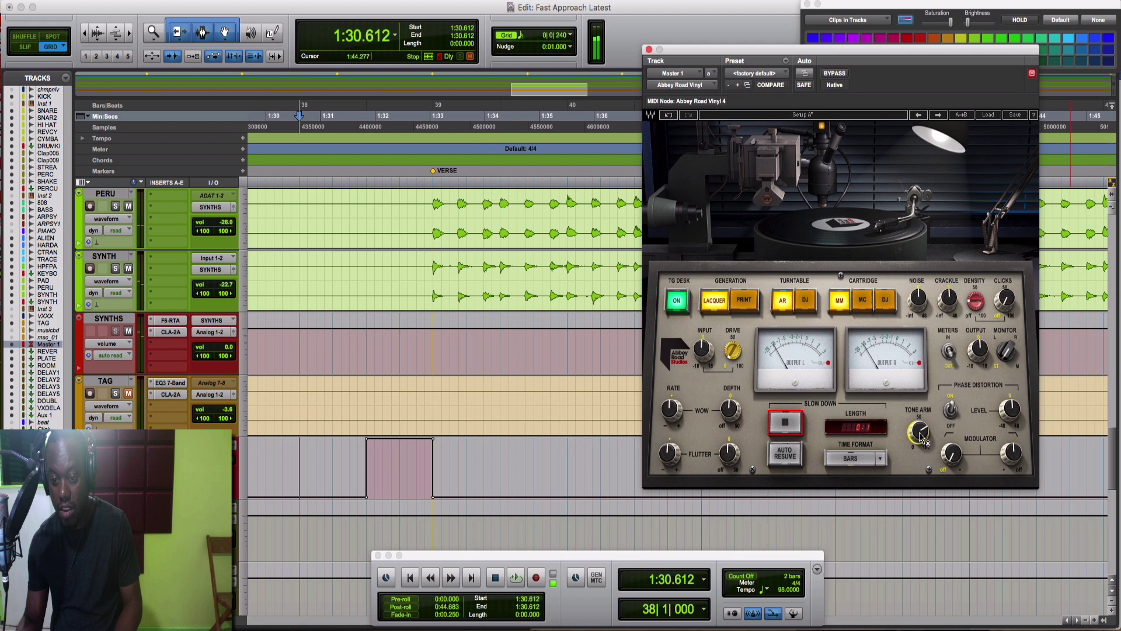
{"action": "key", "text": "space"}
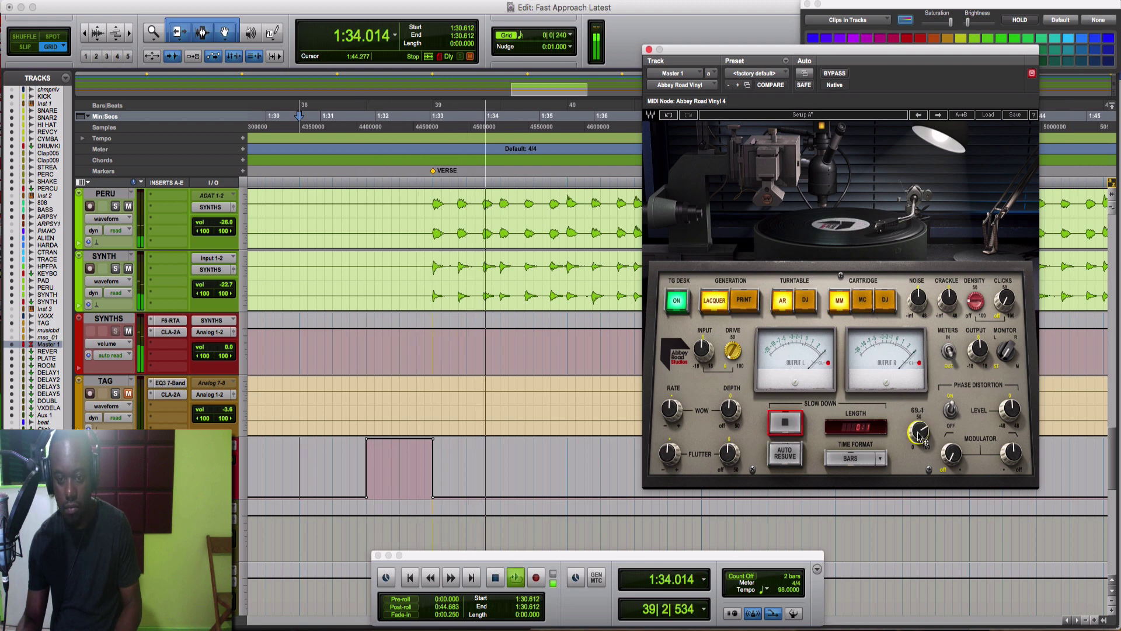
{"action": "key", "text": "space"}
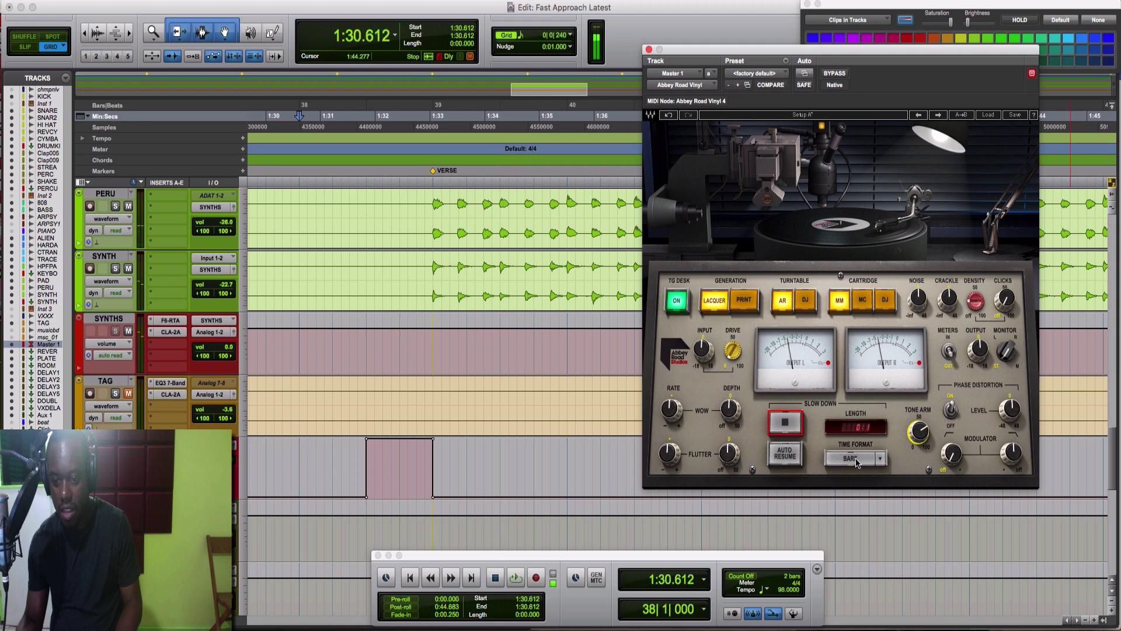
Step: Toggle the slow-down's time format to Time and back to Bars while auditioning the automated stop
{"action": "left_click", "coordinate": [856, 462]}
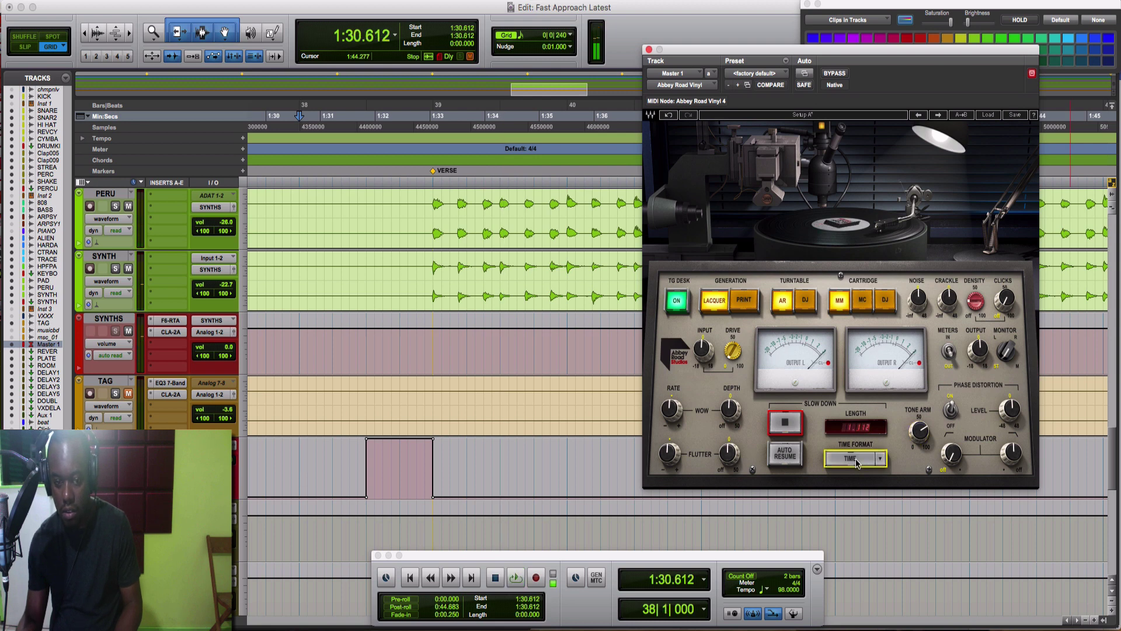
{"action": "key", "text": "space"}
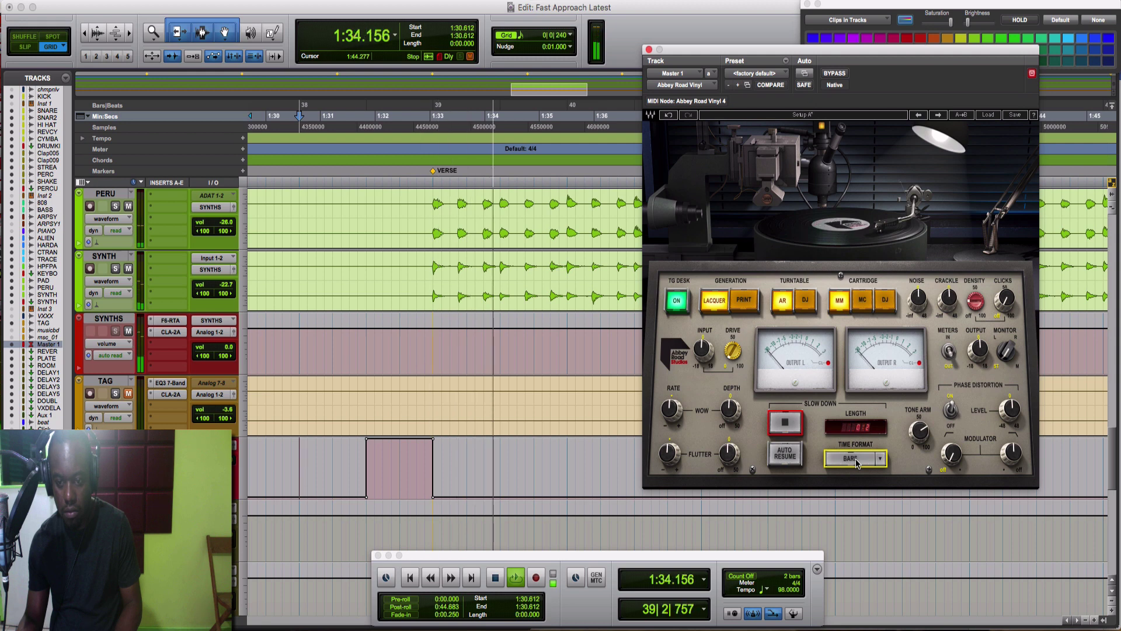
{"action": "key", "text": "space"}
Step: Try the Time format for the slow-down length, audition the stop, and return the format to Bars
{"action": "left_click", "coordinate": [880, 459]}
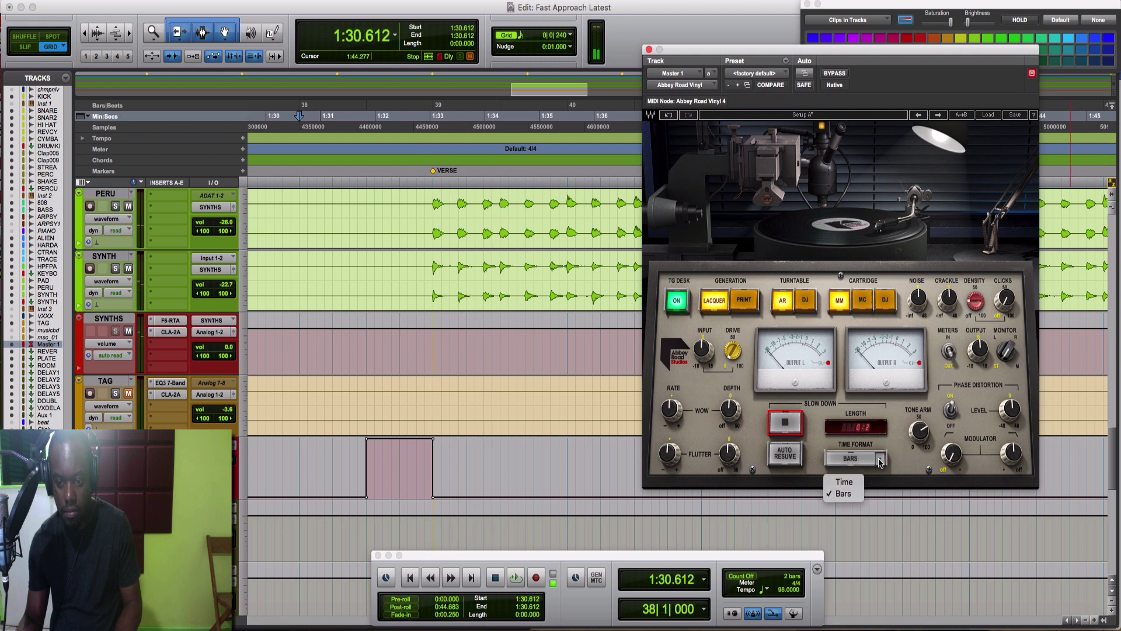
{"action": "left_click", "coordinate": [847, 482]}
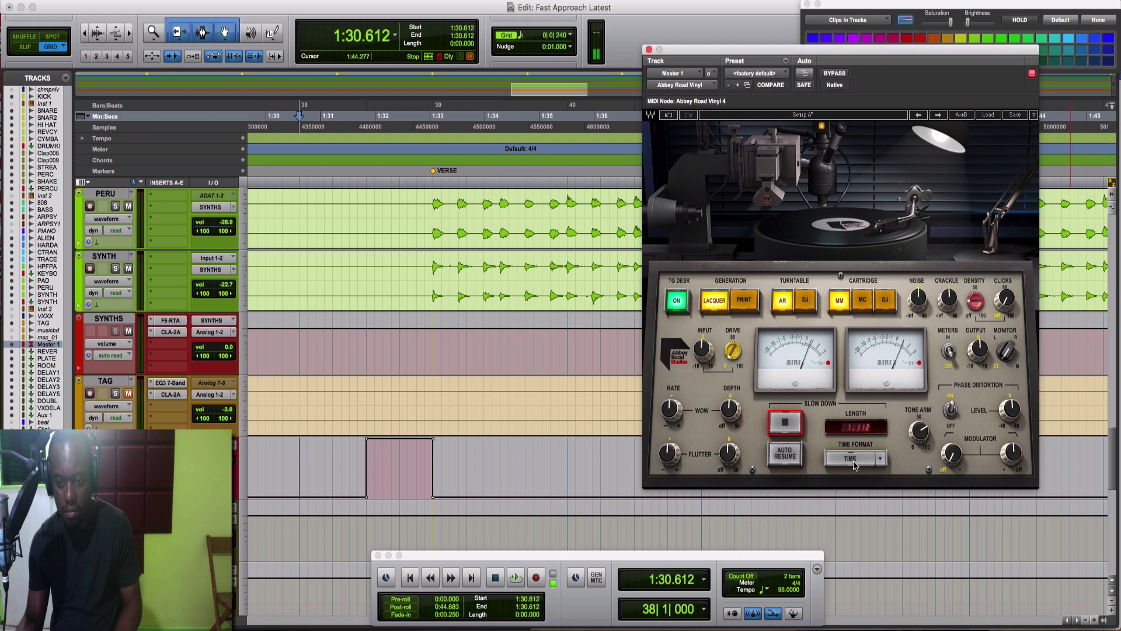
{"action": "key", "text": "space"}
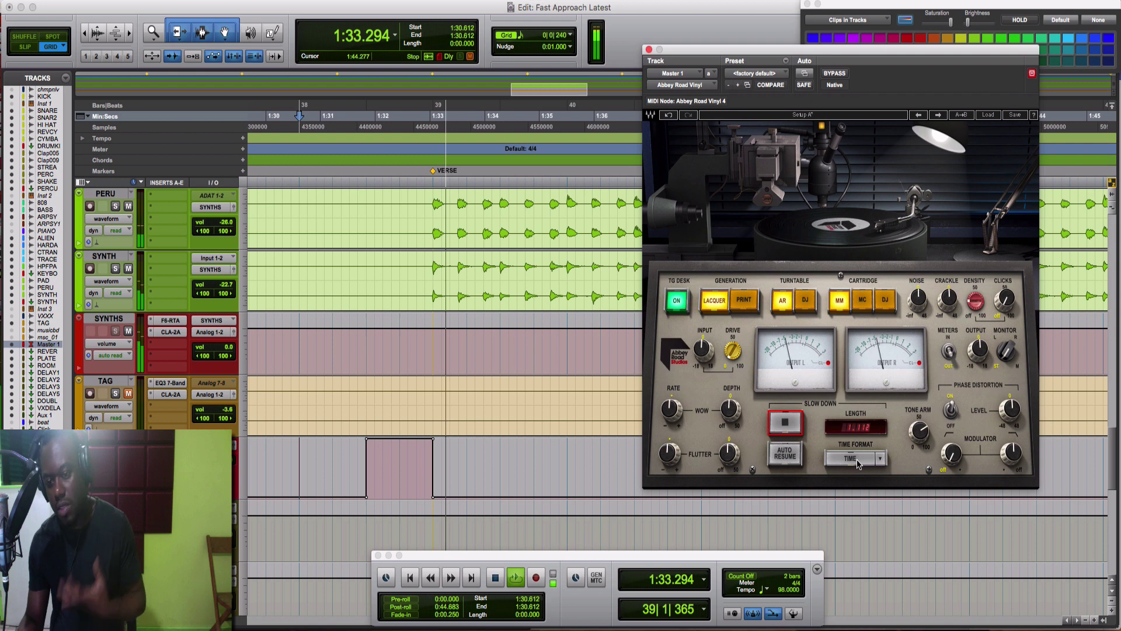
{"action": "key", "text": "space"}
{"action": "left_click", "coordinate": [858, 463]}
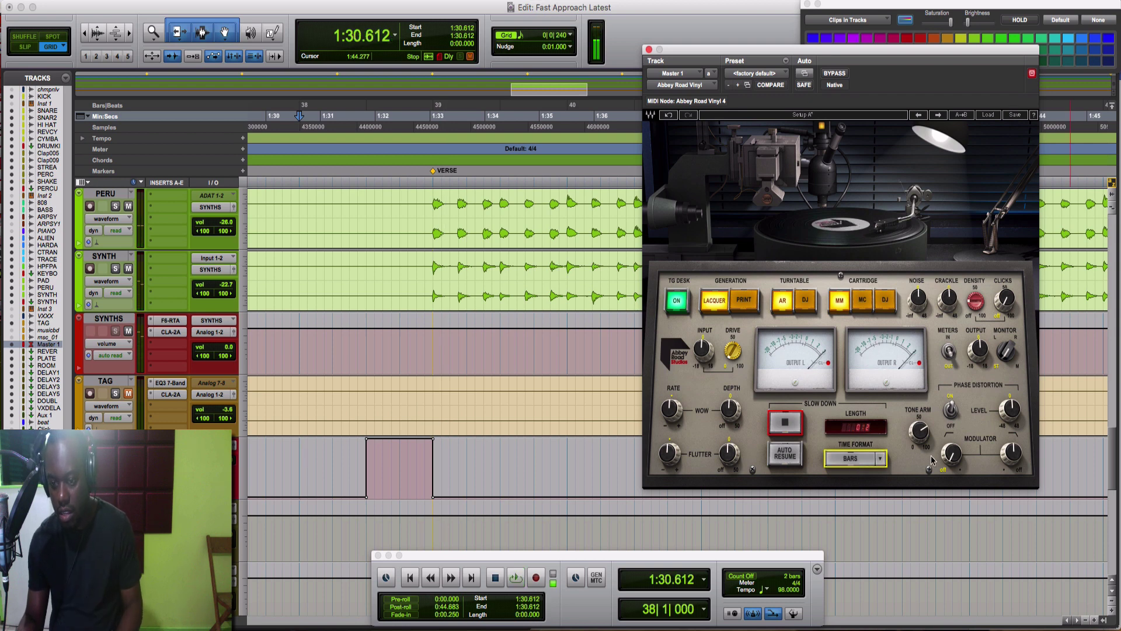
Step: Try the phase distortion Modulator knobs while auditioning the stop, and turn both of them to Off
{"action": "key", "text": "space"}
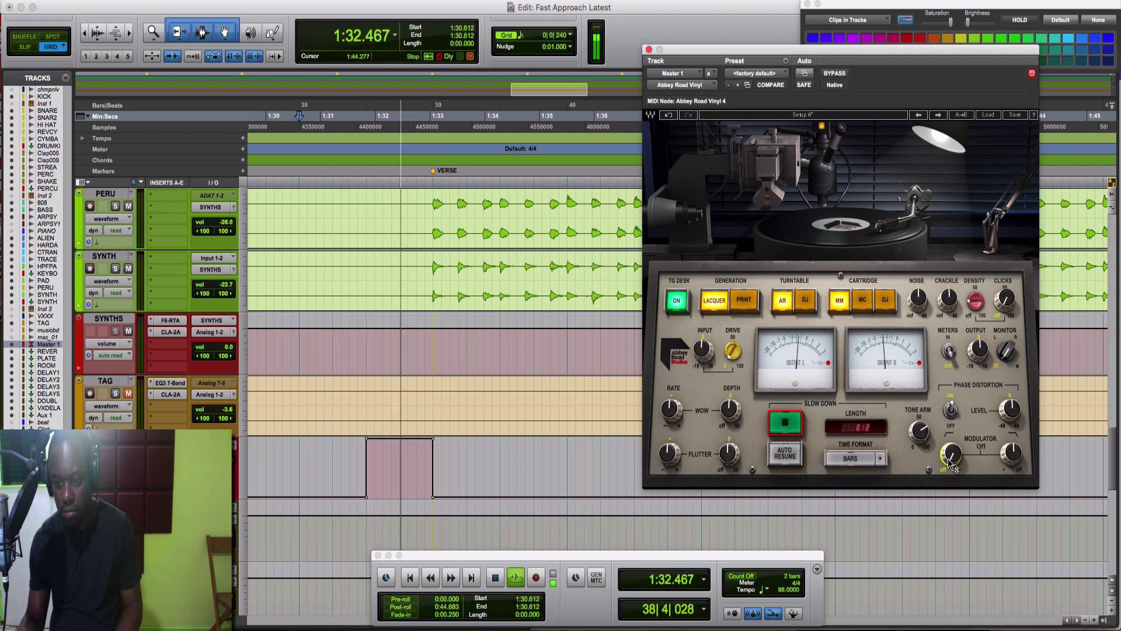
{"action": "key", "text": "space"}
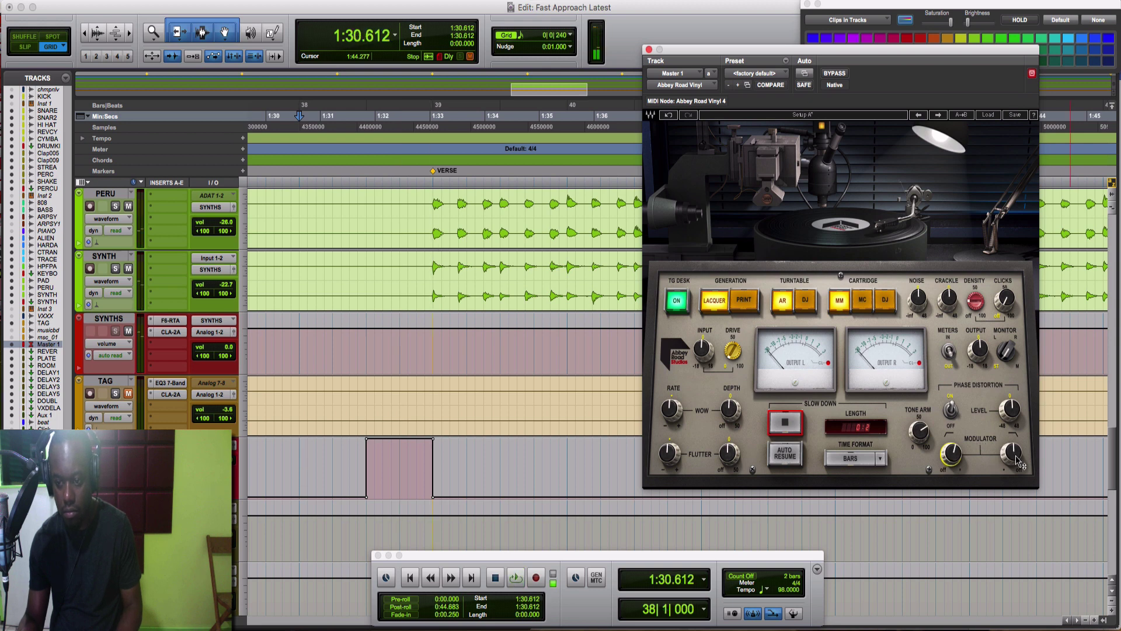
{"action": "left_click_drag", "start_coordinate": [1019, 461], "coordinate": [1019, 380]}
{"action": "key", "text": "space"}
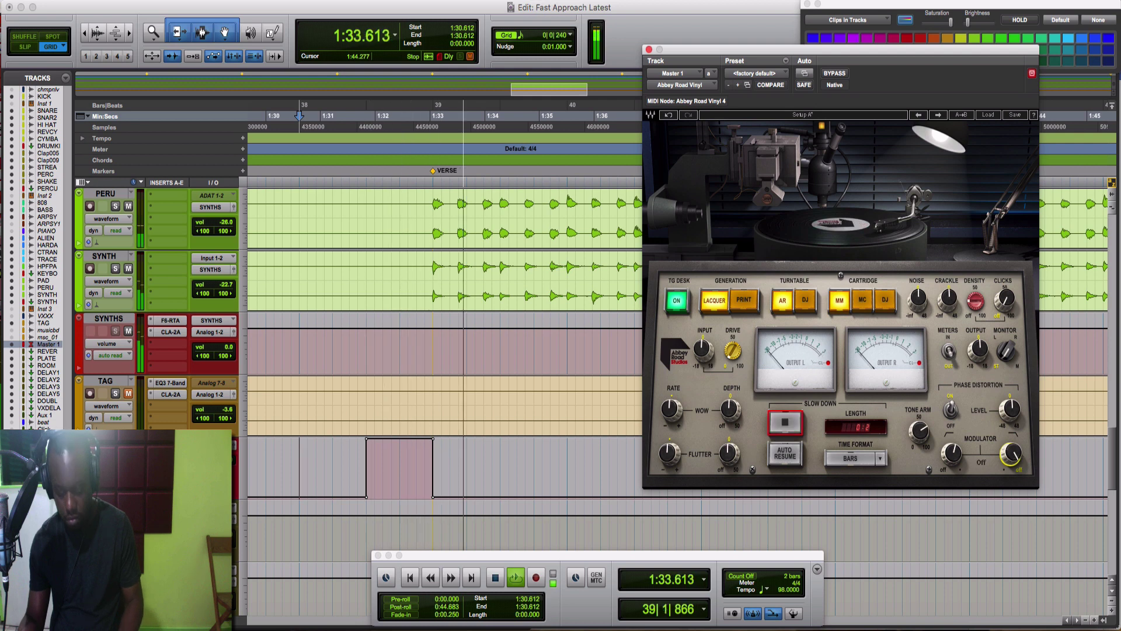
{"action": "key", "text": "space"}
{"action": "key", "text": "space"}
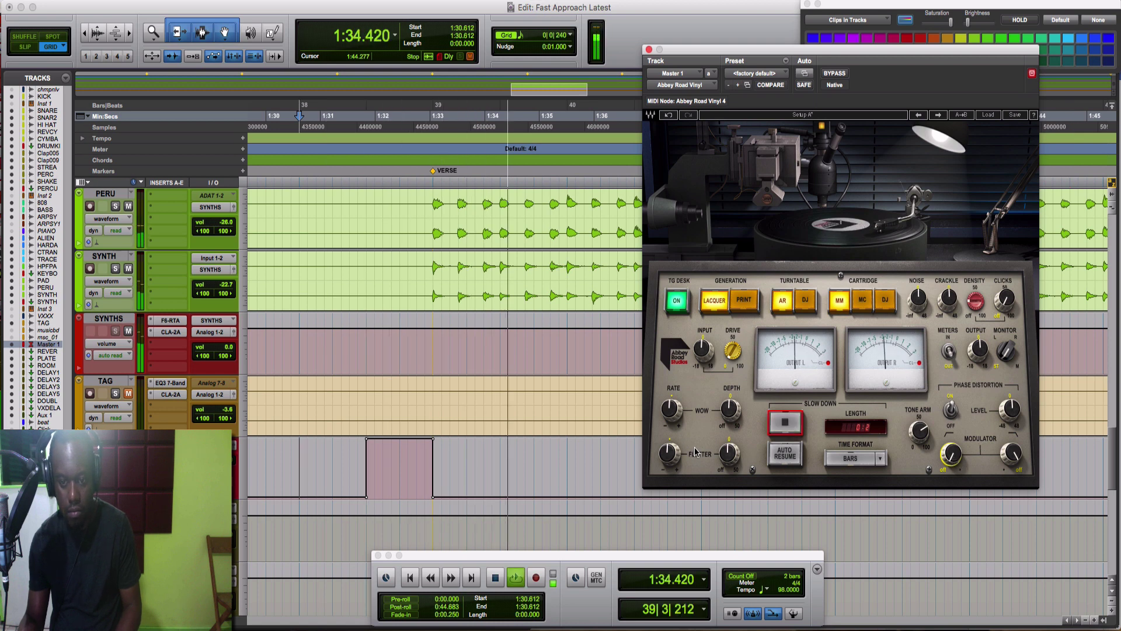
{"action": "key", "text": "space"}
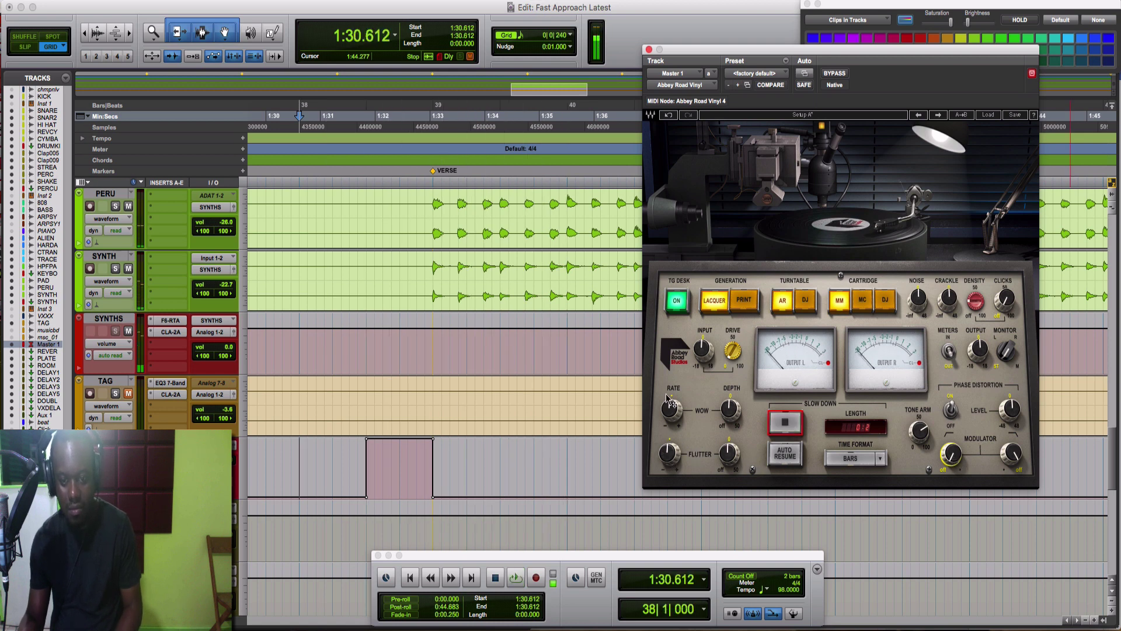
Step: Vary the Flutter rate in Abbey Road Vinyl while auditioning the automated stop
{"action": "key", "text": "space"}
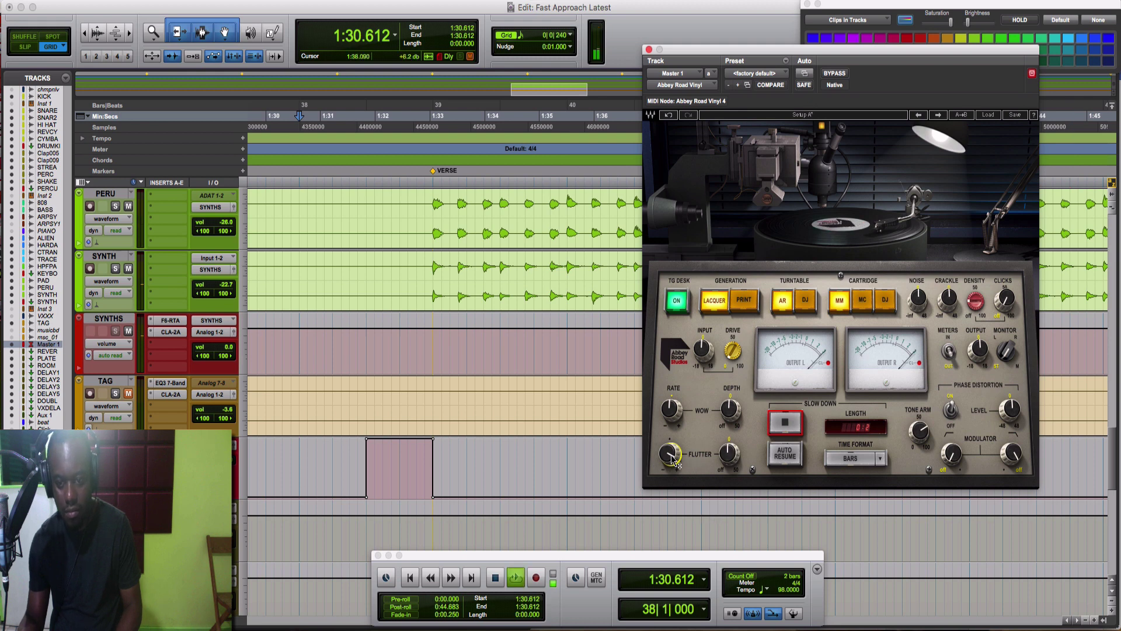
{"action": "left_click_drag", "start_coordinate": [669, 456], "coordinate": [669, 465]}
{"action": "key", "text": "space"}
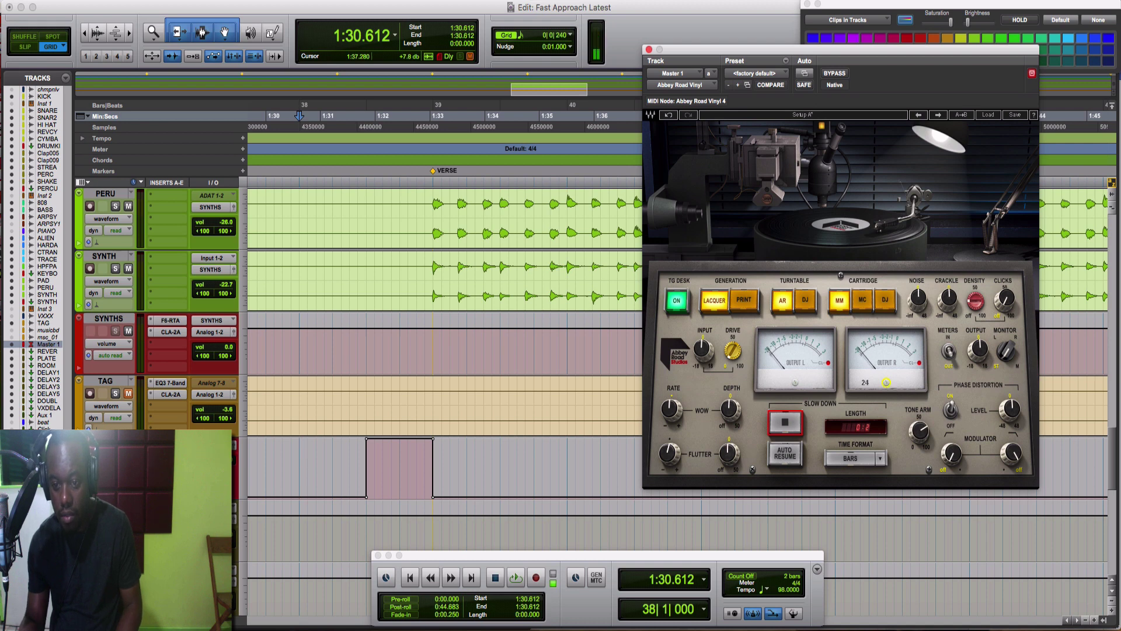
Step: Check the trims of both output meters while replaying the automated stop, and close Abbey Road Vinyl
{"action": "key", "text": "space"}
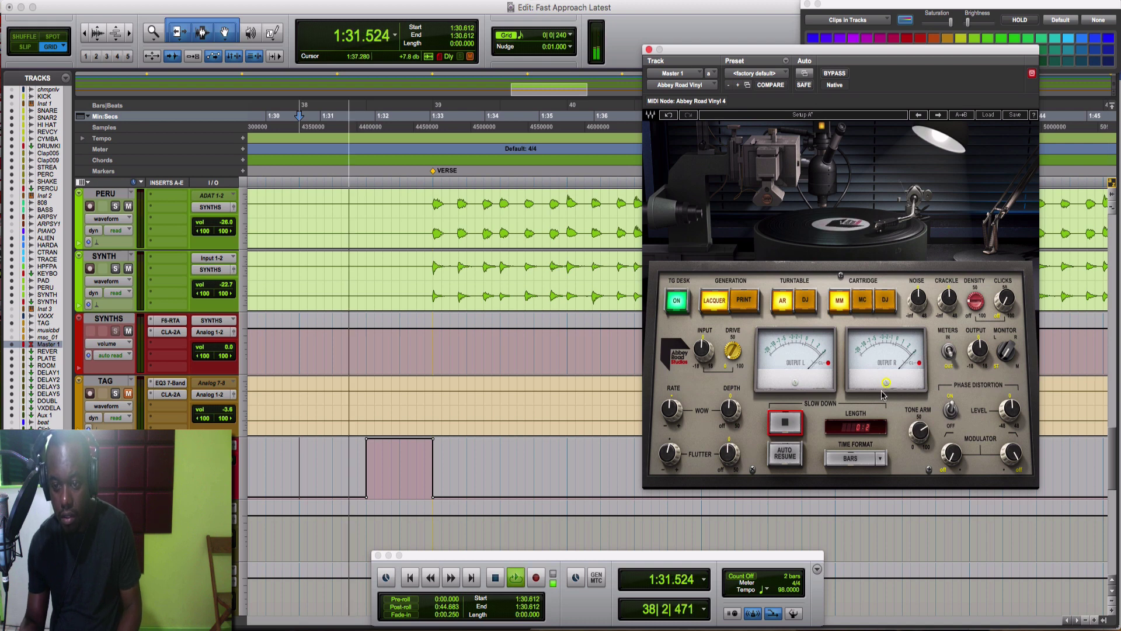
{"action": "key", "text": "space"}
{"action": "left_click", "coordinate": [796, 383]}
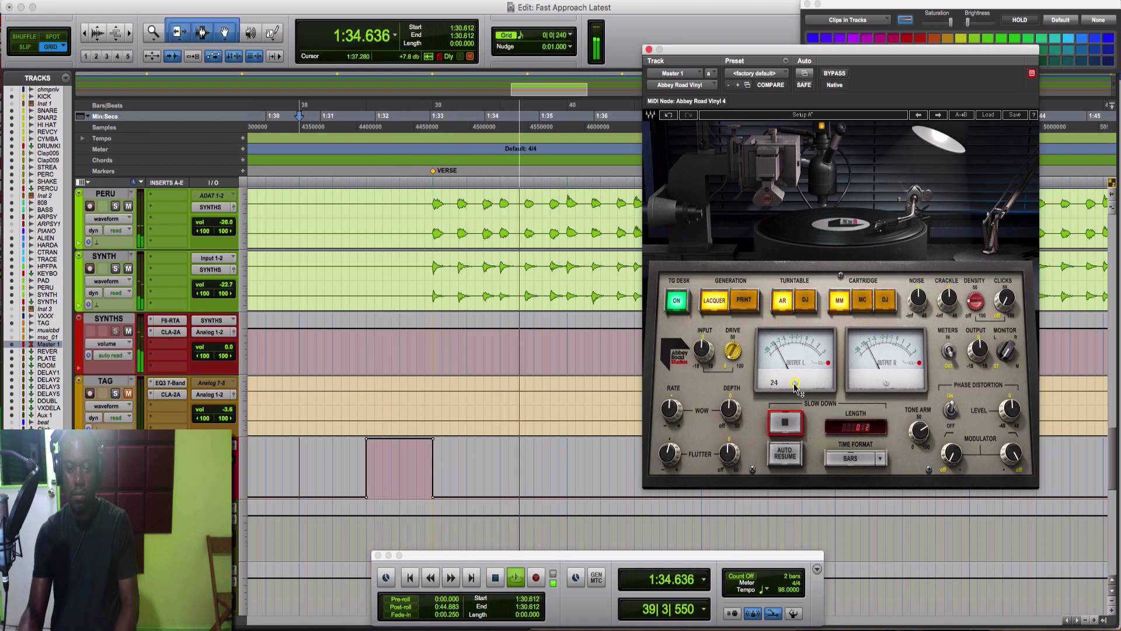
{"action": "key", "text": "space"}
{"action": "key", "text": "space"}
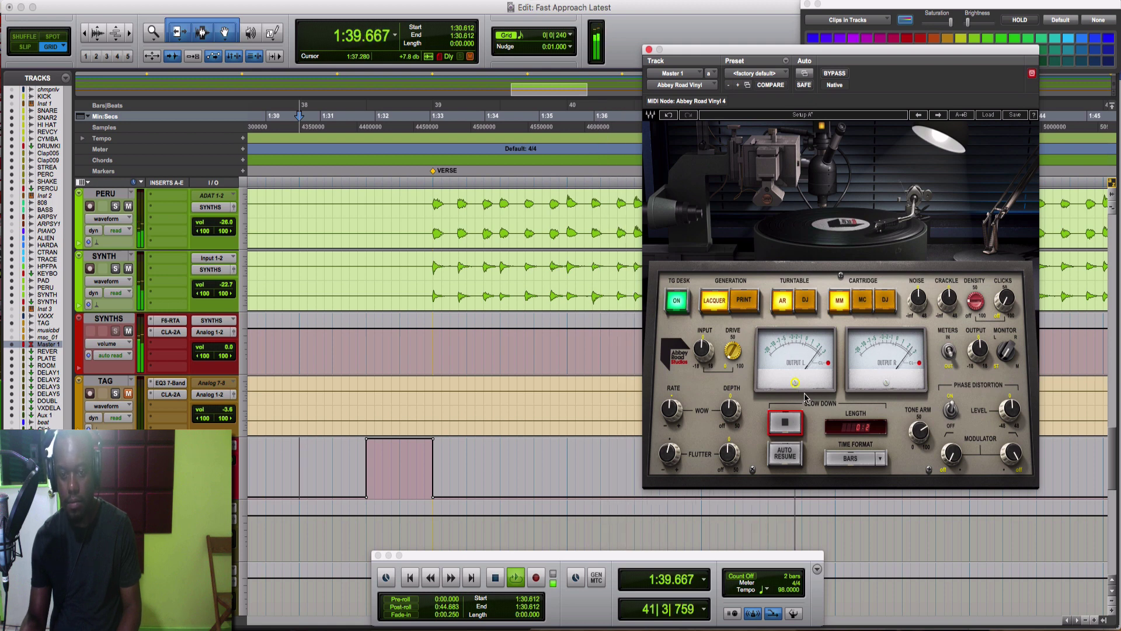
{"action": "left_click", "coordinate": [648, 49]}
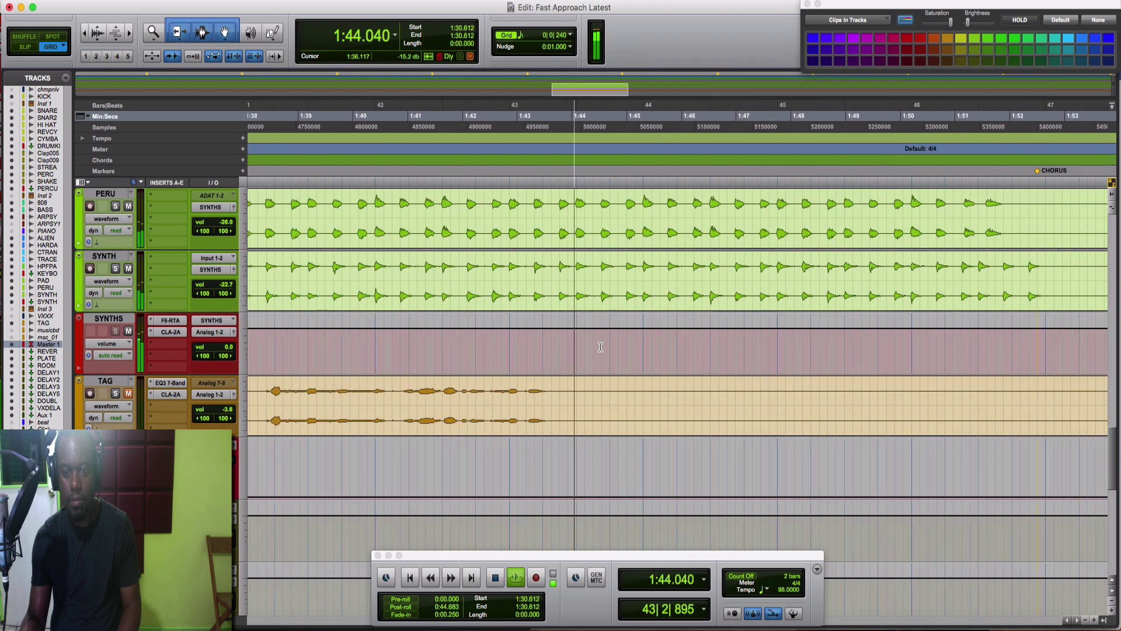
Step: Place the playback start at 1:50.204 on the C TRANCE track and audition the lead-in to the chorus
{"action": "scroll", "coordinate": [601, 347], "scroll_direction": "up", "scroll_amount": 5}
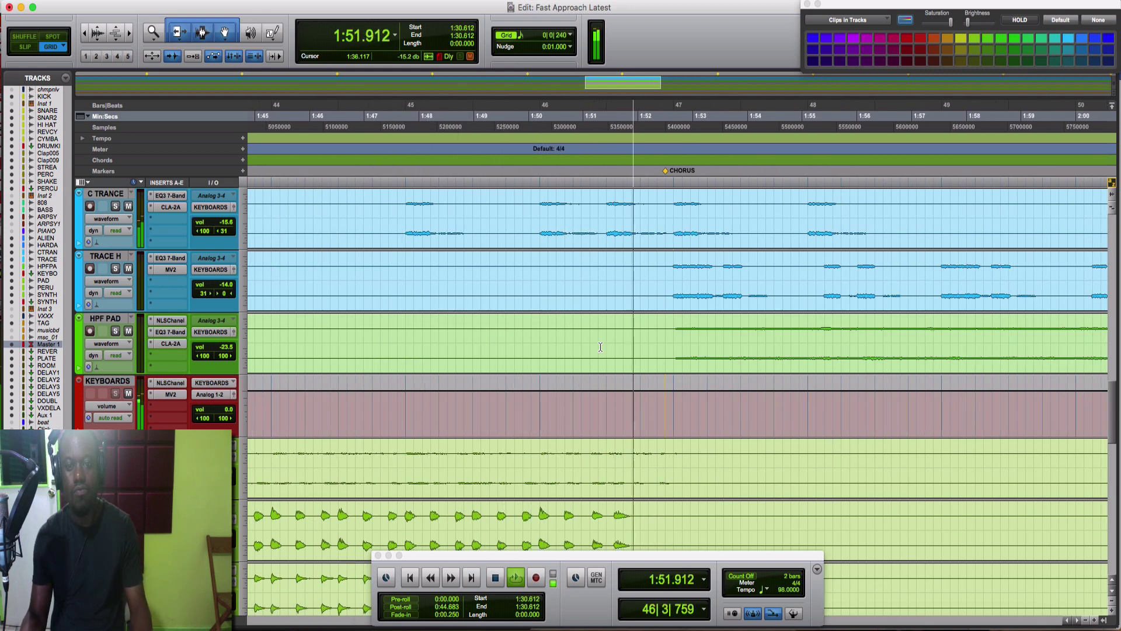
{"action": "left_click", "coordinate": [540, 205]}
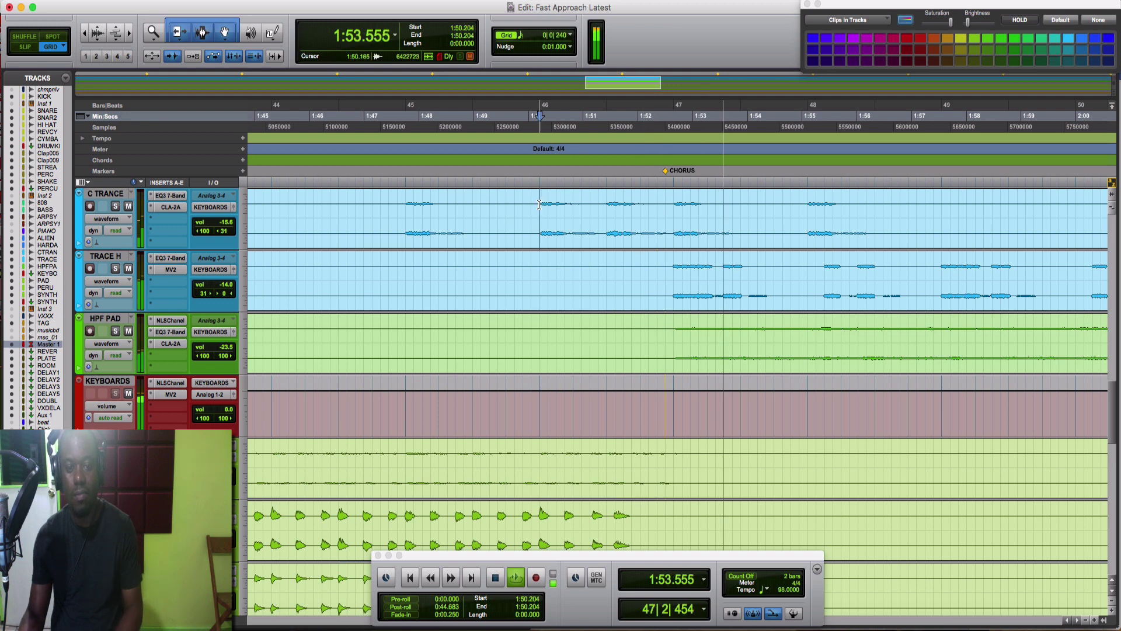
{"action": "key", "text": "space"}
{"action": "key", "text": "space"}
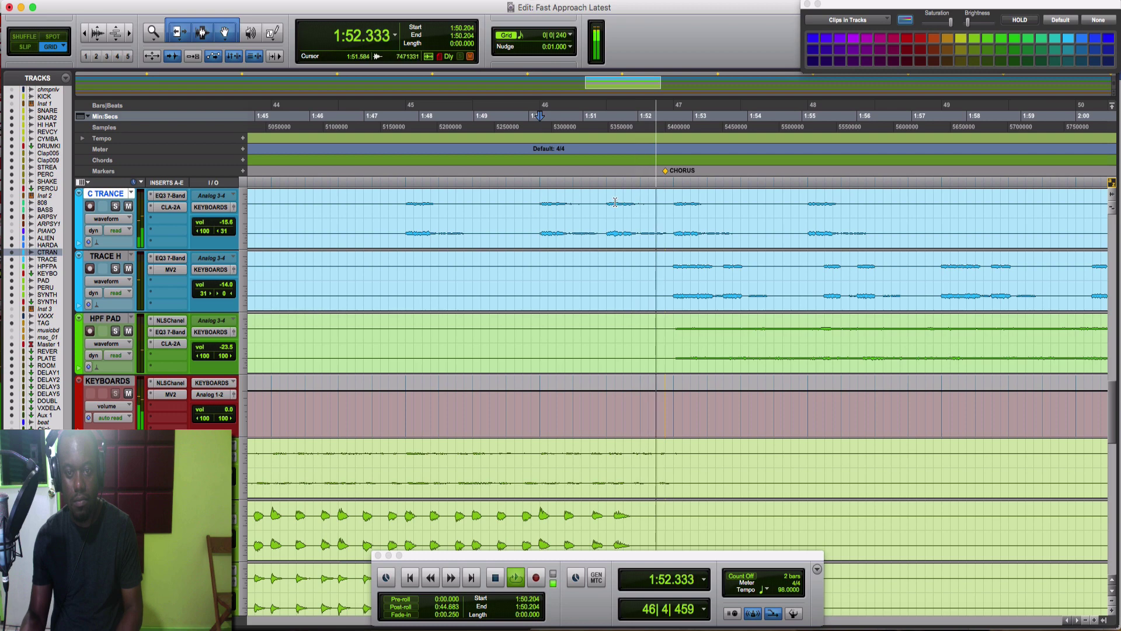
{"action": "key", "text": "space"}
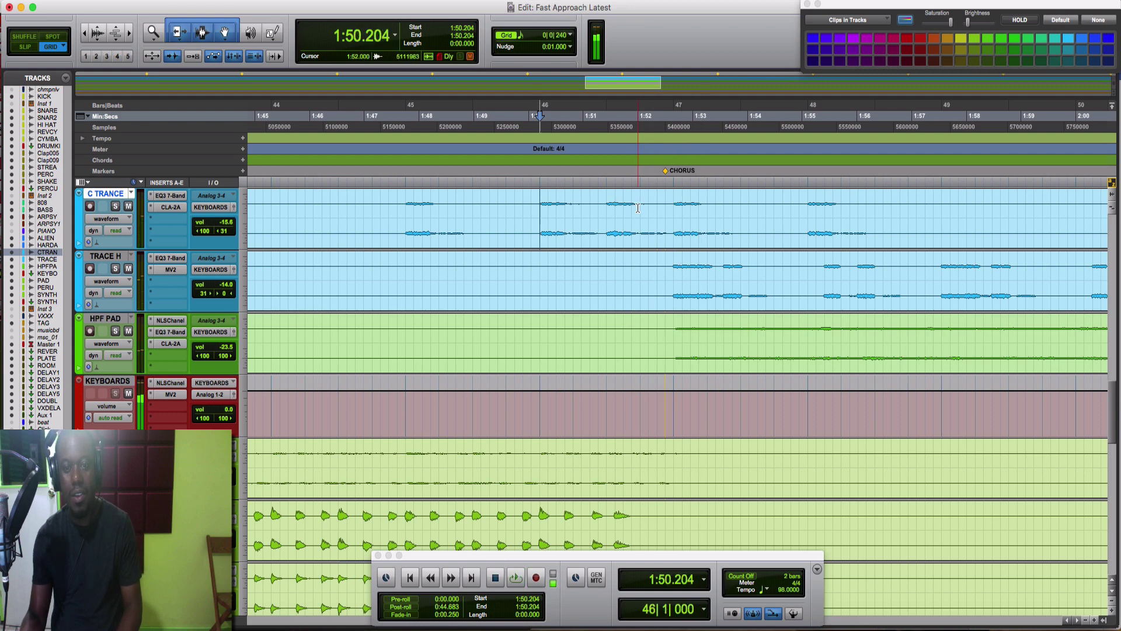
Step: Select 1:52.040 to 1:52.653 on Master 1's Stop/Play automation lane before the chorus and raise the section to Stop
{"action": "left_click", "coordinate": [638, 208]}
{"action": "scroll", "coordinate": [638, 306], "scroll_direction": "down", "scroll_amount": 10}
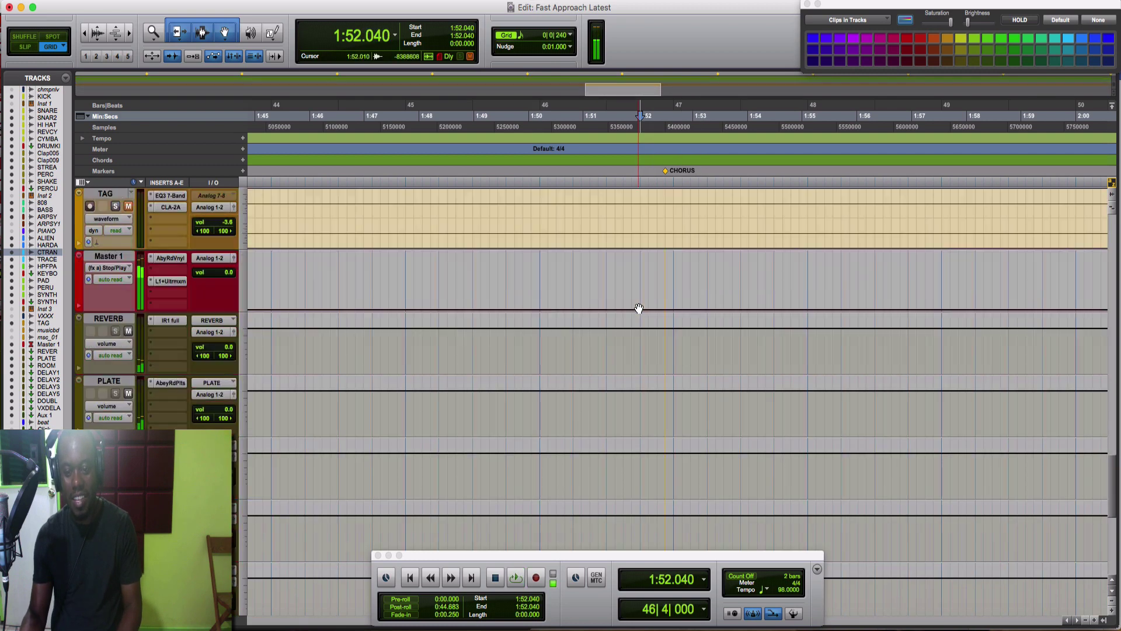
{"action": "scroll", "coordinate": [638, 307], "scroll_direction": "up", "scroll_amount": 2}
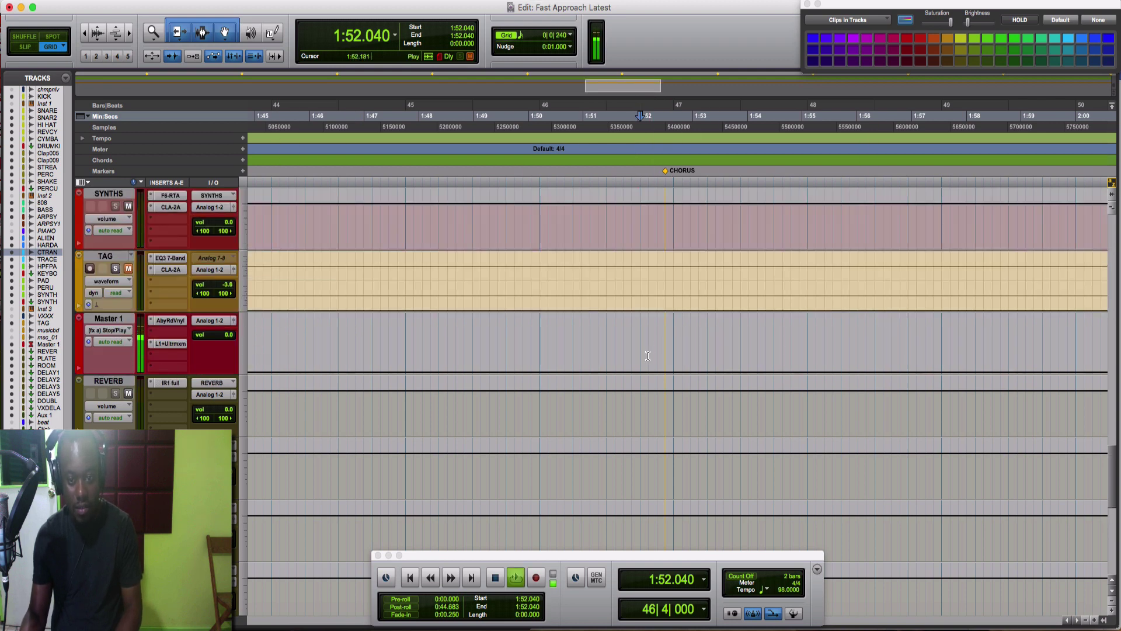
{"action": "key", "text": "space"}
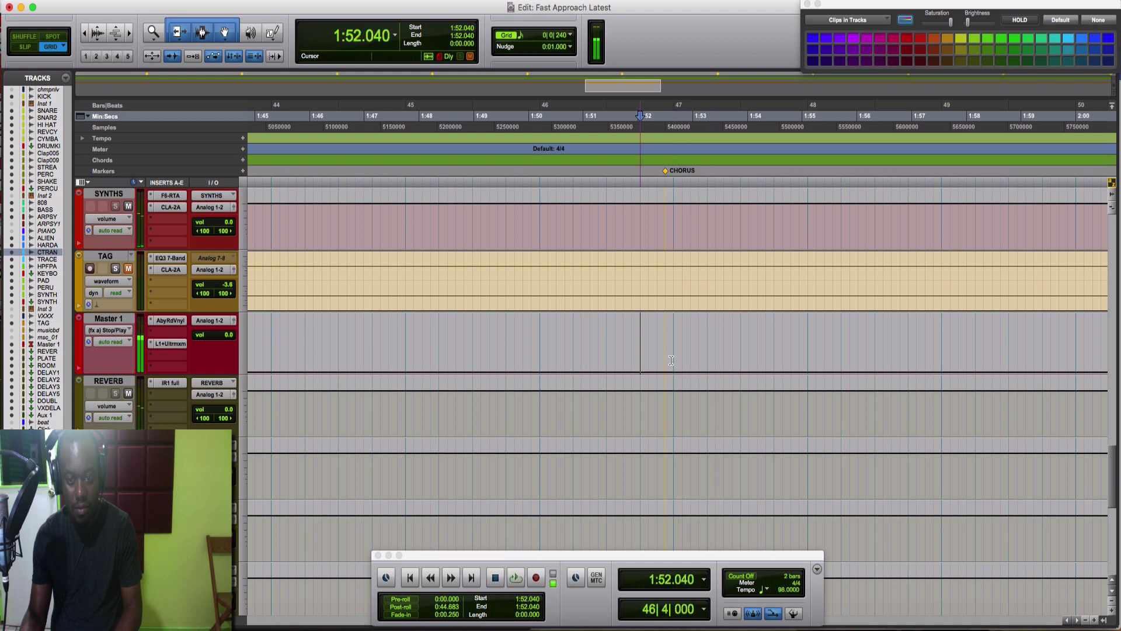
{"action": "left_click", "coordinate": [671, 360], "text": "shift"}
{"action": "left_click_drag", "start_coordinate": [658, 322], "coordinate": [665, 192]}
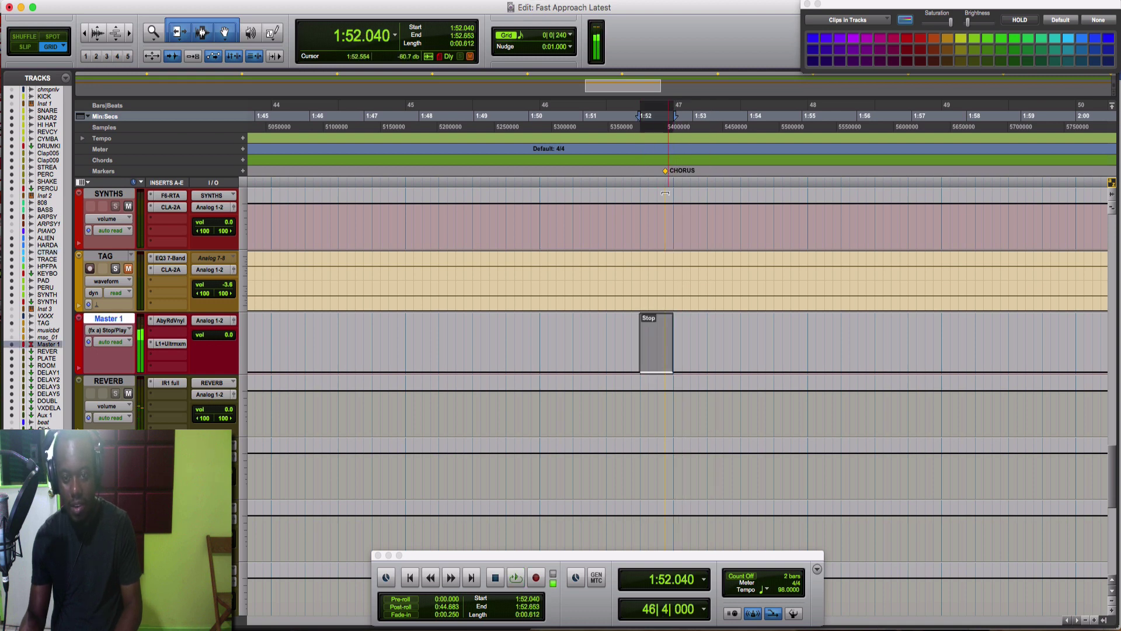
Step: Set the playback start to 1:50.204 on Master 1, move the CHORUS marker to bar 47, and audition the automated stop
{"action": "left_click_drag", "start_coordinate": [662, 127], "coordinate": [662, 127]}
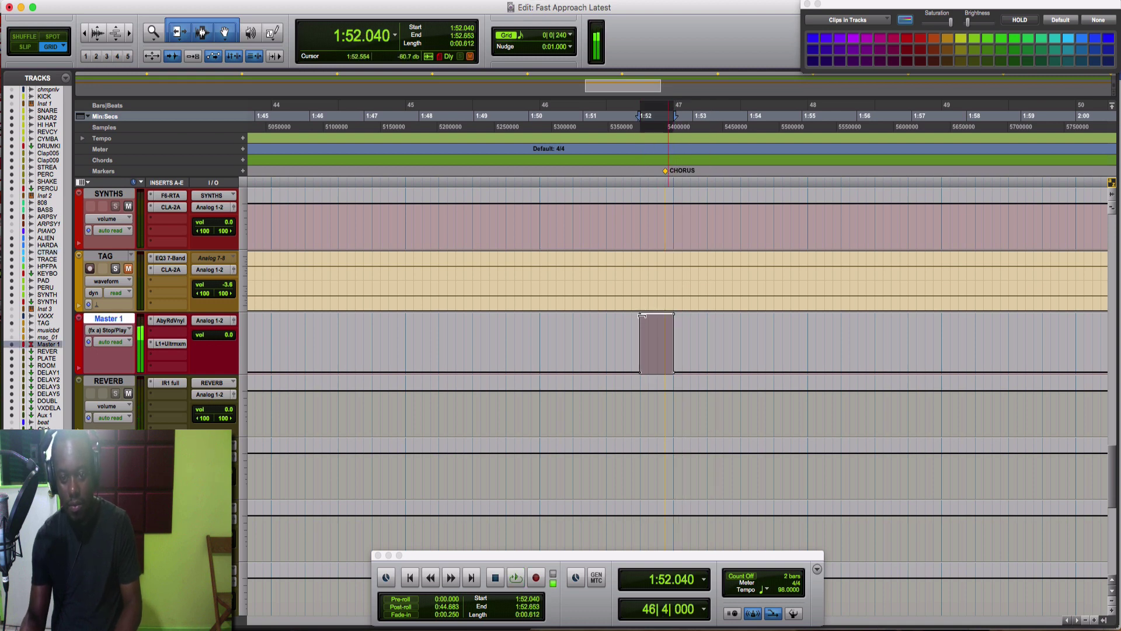
{"action": "left_click", "coordinate": [541, 343]}
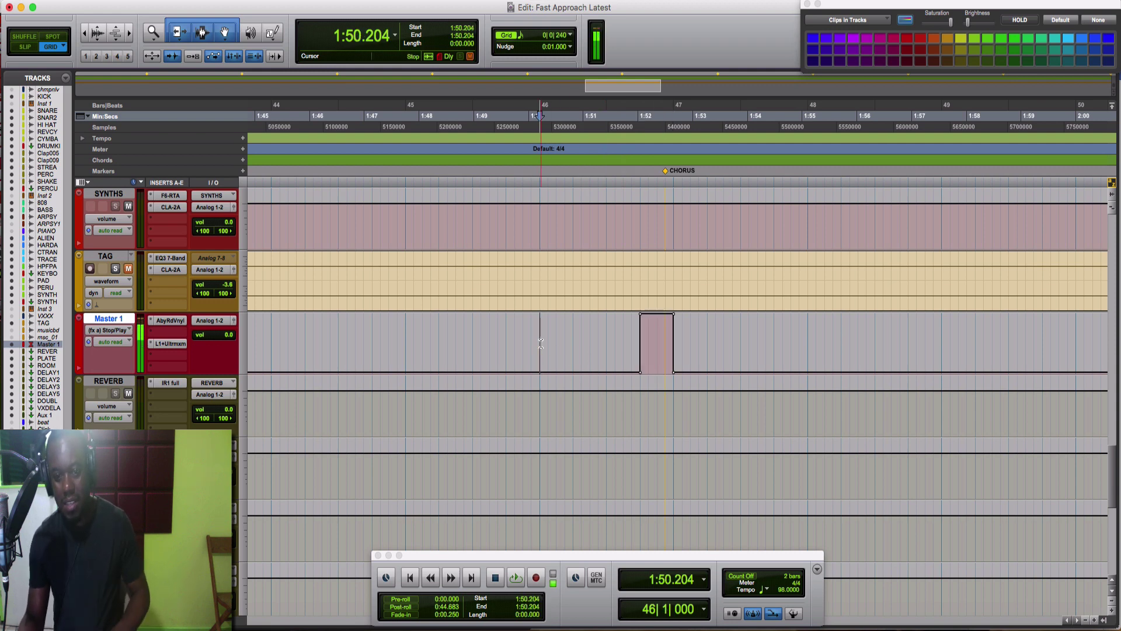
{"action": "left_click_drag", "start_coordinate": [667, 175], "coordinate": [674, 175]}
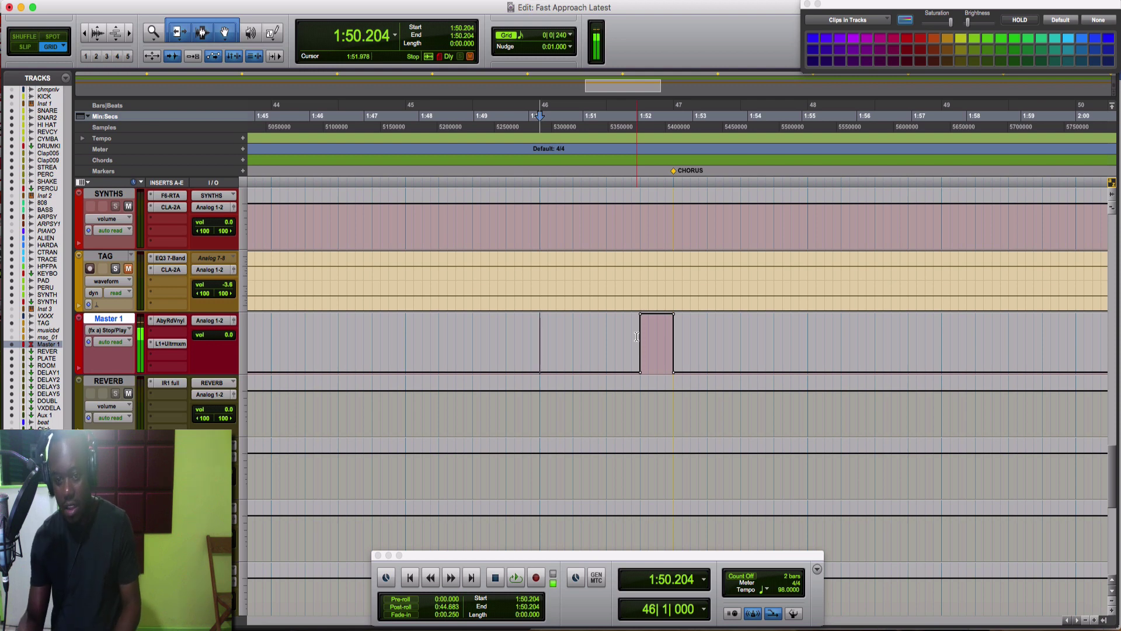
{"action": "key", "text": "space"}
{"action": "key", "text": "space"}
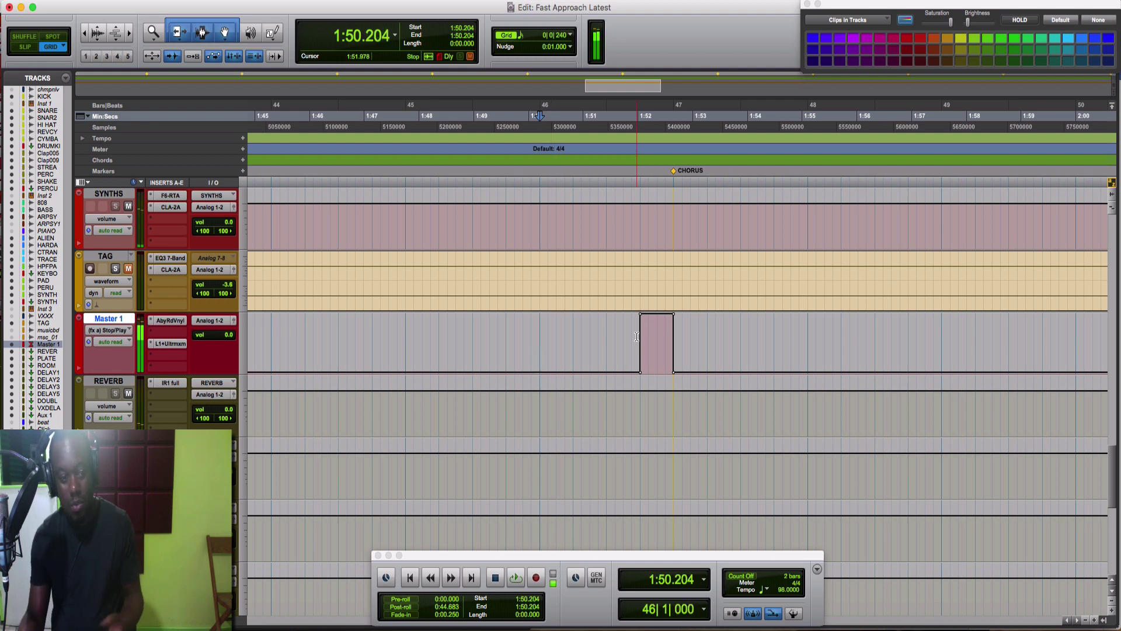
Step: Check Abbey Road Vinyl's slow-down settings on Master 1, close the plug-in, and replay the transition into the chorus several times
{"action": "left_click", "coordinate": [172, 322]}
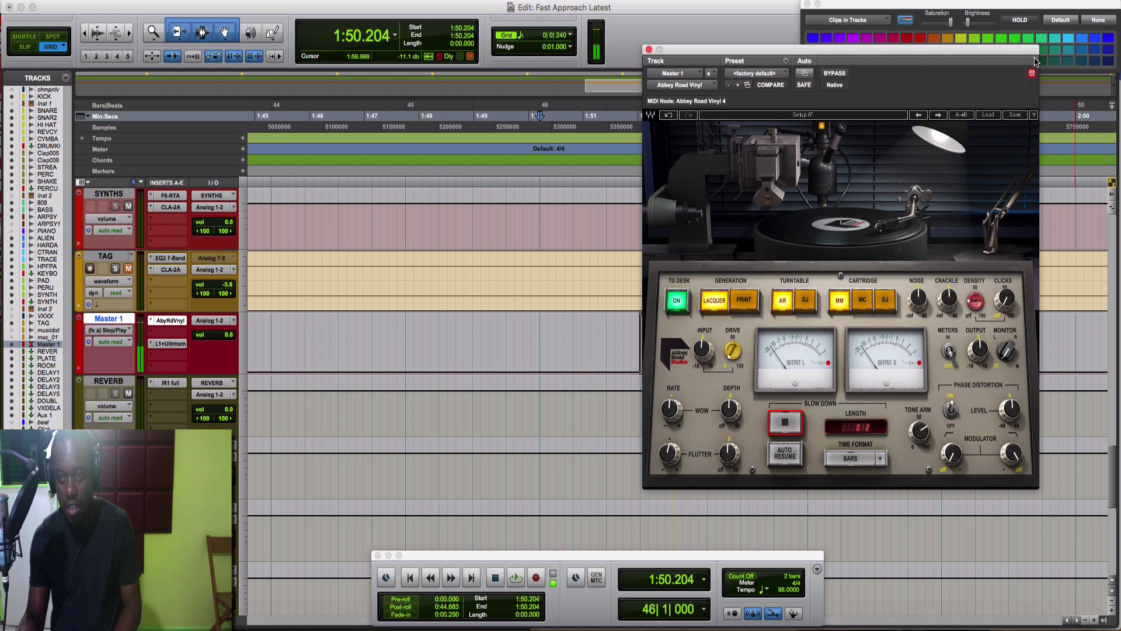
{"action": "left_click", "coordinate": [649, 50]}
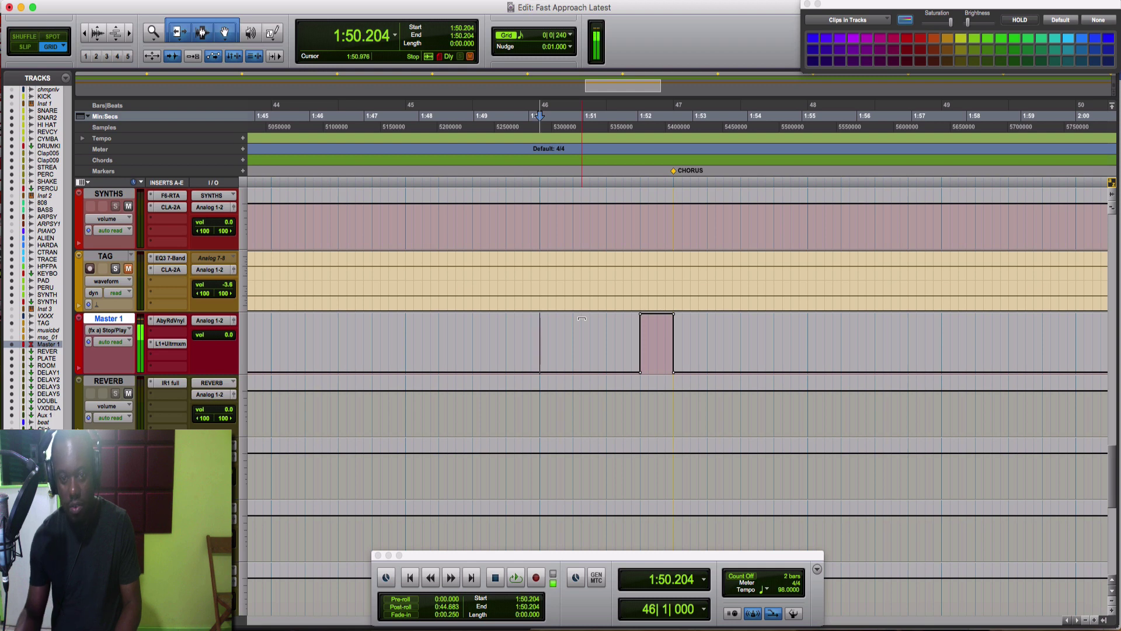
{"action": "key", "text": "space"}
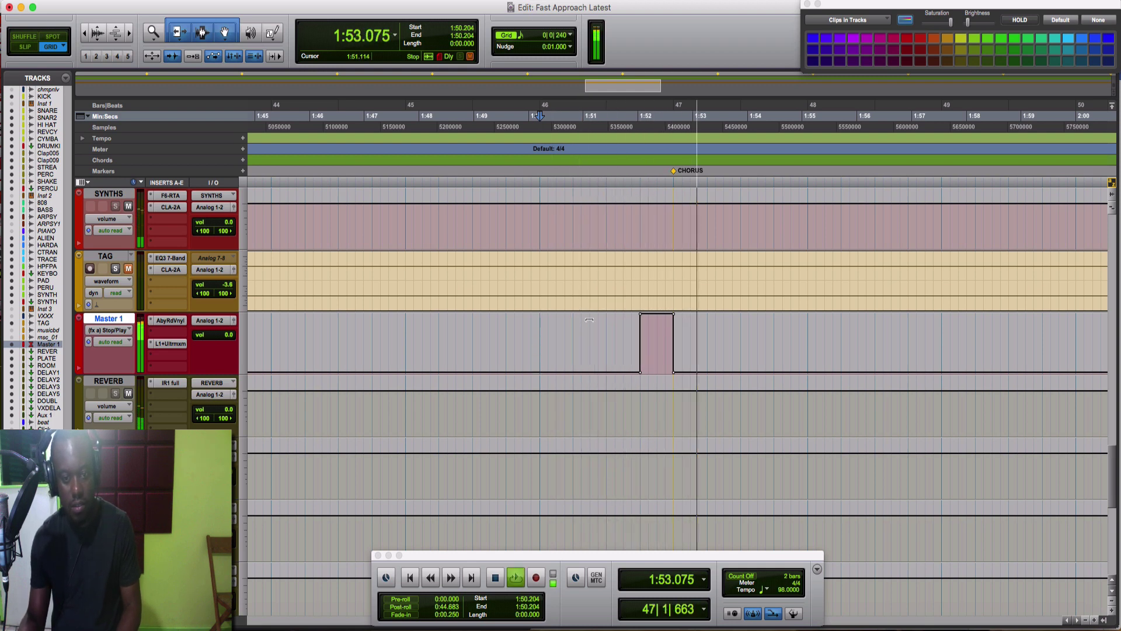
{"action": "key", "text": "space"}
{"action": "key", "text": "space"}
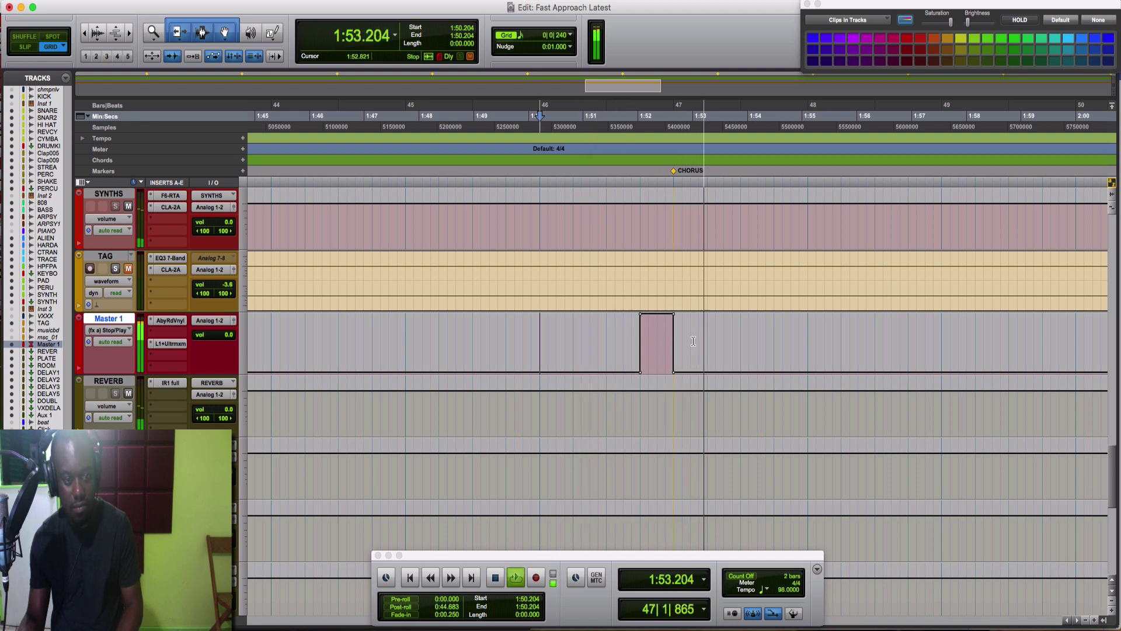
{"action": "key", "text": "space"}
{"action": "key", "text": "space"}
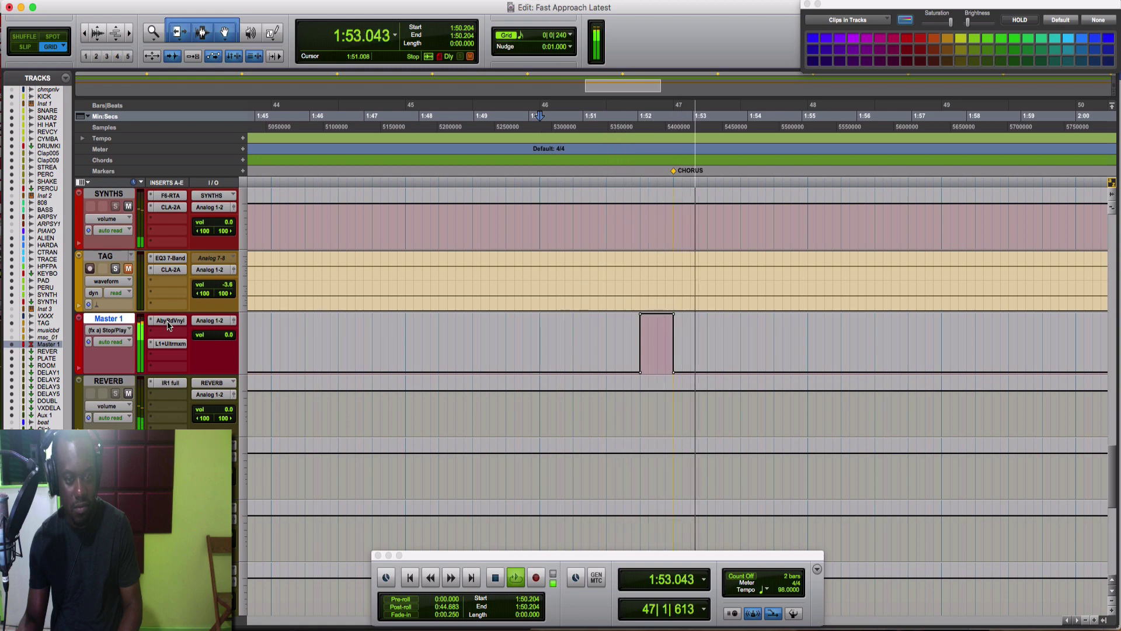
Step: Reopen Abbey Road Vinyl on Master 1 and adjust the Slow Down length in bars while replaying the stop before the chorus
{"action": "left_click", "coordinate": [168, 322]}
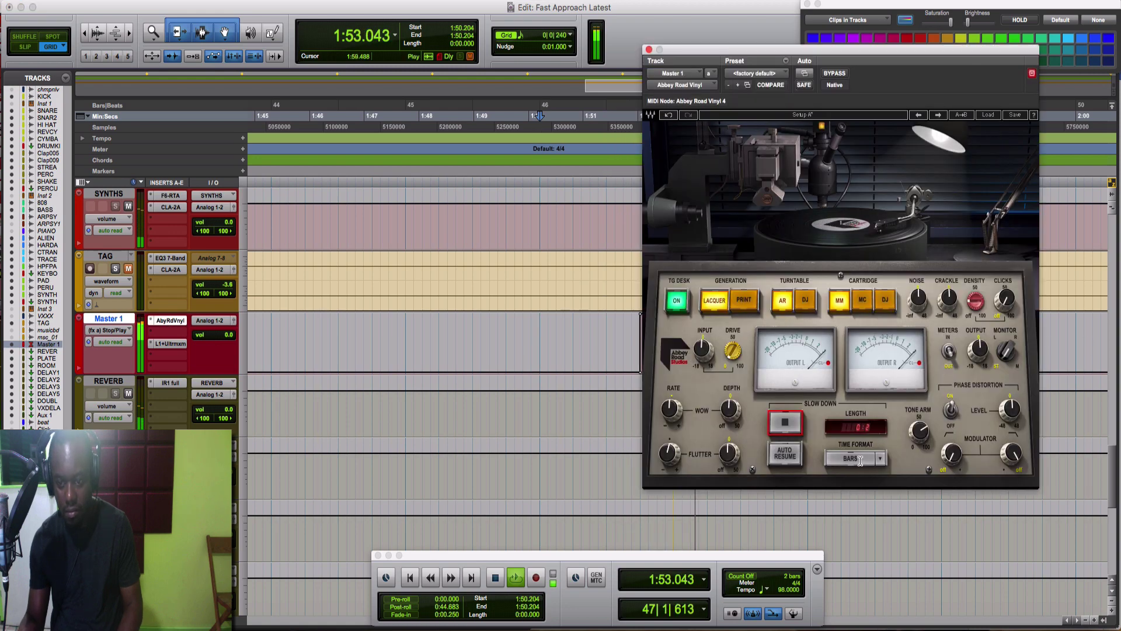
{"action": "key", "text": "space"}
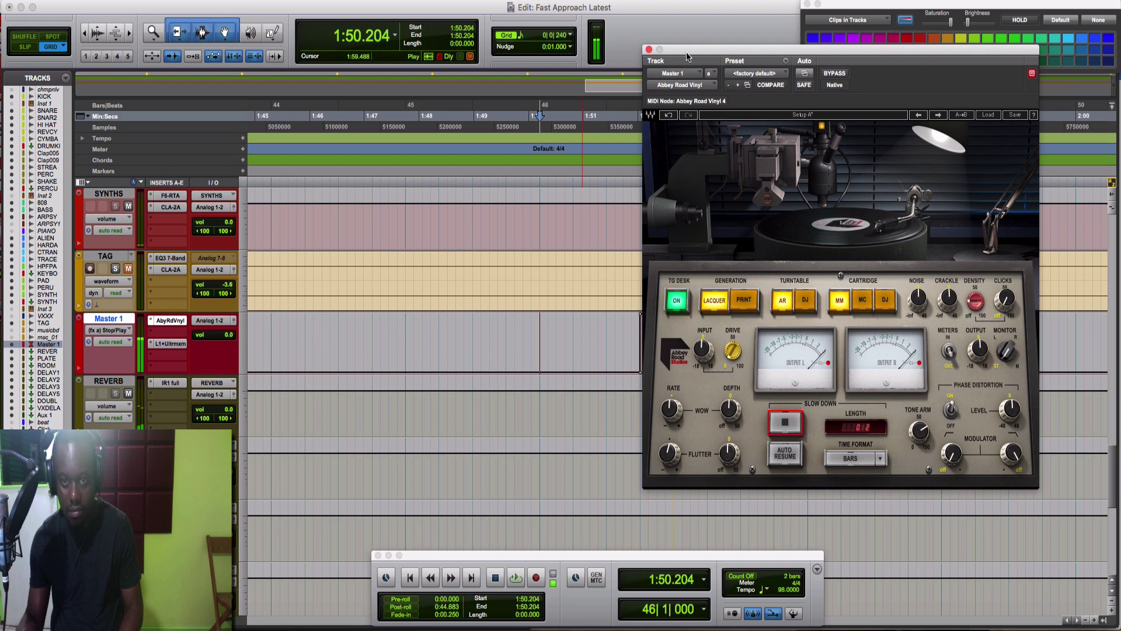
{"action": "key", "text": "space"}
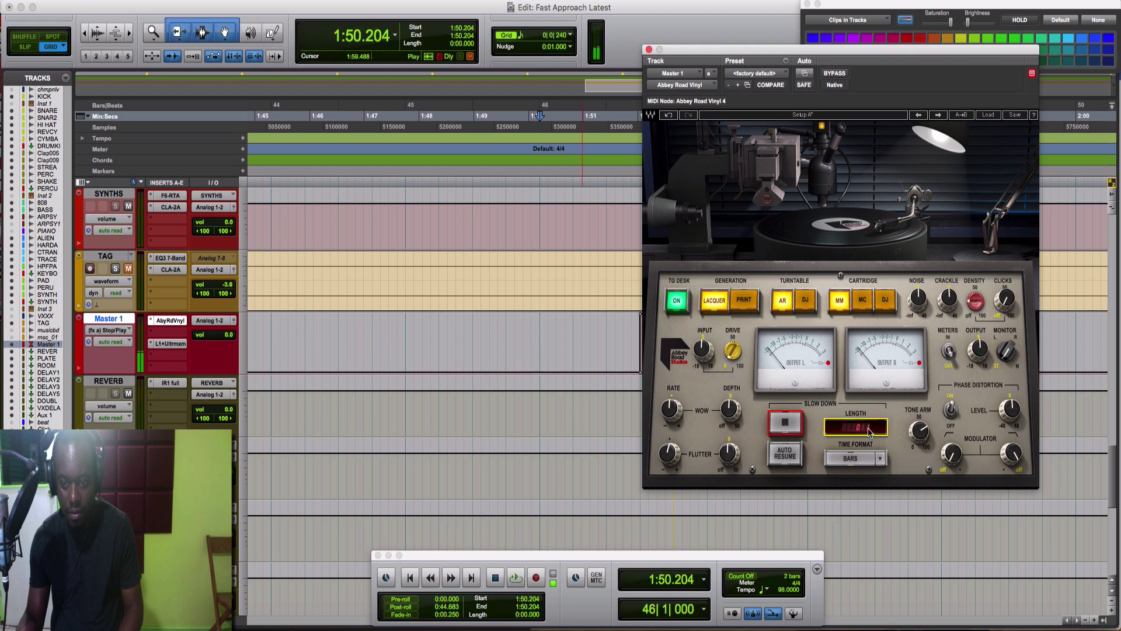
{"action": "key", "text": "space"}
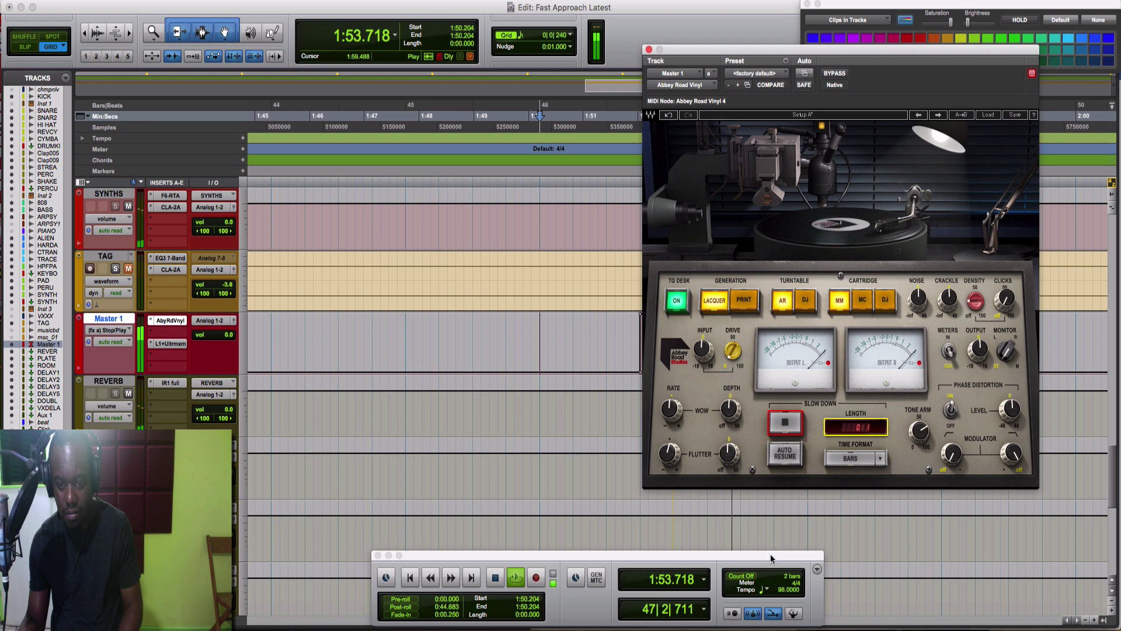
{"action": "left_click_drag", "start_coordinate": [772, 556], "coordinate": [771, 555]}
{"action": "key", "text": "space"}
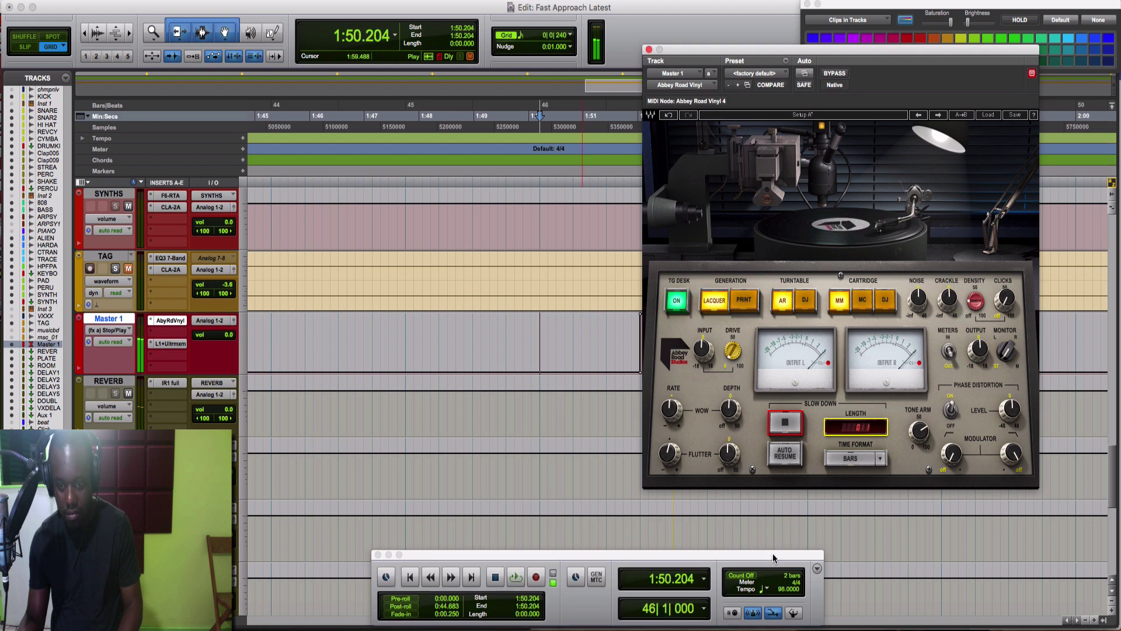
{"action": "left_click", "coordinate": [773, 553]}
{"action": "key", "text": "space"}
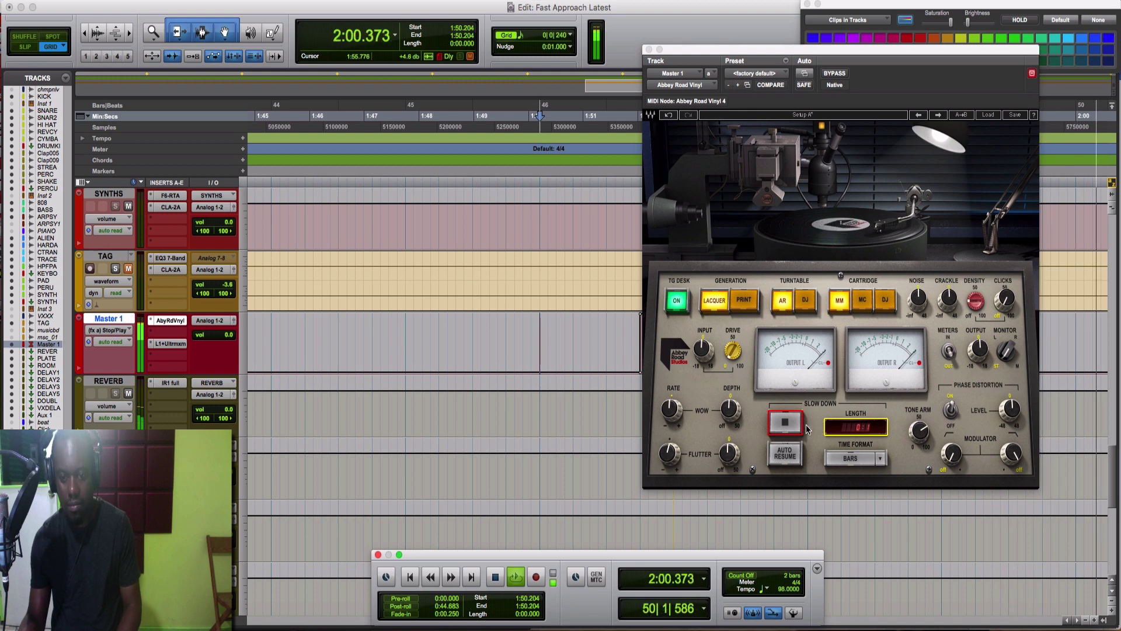
{"action": "key", "text": "space"}
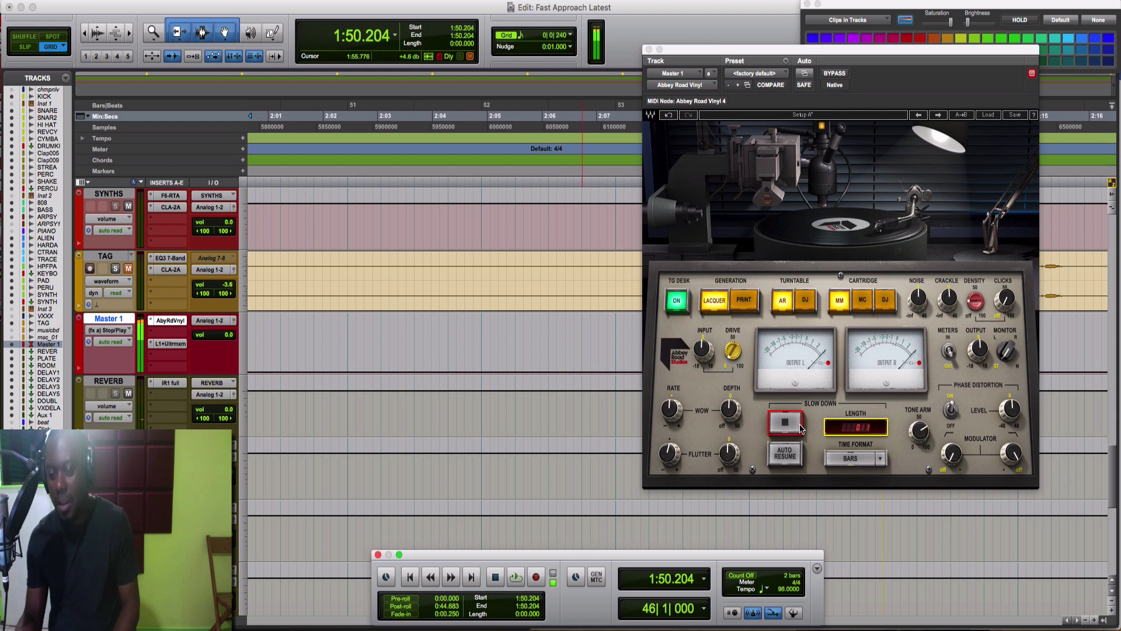
Step: Reposition the Abbey Road Vinyl window and bring up the plug-in's user guide PDF in Preview
{"action": "left_click", "coordinate": [1021, 451]}
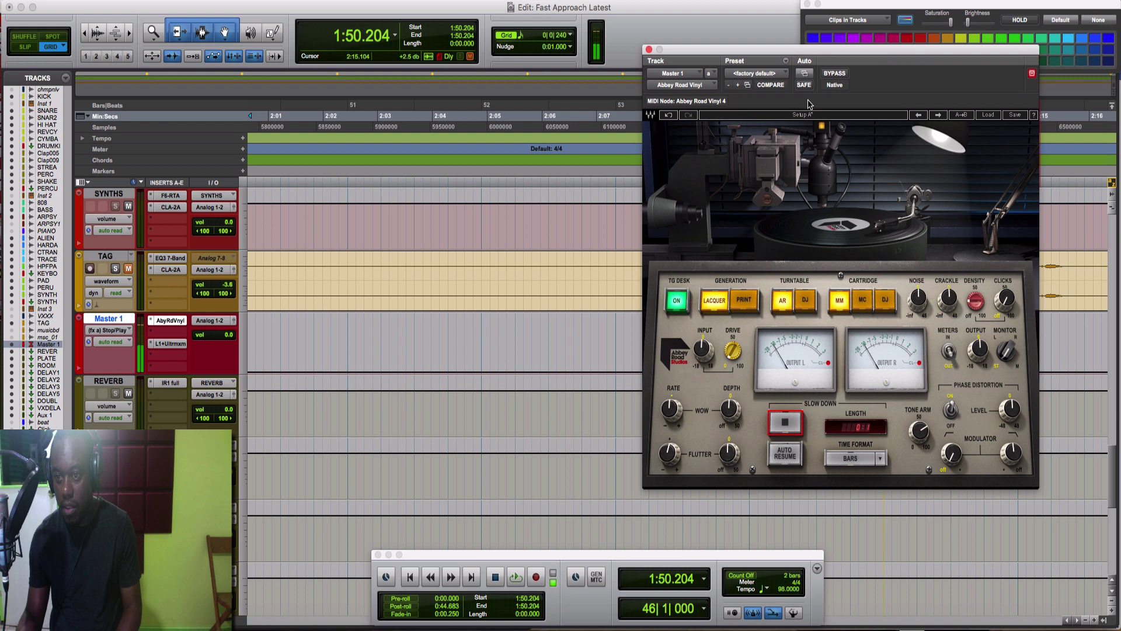
{"action": "left_click_drag", "start_coordinate": [859, 57], "coordinate": [748, 7]}
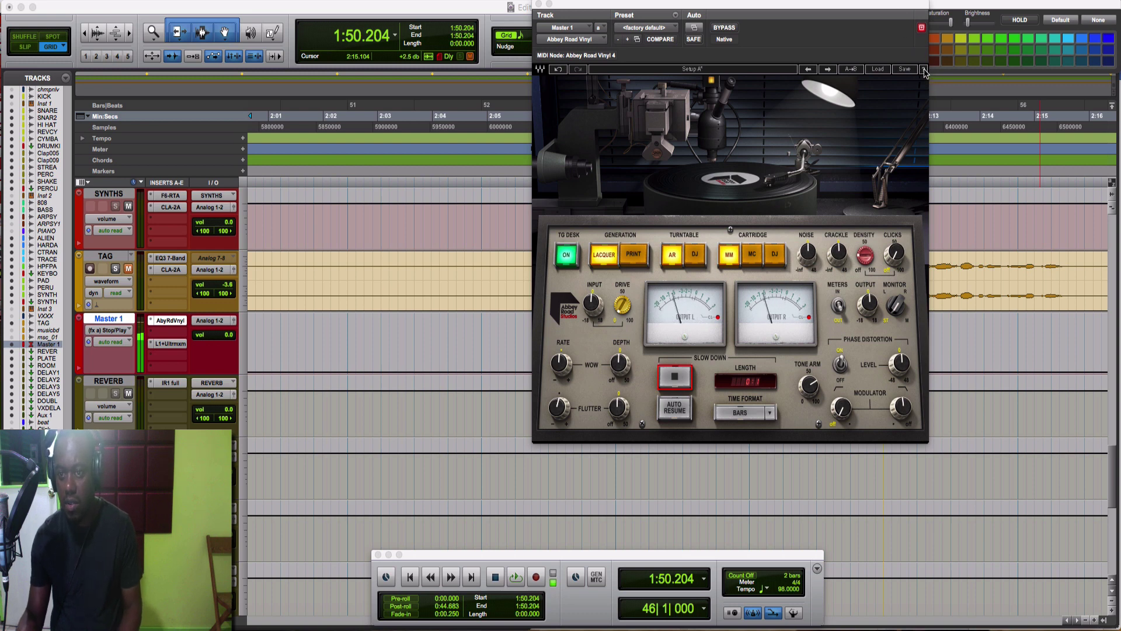
{"action": "key", "text": "super+q"}
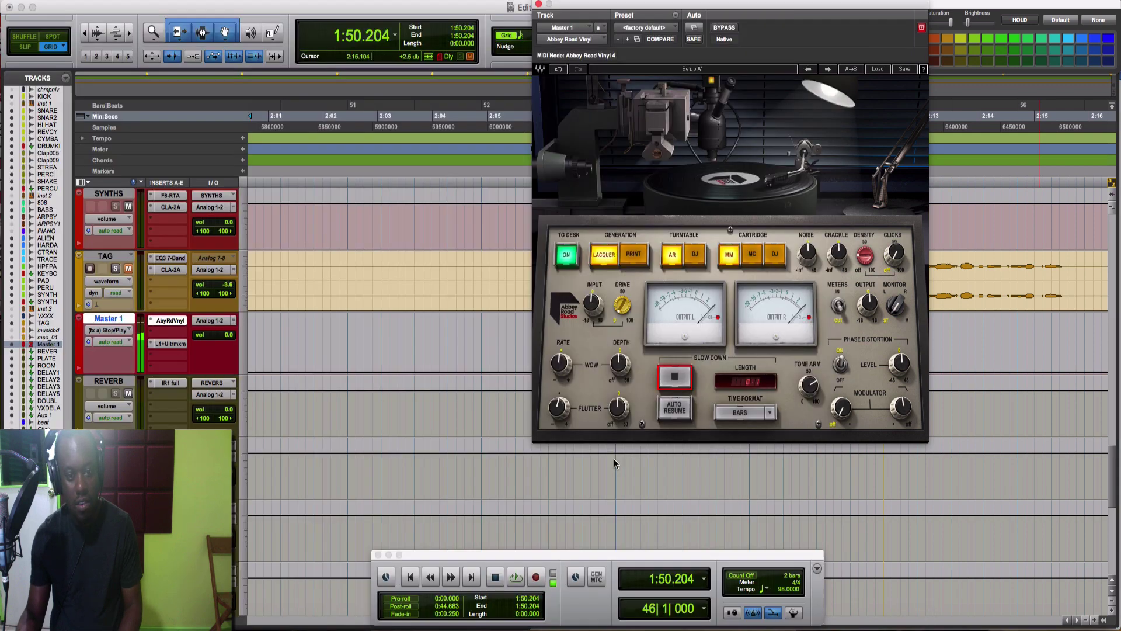
{"action": "scroll", "coordinate": [910, 628], "scroll_direction": "down", "scroll_amount": 1}
{"action": "left_click", "coordinate": [911, 628]}
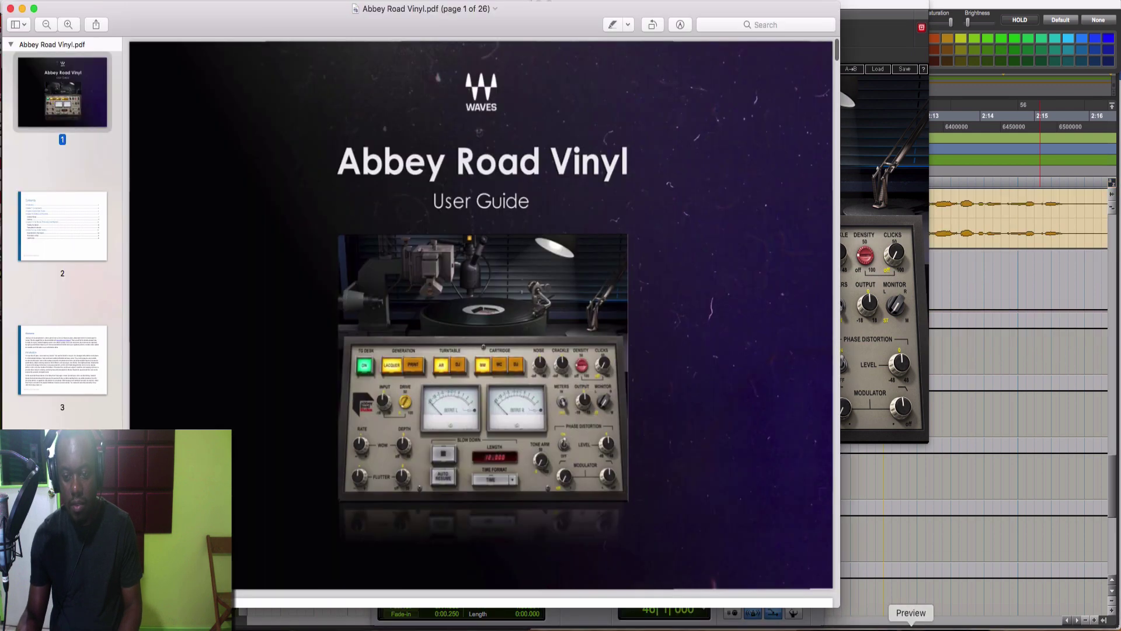
Step: Read through the Abbey Road Vinyl user guide from the contents to the Slow Down Mechanism instructions, and return to Pro Tools
{"action": "scroll", "coordinate": [629, 341], "scroll_direction": "down", "scroll_amount": 10}
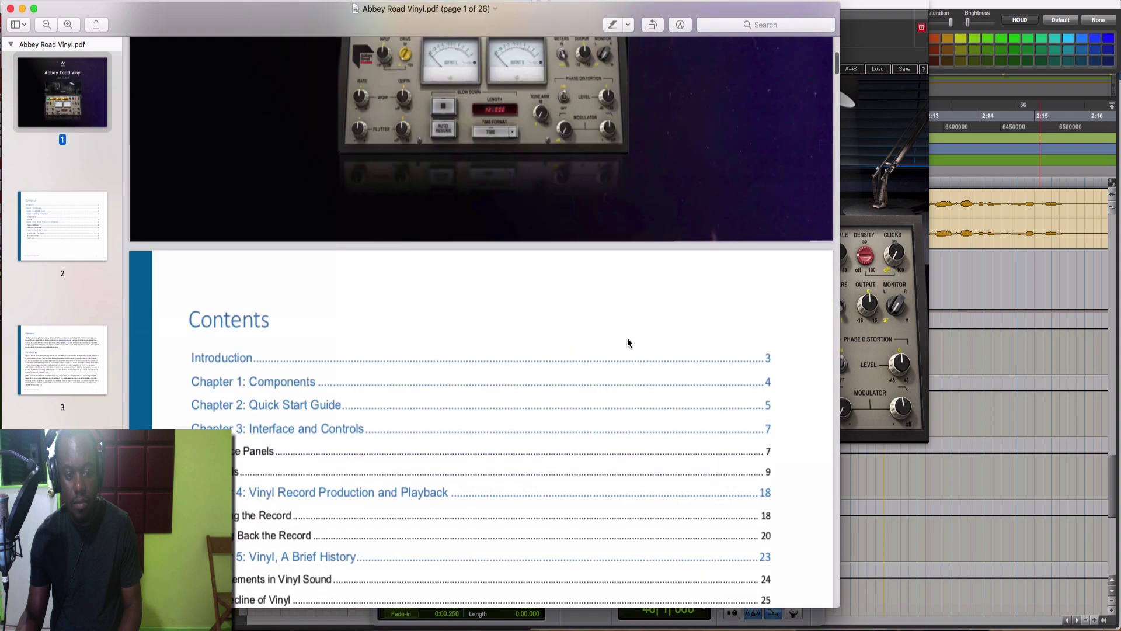
{"action": "scroll", "coordinate": [628, 342], "scroll_direction": "down", "scroll_amount": 3}
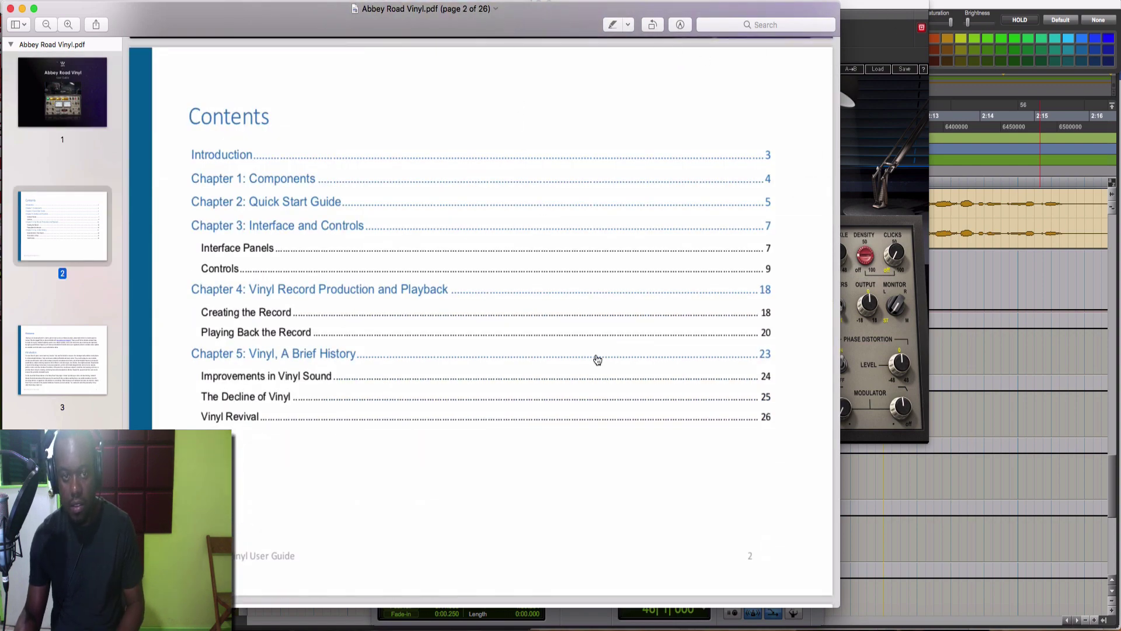
{"action": "scroll", "coordinate": [605, 418], "scroll_direction": "down", "scroll_amount": 6}
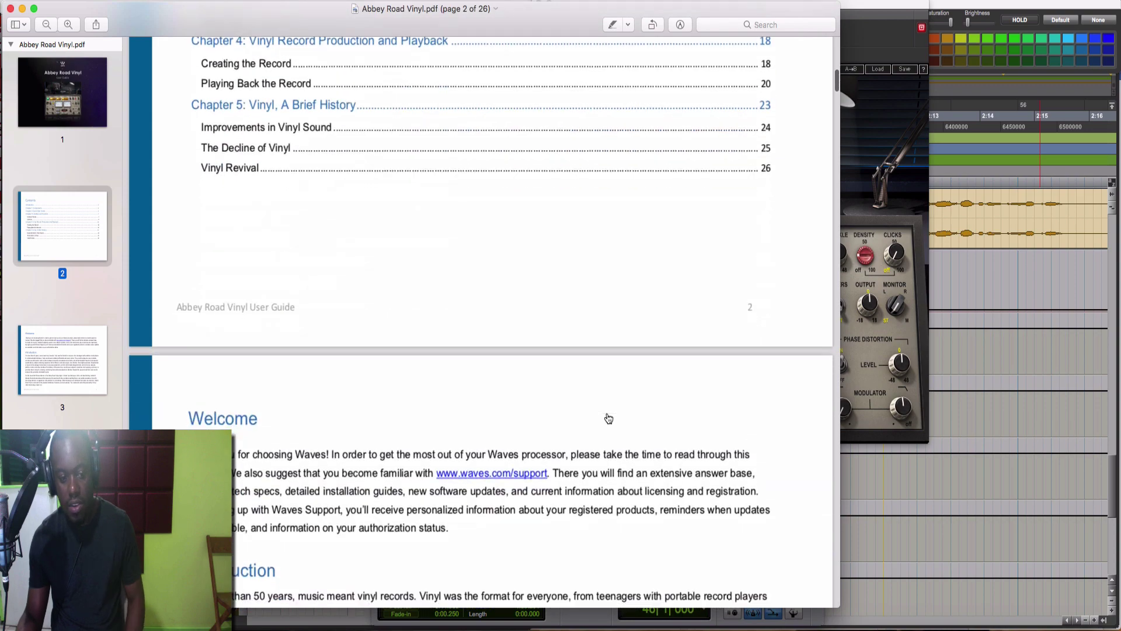
{"action": "scroll", "coordinate": [608, 418], "scroll_direction": "down", "scroll_amount": 10}
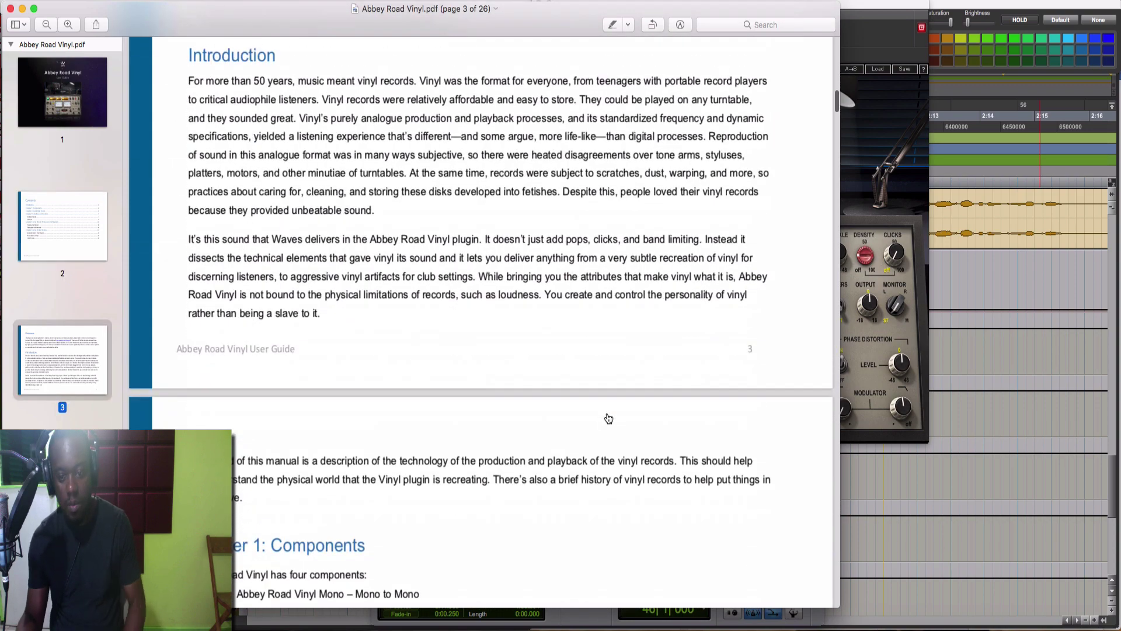
{"action": "scroll", "coordinate": [608, 418], "scroll_direction": "down", "scroll_amount": 4}
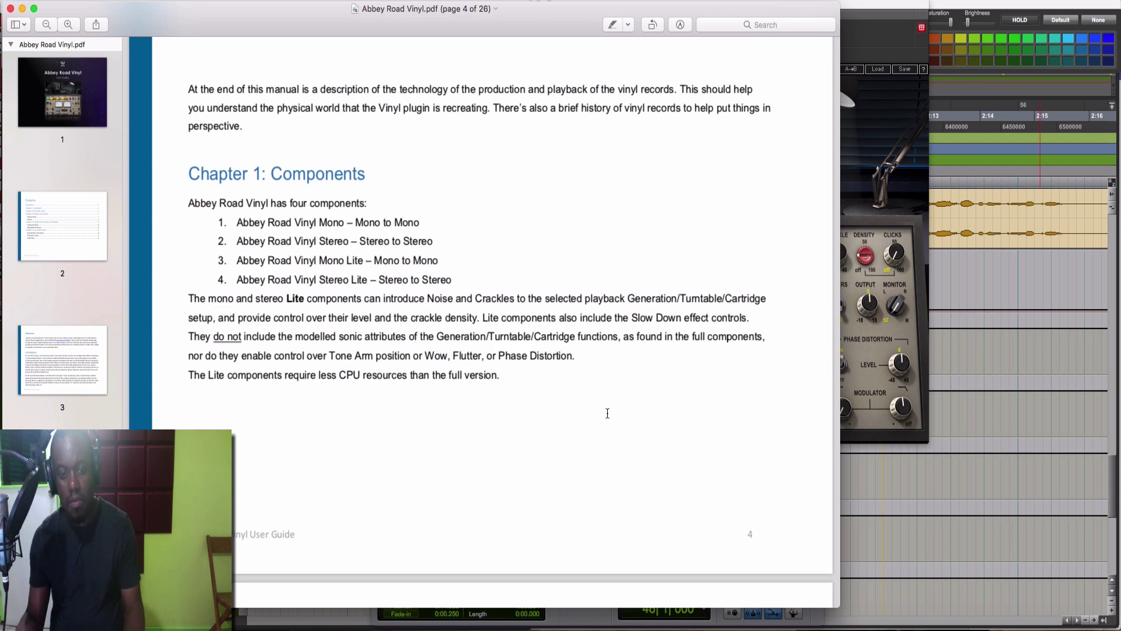
{"action": "scroll", "coordinate": [615, 421], "scroll_direction": "down", "scroll_amount": 15}
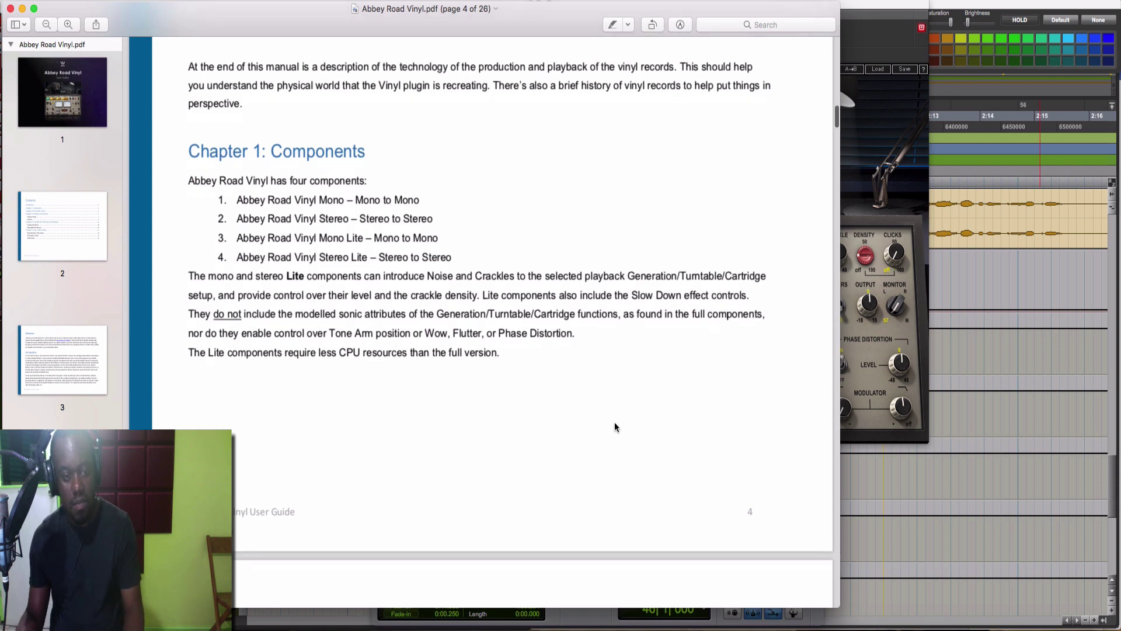
{"action": "scroll", "coordinate": [614, 426], "scroll_direction": "down", "scroll_amount": 5}
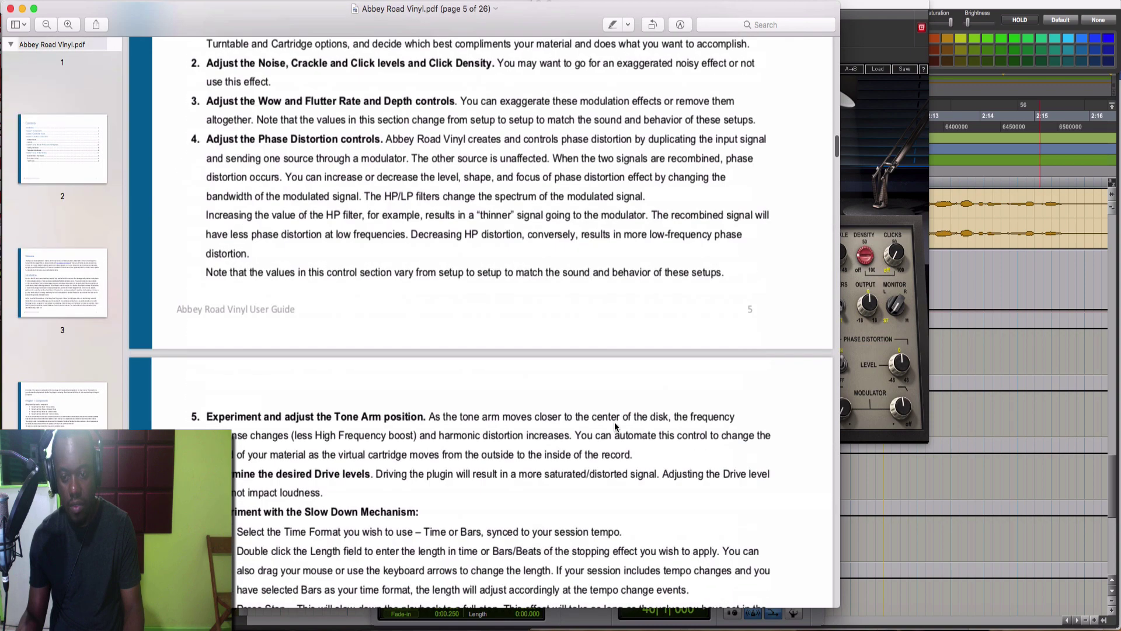
{"action": "left_click", "coordinate": [873, 25]}
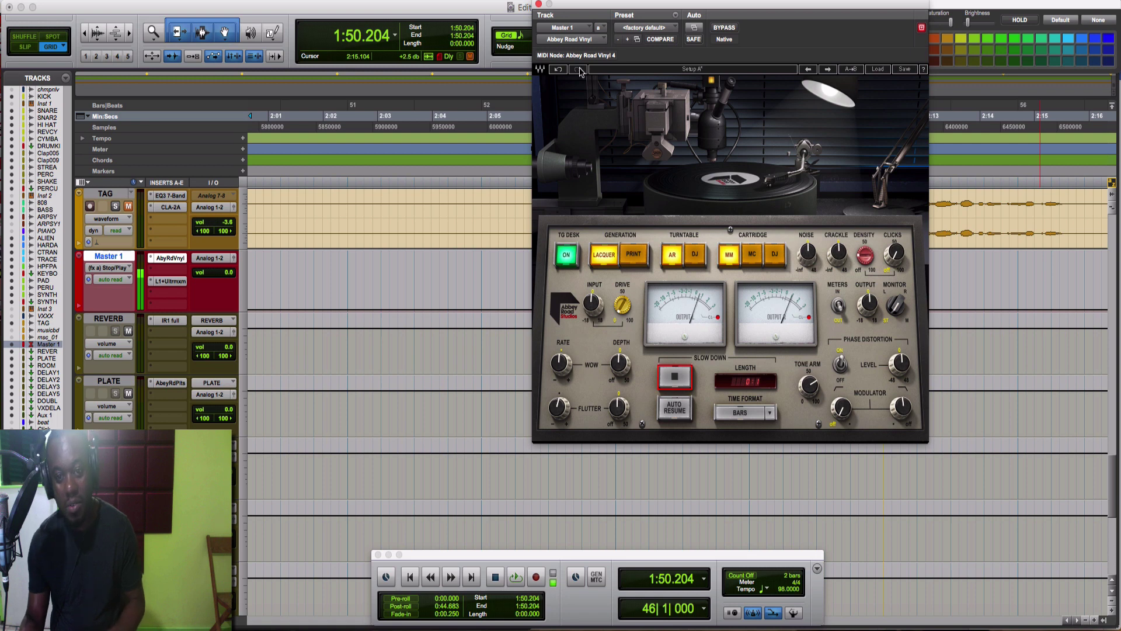
Step: Close Abbey Road Vinyl and look at the plug-in choices for Master 1's first insert slot
{"action": "left_click", "coordinate": [538, 5]}
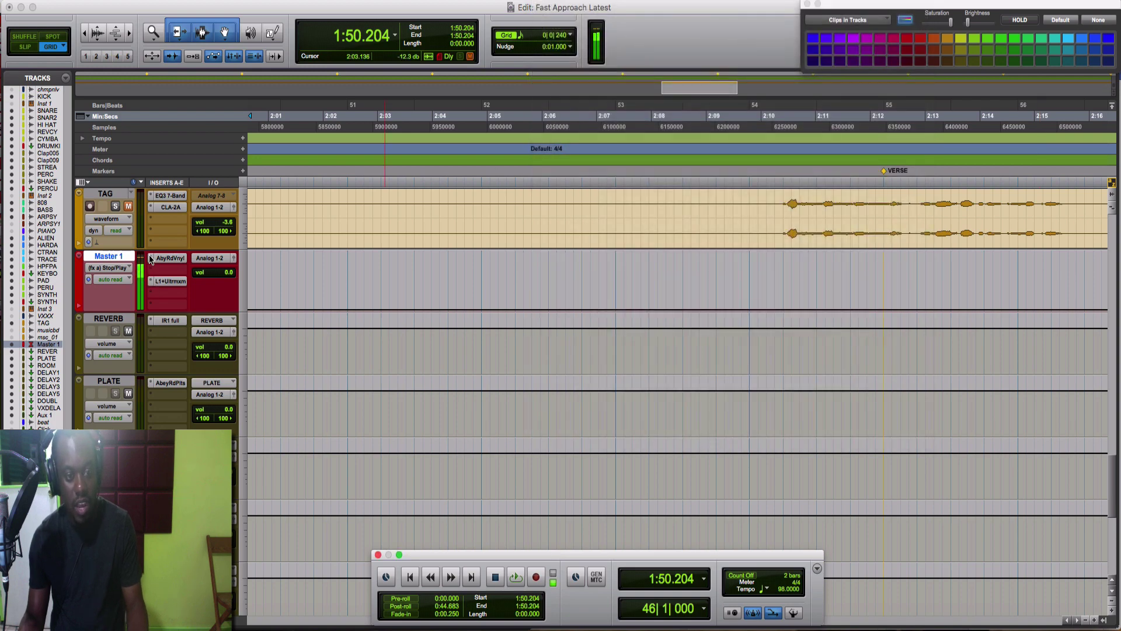
{"action": "left_click", "coordinate": [150, 258]}
{"action": "left_click", "coordinate": [171, 367]}
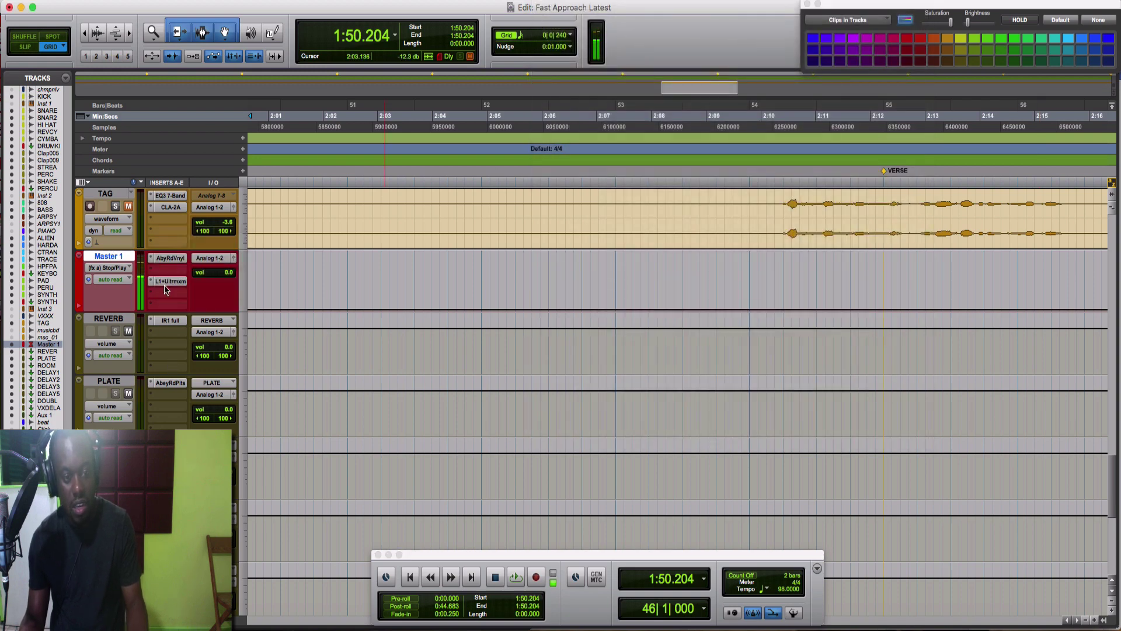
Step: Zoom the timeline out around the verse on the drum tracks, open Avid's Vari-Fi AudioSuite processor, and dismiss the browser notification
{"action": "scroll", "coordinate": [491, 396], "scroll_direction": "up", "scroll_amount": 15}
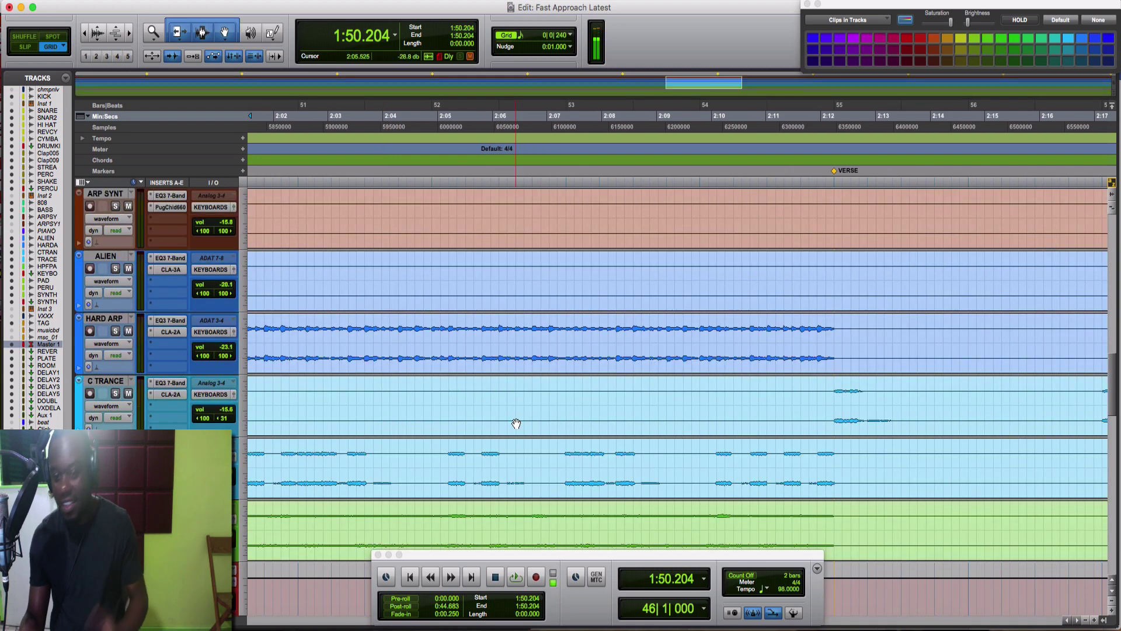
{"action": "scroll", "coordinate": [516, 423], "scroll_direction": "up", "scroll_amount": 10}
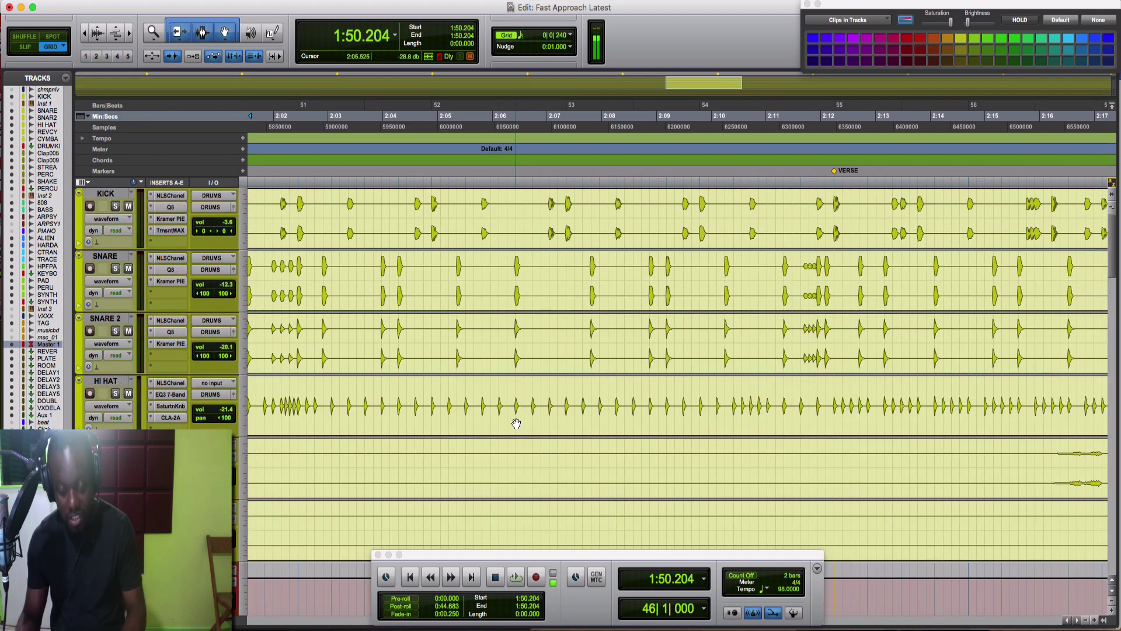
{"action": "key", "text": "r"}
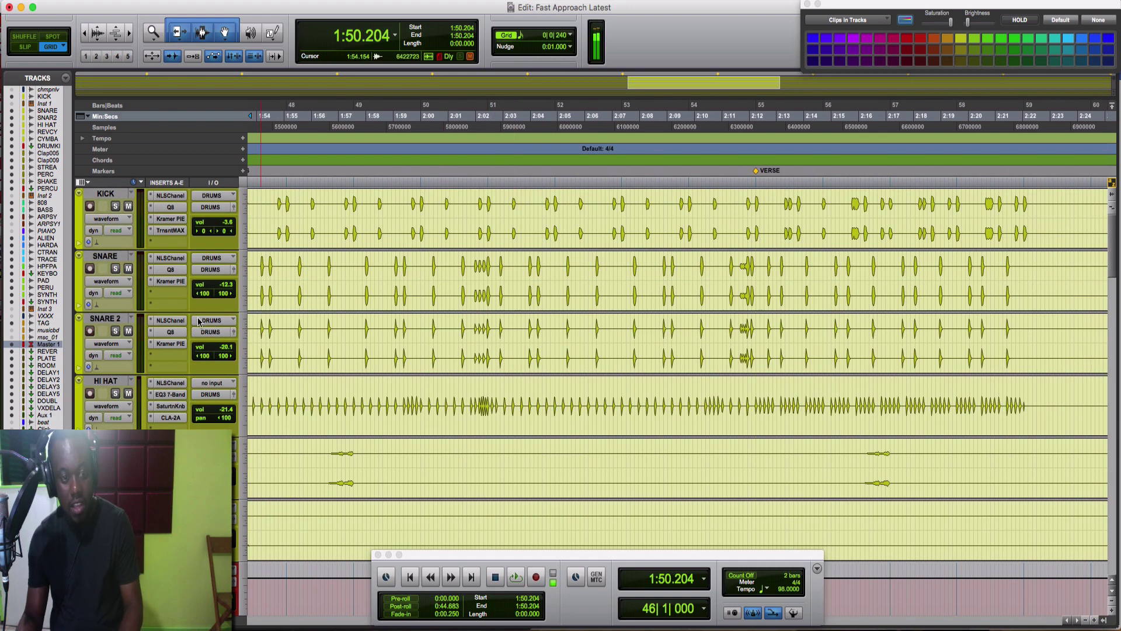
{"action": "left_click", "coordinate": [262, 1]}
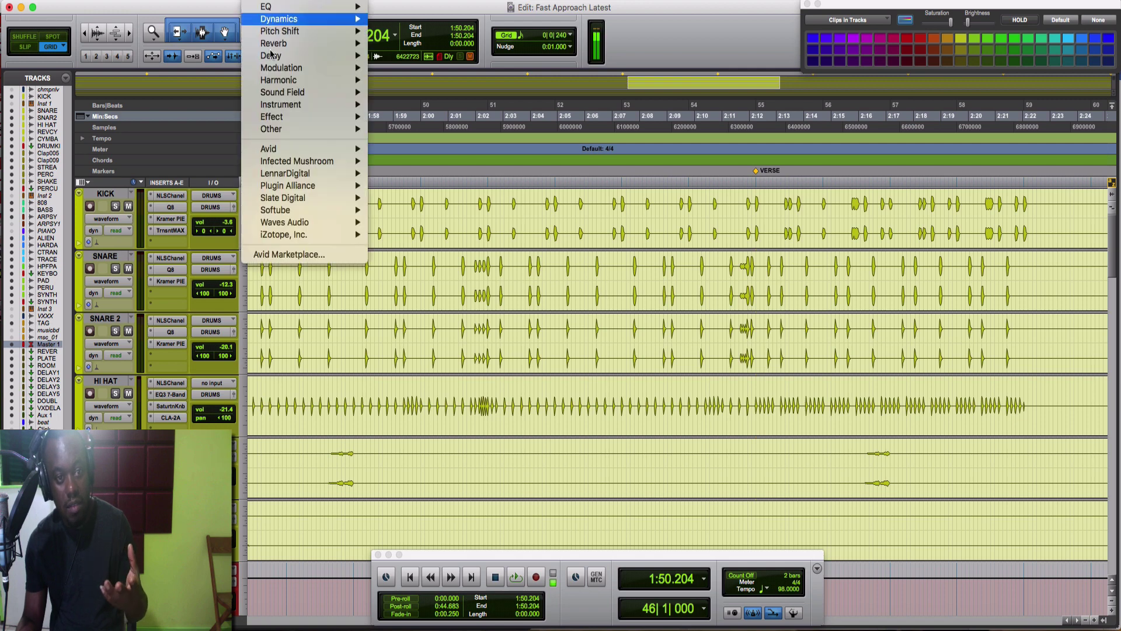
{"action": "mouse_move", "coordinate": [280, 149]}
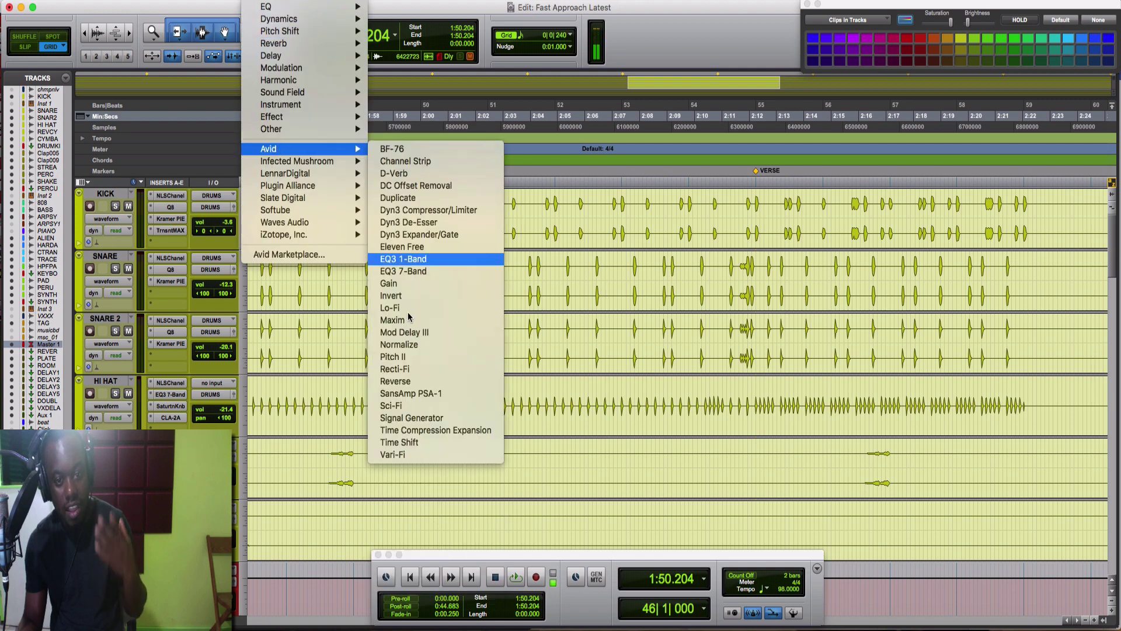
{"action": "left_click", "coordinate": [406, 455]}
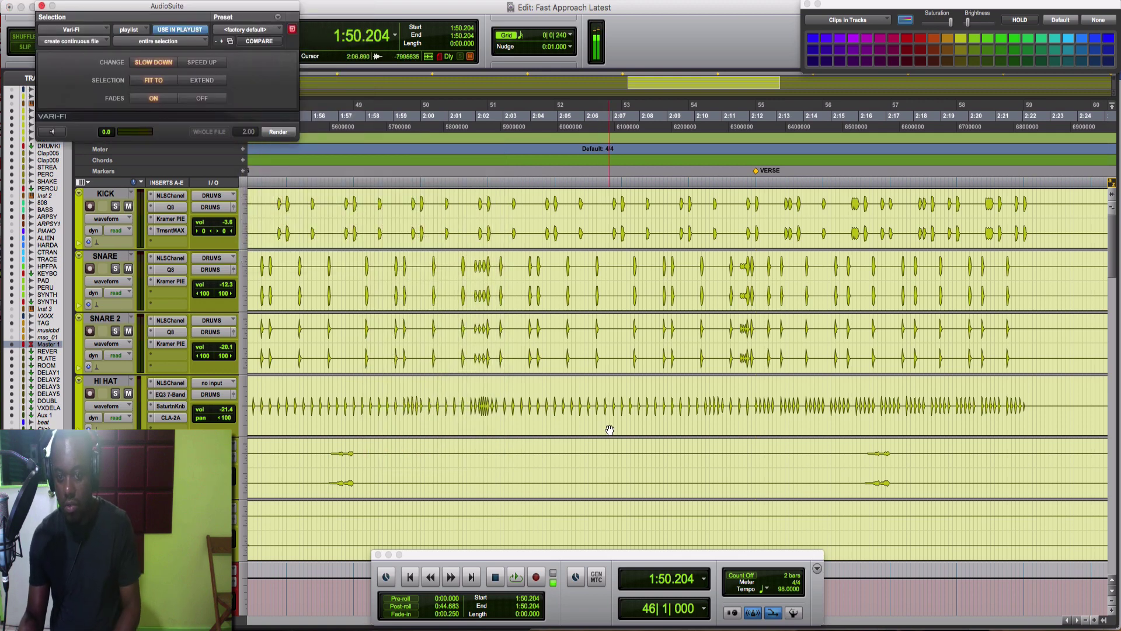
{"action": "left_click", "coordinate": [1089, 21]}
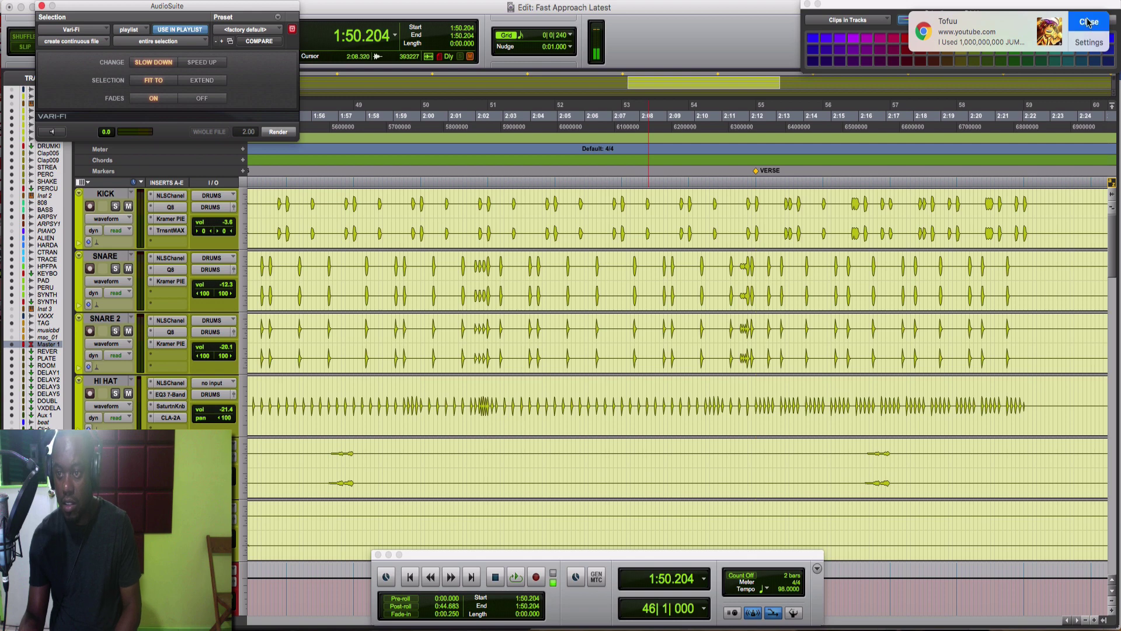
Step: Look through the percussion, 808 and bass tracks and play the session from 1:50.204 into the chorus
{"action": "scroll", "coordinate": [336, 456], "scroll_direction": "down", "scroll_amount": 2}
{"action": "scroll", "coordinate": [336, 456], "scroll_direction": "down", "scroll_amount": 6}
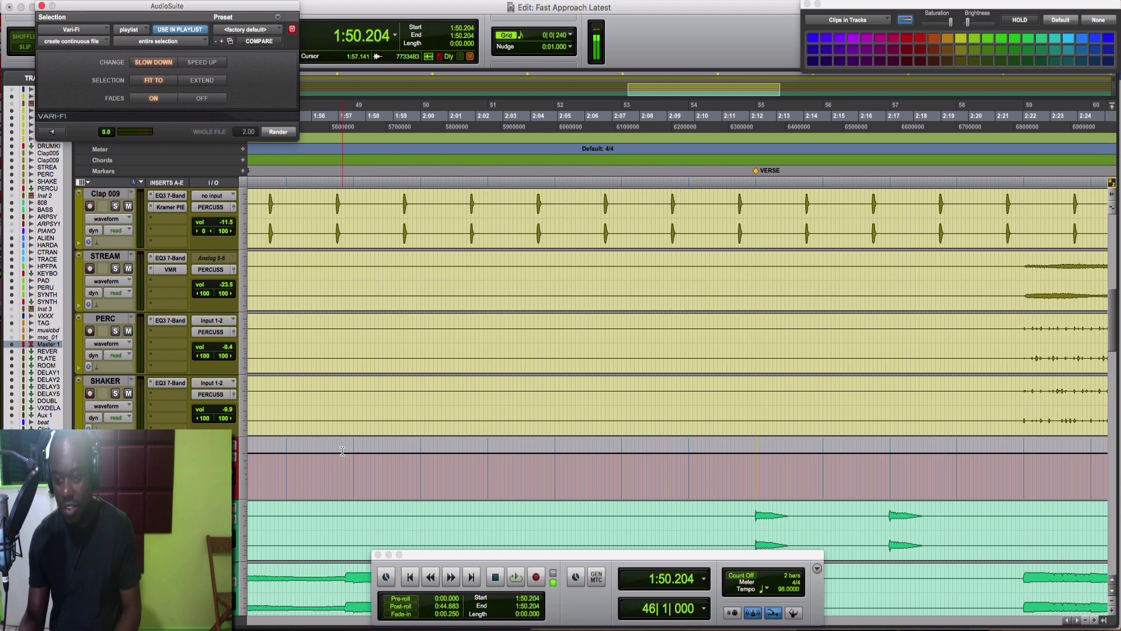
{"action": "scroll", "coordinate": [342, 451], "scroll_direction": "down", "scroll_amount": 5}
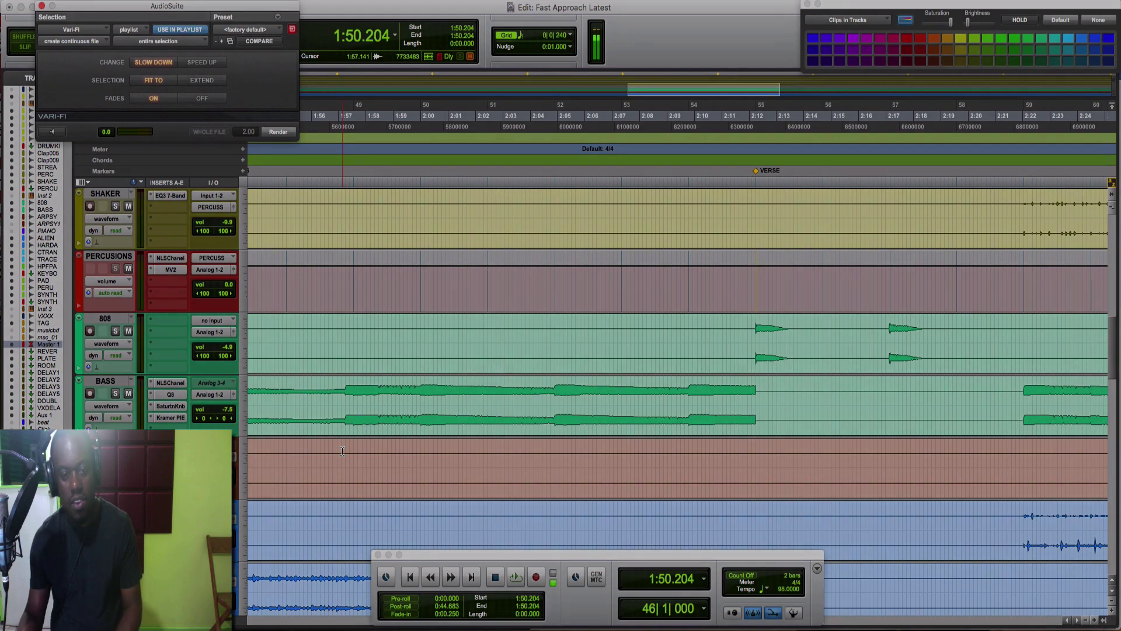
{"action": "key", "text": "space"}
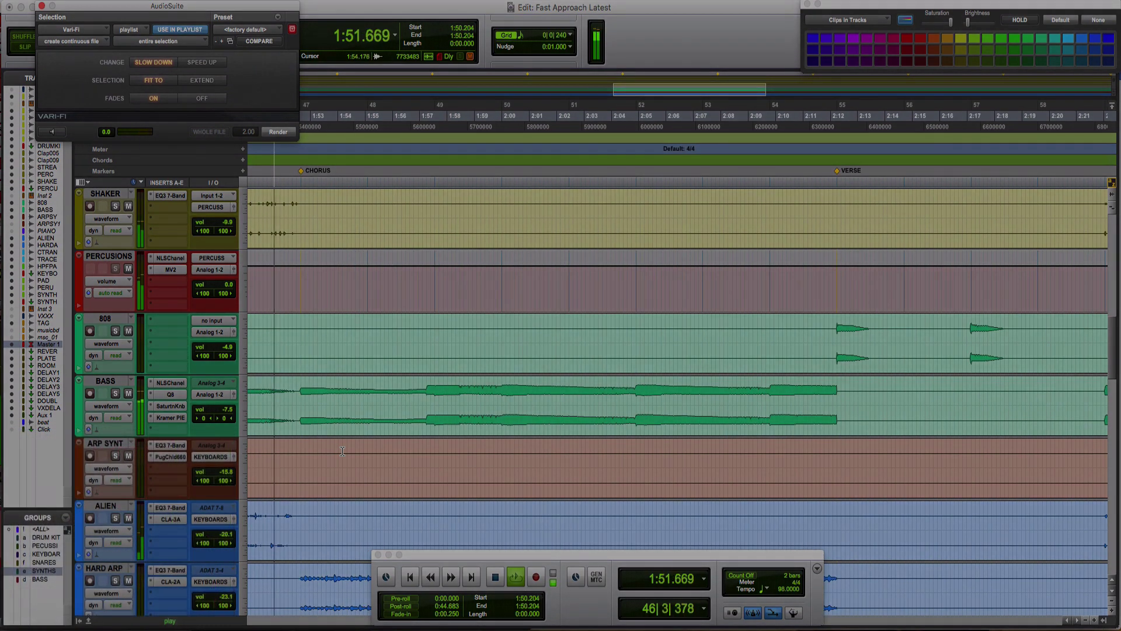